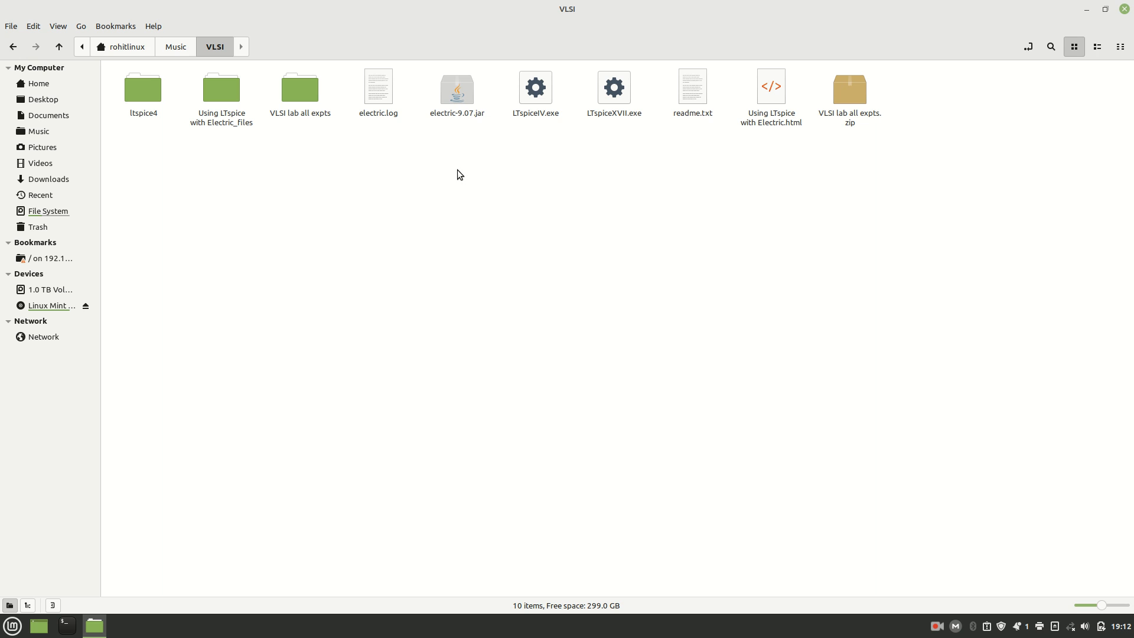
pyautogui.click(454, 101)
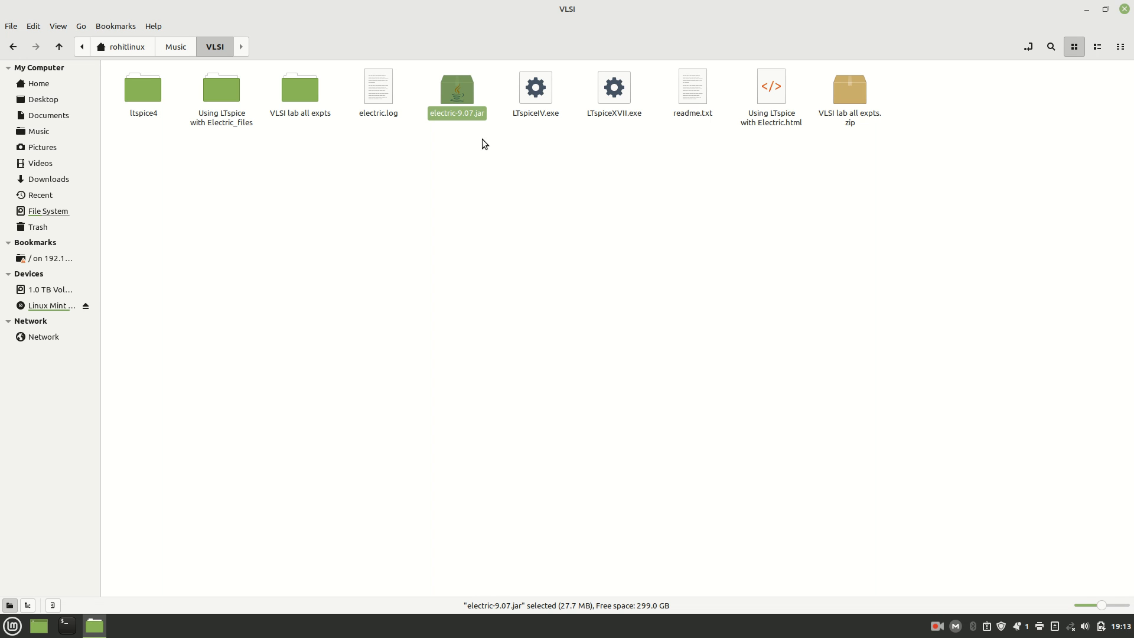
pyautogui.keyDown('ctrl'); pyautogui.click(544, 97); pyautogui.keyUp('ctrl')
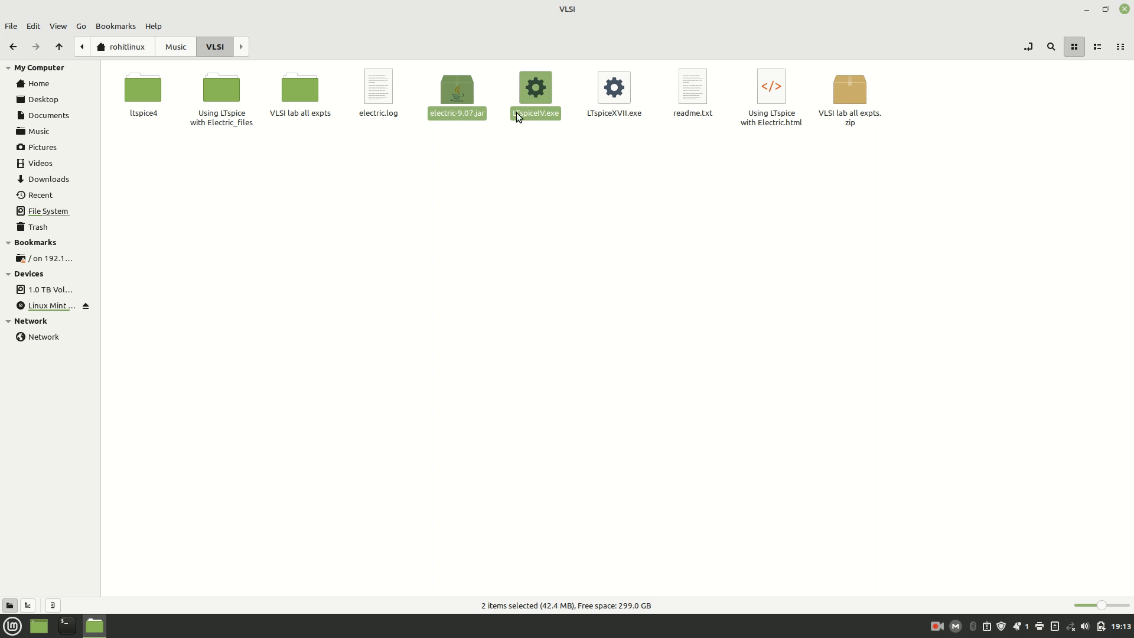
pyautogui.click(483, 154)
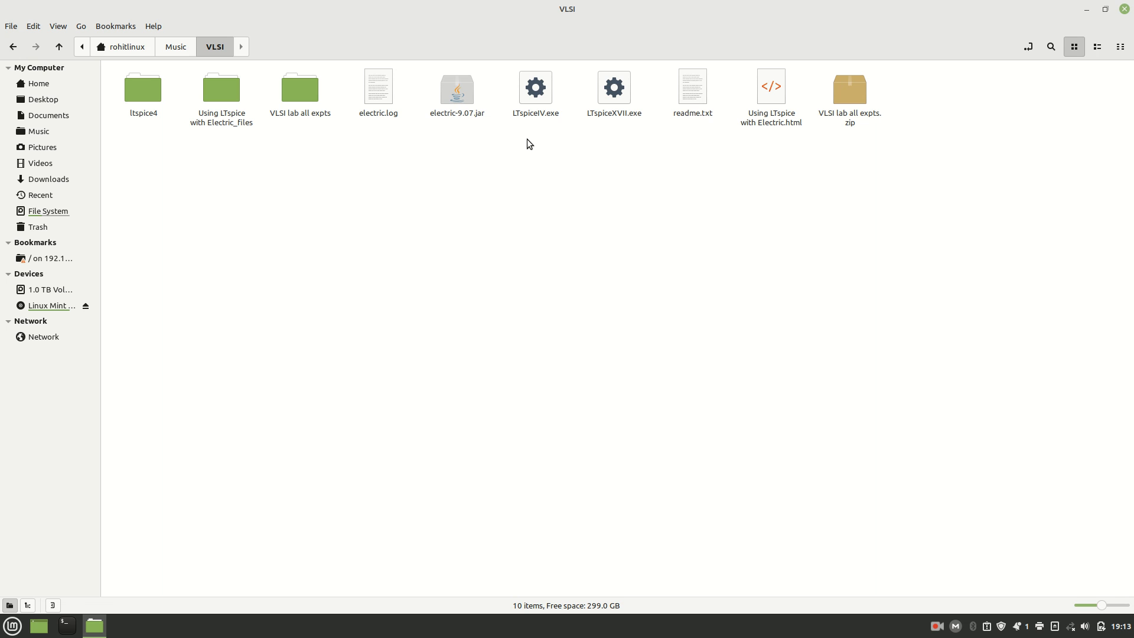
# Step: Run LTspiceIV.exe using wine as the custom opening command, and close its installer without installing
pyautogui.click(540, 89)
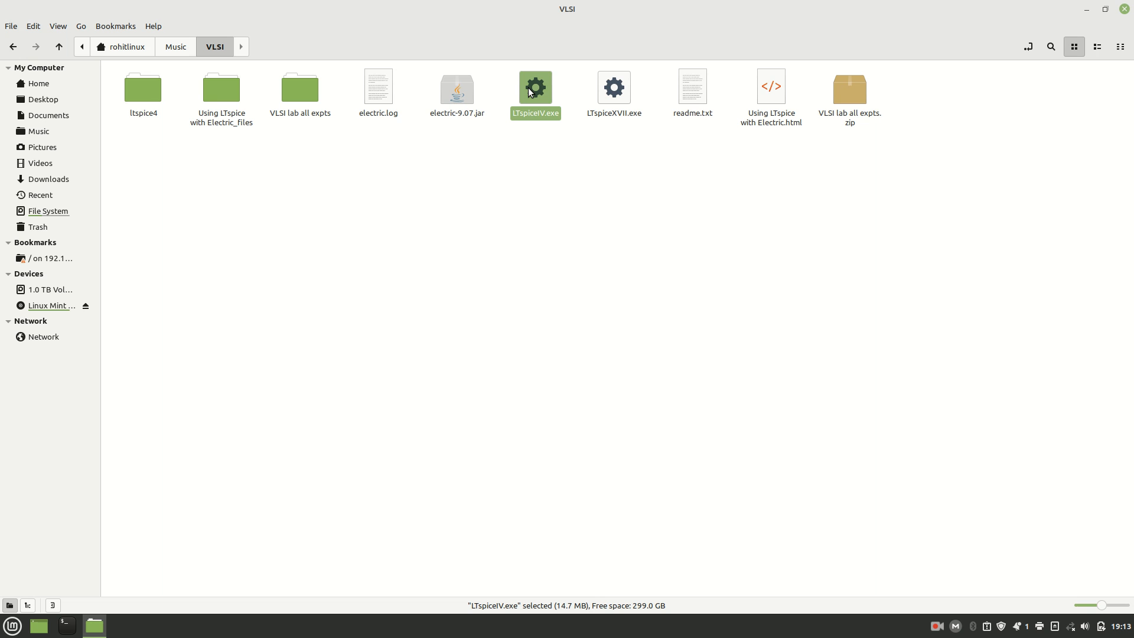
pyautogui.rightClick(530, 92)
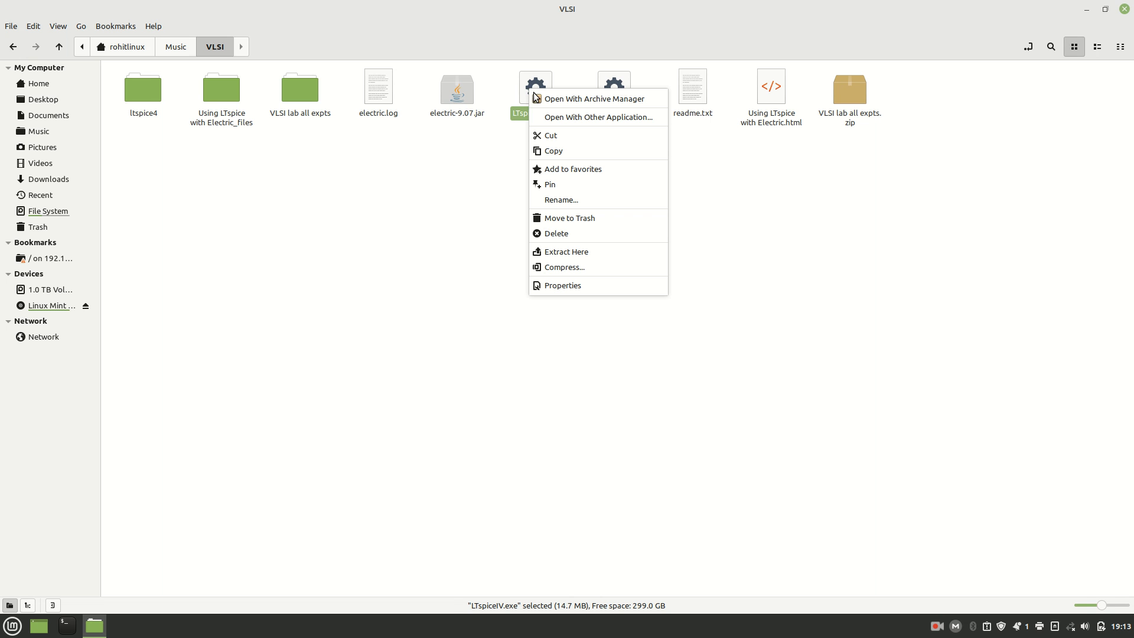
pyautogui.click(572, 117)
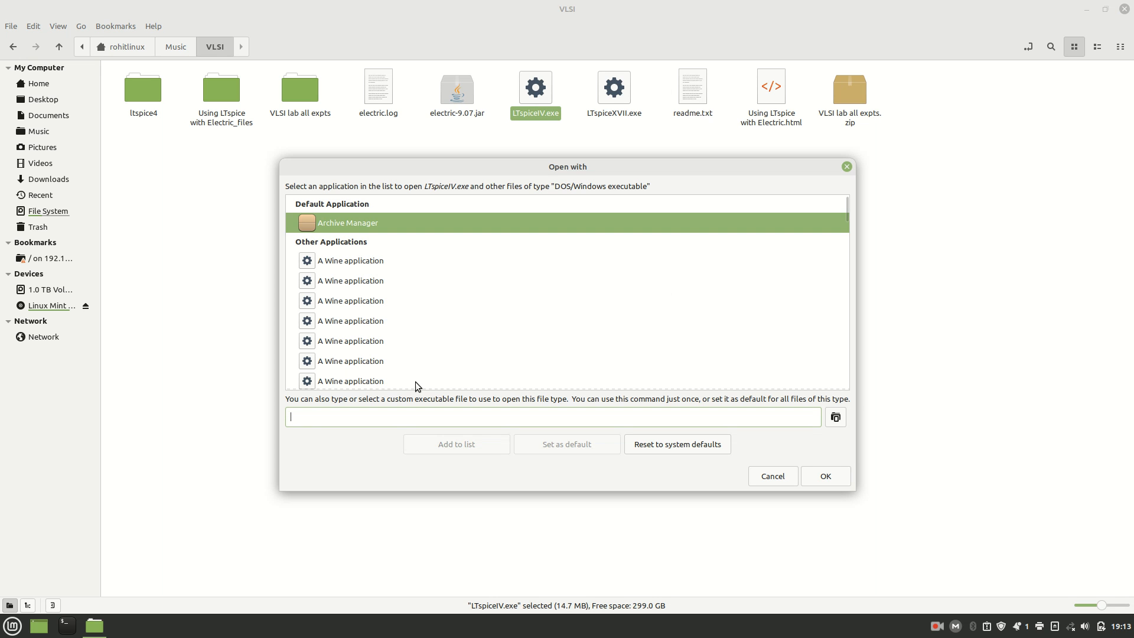
pyautogui.write('wine')
pyautogui.press('Return')
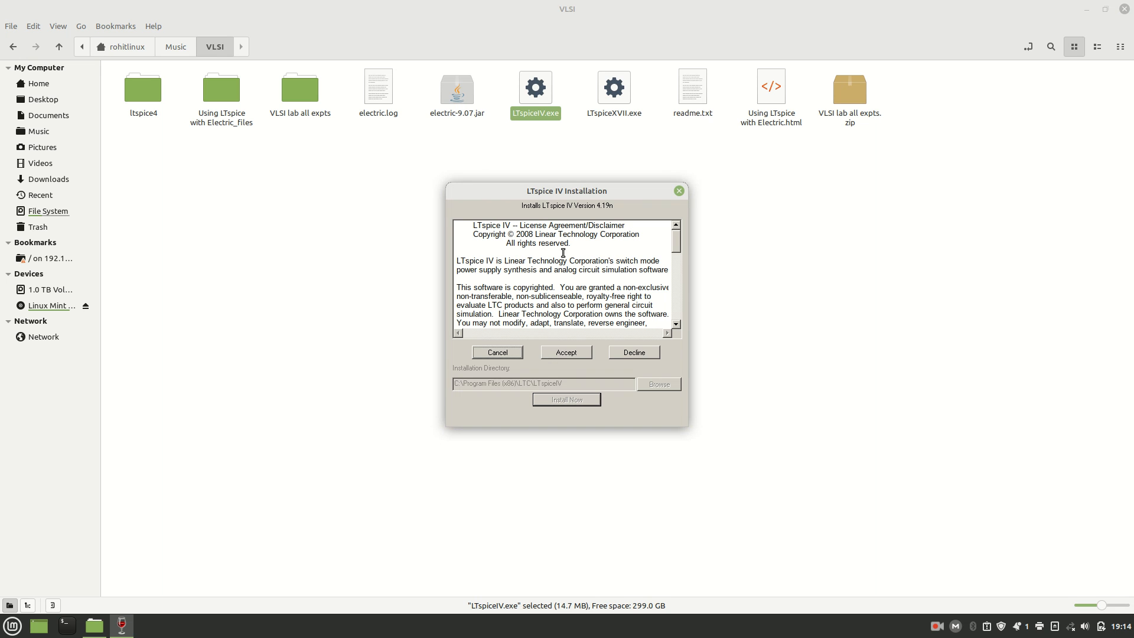
pyautogui.click(679, 191)
pyautogui.click(544, 155)
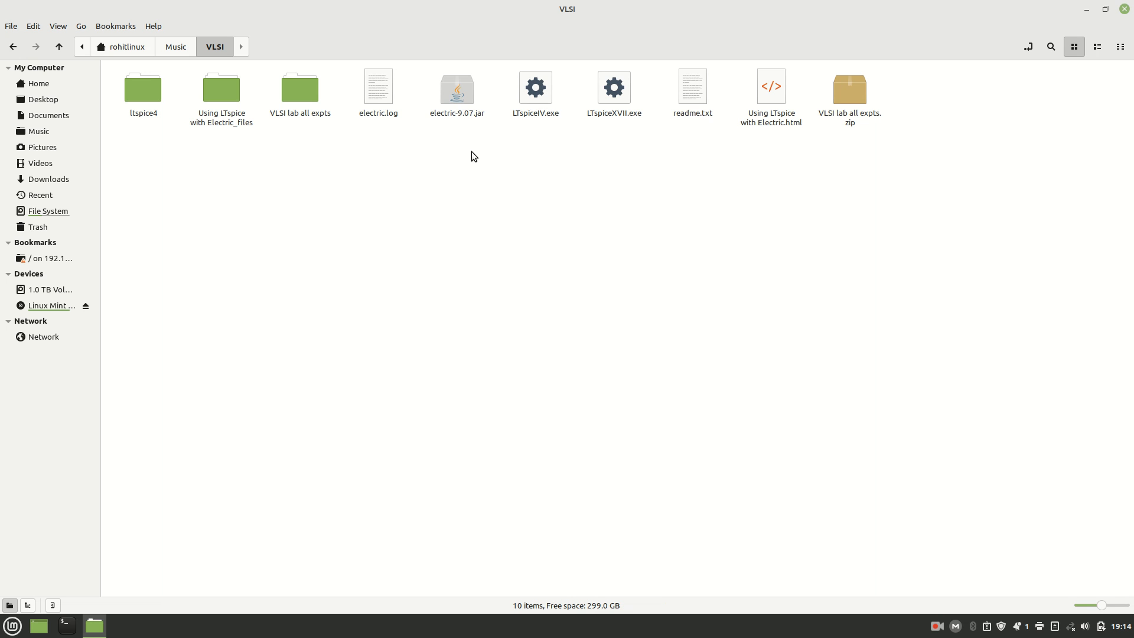
# Step: Launch electric-9.07.jar directly from the VLSI folder and close the program again
pyautogui.click(458, 94)
pyautogui.click(433, 172)
pyautogui.rightClick(434, 172)
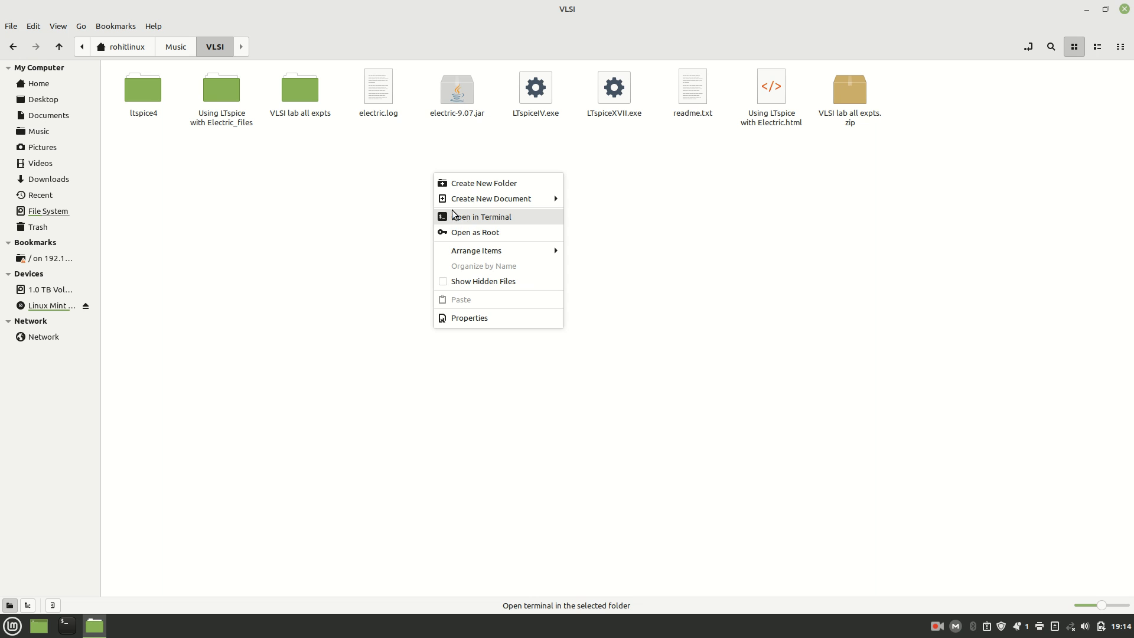
pyautogui.click(378, 153)
pyautogui.click(463, 99)
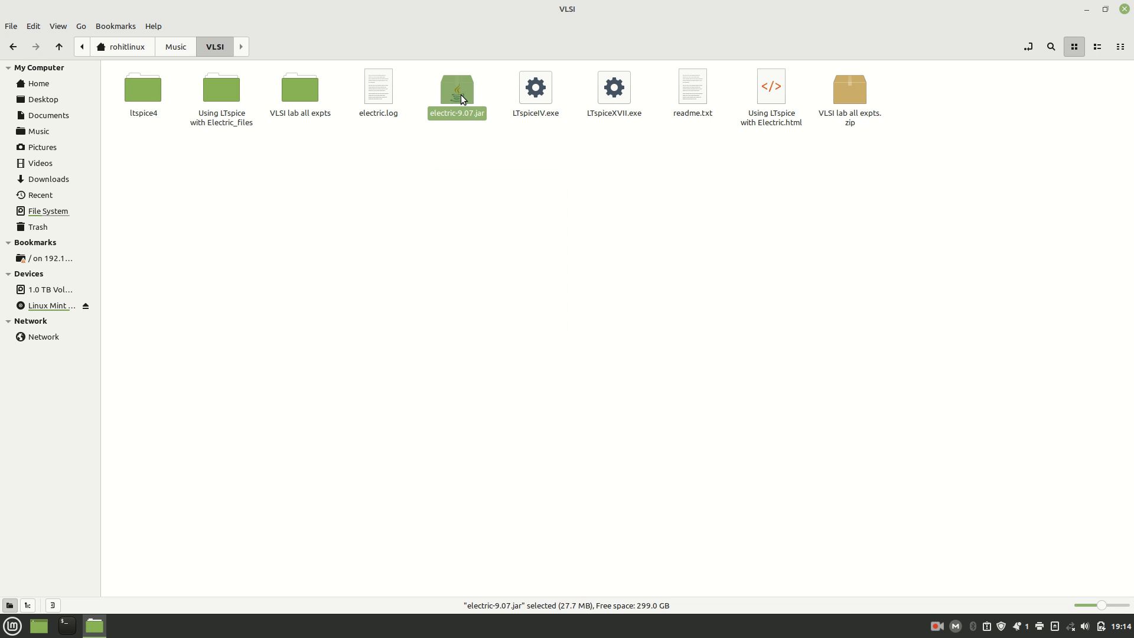
pyautogui.doubleClick(463, 99)
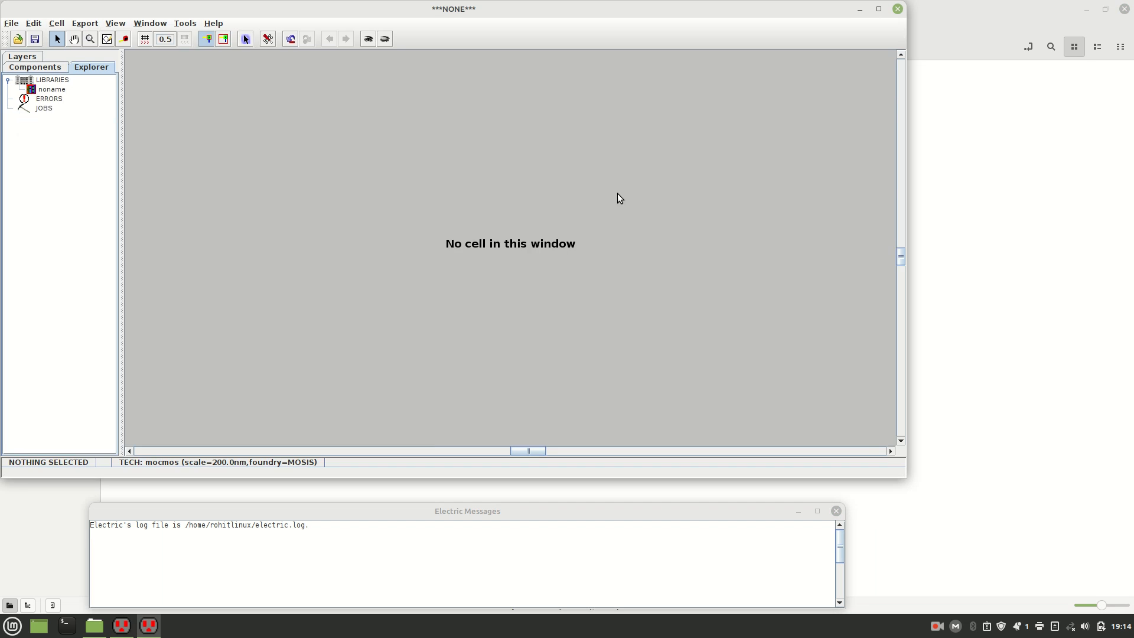
pyautogui.click(898, 9)
pyautogui.click(468, 221)
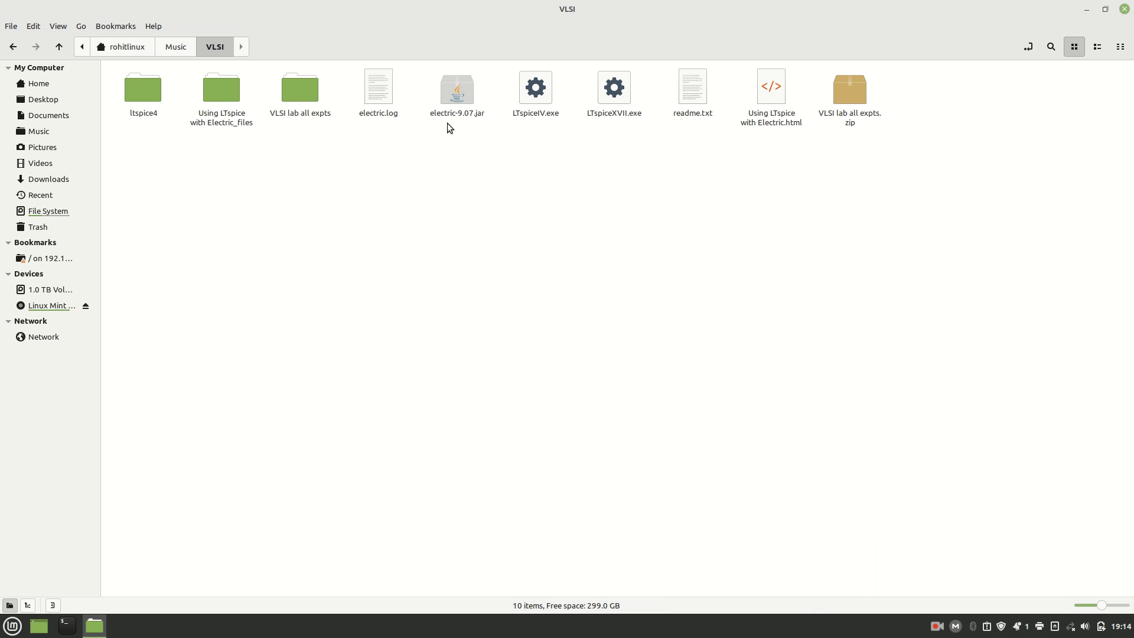
# Step: Open a terminal in the VLSI folder and run java -jar electric-9.07.jar
pyautogui.rightClick(428, 160)
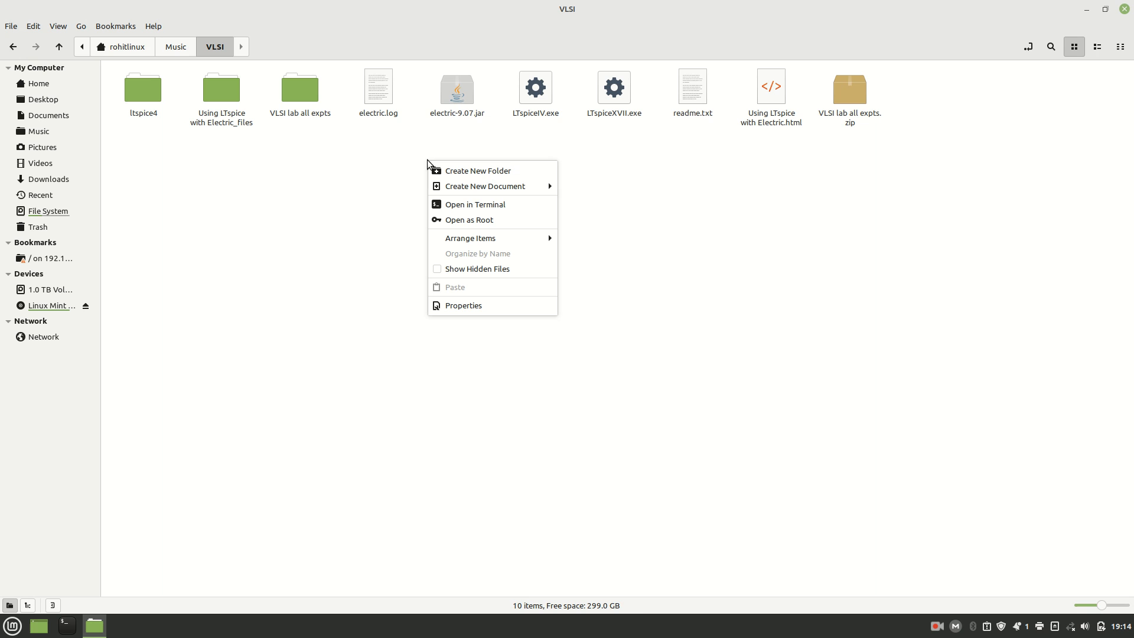
pyautogui.click(460, 205)
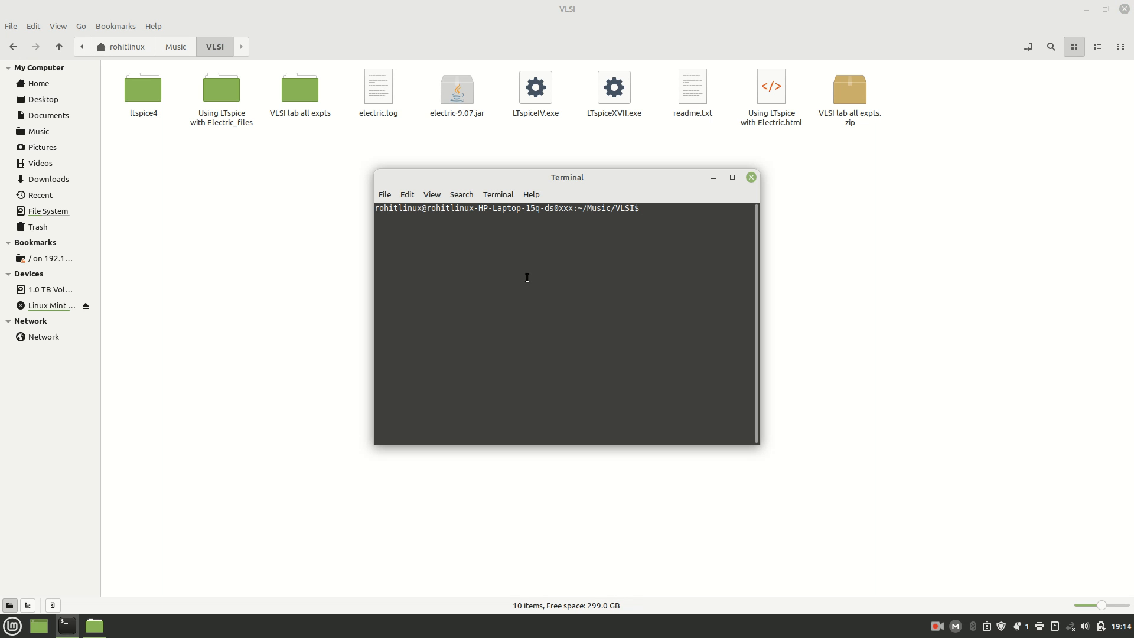
pyautogui.write('java -jar electric-9.07.jar')
pyautogui.press('Return')
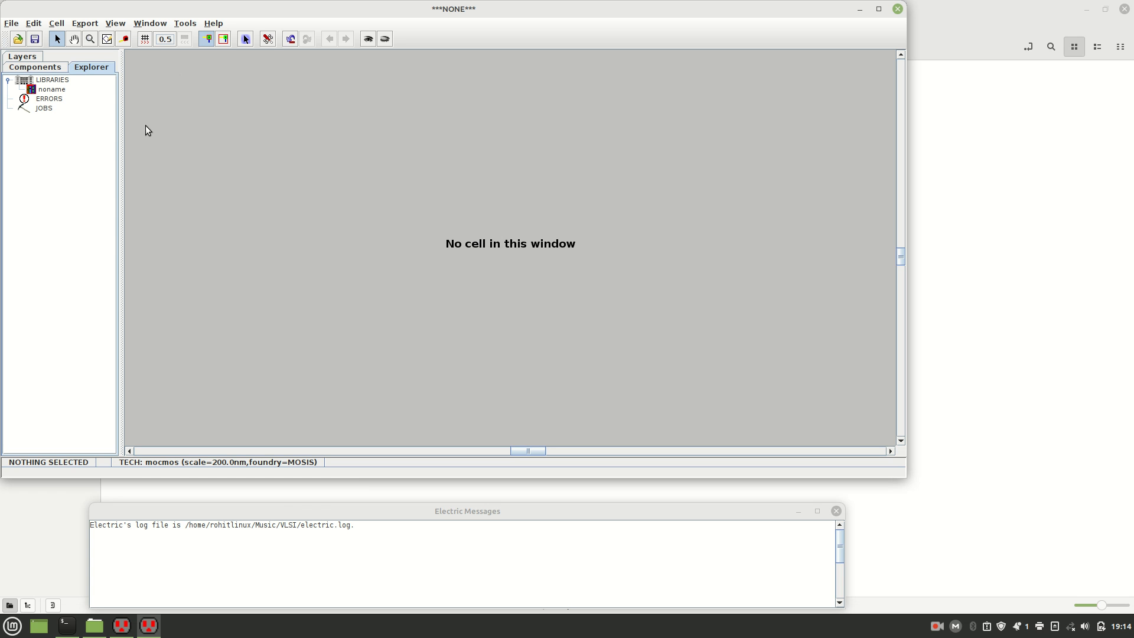
# Step: Close the default noname library
pyautogui.click(47, 90)
pyautogui.rightClick(43, 92)
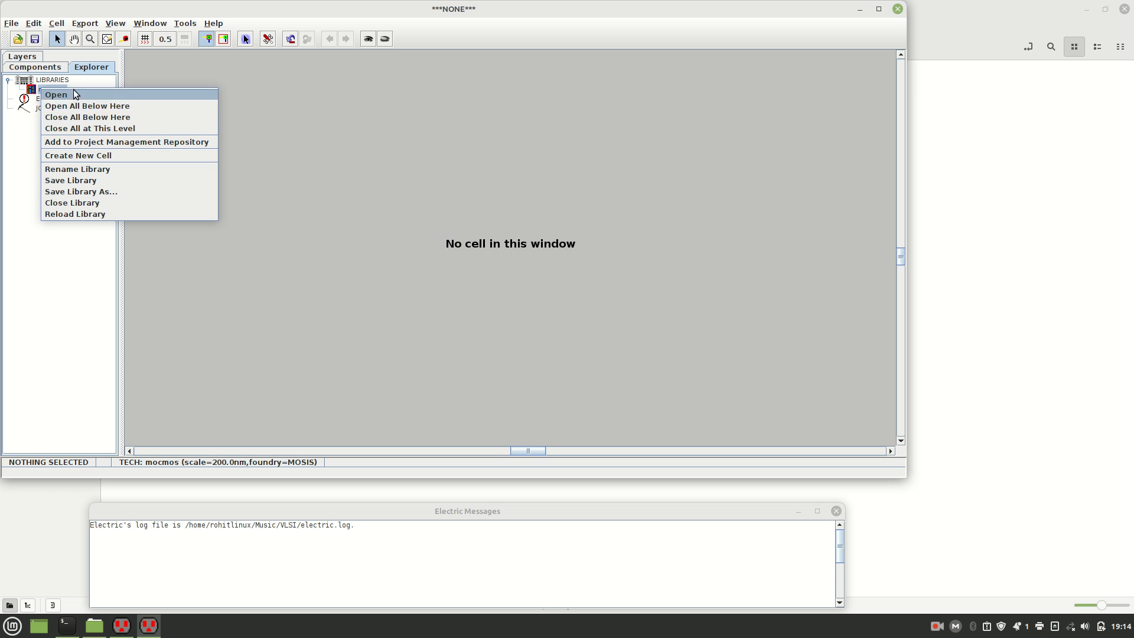
pyautogui.click(73, 202)
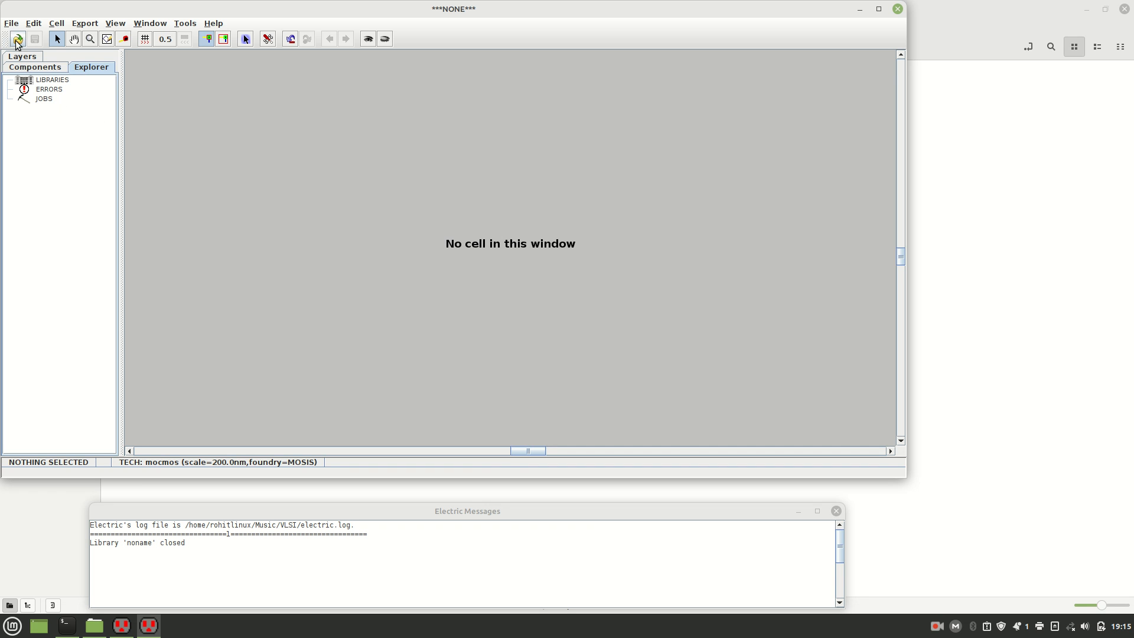
# Step: Create a new library named VLSI_EXPERIMENTS
pyautogui.click(12, 23)
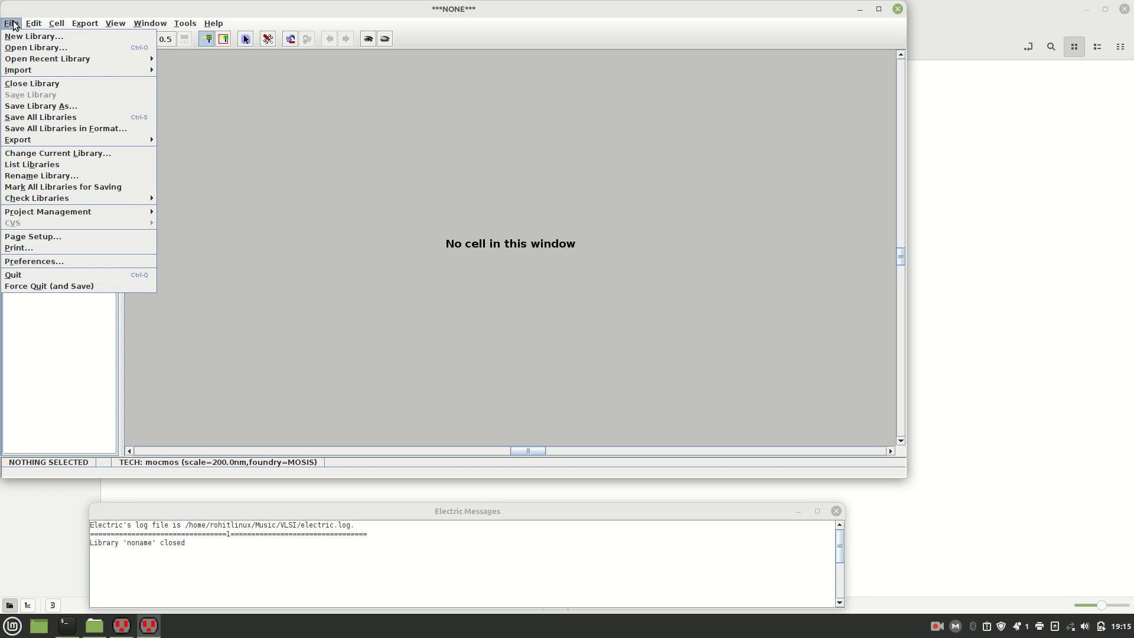
pyautogui.click(24, 37)
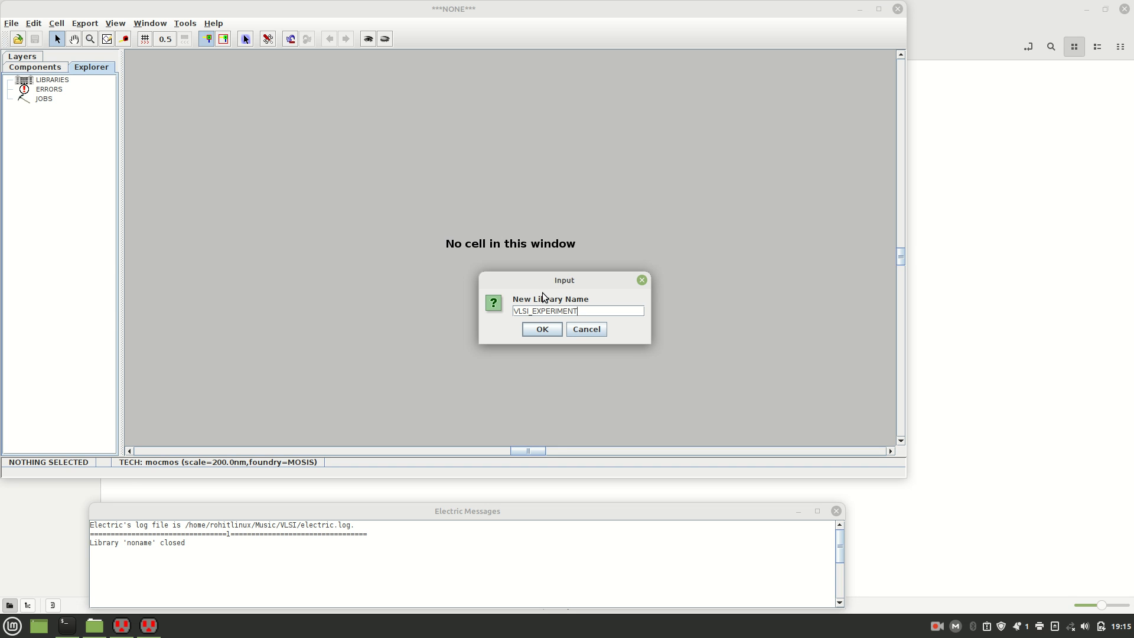
pyautogui.click(542, 329)
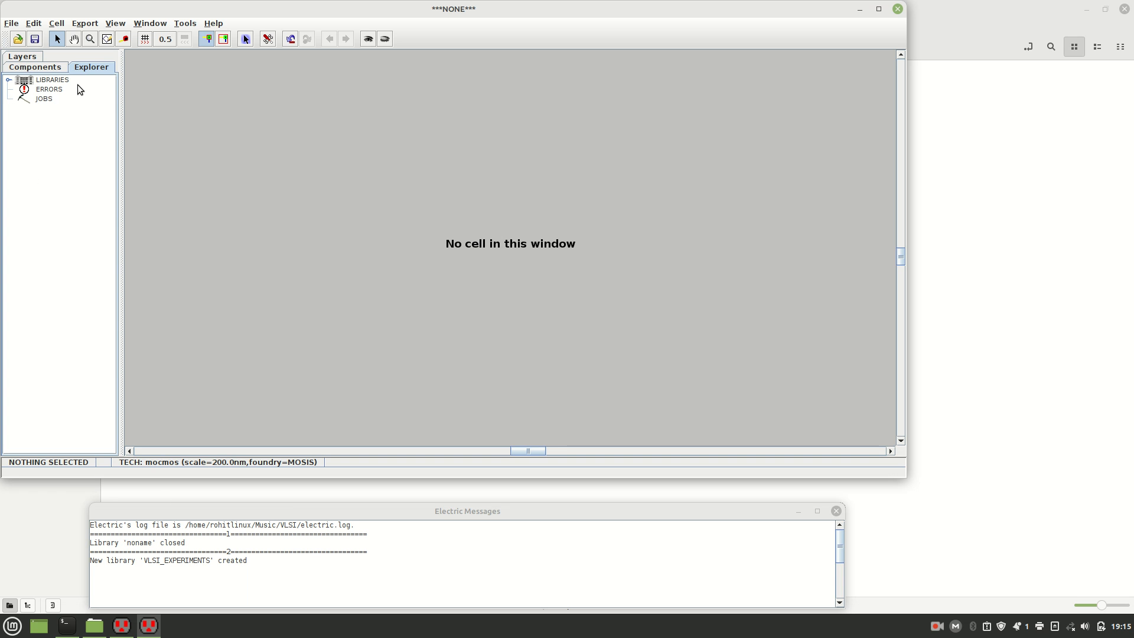
# Step: Expand the LIBRARIES tree to list the VLSI_EXPERIMENTS library
pyautogui.click(47, 80)
pyautogui.rightClick(47, 80)
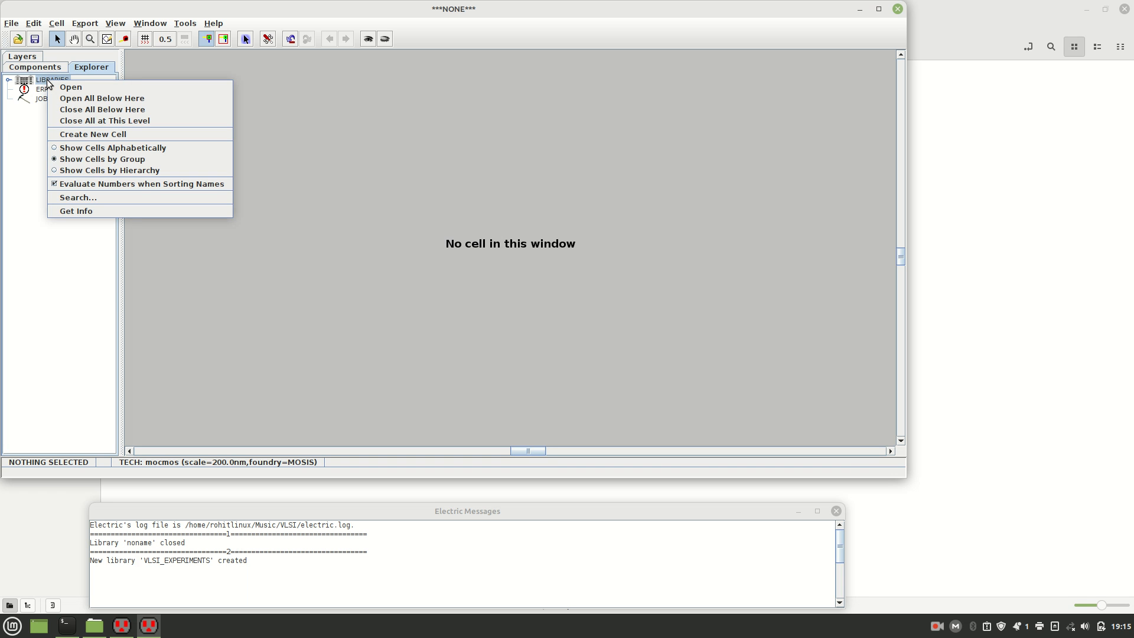
pyautogui.click(48, 81)
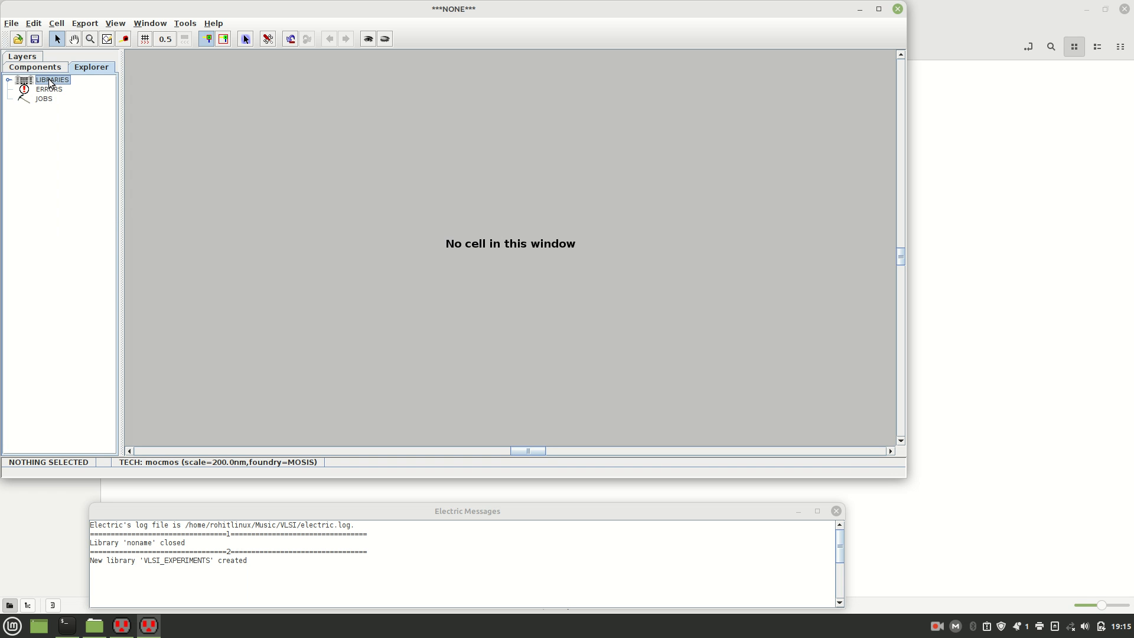
pyautogui.rightClick(49, 80)
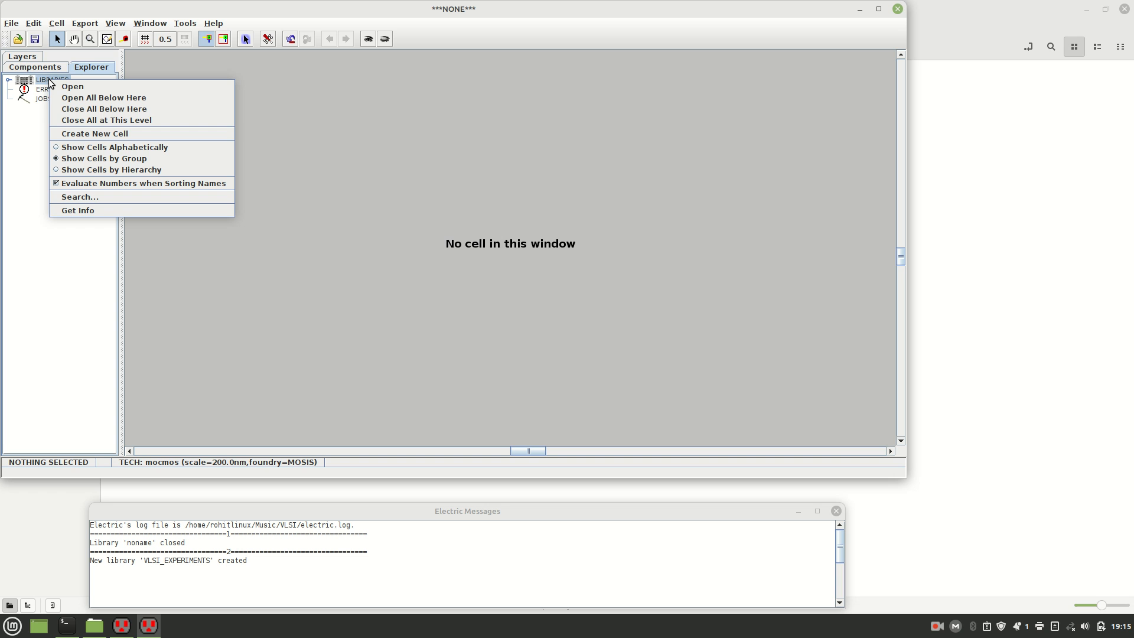
pyautogui.click(75, 88)
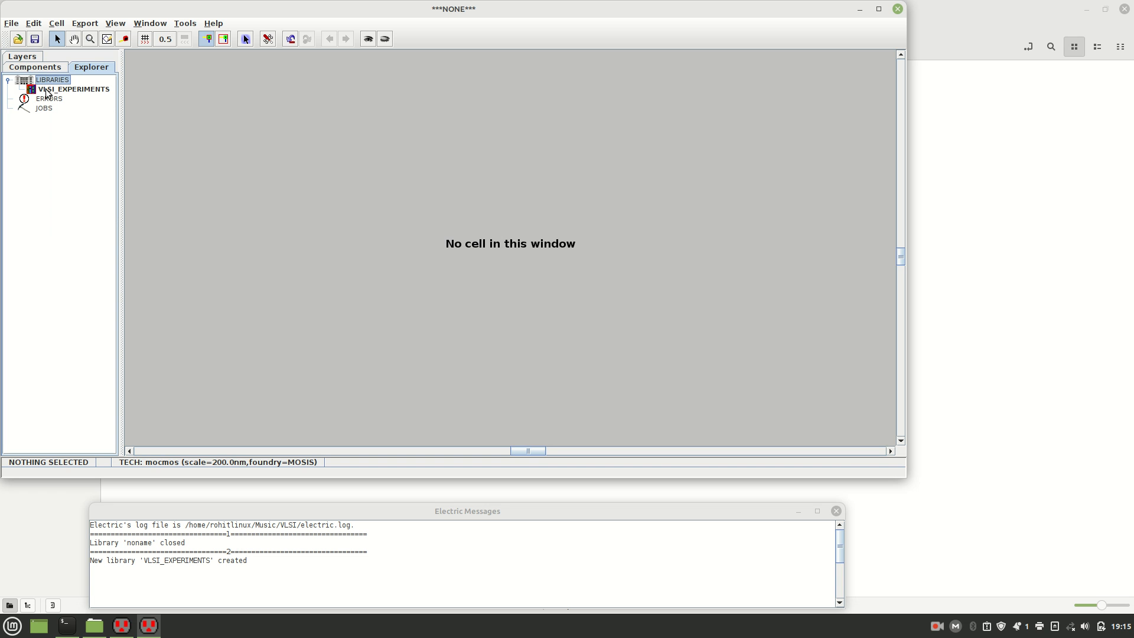
# Step: Create a schematic cell named inverter in the VLSI_EXPERIMENTS library, and expand the library to select the cell
pyautogui.click(87, 91)
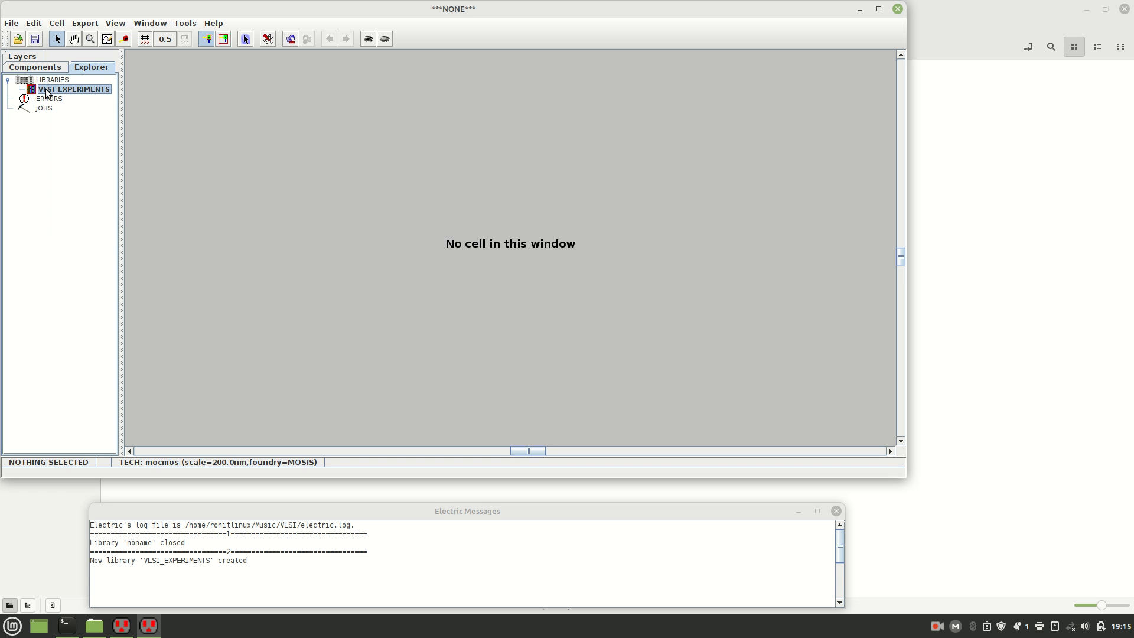
pyautogui.rightClick(87, 91)
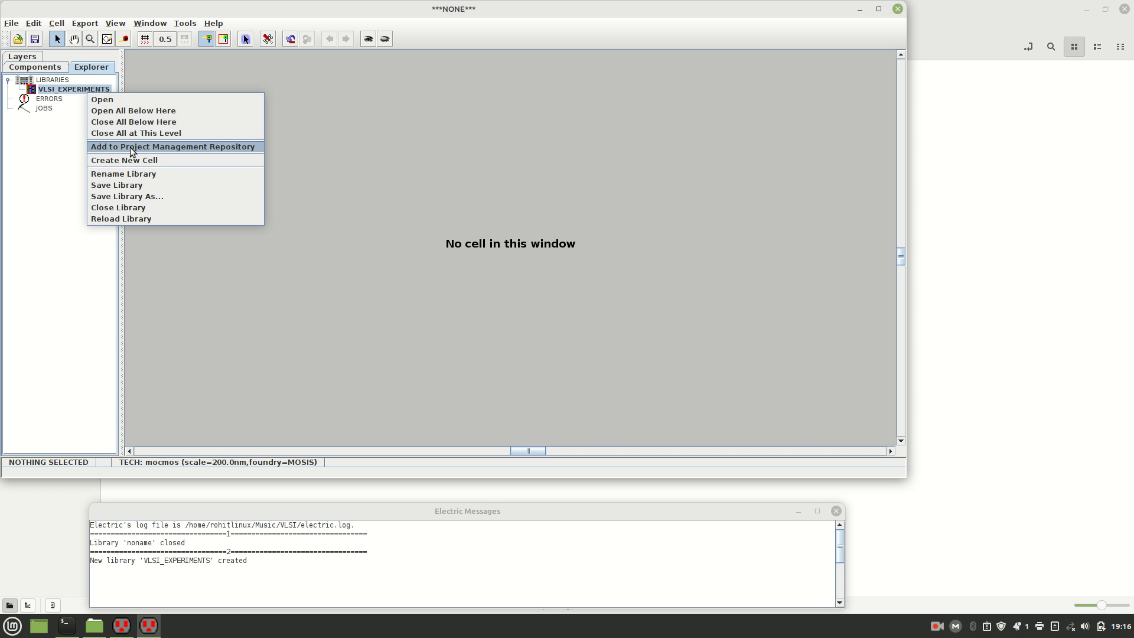
pyautogui.click(124, 164)
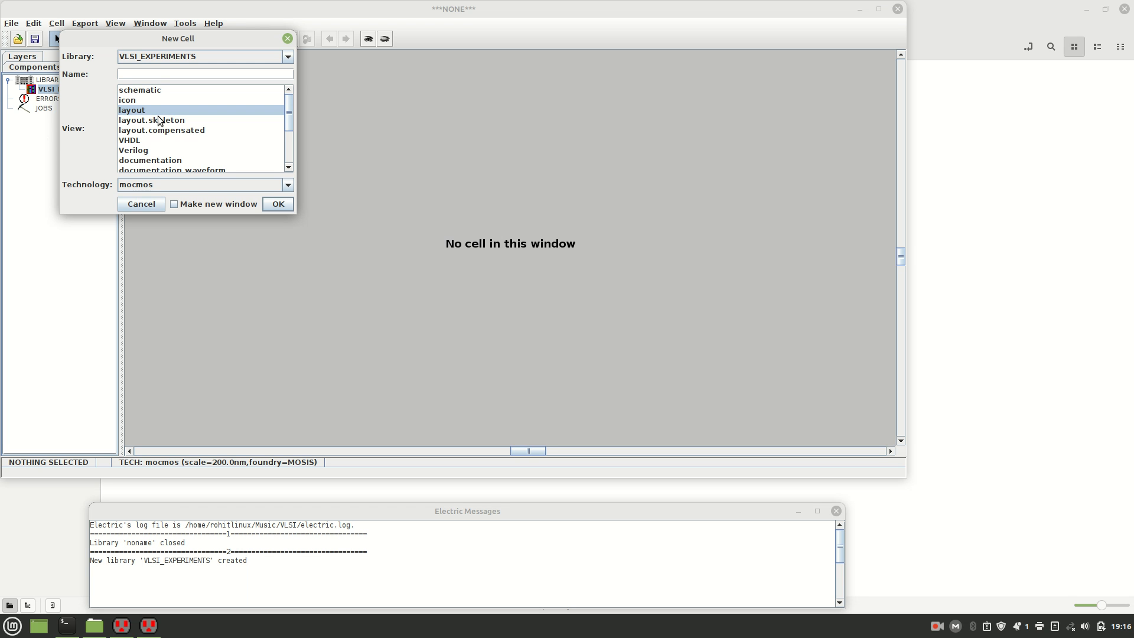
pyautogui.click(144, 91)
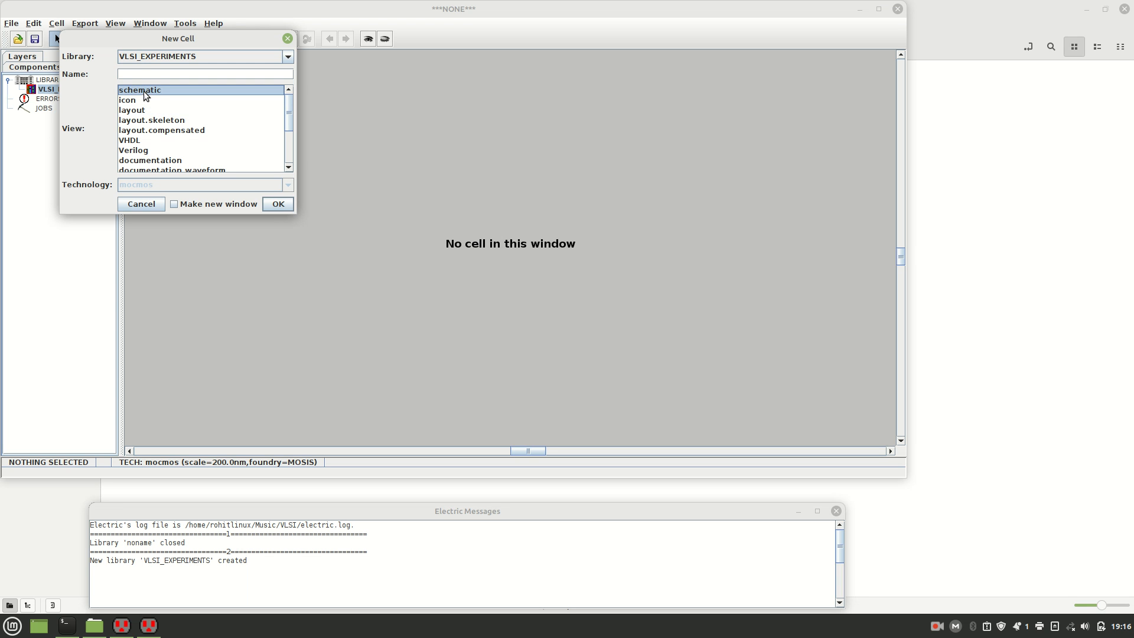
pyautogui.click(138, 72)
pyautogui.write('inverter')
pyautogui.click(277, 204)
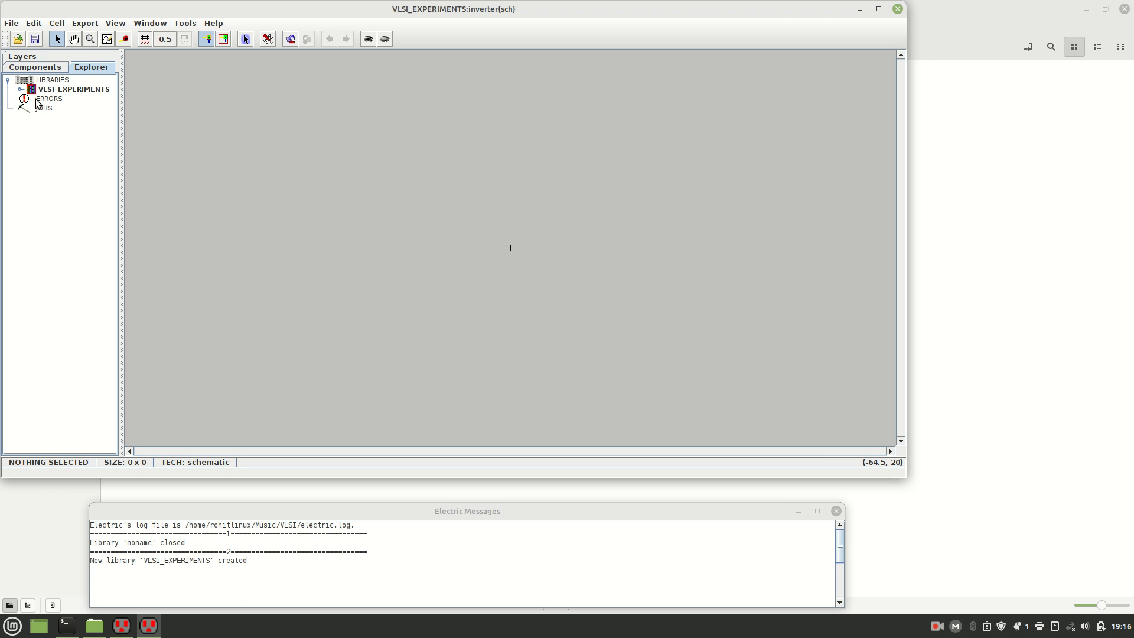
pyautogui.click(20, 90)
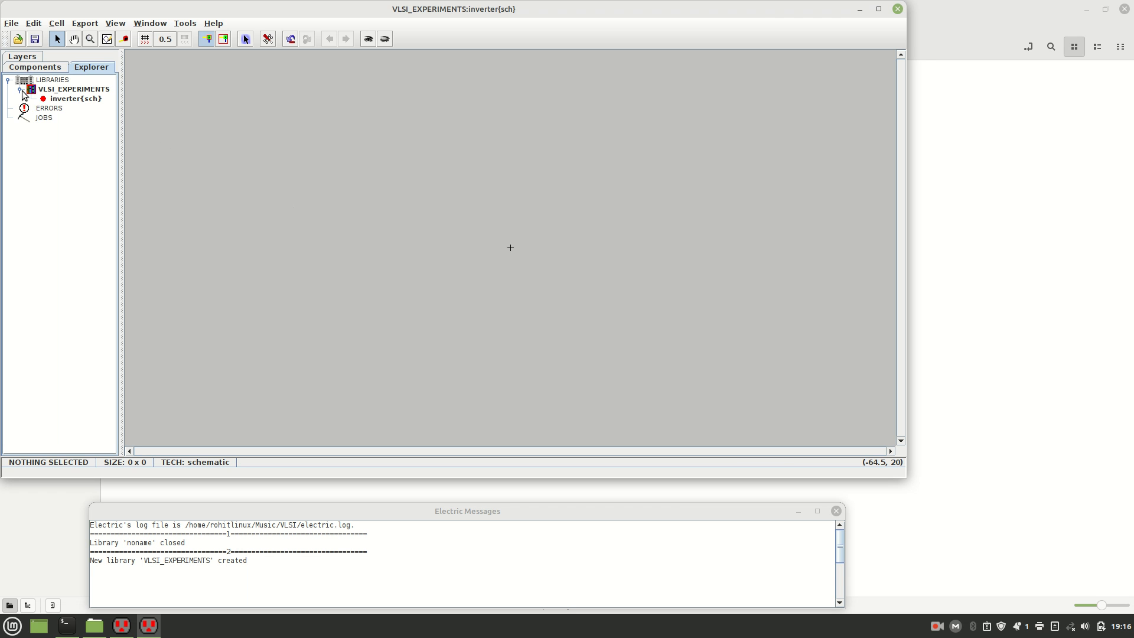
pyautogui.click(69, 101)
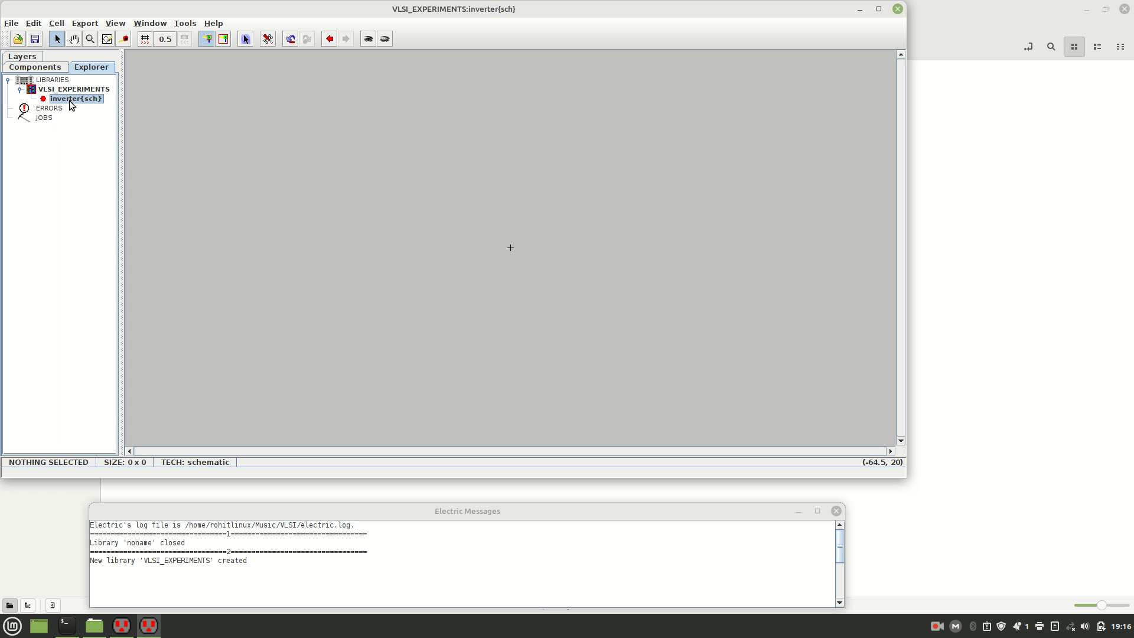
# Step: Open the preferences, select the mocmos technology in the technology Scale settings, and apply the settings
pyautogui.click(11, 23)
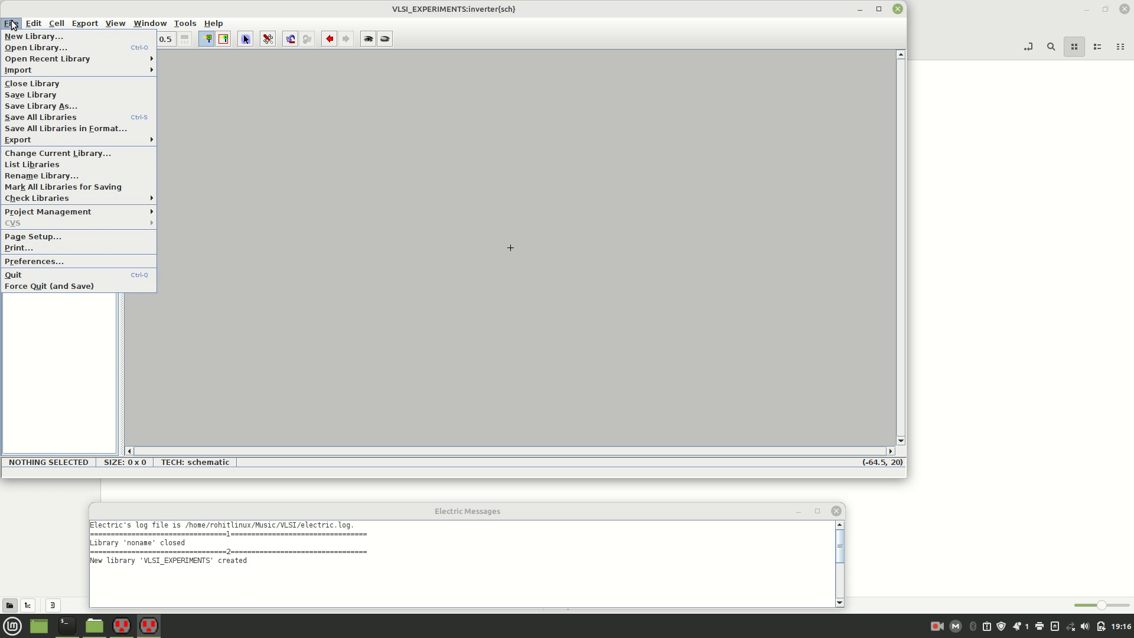
pyautogui.click(30, 260)
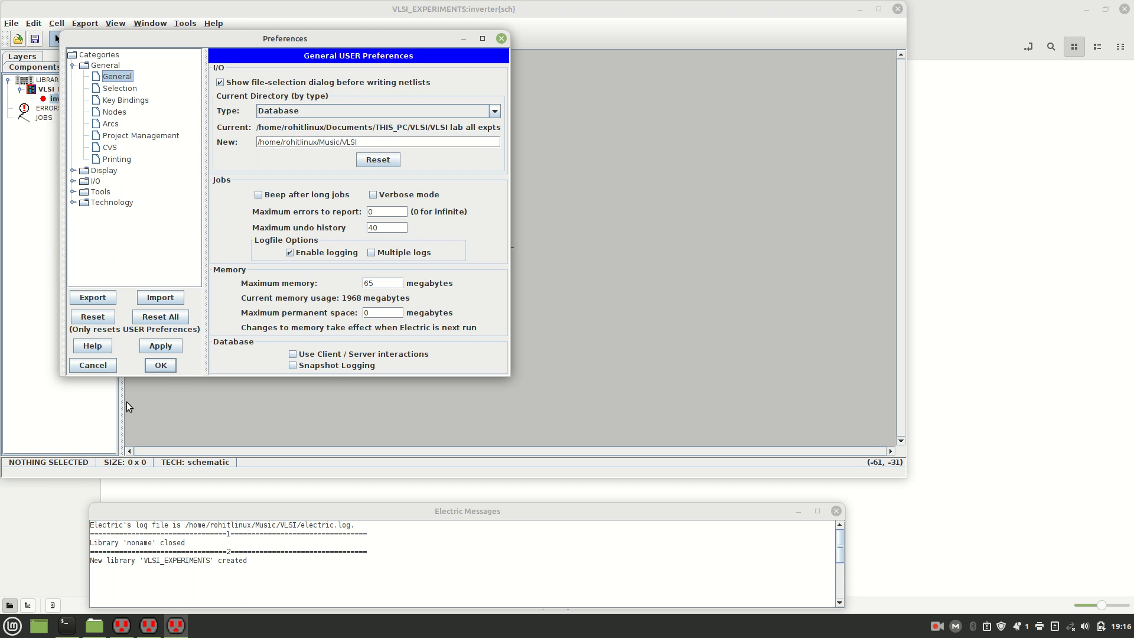
pyautogui.click(72, 202)
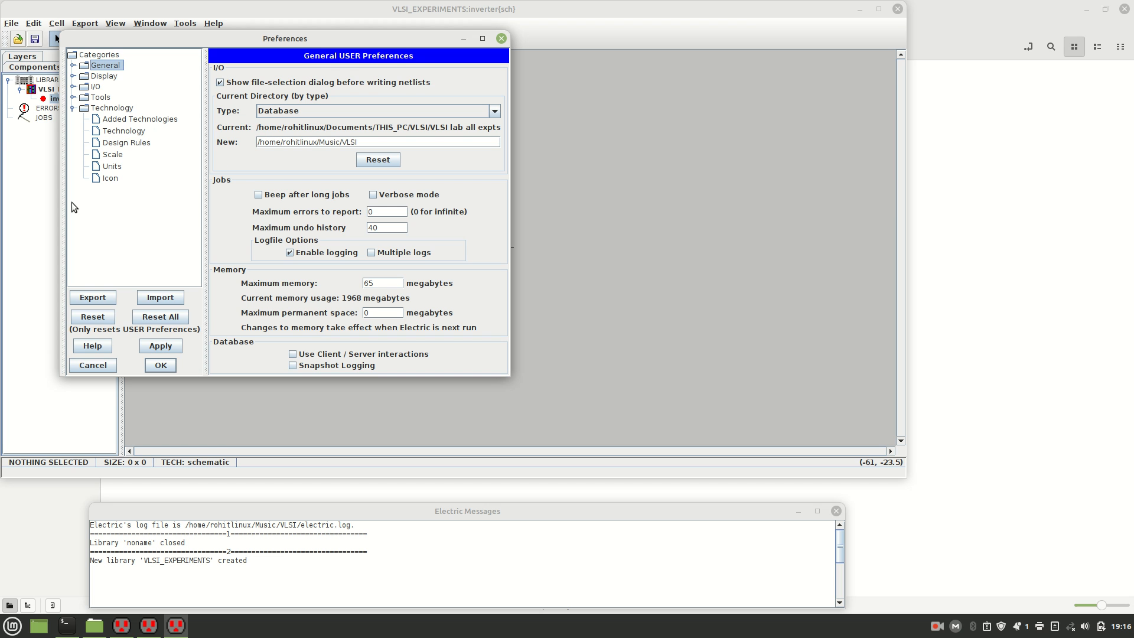
pyautogui.click(110, 131)
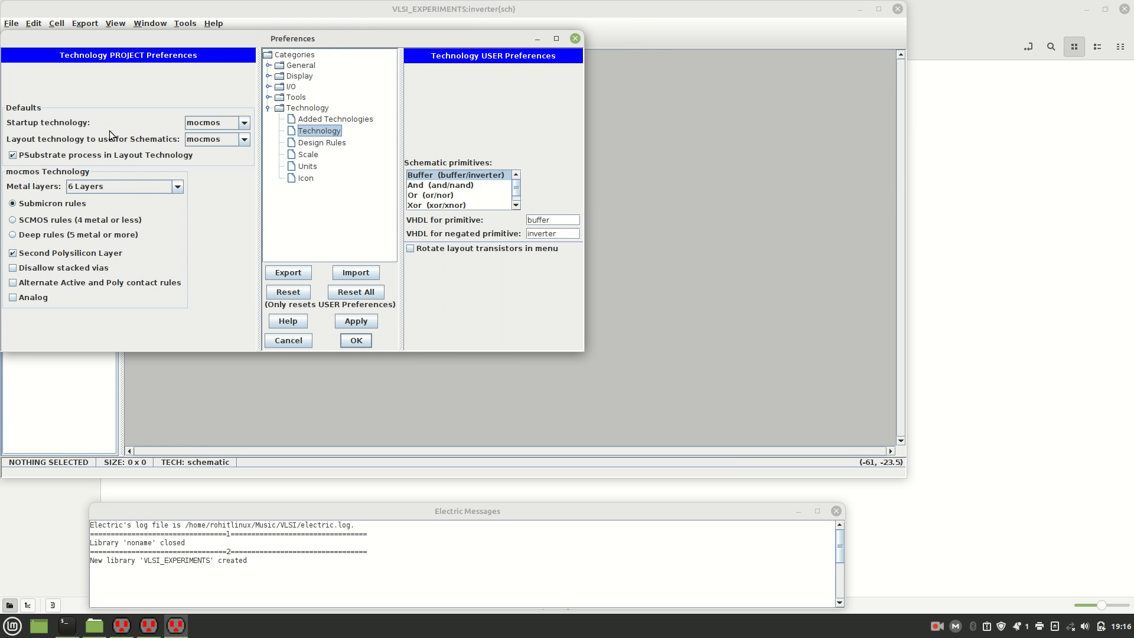
pyautogui.click(312, 155)
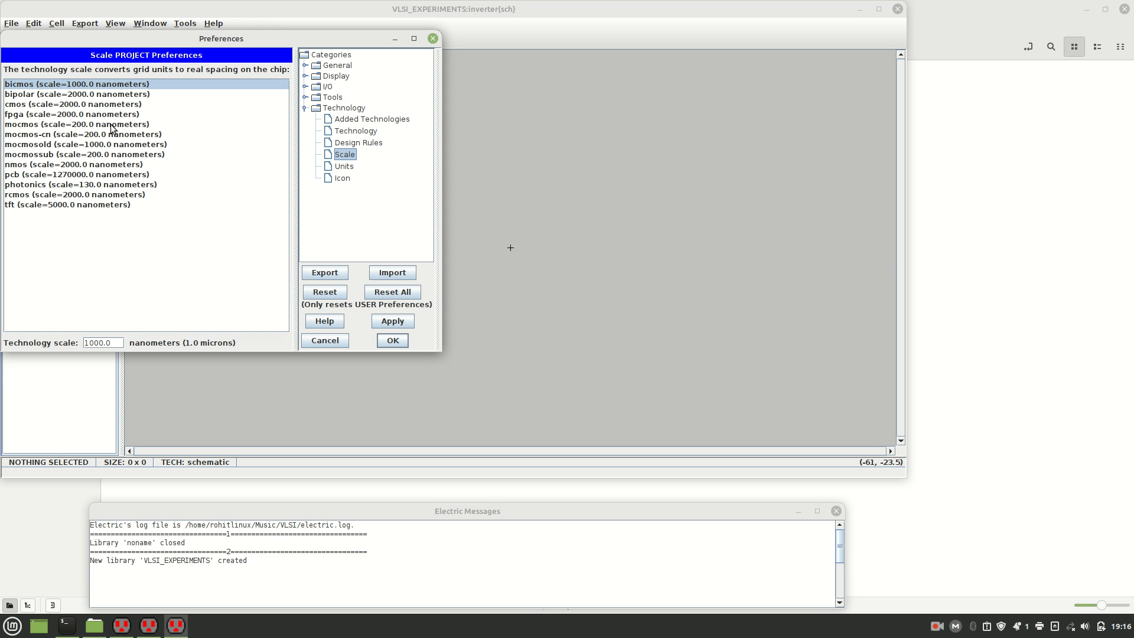
pyautogui.click(25, 125)
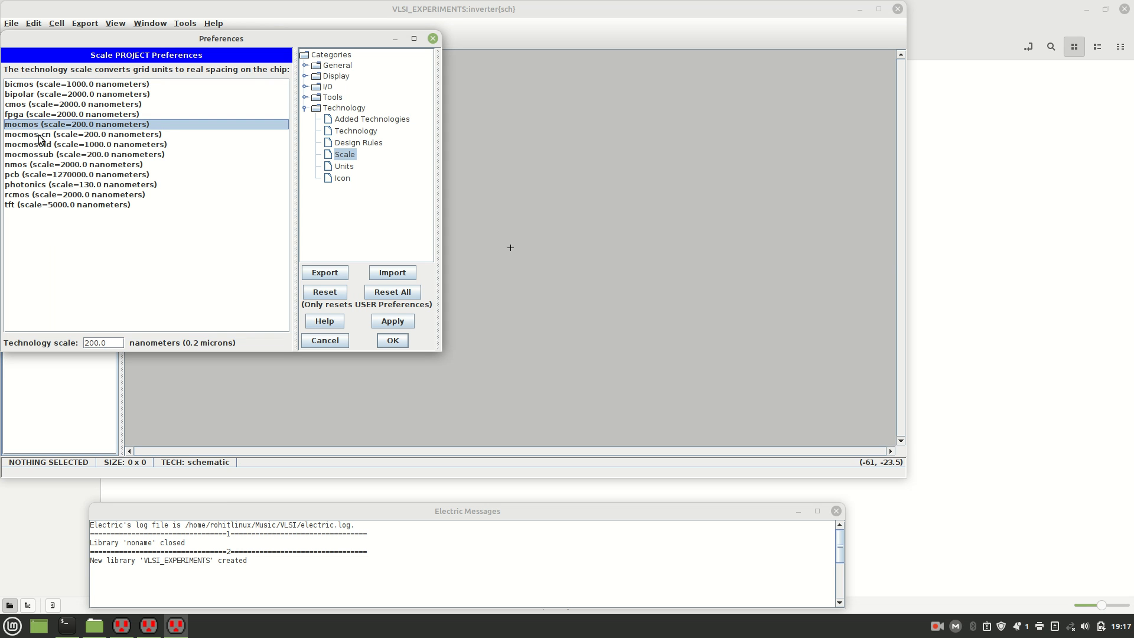
pyautogui.click(388, 325)
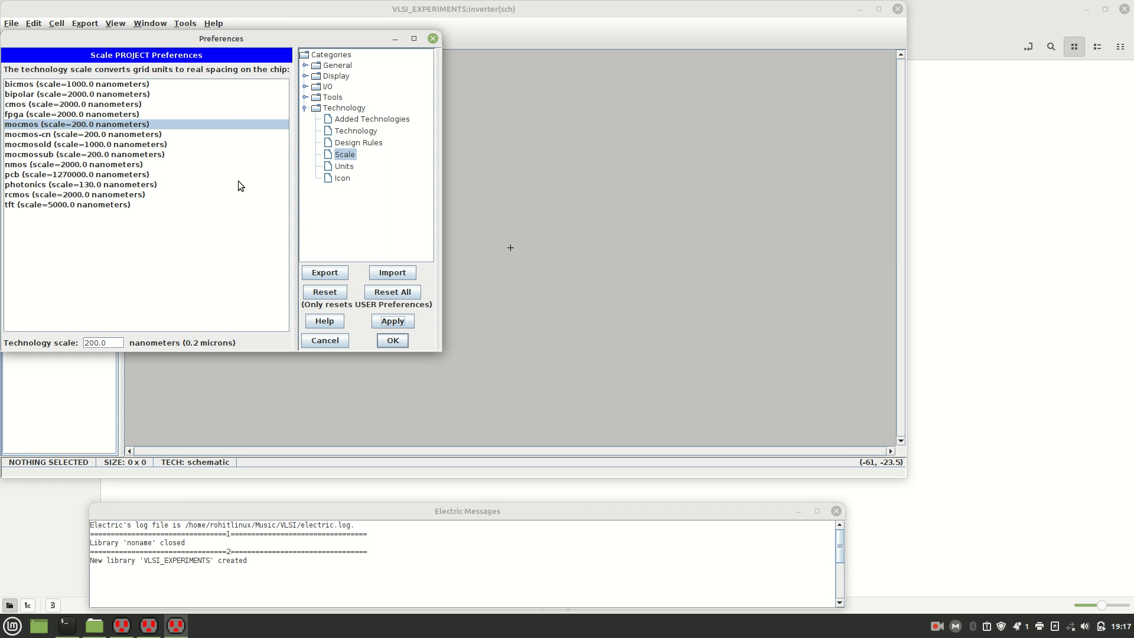
# Step: Show the Spice/CDL tool preferences and choose Spice 3 as the Spice engine
pyautogui.doubleClick(333, 98)
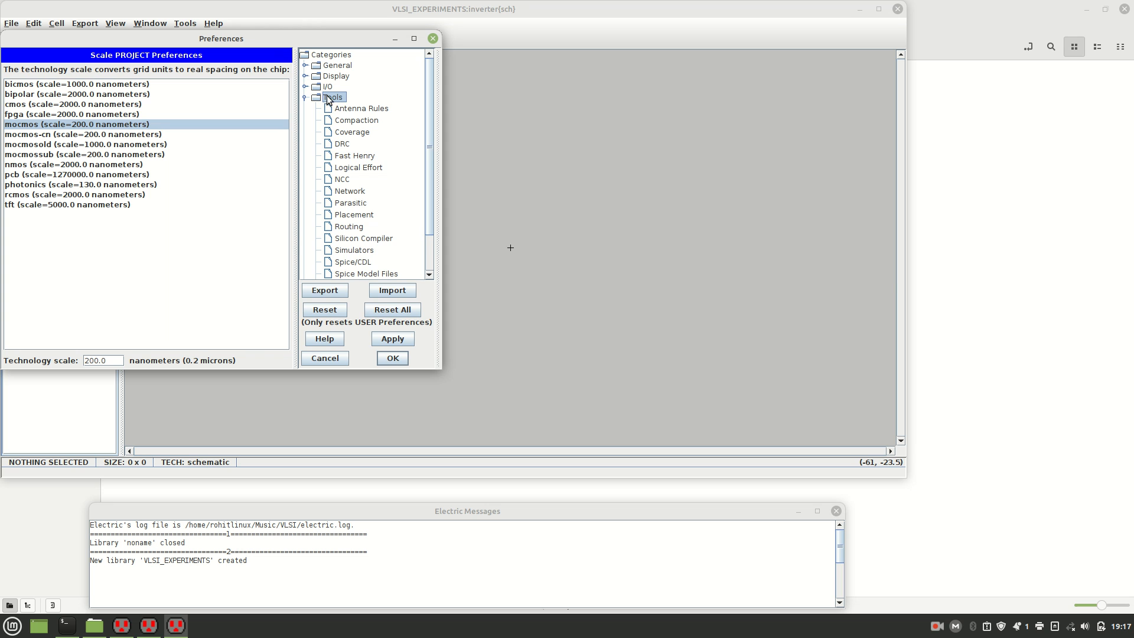
pyautogui.moveTo(429, 141); pyautogui.dragTo(430, 187)
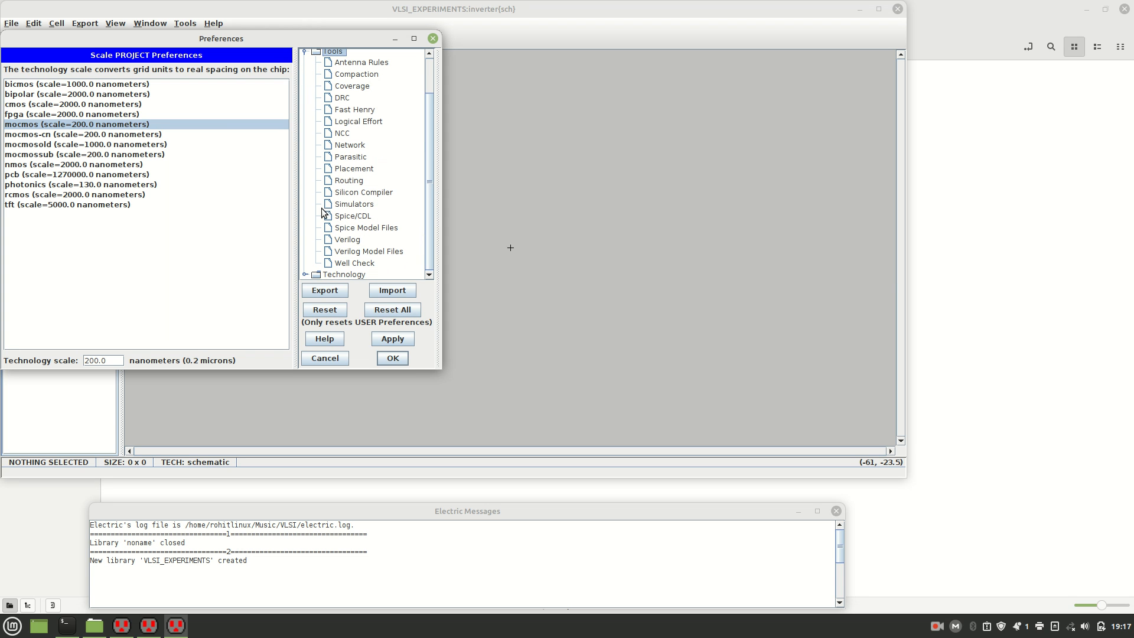
pyautogui.click(353, 217)
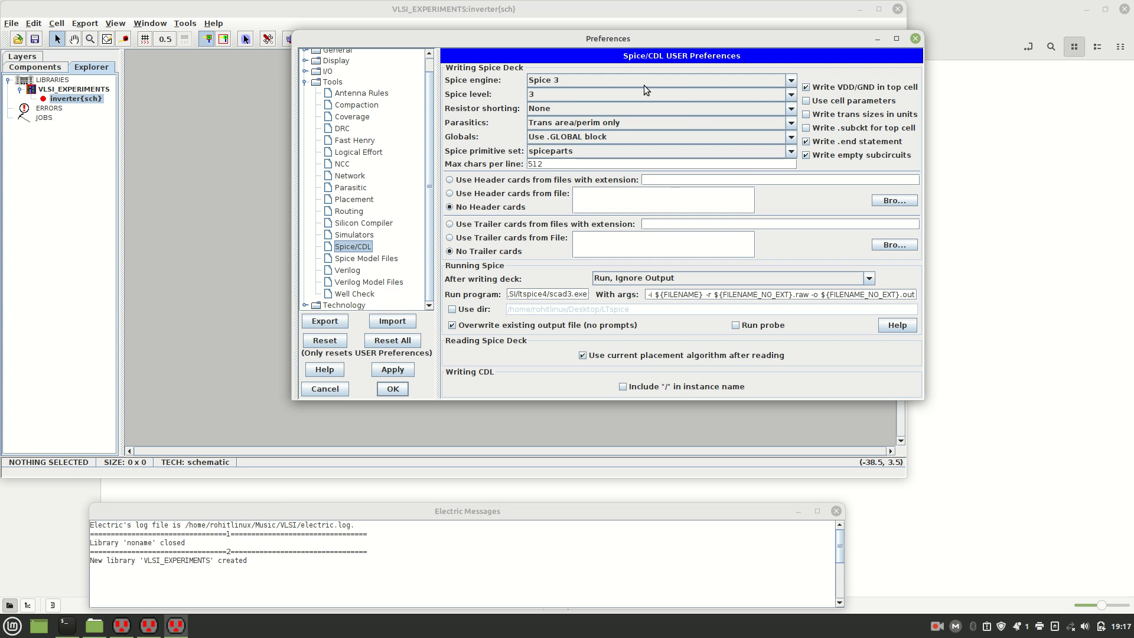
pyautogui.click(789, 81)
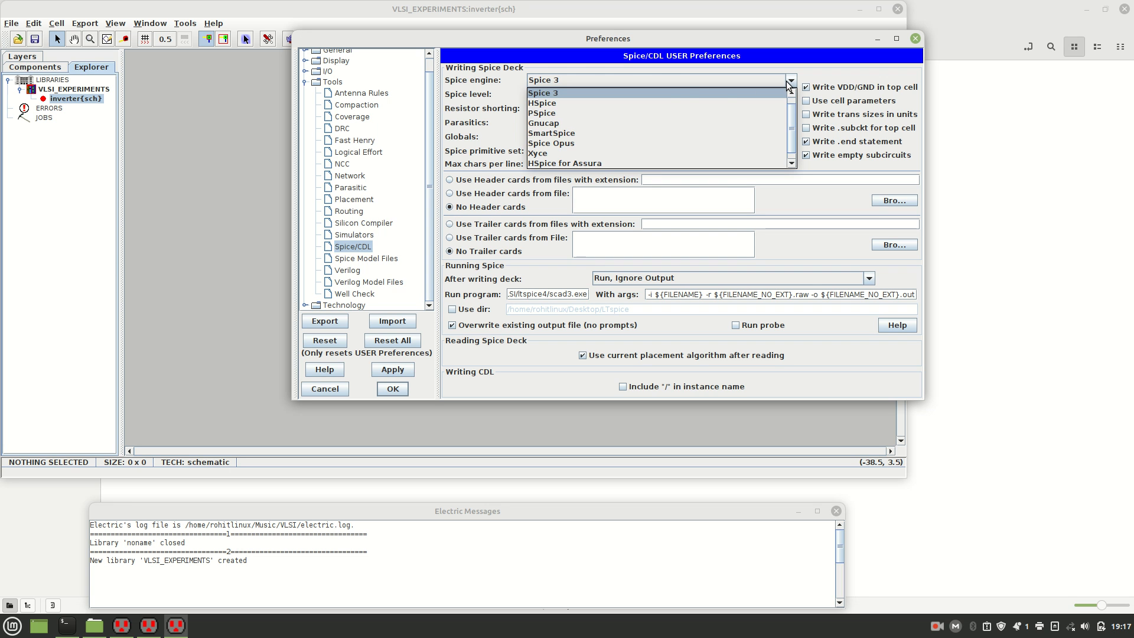
pyautogui.click(579, 93)
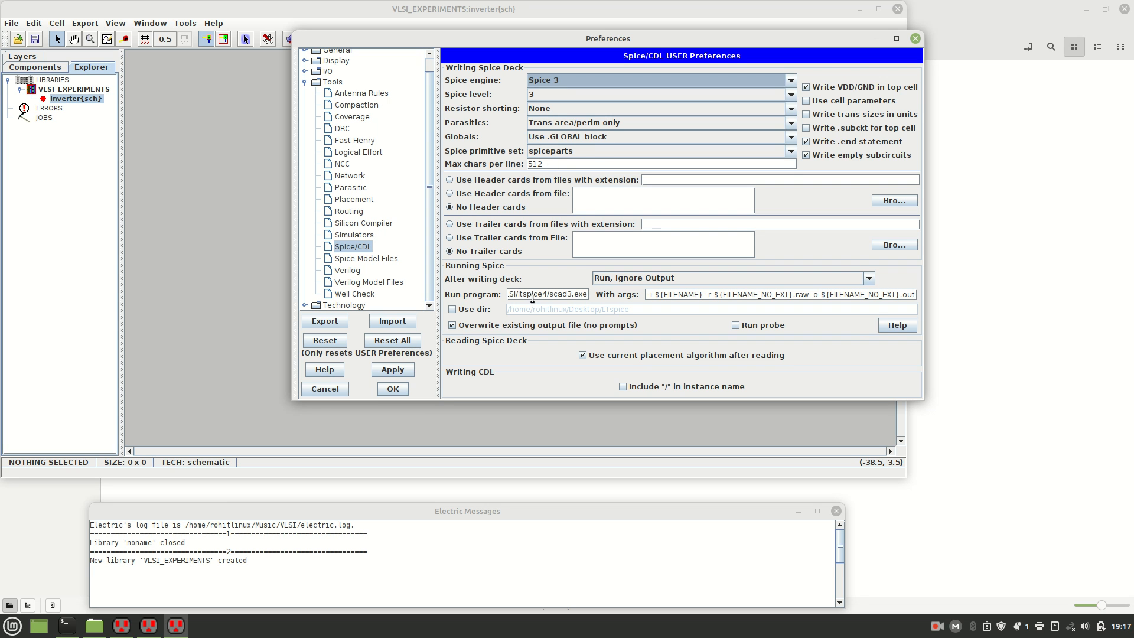
# Step: Examine the whole Run program path in the Running Spice settings, from its start to the executable name
pyautogui.click(528, 294)
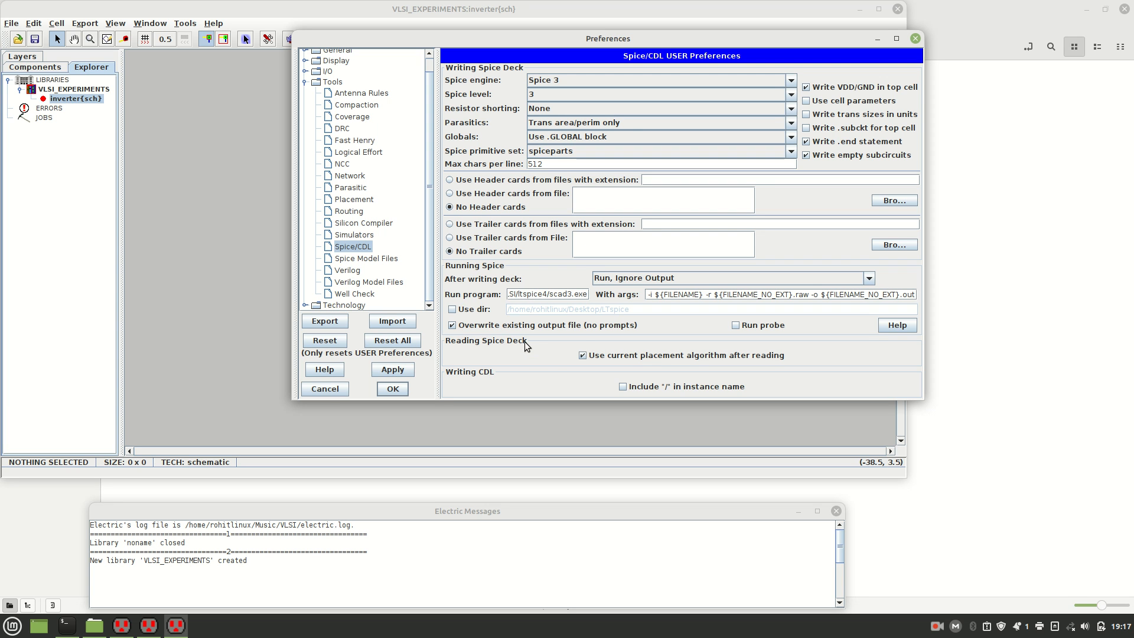
pyautogui.press('Home')
pyautogui.write('wine /home/rohitlinux/')
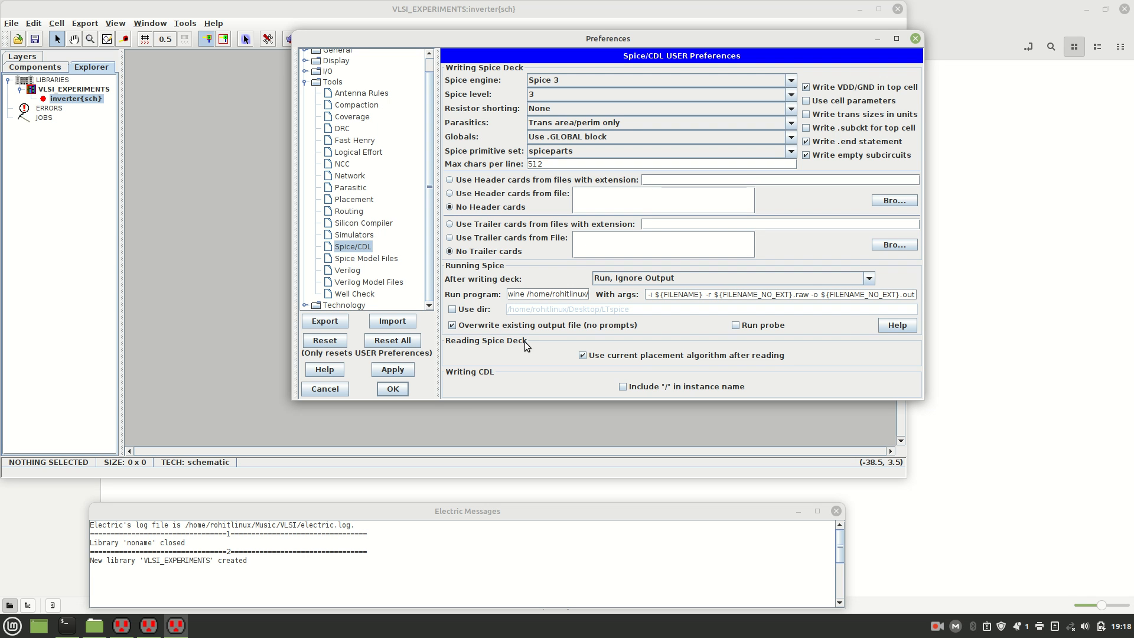
pyautogui.press('Right')
pyautogui.press('Right')
pyautogui.press('Right')
pyautogui.press('Right')
pyautogui.press('Right')
pyautogui.press('Right')
pyautogui.press('Right')
pyautogui.press('Right')
pyautogui.press('Right')
pyautogui.press('Right')
pyautogui.press('Right')
pyautogui.press('Right')
pyautogui.press('Right')
pyautogui.press('Right')
pyautogui.press('Right')
pyautogui.press('Right')
pyautogui.press('Right')
pyautogui.press('Right')
pyautogui.press('Right')
pyautogui.press('Right')
pyautogui.moveTo(549, 295); pyautogui.dragTo(589, 304)
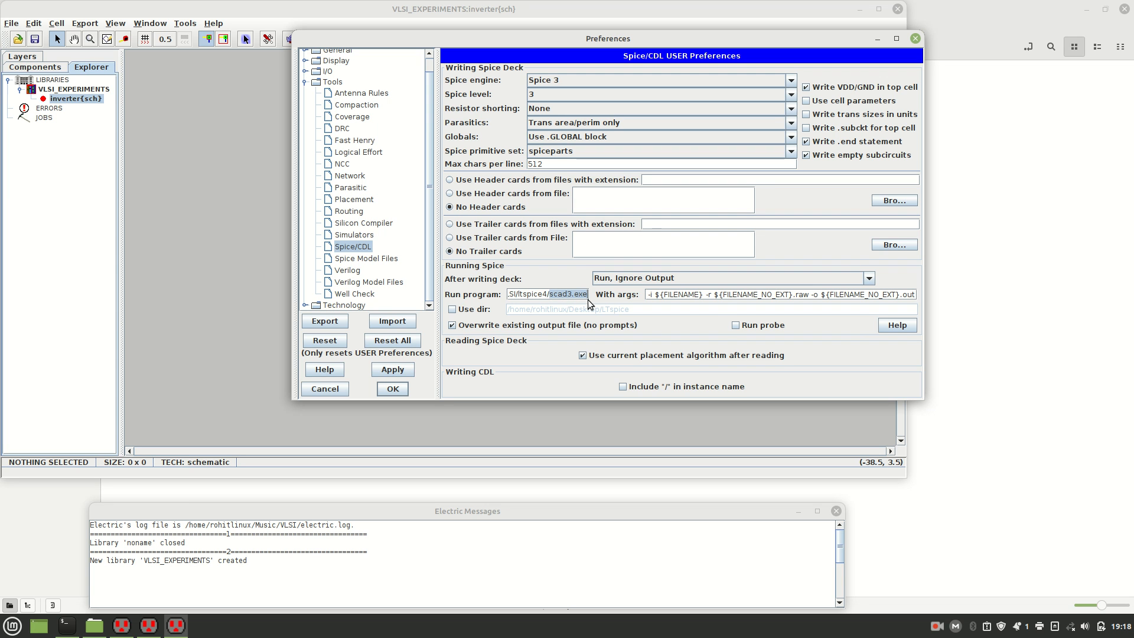
# Step: Check the Spice run arguments back to their beginning and accept the preferences
pyautogui.click(684, 296)
pyautogui.press('Left')
pyautogui.press('Left')
pyautogui.press('Left')
pyautogui.press('Left')
pyautogui.press('Left')
pyautogui.press('Left')
pyautogui.press('Left')
pyautogui.press('Left')
pyautogui.press('Left')
pyautogui.press('Left')
pyautogui.press('Left')
pyautogui.press('Left')
pyautogui.press('Left')
pyautogui.press('Left')
pyautogui.press('Left')
pyautogui.press('Left')
pyautogui.press('Left')
pyautogui.press('Left')
pyautogui.press('Left')
pyautogui.press('Left')
pyautogui.press('Left')
pyautogui.press('Left')
pyautogui.press('Left')
pyautogui.press('Left')
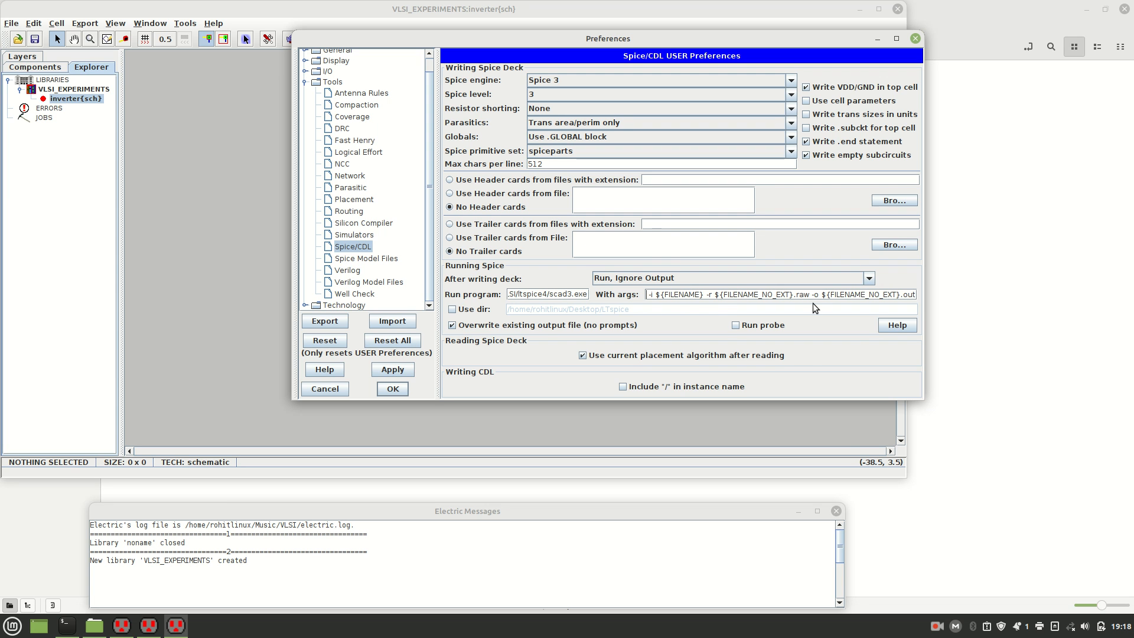
pyautogui.click(393, 389)
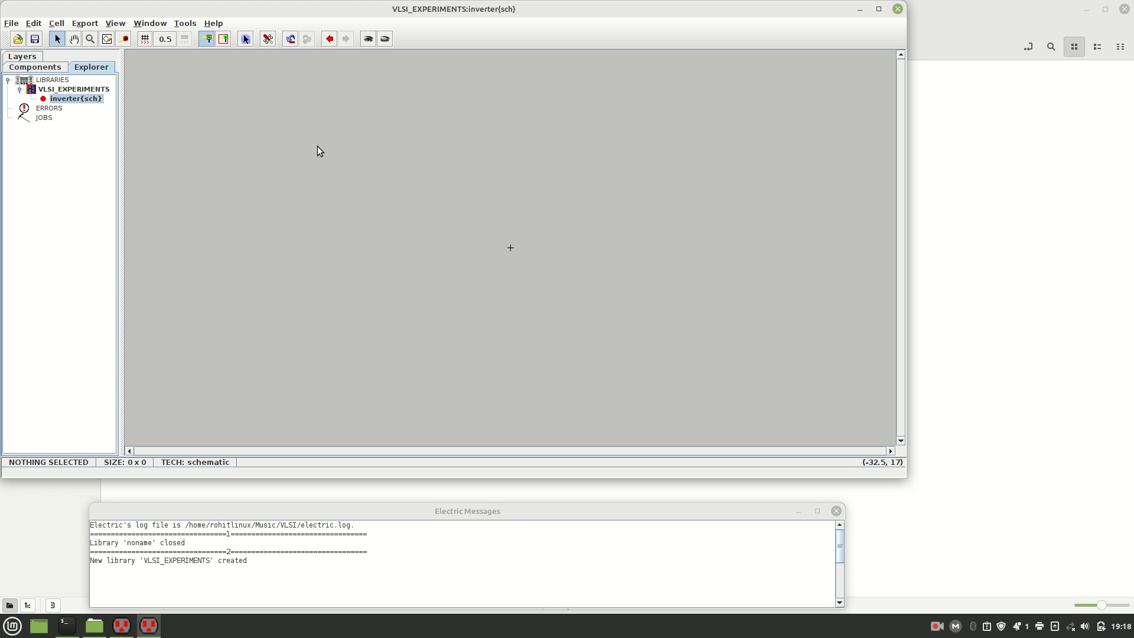
# Step: Maximize the inverter schematic window and show the grid in the drawing area
pyautogui.click(877, 9)
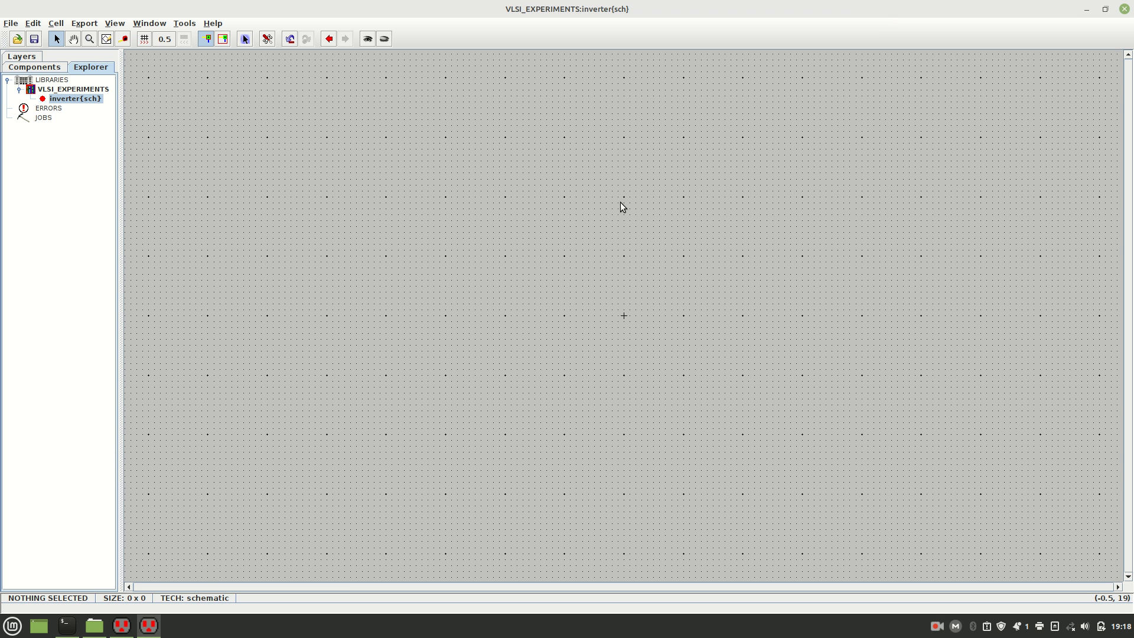
pyautogui.hotkey('ctrl', 'g')
pyautogui.hotkey('ctrl', 'g')
# Step: Place a pMOS transistor from the schematic components in the upper part of the inverter drawing
pyautogui.click(25, 68)
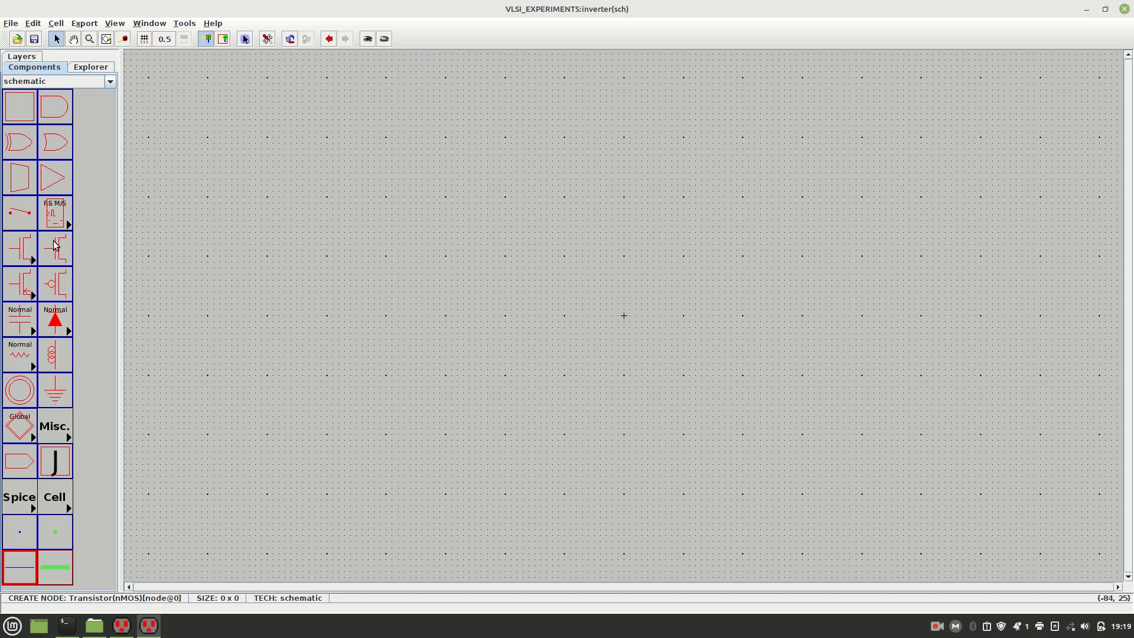
pyautogui.click(58, 285)
pyautogui.click(488, 143)
pyautogui.click(476, 189)
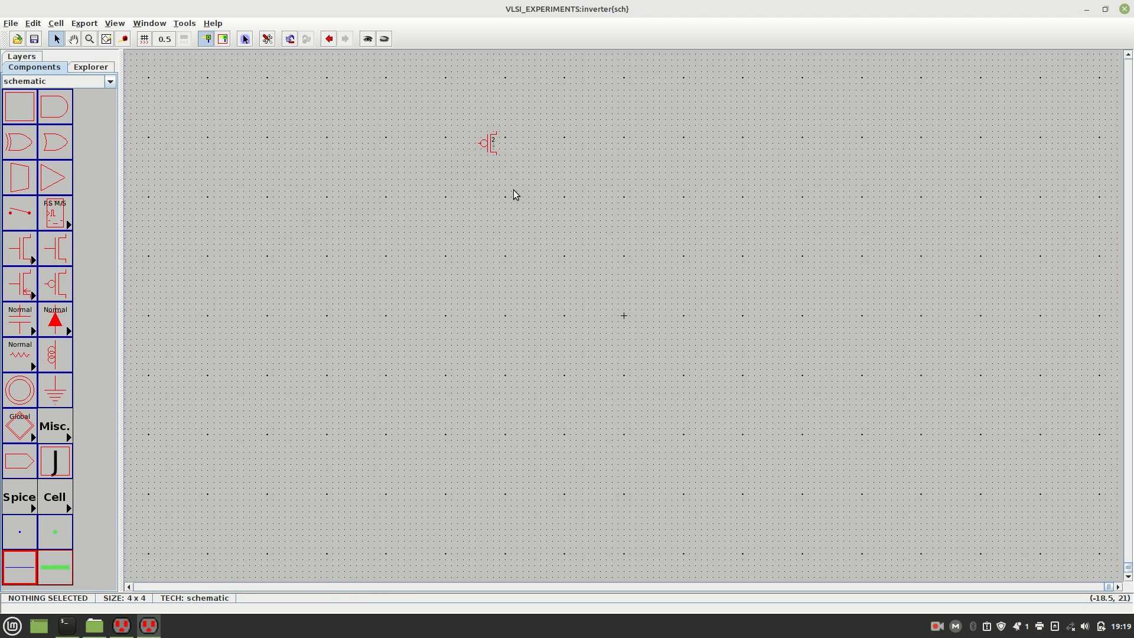
# Step: Place an nMOS transistor directly below the pMOS transistor and align the two vertically
pyautogui.scroll(3, 515, 195)
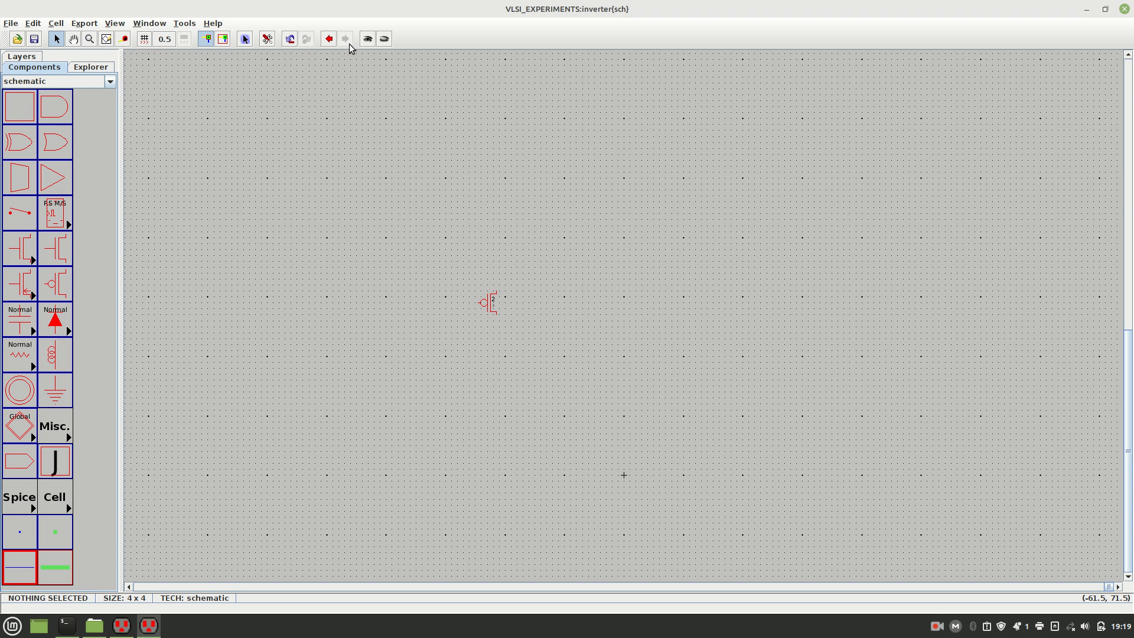
pyautogui.click(328, 39)
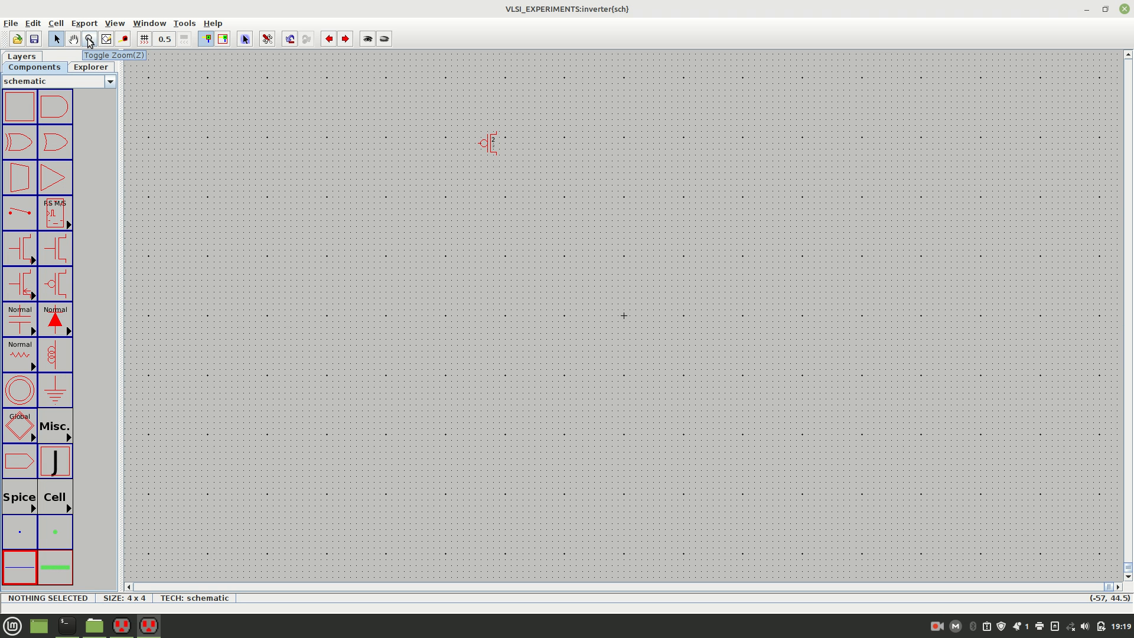
pyautogui.click(73, 39)
pyautogui.moveTo(410, 97); pyautogui.dragTo(355, 105)
pyautogui.click(90, 39)
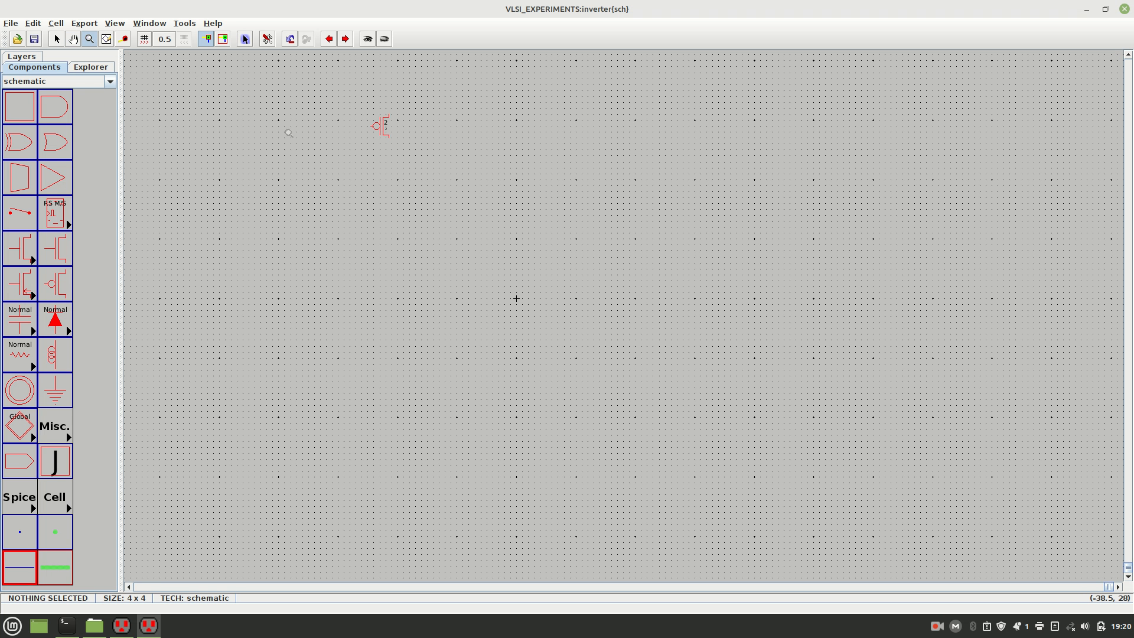
pyautogui.moveTo(303, 73); pyautogui.dragTo(385, 130)
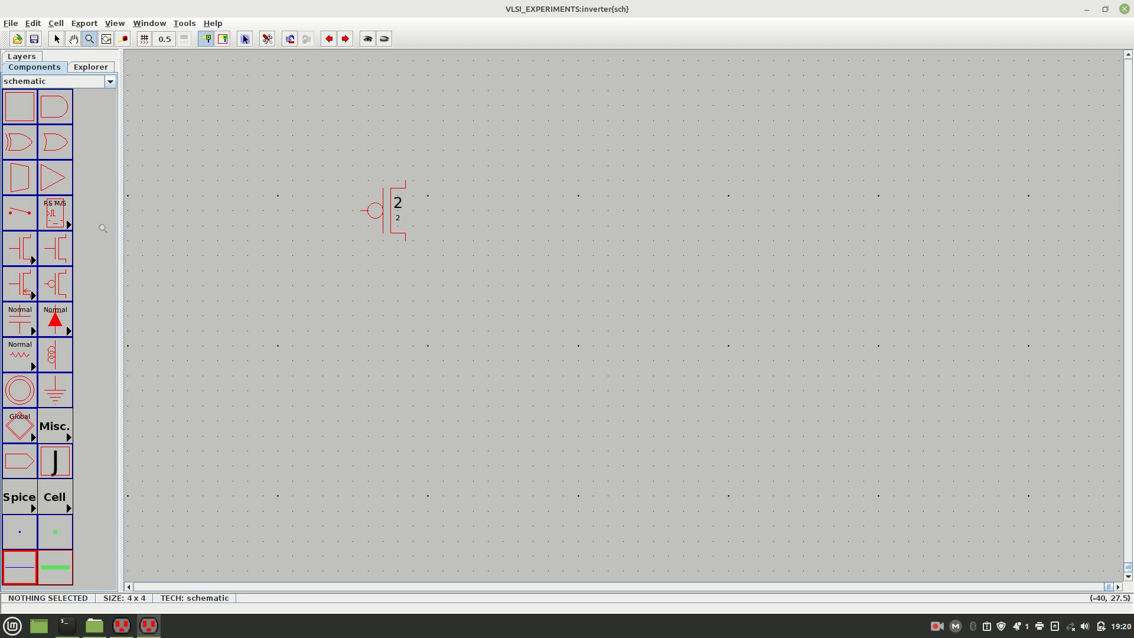
pyautogui.click(56, 39)
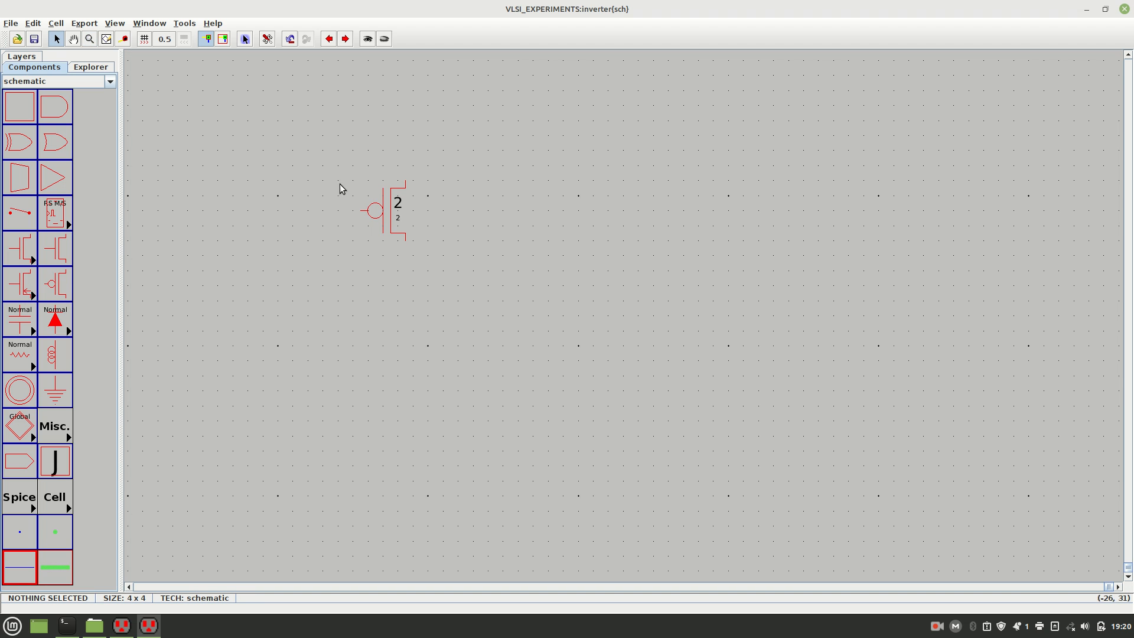
pyautogui.click(55, 249)
pyautogui.click(396, 317)
pyautogui.moveTo(408, 324); pyautogui.dragTo(392, 323)
pyautogui.click(471, 341)
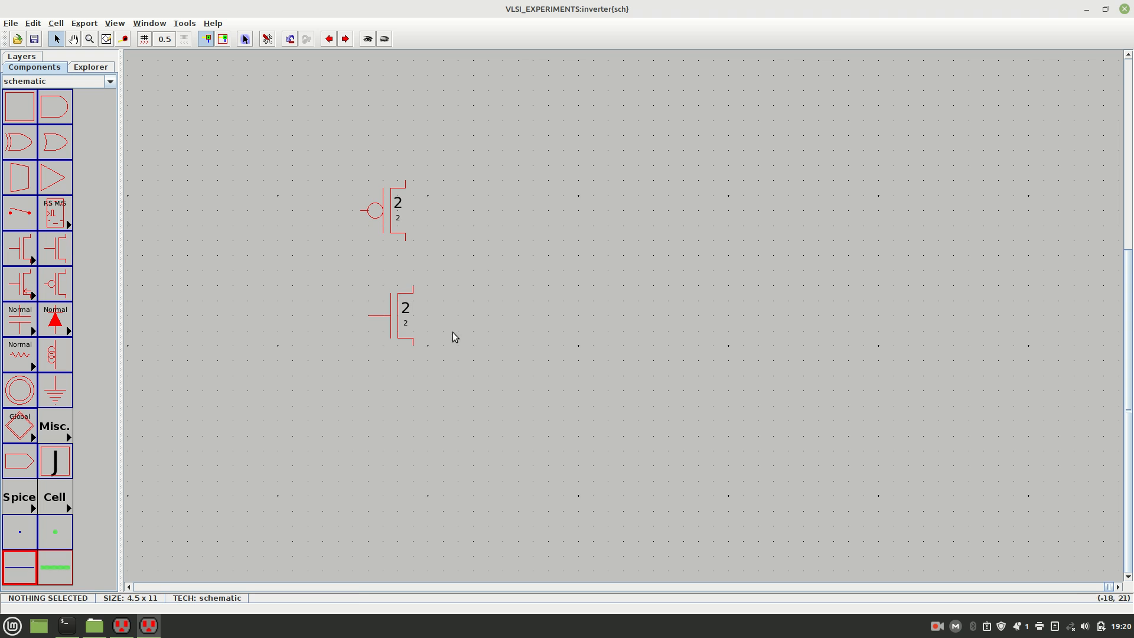
pyautogui.click(388, 306)
pyautogui.moveTo(388, 306); pyautogui.dragTo(395, 306)
pyautogui.click(488, 325)
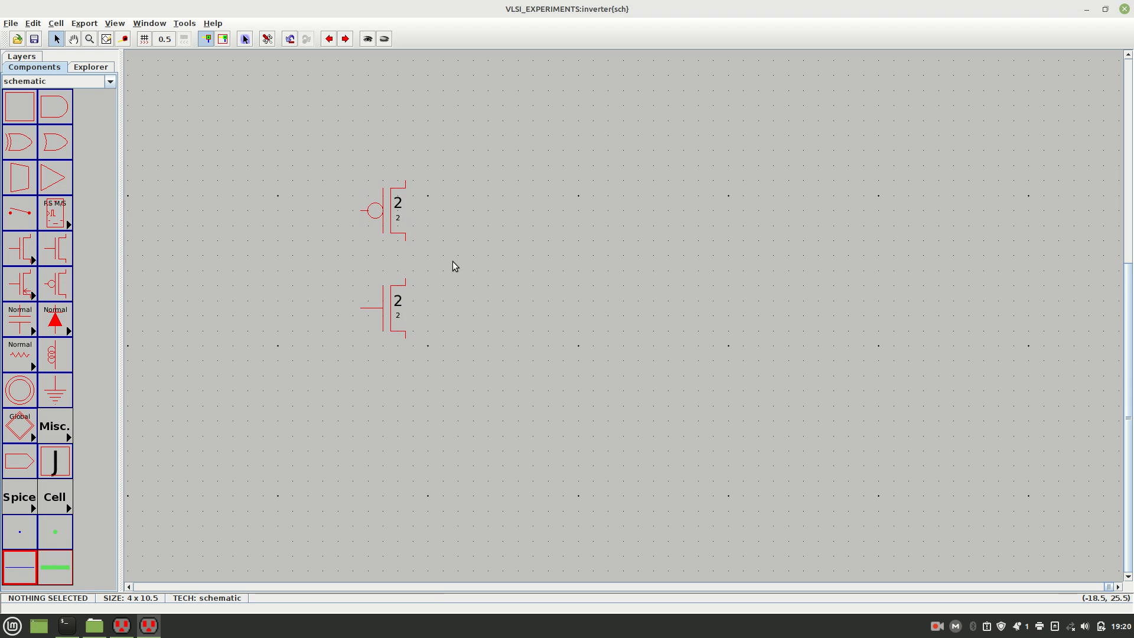
# Step: Wire the pMOS's lower terminal to the nMOS's drain, and connect the gates of both transistors
pyautogui.click(403, 240)
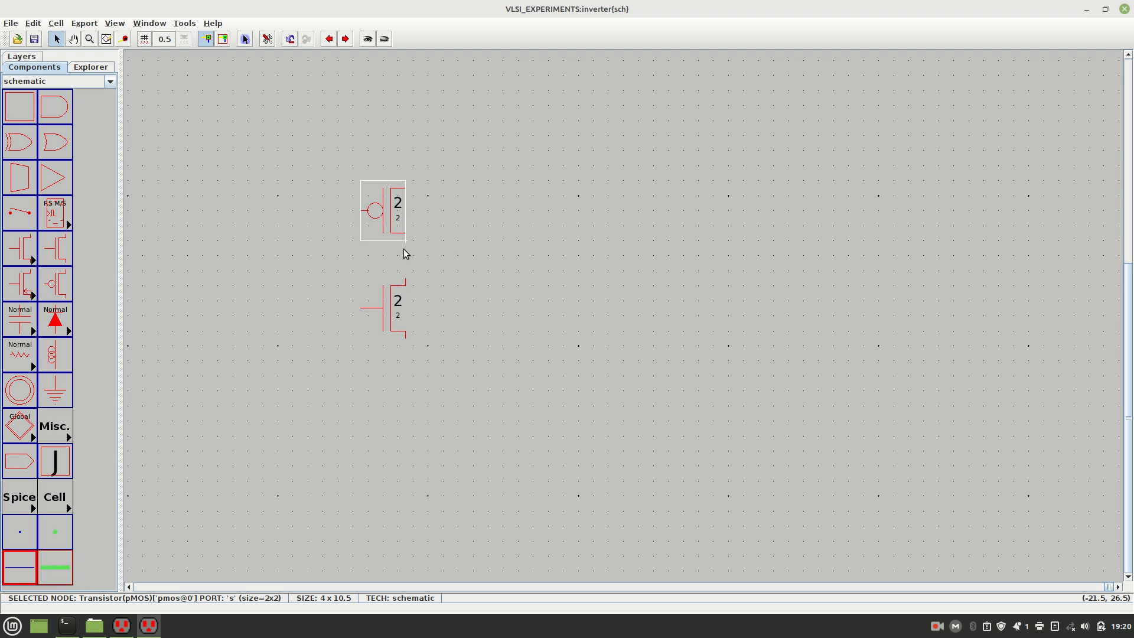
pyautogui.rightClick(406, 284)
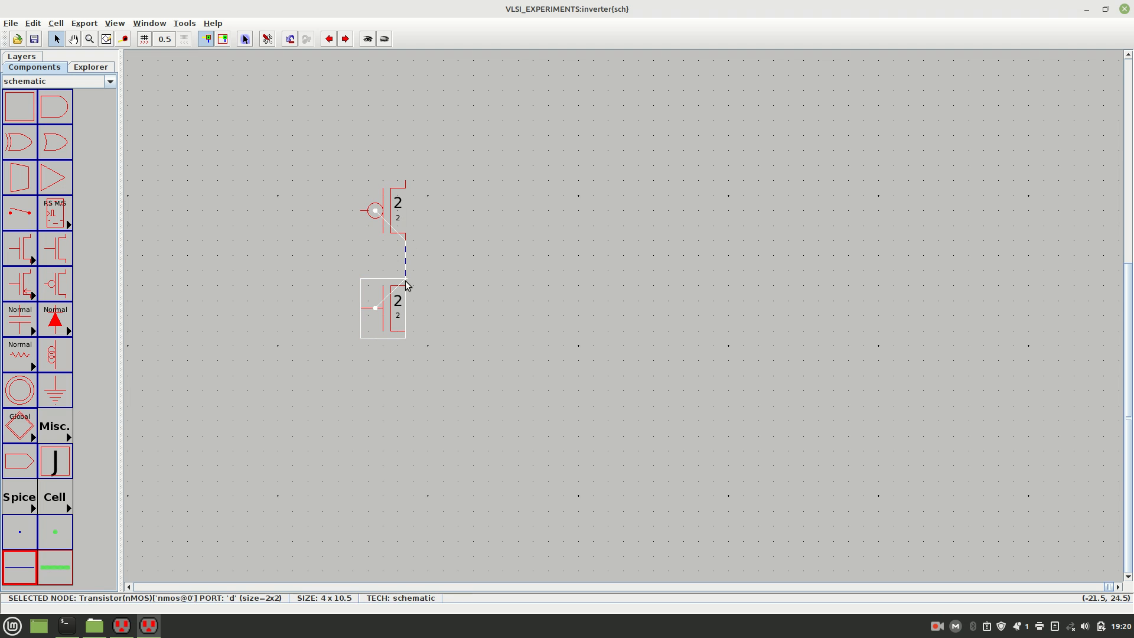
pyautogui.click(478, 283)
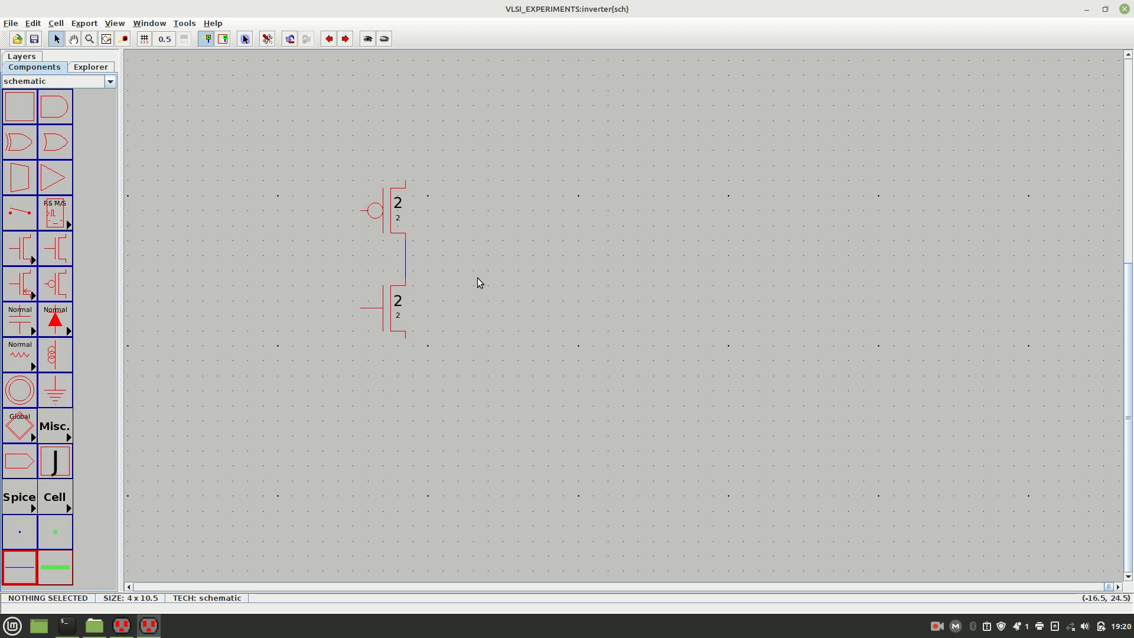
pyautogui.click(361, 214)
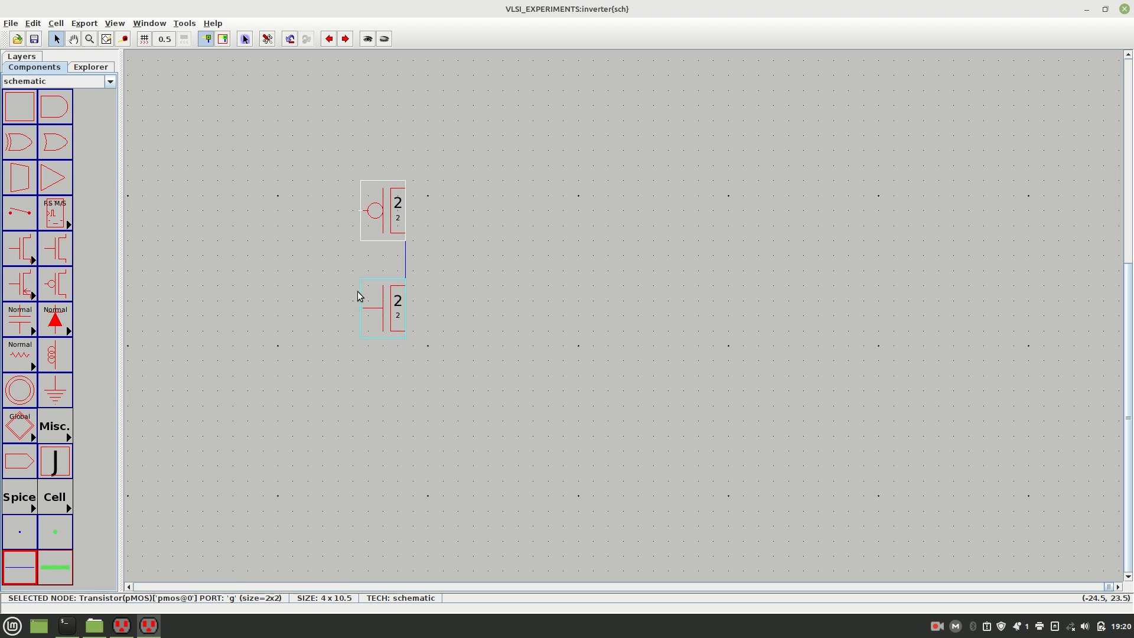
pyautogui.rightClick(360, 307)
pyautogui.click(481, 331)
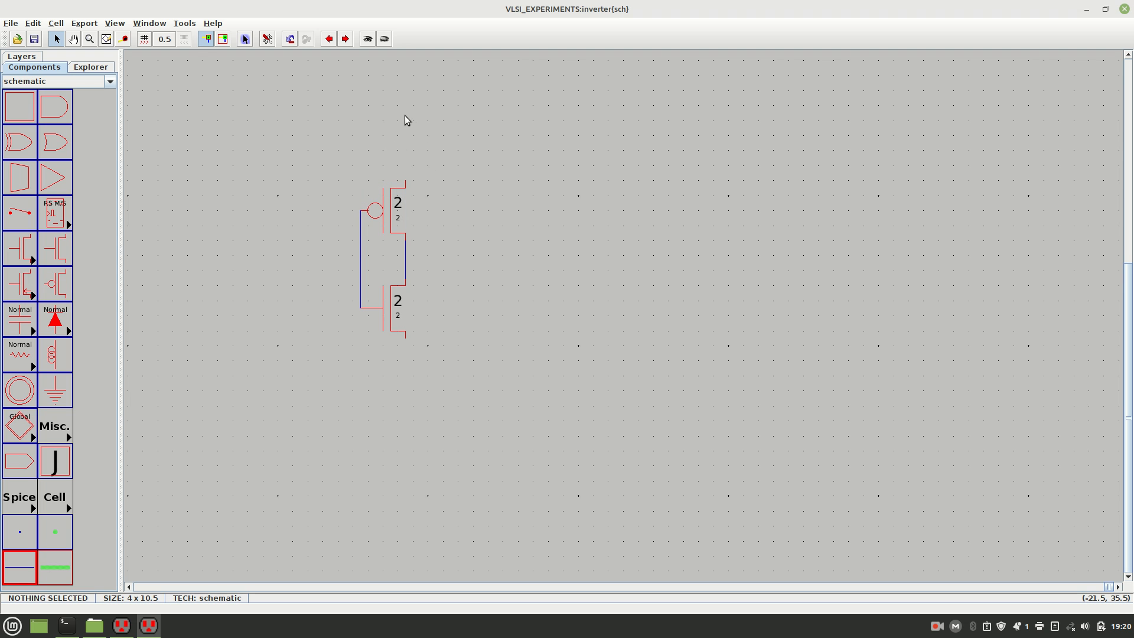
# Step: Place a power node above the pMOS transistor and wire it to the pMOS's upper terminal
pyautogui.click(20, 391)
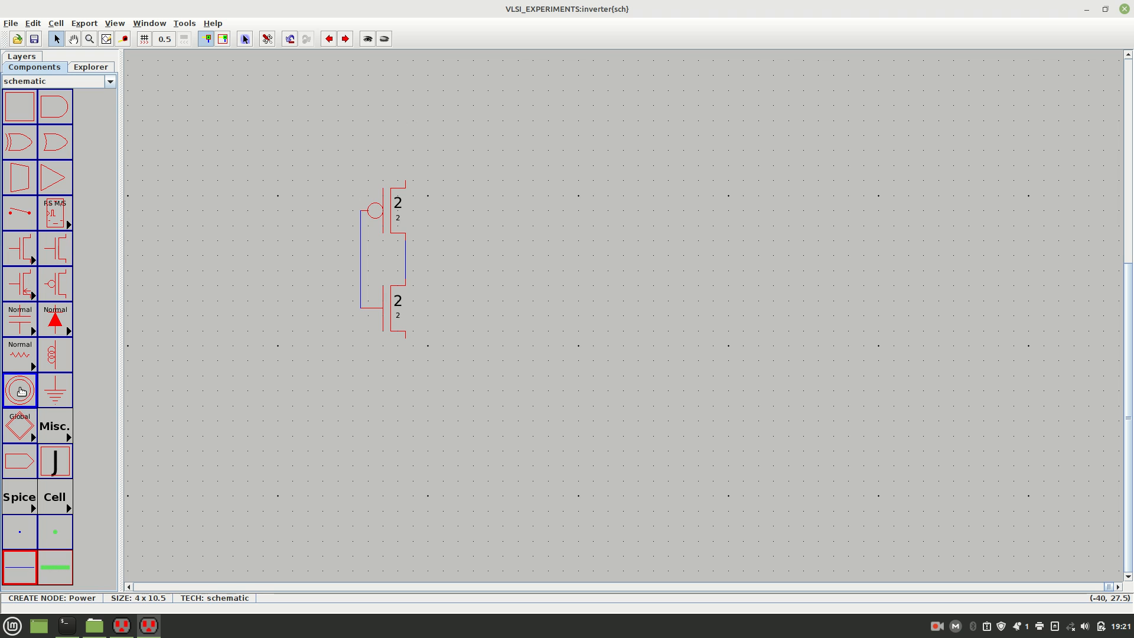
pyautogui.click(402, 130)
pyautogui.moveTo(405, 129); pyautogui.dragTo(413, 131)
pyautogui.click(464, 173)
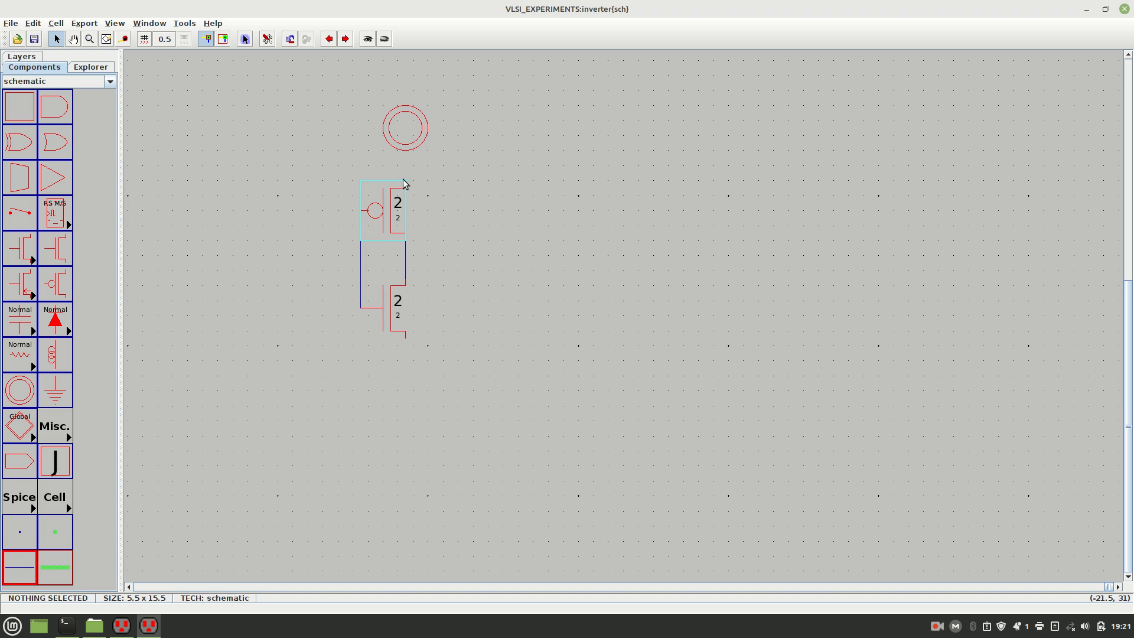
pyautogui.click(403, 181)
pyautogui.rightClick(410, 131)
pyautogui.click(470, 189)
# Step: Place a ground node below the nMOS transistor, align it with the source terminal, and wire the two together
pyautogui.click(52, 394)
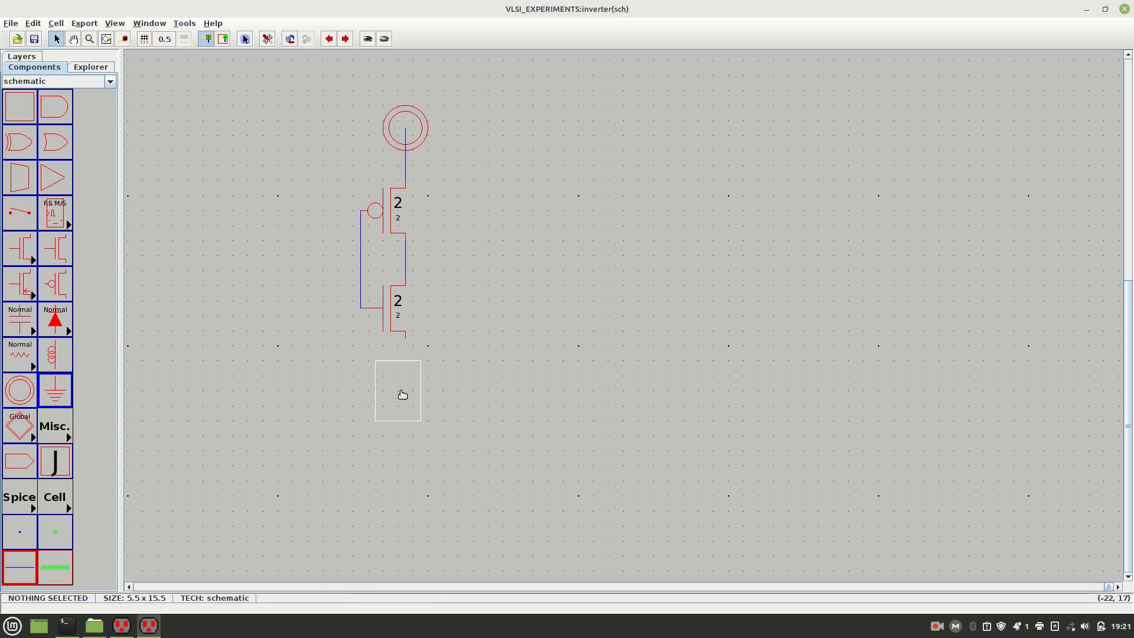
pyautogui.click(401, 398)
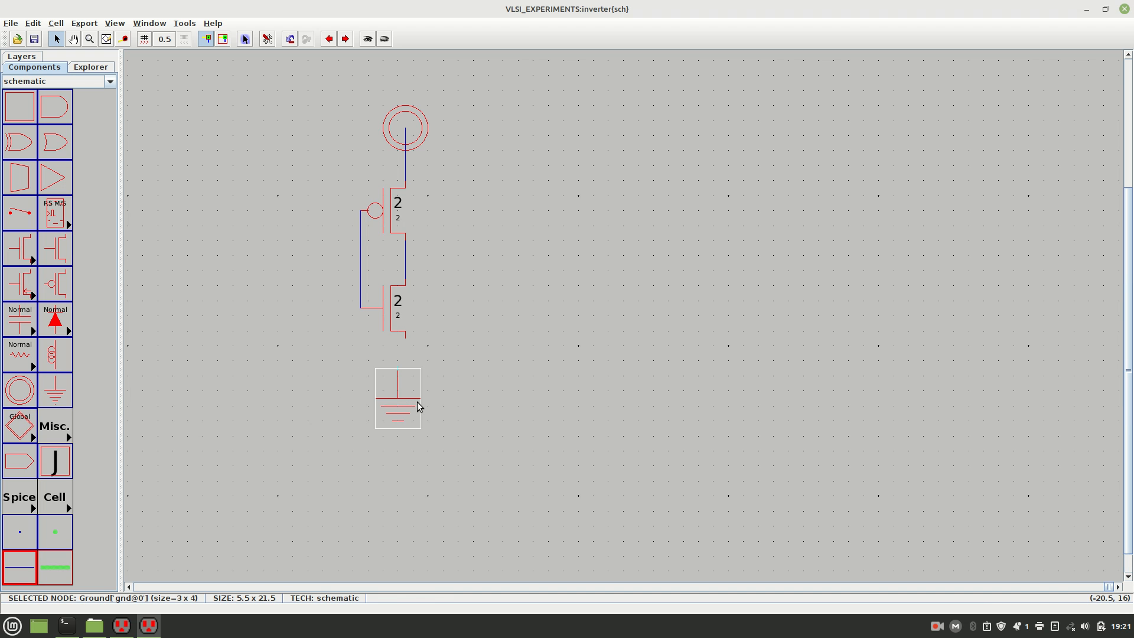
pyautogui.moveTo(403, 399); pyautogui.dragTo(413, 399)
pyautogui.click(460, 398)
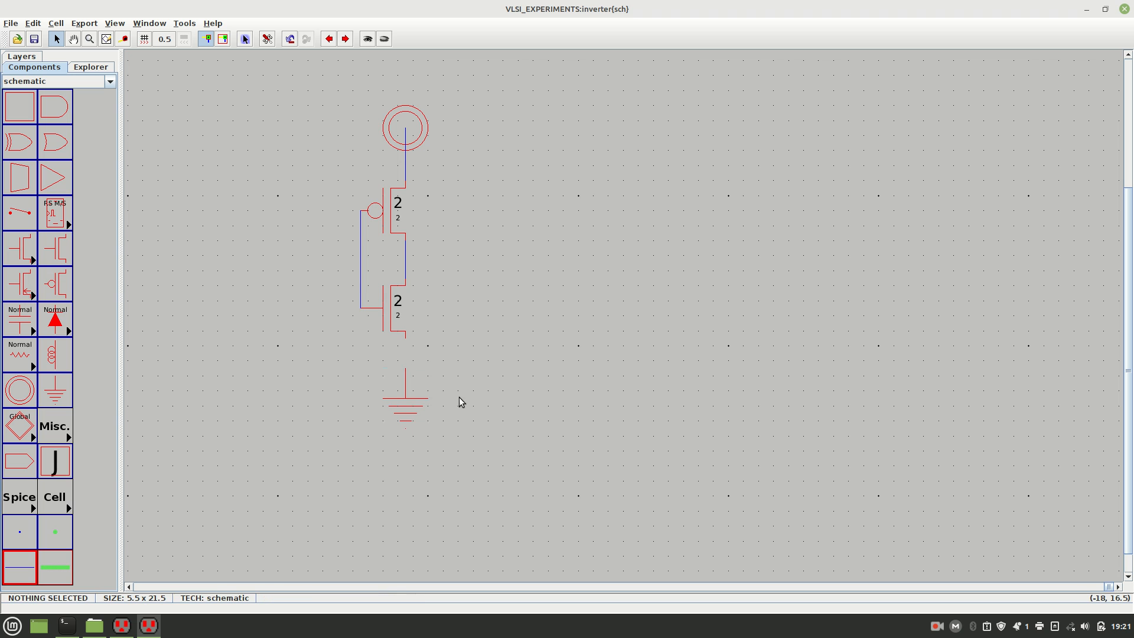
pyautogui.click(405, 337)
pyautogui.rightClick(406, 369)
pyautogui.click(492, 378)
# Step: Place one off-page connector left of the transistor gates and another right of the wire joining the two transistors
pyautogui.click(20, 462)
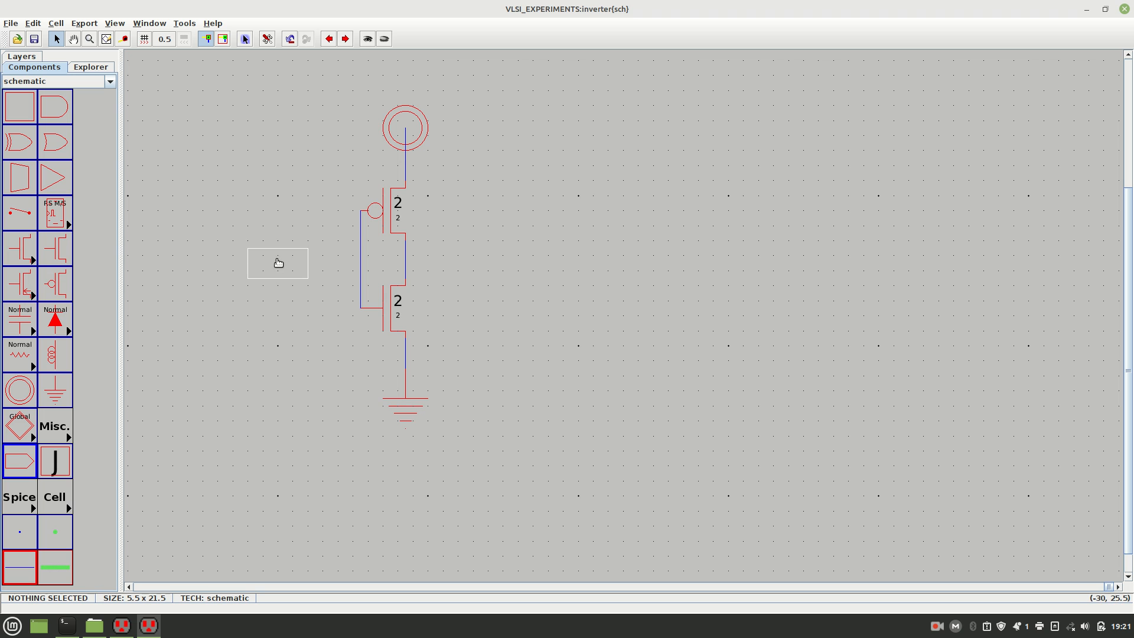
pyautogui.click(278, 264)
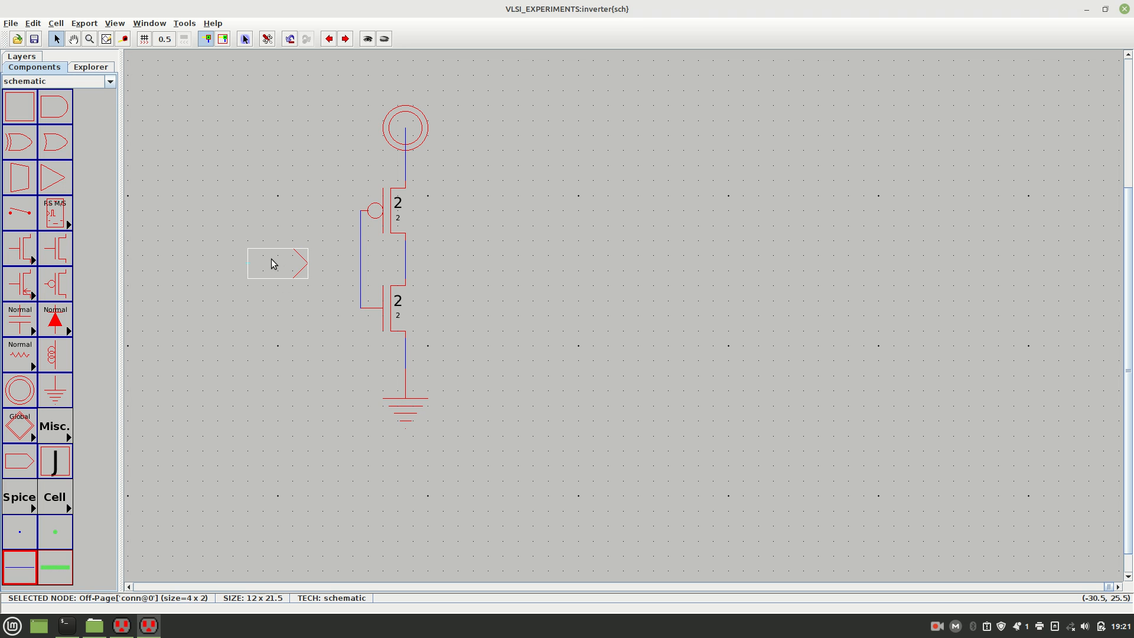
pyautogui.click(20, 462)
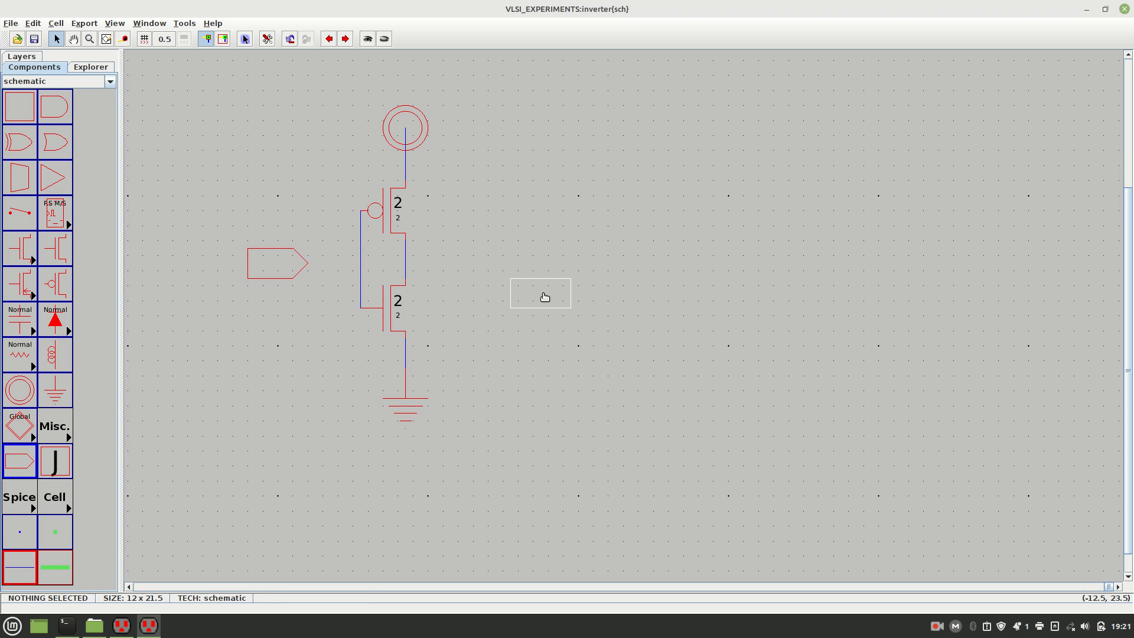
pyautogui.click(489, 267)
pyautogui.click(572, 276)
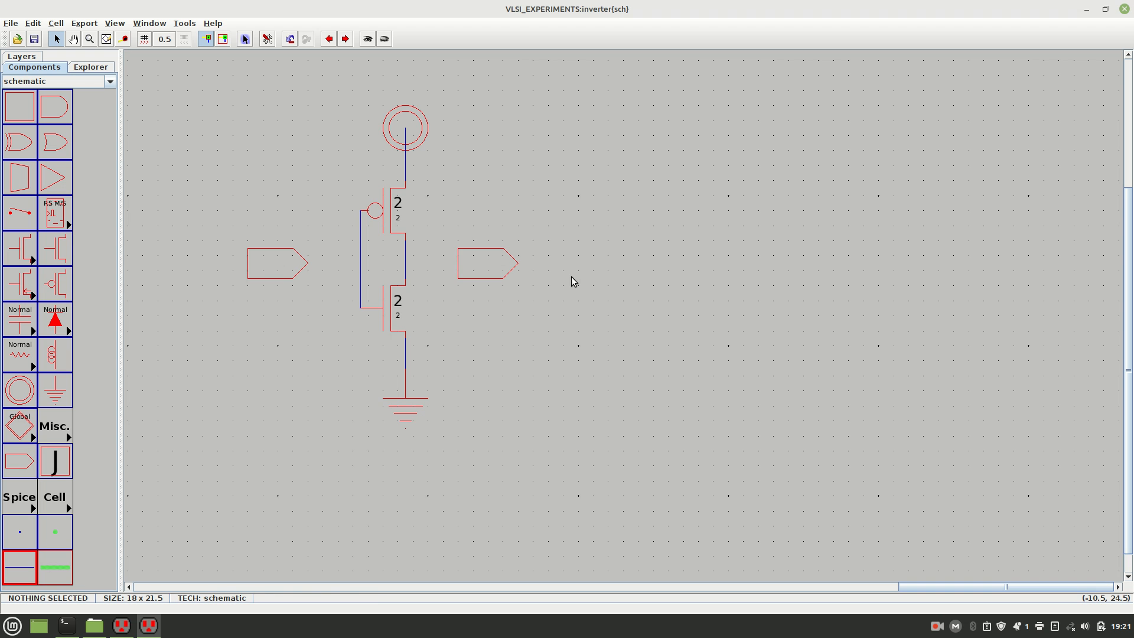
# Step: Wire the left off-page connector to the common gate wire, and the common drain wire to the right off-page connector
pyautogui.click(304, 268)
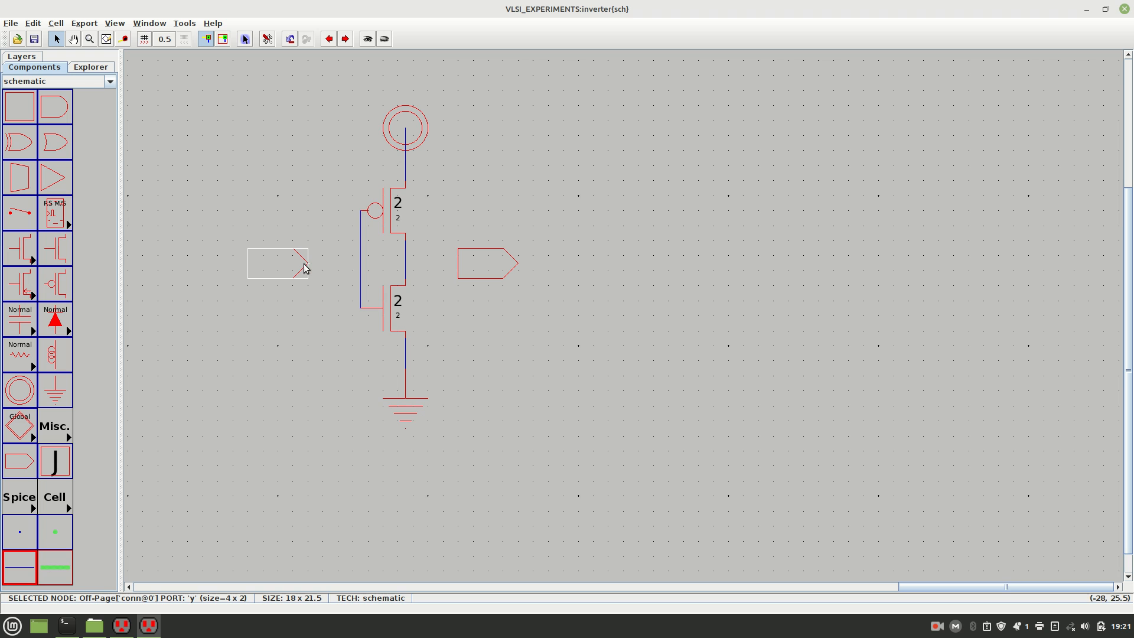
pyautogui.rightClick(361, 263)
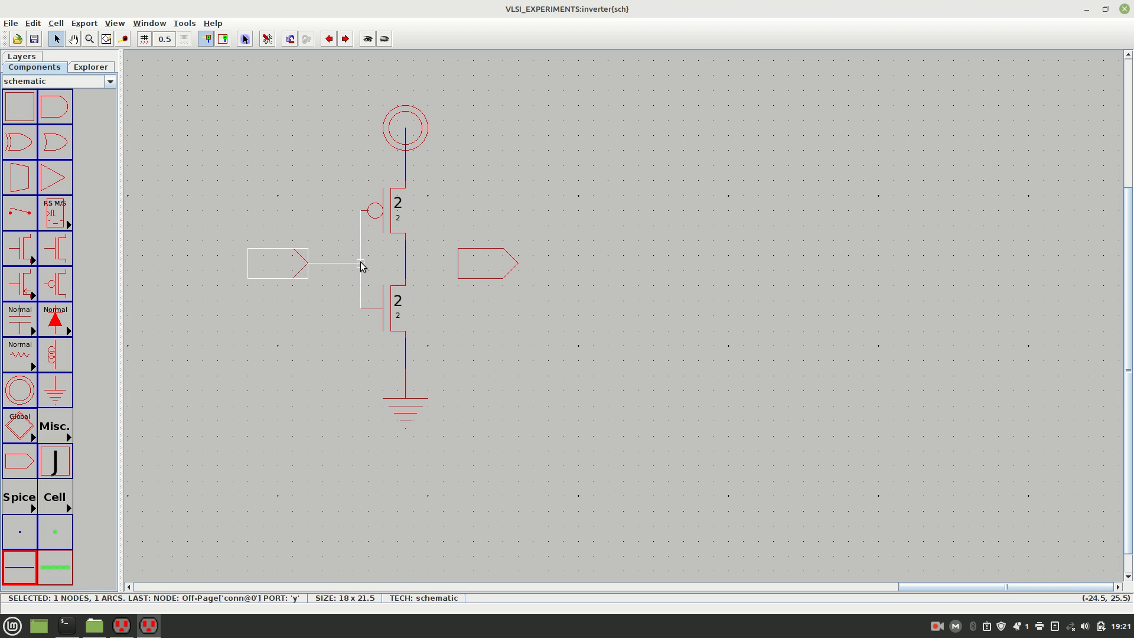
pyautogui.click(404, 264)
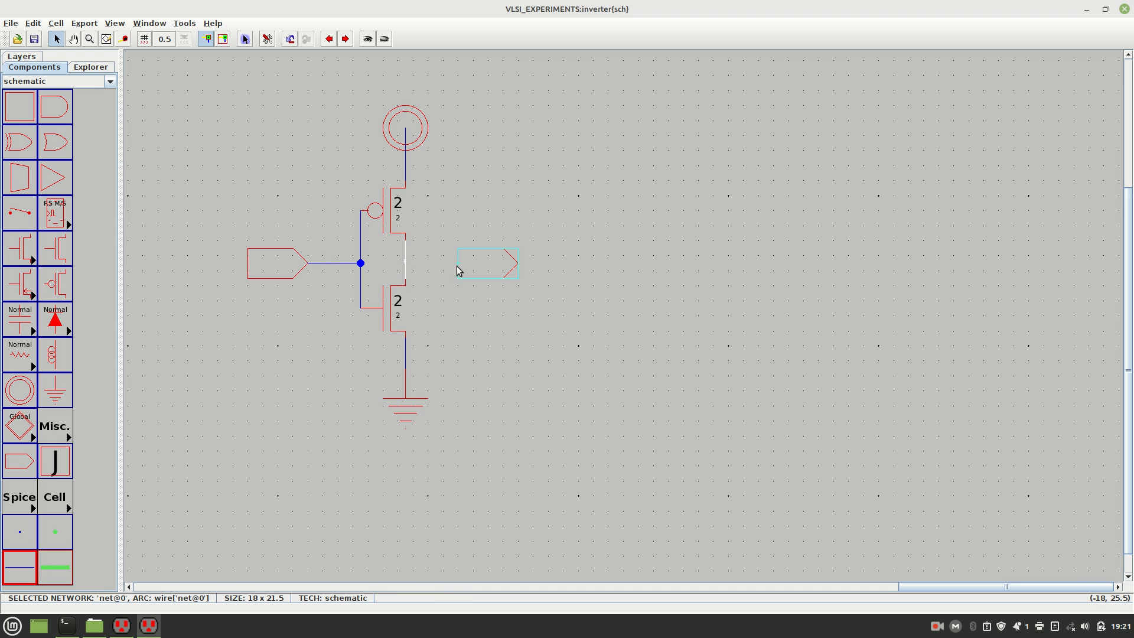
pyautogui.rightClick(460, 270)
pyautogui.click(480, 319)
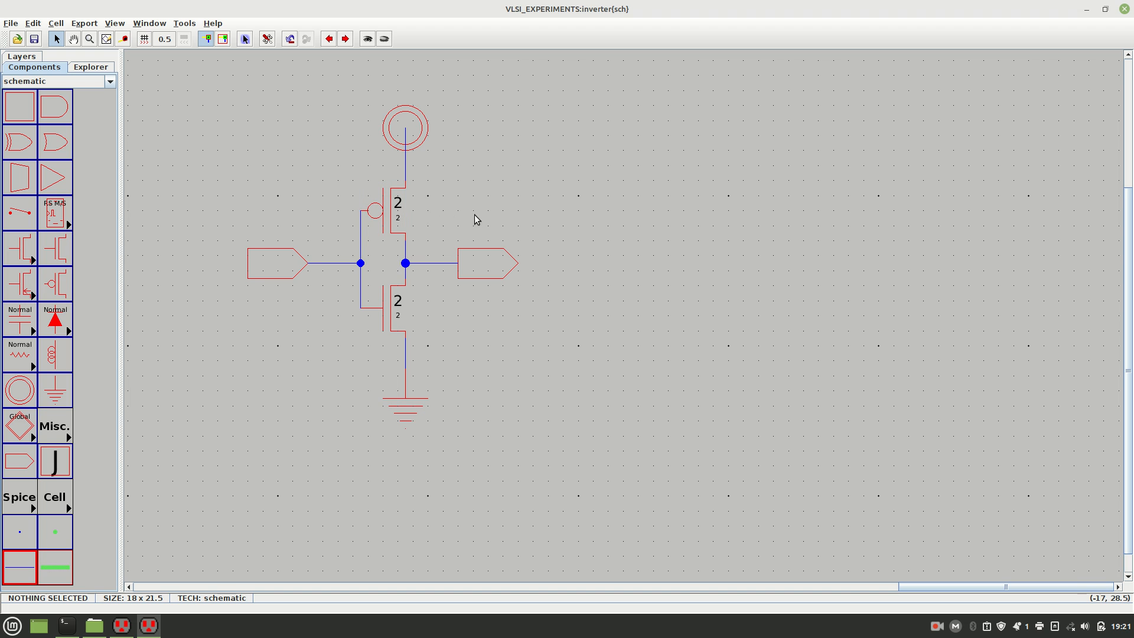
# Step: Set the width of both the pMOS and the nMOS transistor to 10
pyautogui.doubleClick(385, 216)
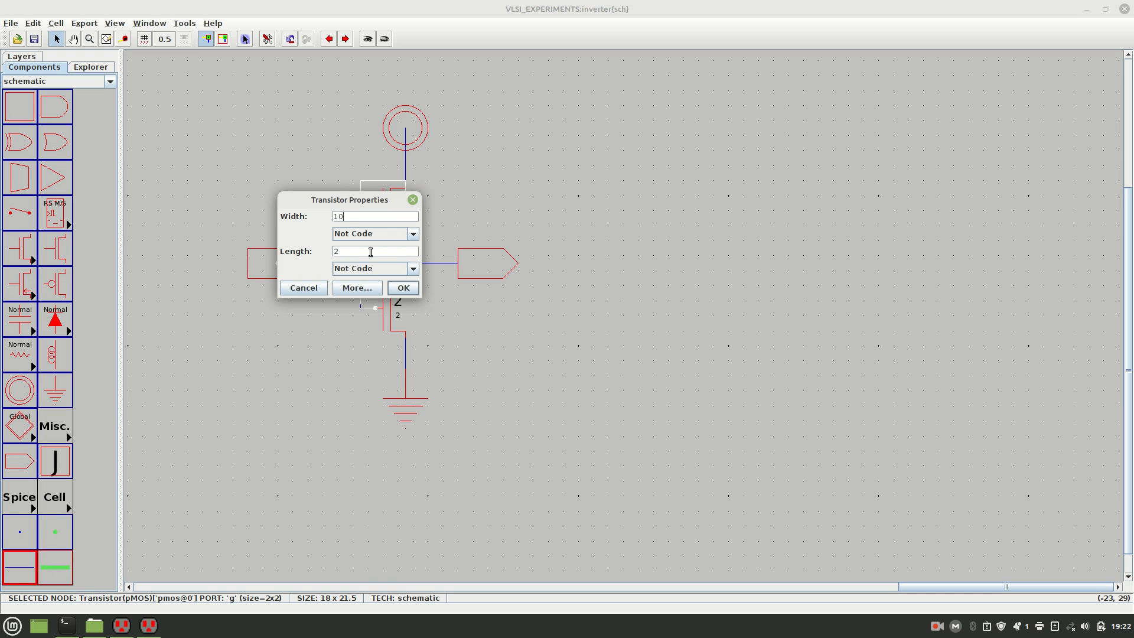
pyautogui.click(404, 288)
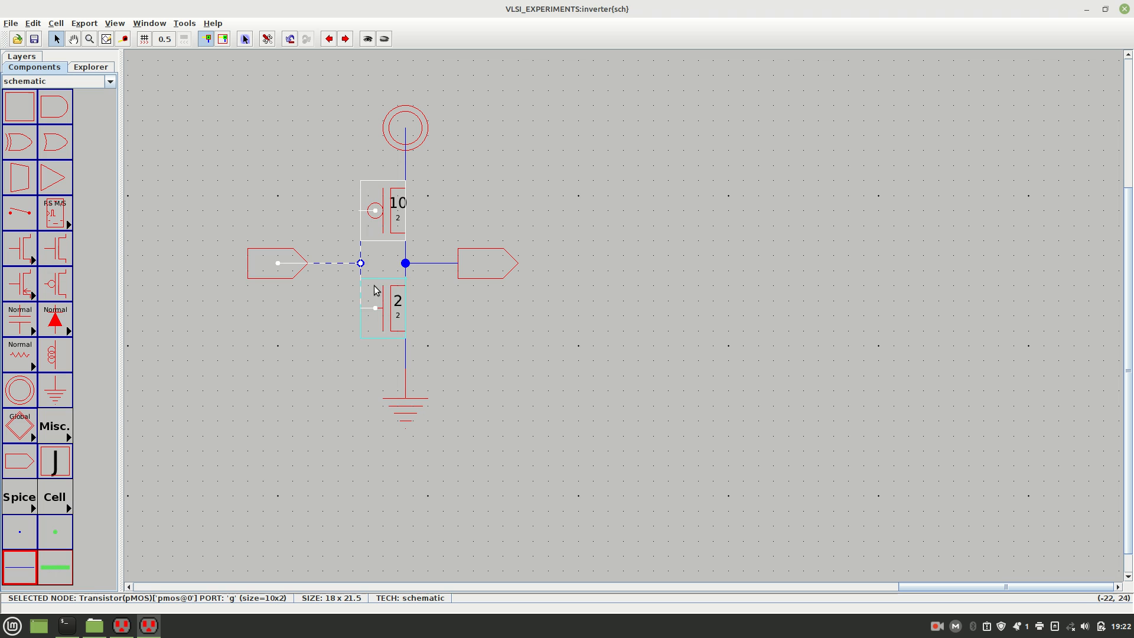
pyautogui.doubleClick(391, 313)
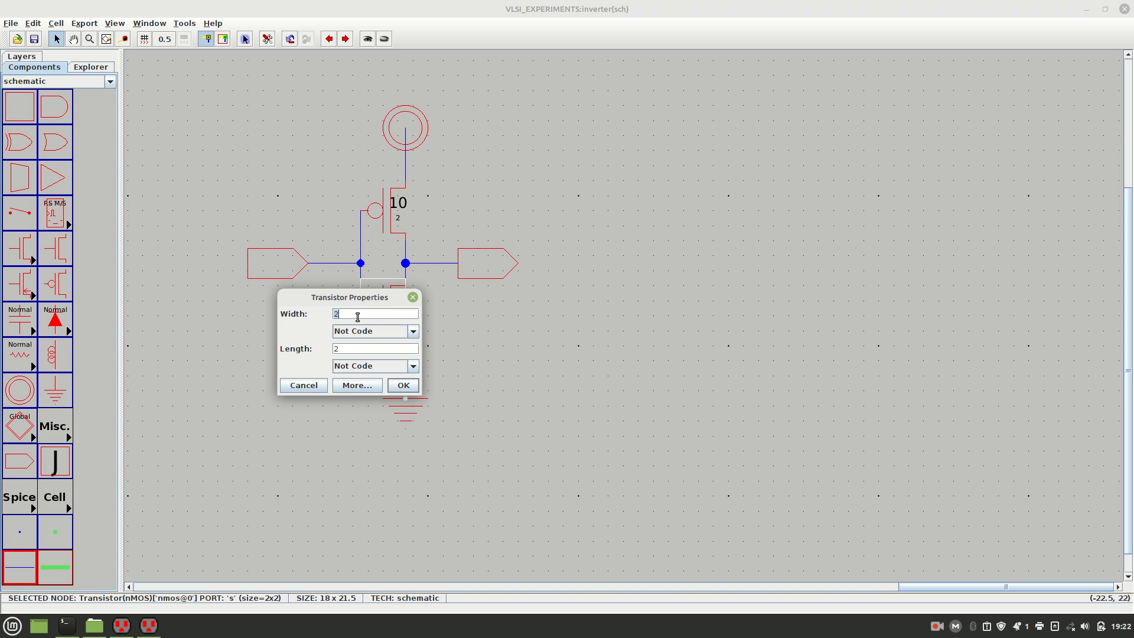
pyautogui.press('BackSpace')
pyautogui.click(400, 385)
pyautogui.click(498, 367)
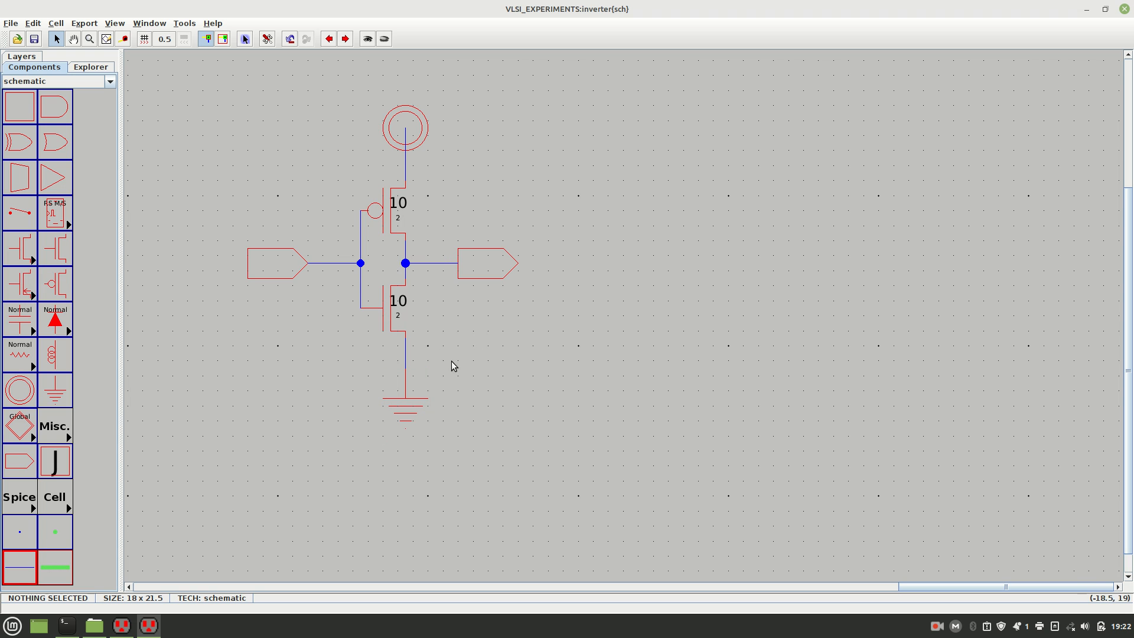
# Step: Create an export named vin on the left off-page connector with the input characteristic
pyautogui.click(279, 270)
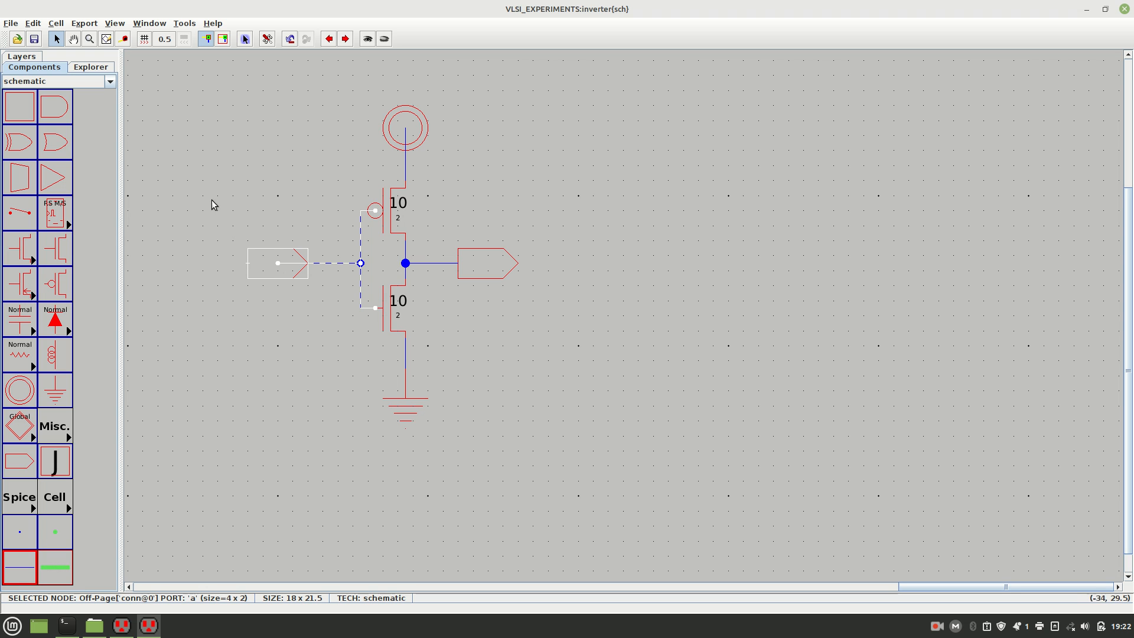
pyautogui.click(84, 26)
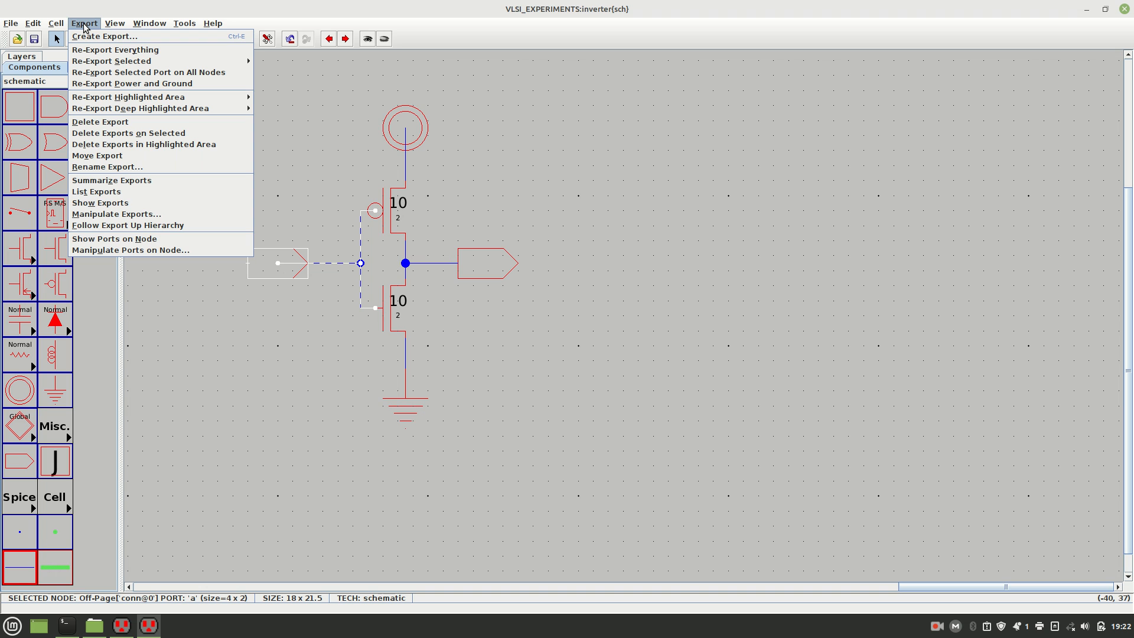
pyautogui.click(97, 37)
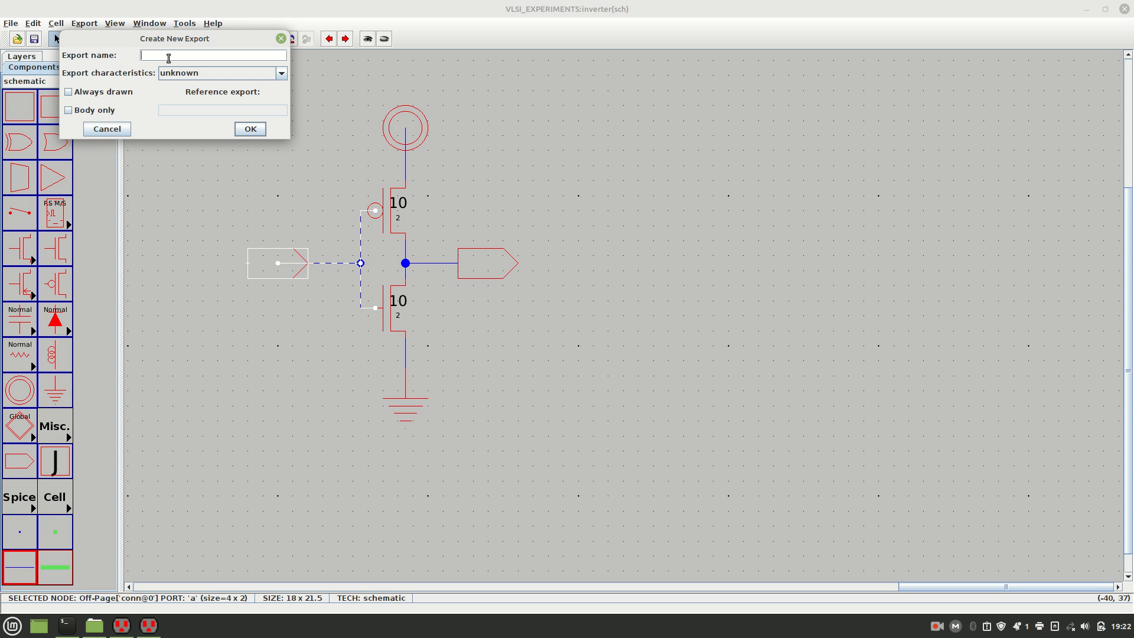
pyautogui.write('in')
pyautogui.click(282, 74)
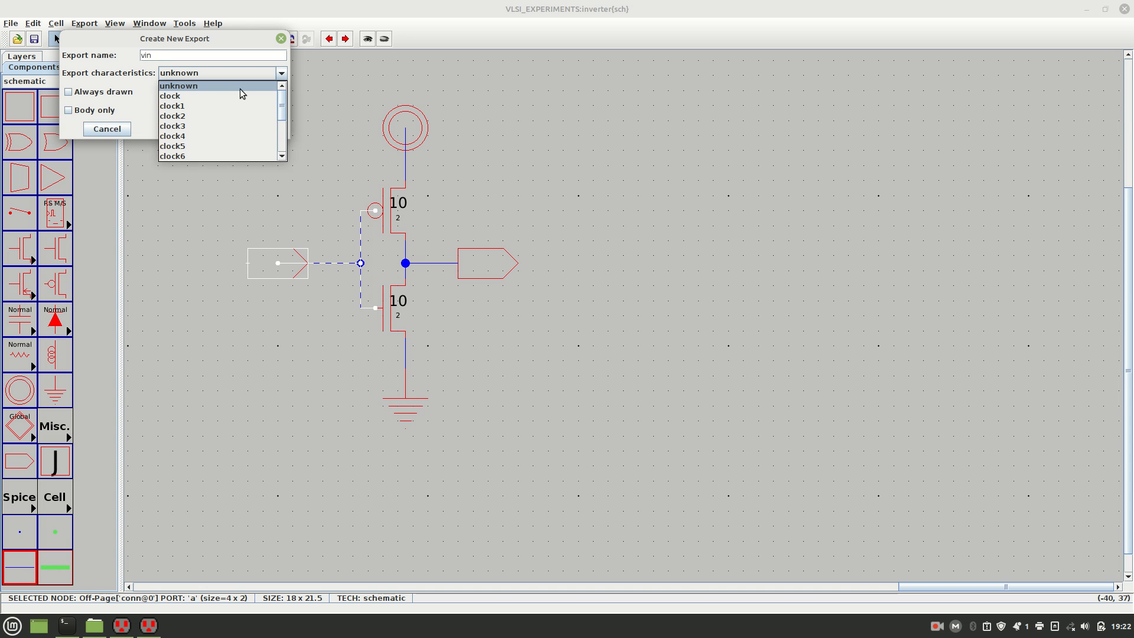
pyautogui.moveTo(283, 104); pyautogui.dragTo(278, 134)
pyautogui.click(181, 90)
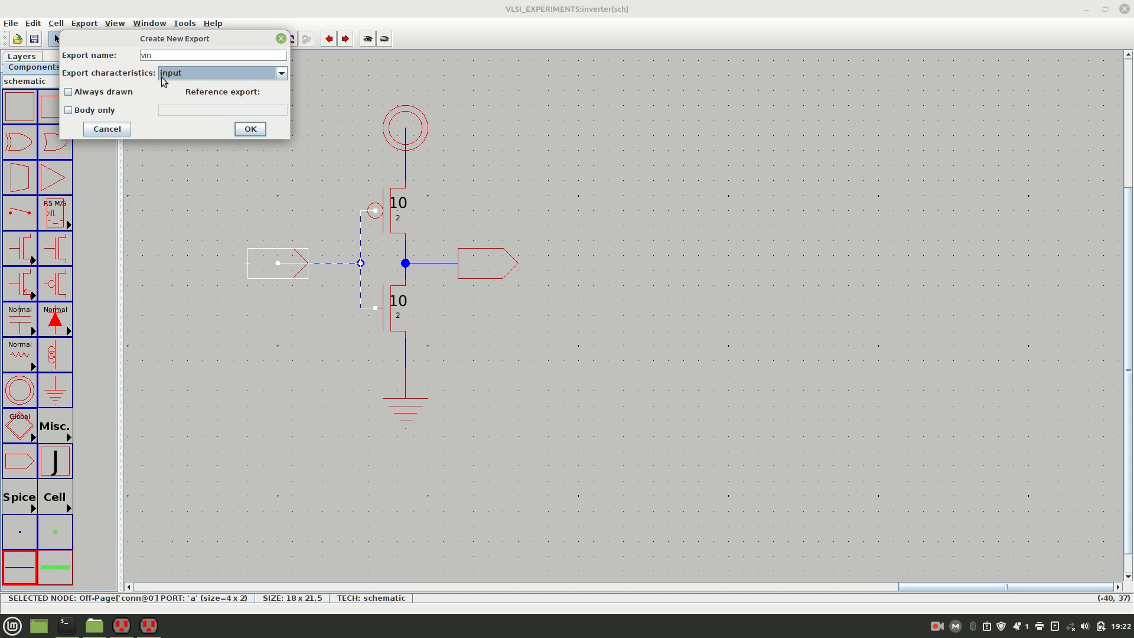
pyautogui.click(246, 128)
pyautogui.click(271, 187)
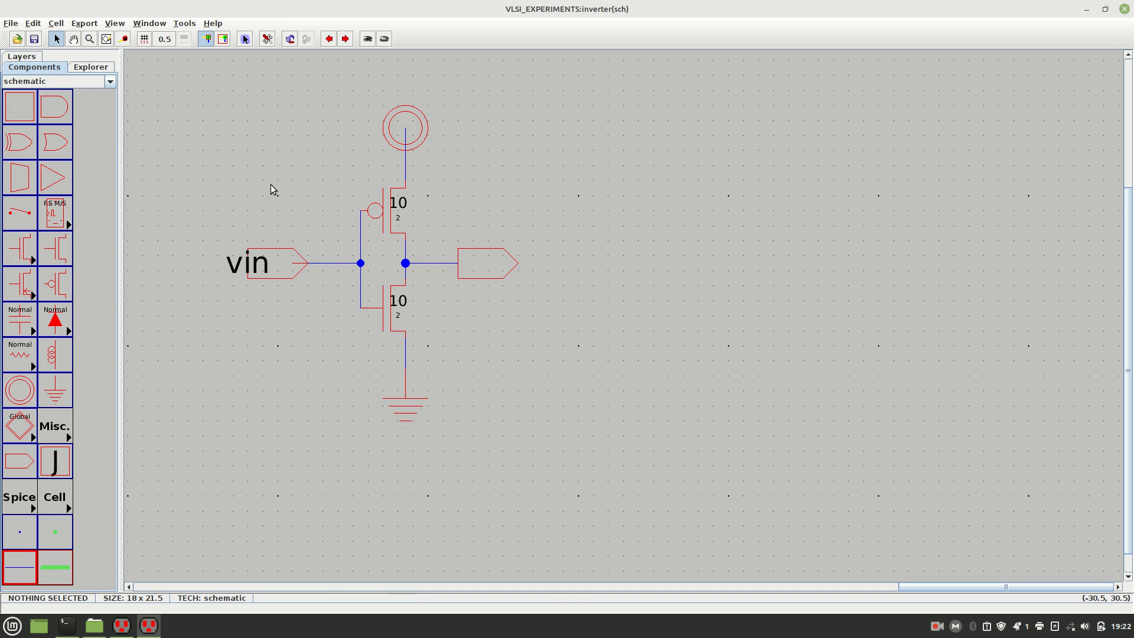
# Step: Move the vin label to just above its off-page connector
pyautogui.click(236, 269)
pyautogui.moveTo(236, 269); pyautogui.dragTo(269, 233)
pyautogui.click(237, 190)
# Step: Create an export named vout on the right off-page connector and move its label above the connector
pyautogui.click(473, 263)
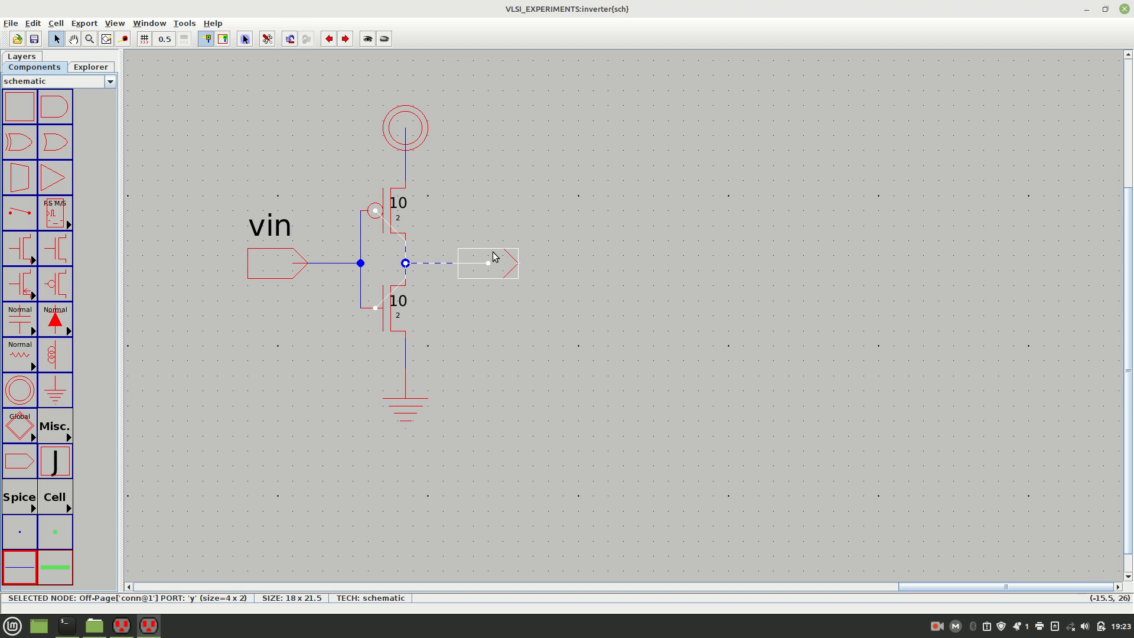
pyautogui.hotkey('ctrl', 'e')
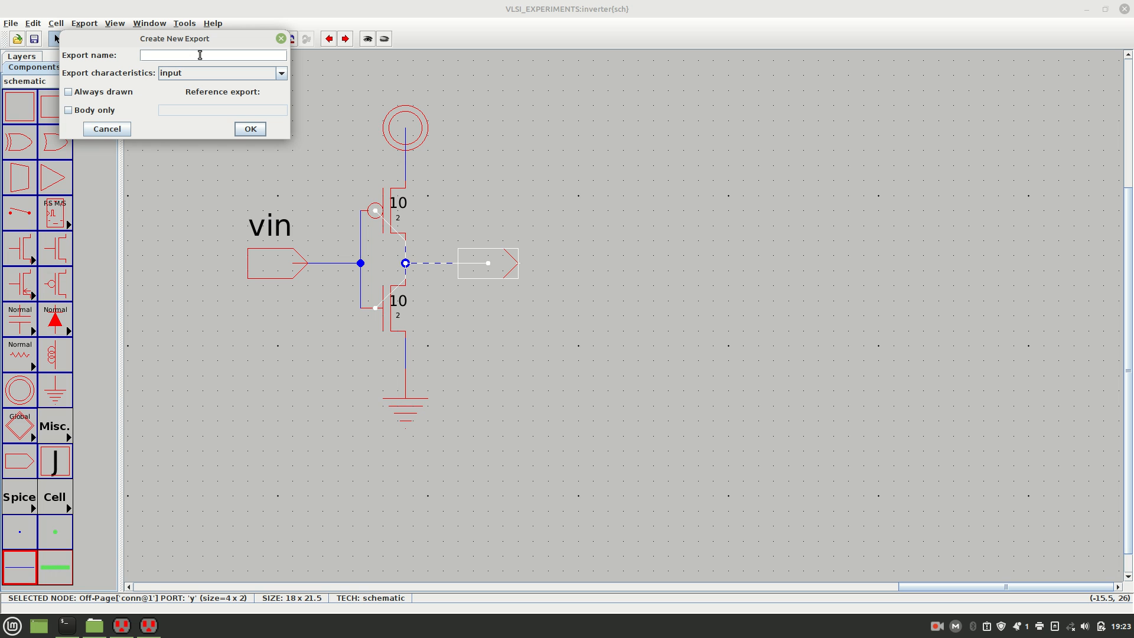
pyautogui.click(281, 74)
pyautogui.click(213, 97)
pyautogui.click(244, 129)
pyautogui.click(578, 212)
pyautogui.moveTo(539, 254); pyautogui.dragTo(523, 222)
pyautogui.click(596, 239)
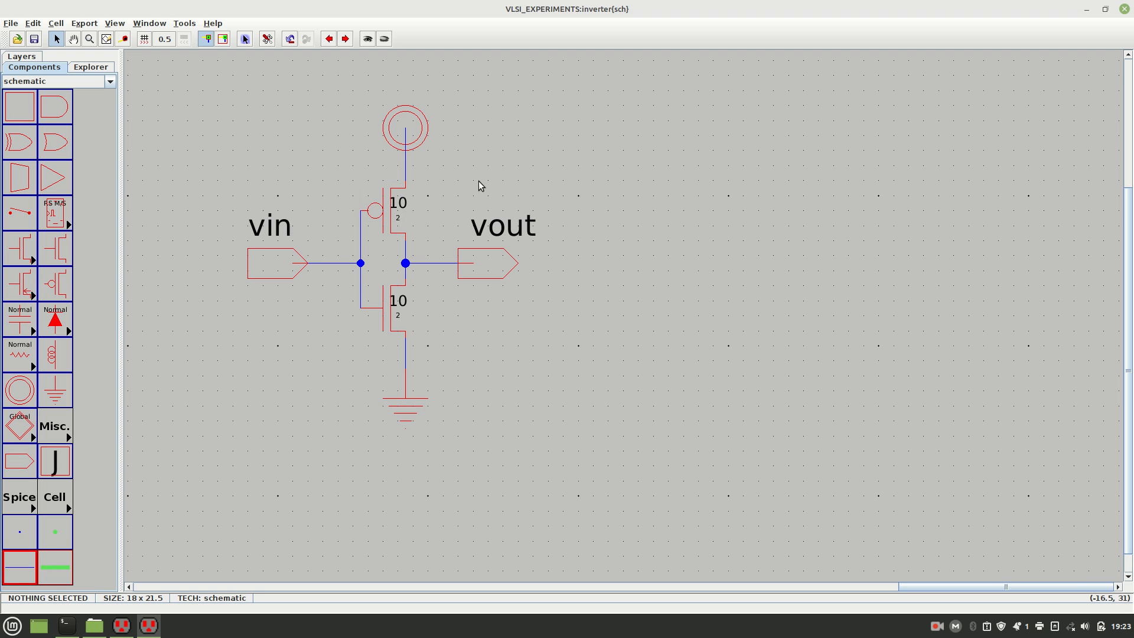
# Step: Add a Spice model to the pMOS transistor and move its text clear of the symbol, up and to the right
pyautogui.click(397, 230)
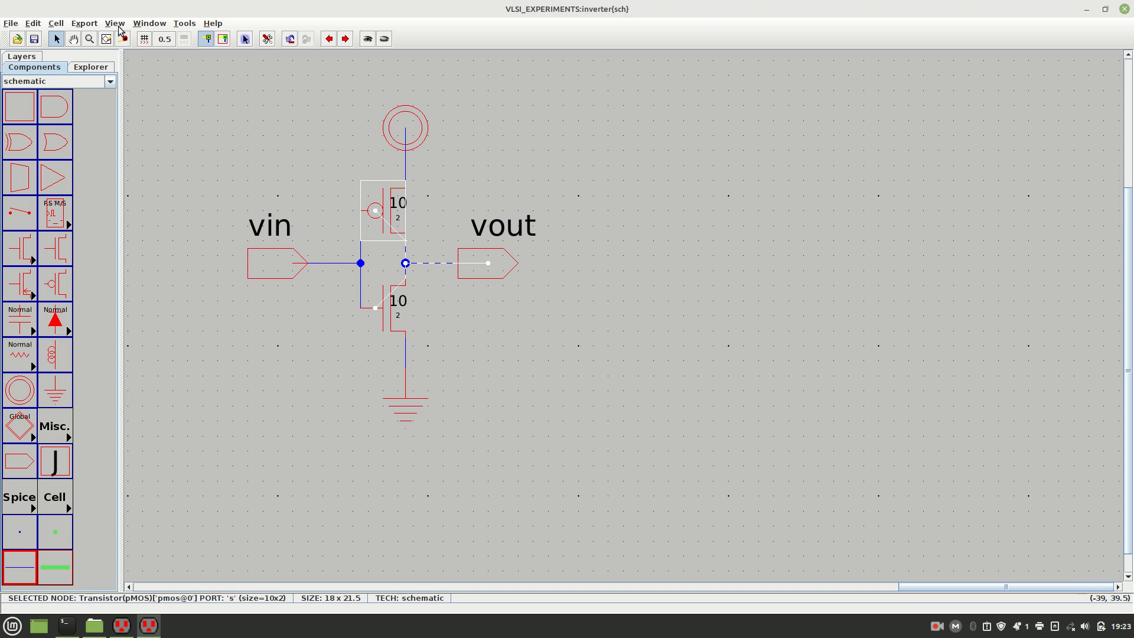
pyautogui.click(184, 23)
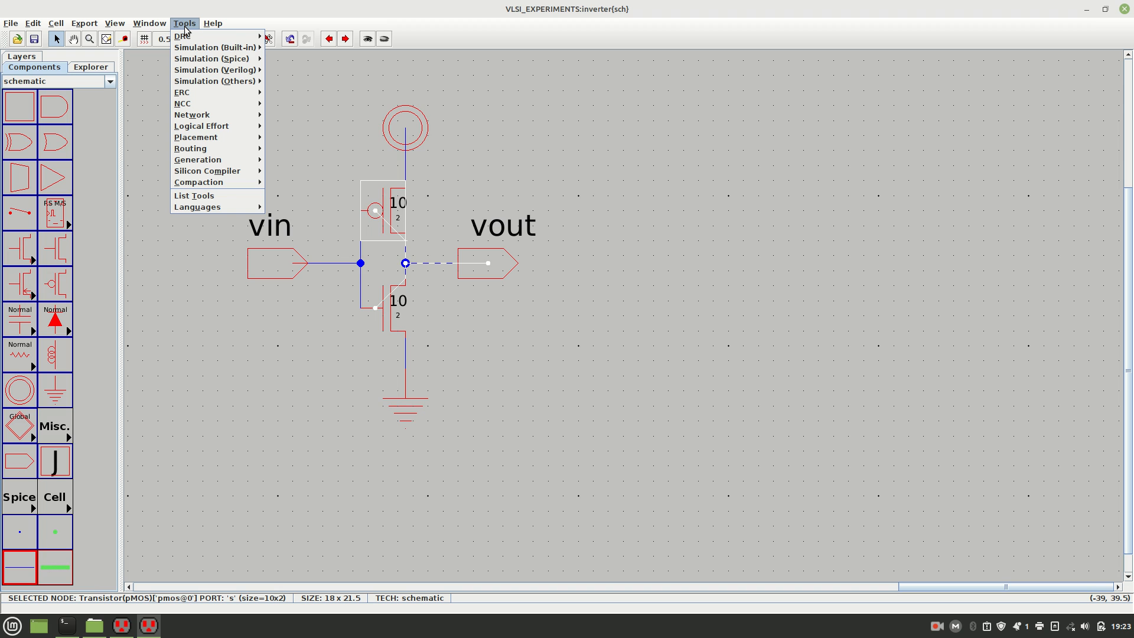
pyautogui.moveTo(204, 64)
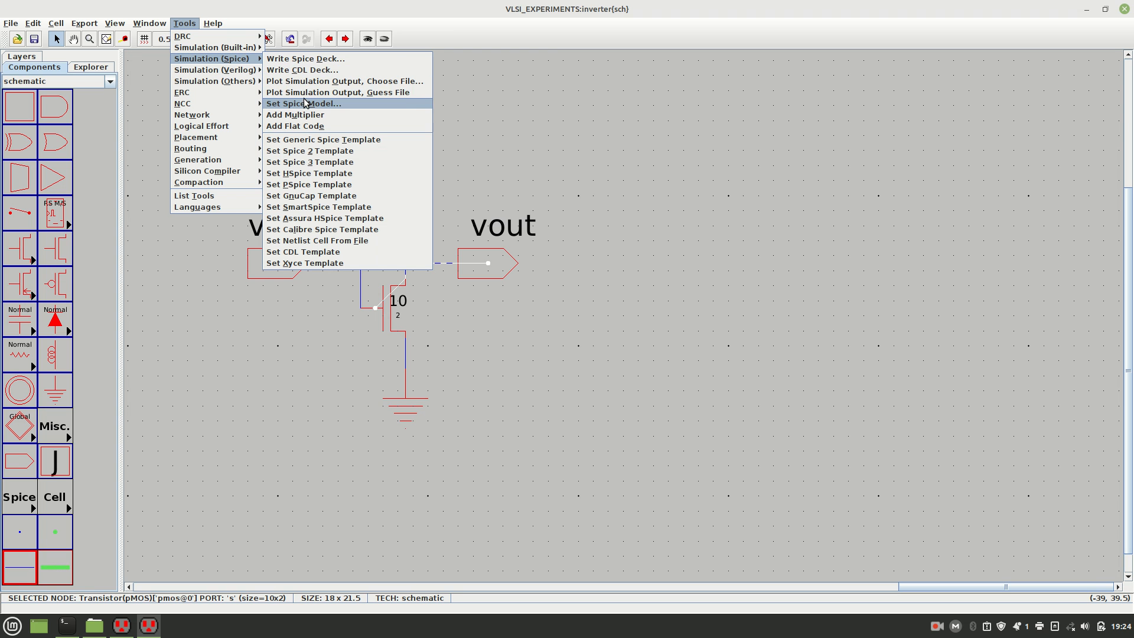
pyautogui.click(304, 102)
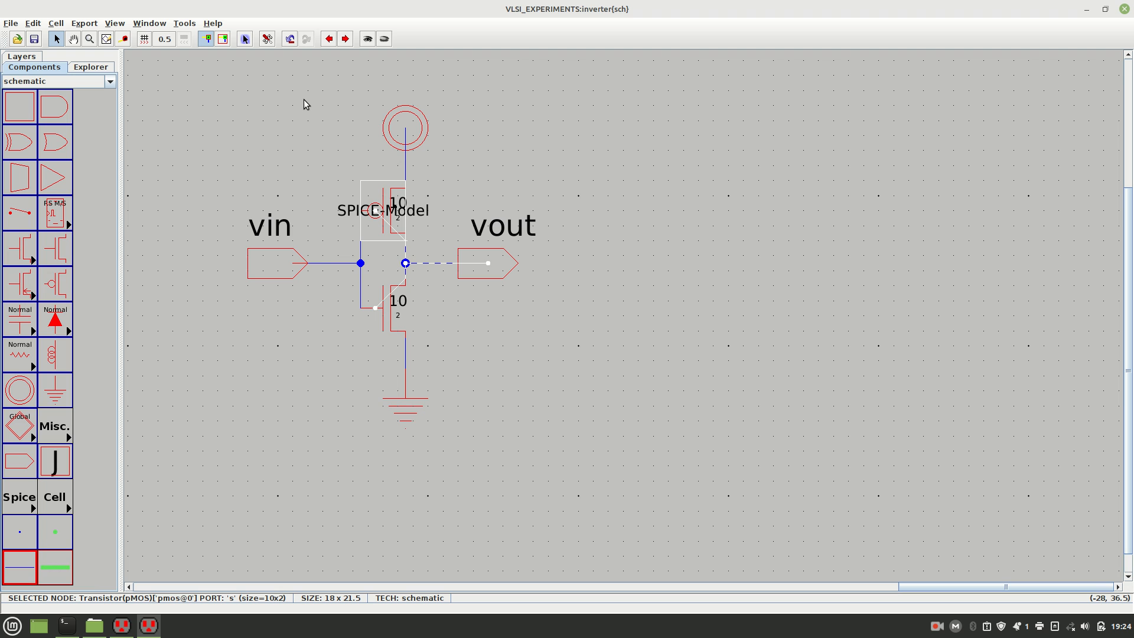
pyautogui.click(417, 210)
pyautogui.moveTo(417, 198); pyautogui.dragTo(430, 192)
pyautogui.click(511, 157)
# Step: Change the pMOS transistor's Spice model text to pmos and move it close beside the transistor
pyautogui.doubleClick(467, 189)
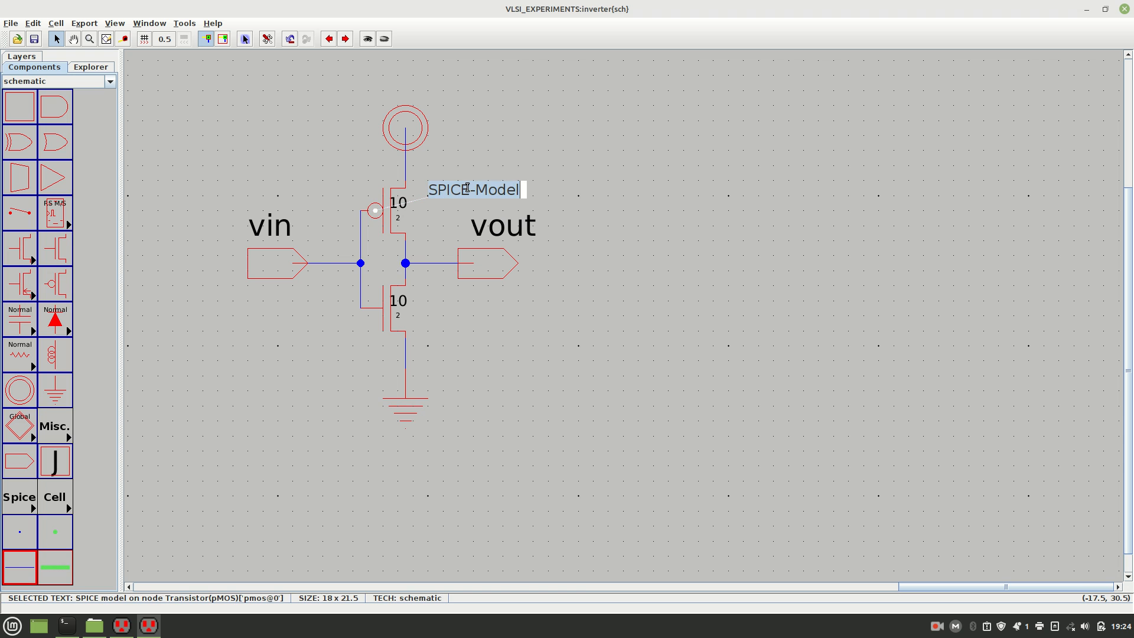
pyautogui.press('BackSpace')
pyautogui.write('pmos')
pyautogui.press('Return')
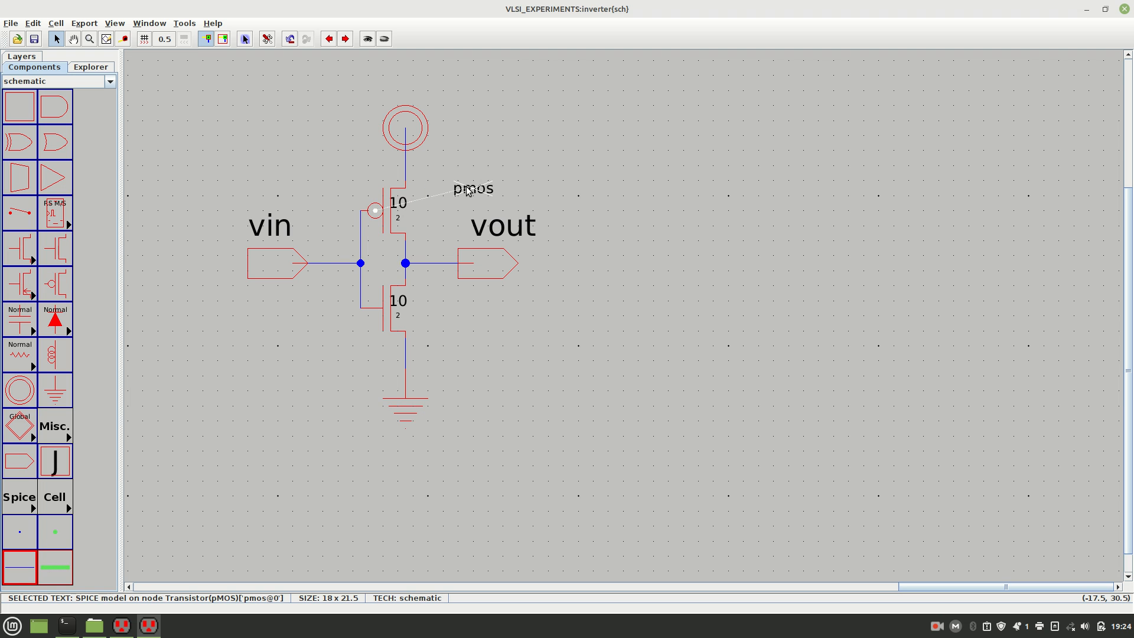
pyautogui.moveTo(501, 190); pyautogui.dragTo(452, 199)
pyautogui.click(506, 189)
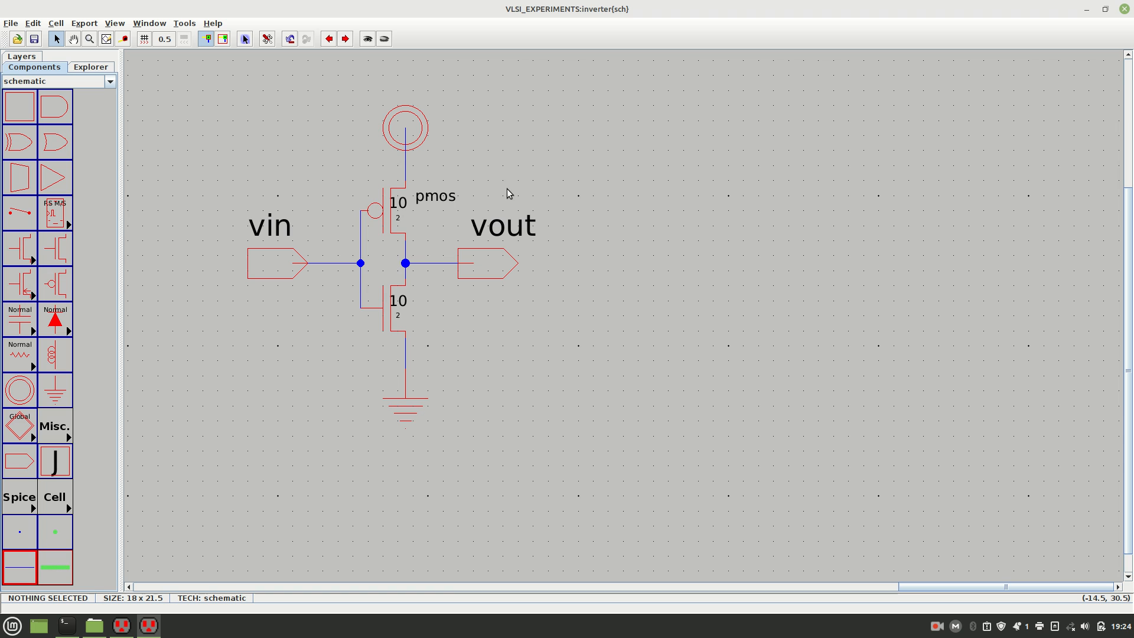
# Step: Switch to the file manager and examine the VLSI lab all expts folder and the contents of VLSI lab all expts.zip
pyautogui.click(97, 626)
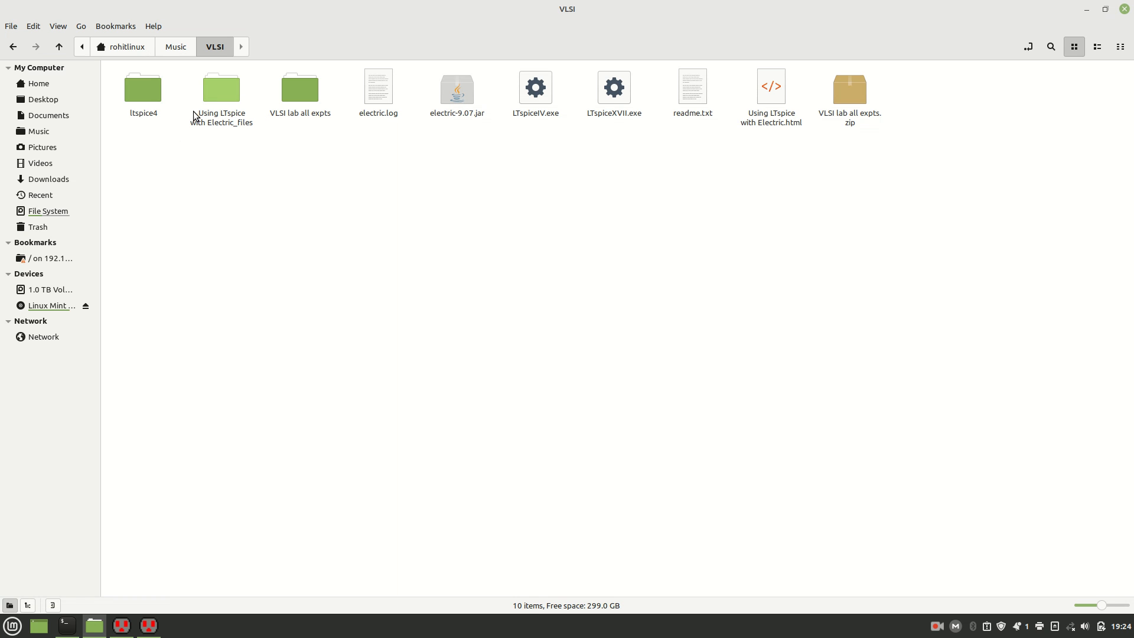
pyautogui.doubleClick(281, 99)
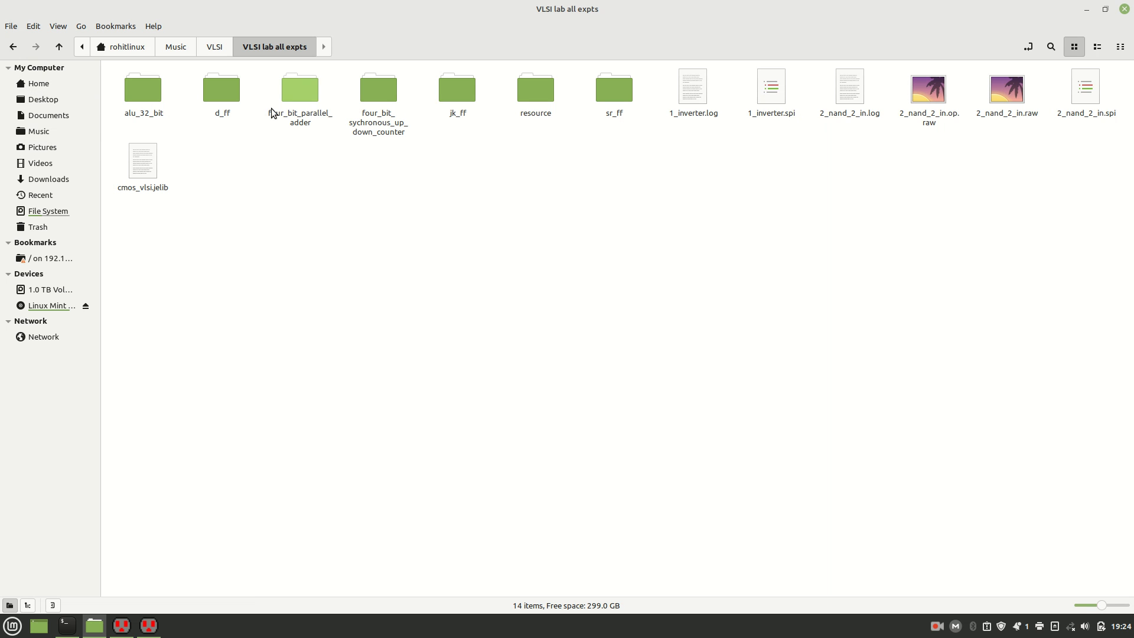
pyautogui.click(59, 47)
pyautogui.click(418, 231)
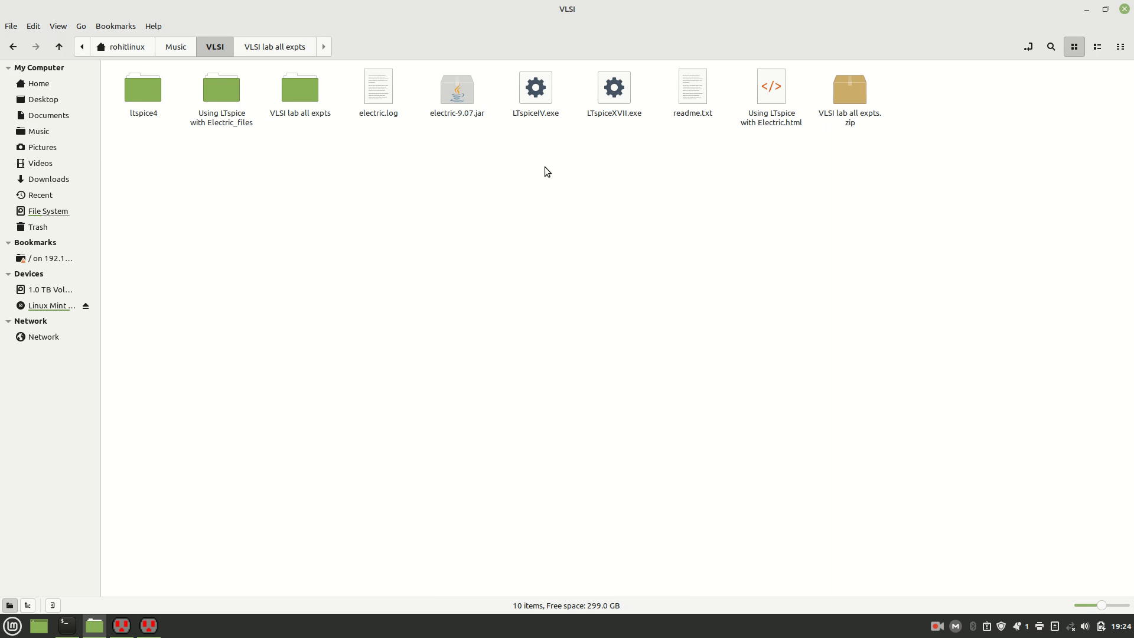
pyautogui.click(854, 96)
pyautogui.doubleClick(853, 93)
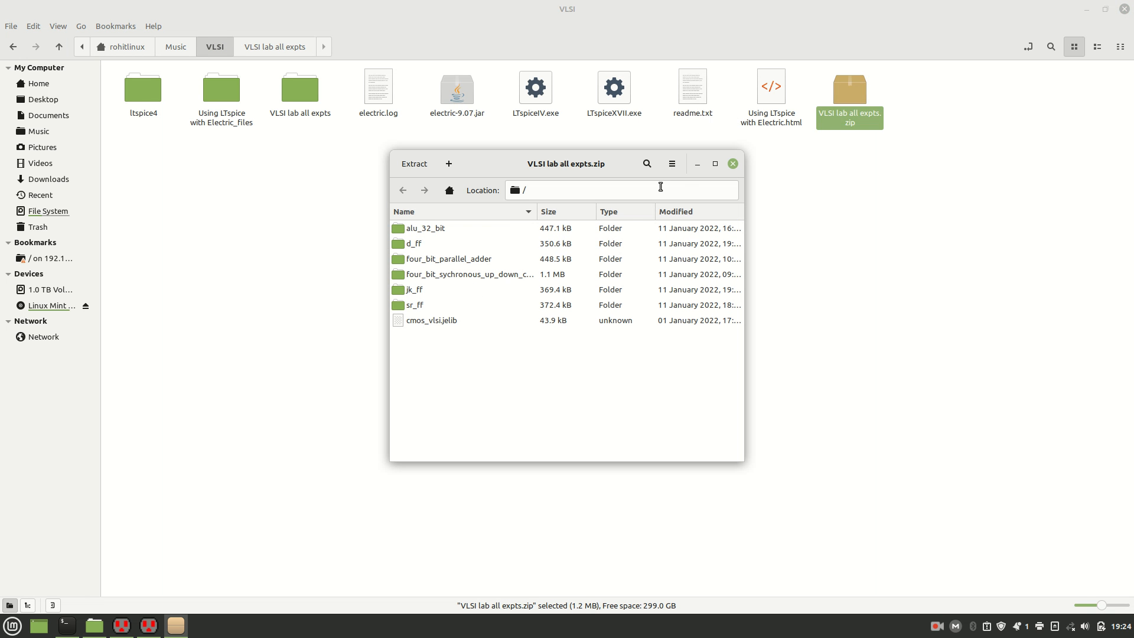
# Step: Close the zip archive and look through the home, Documents, THIS_PC and Sotfwares folders, ending in the VLSI folder under Music
pyautogui.click(734, 164)
pyautogui.click(342, 254)
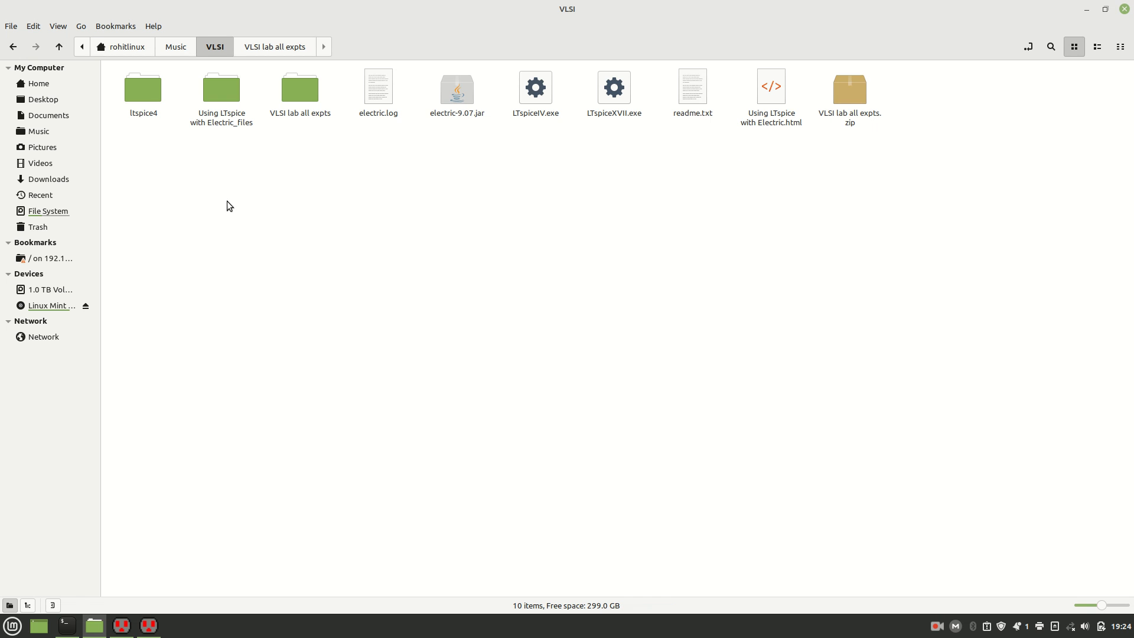
pyautogui.click(59, 47)
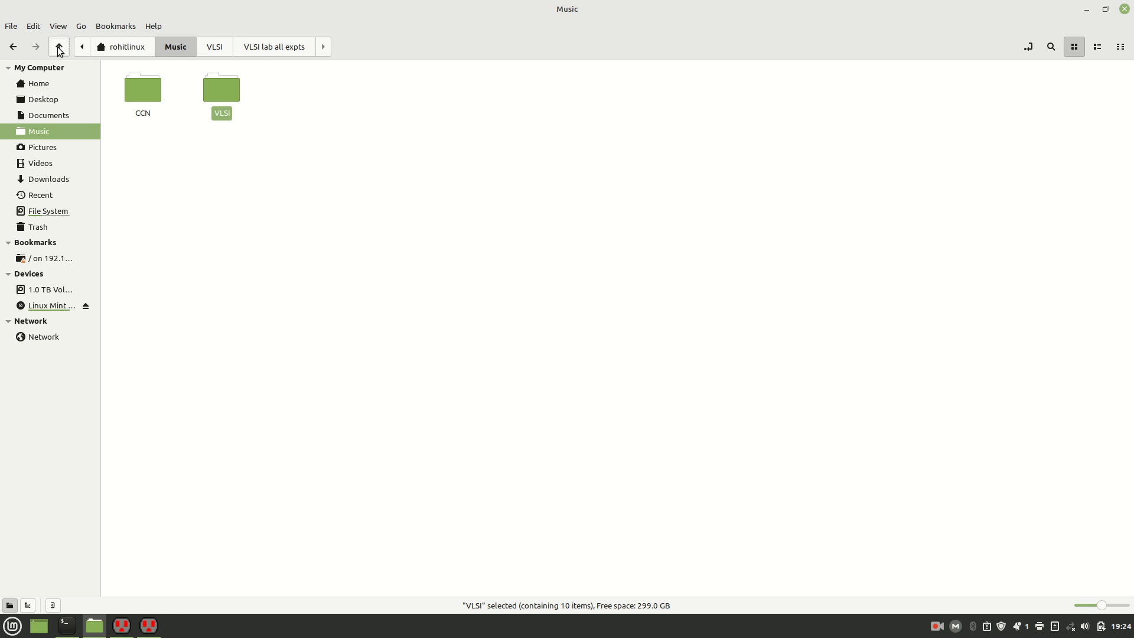
pyautogui.click(59, 47)
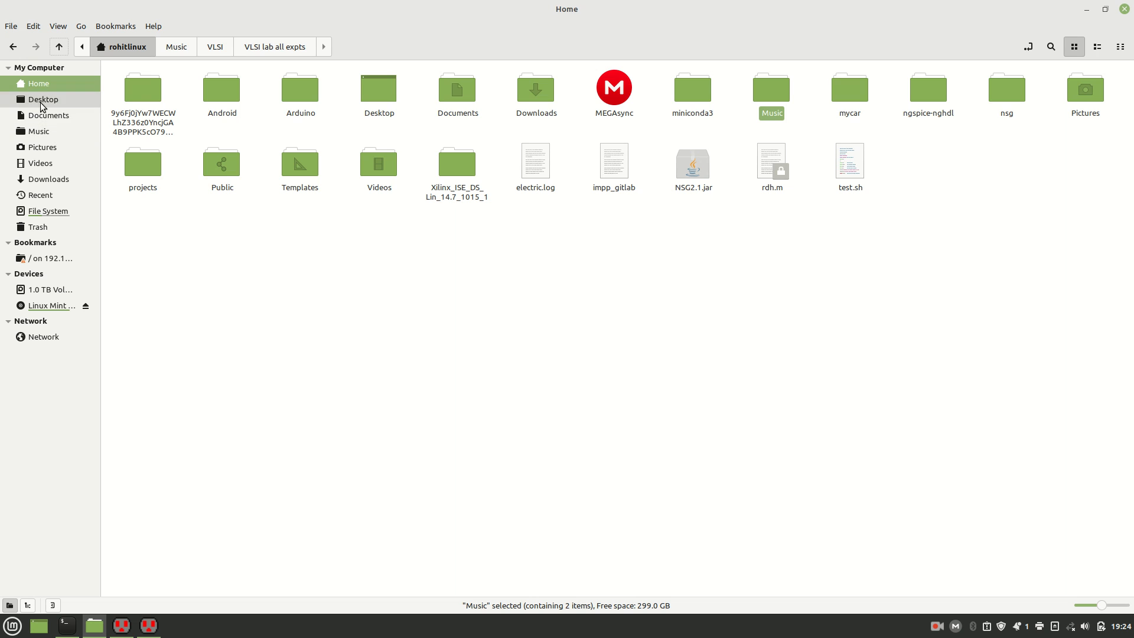
pyautogui.click(48, 115)
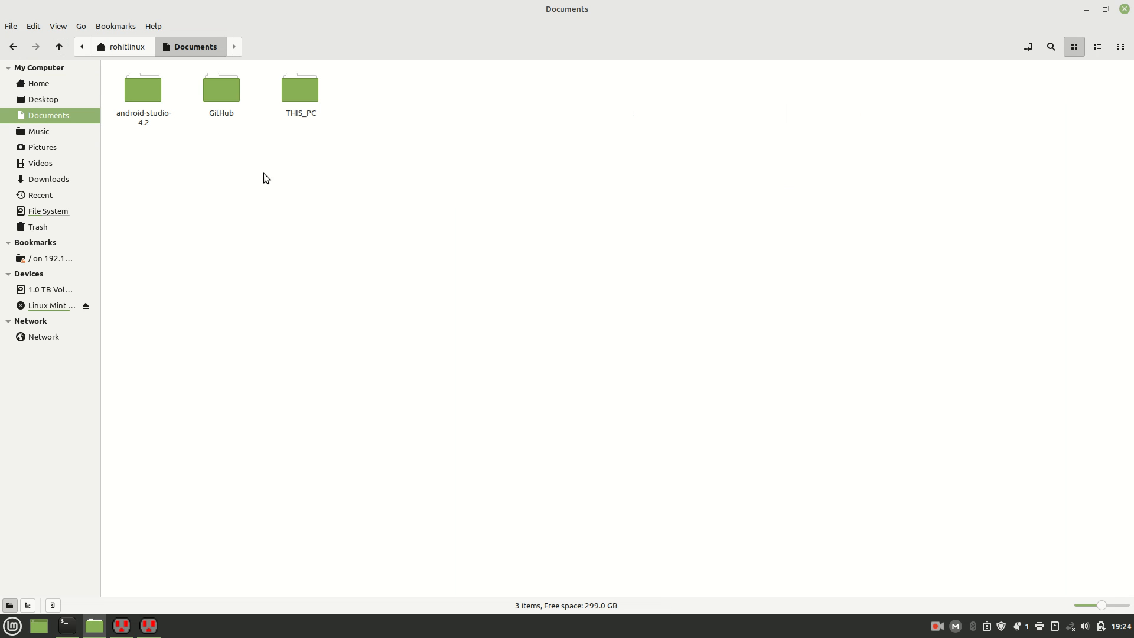
pyautogui.doubleClick(304, 104)
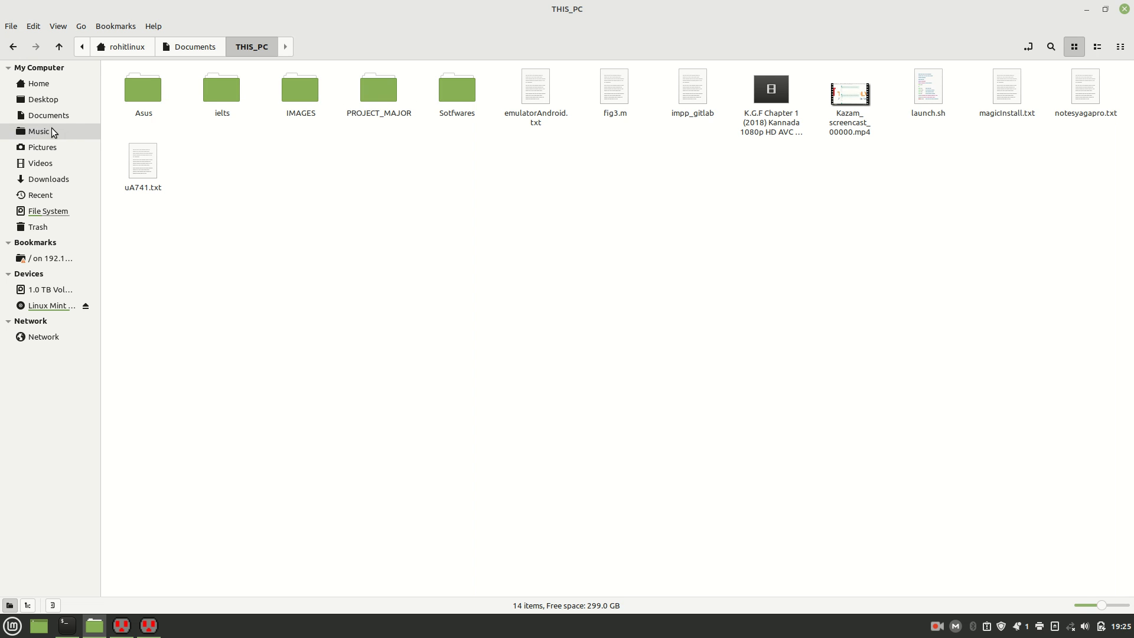
pyautogui.click(42, 112)
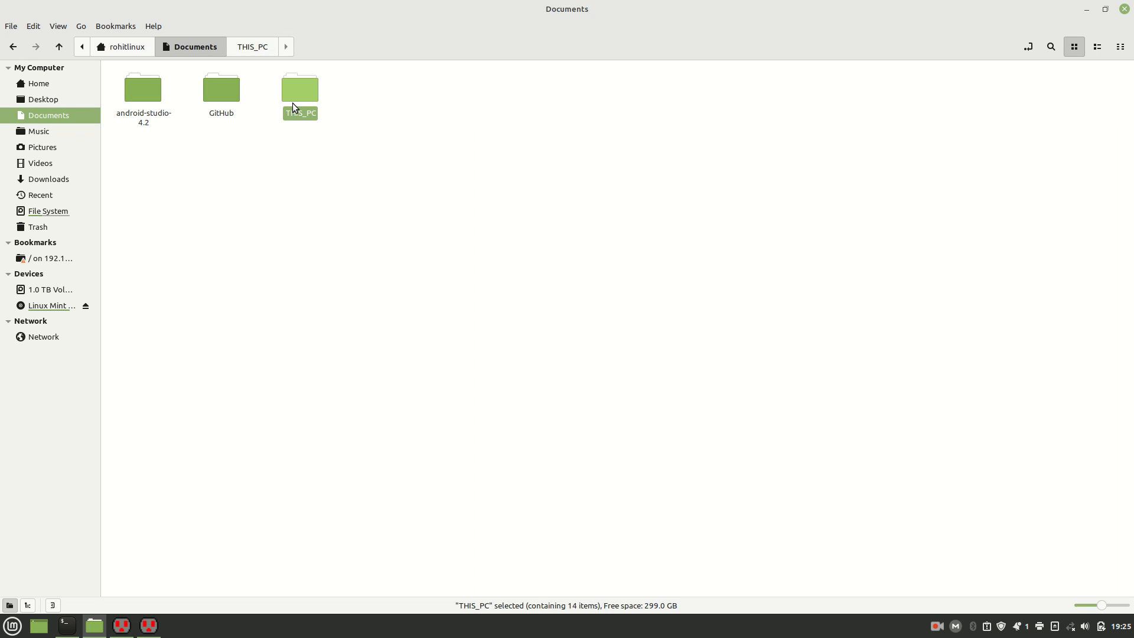
pyautogui.doubleClick(293, 103)
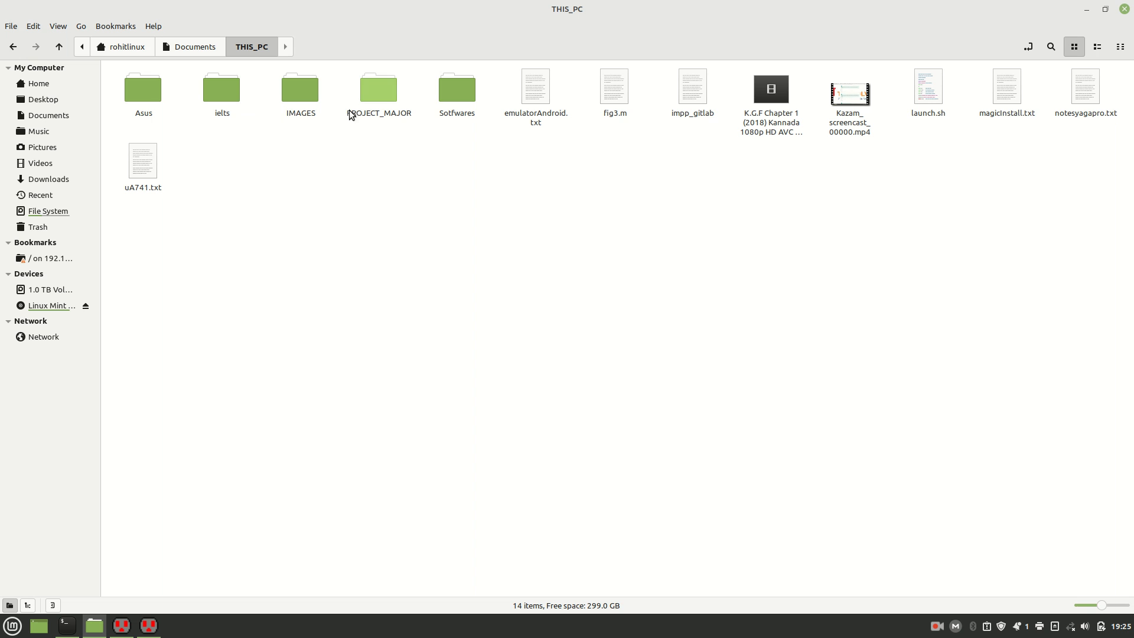
pyautogui.doubleClick(455, 102)
pyautogui.click(63, 48)
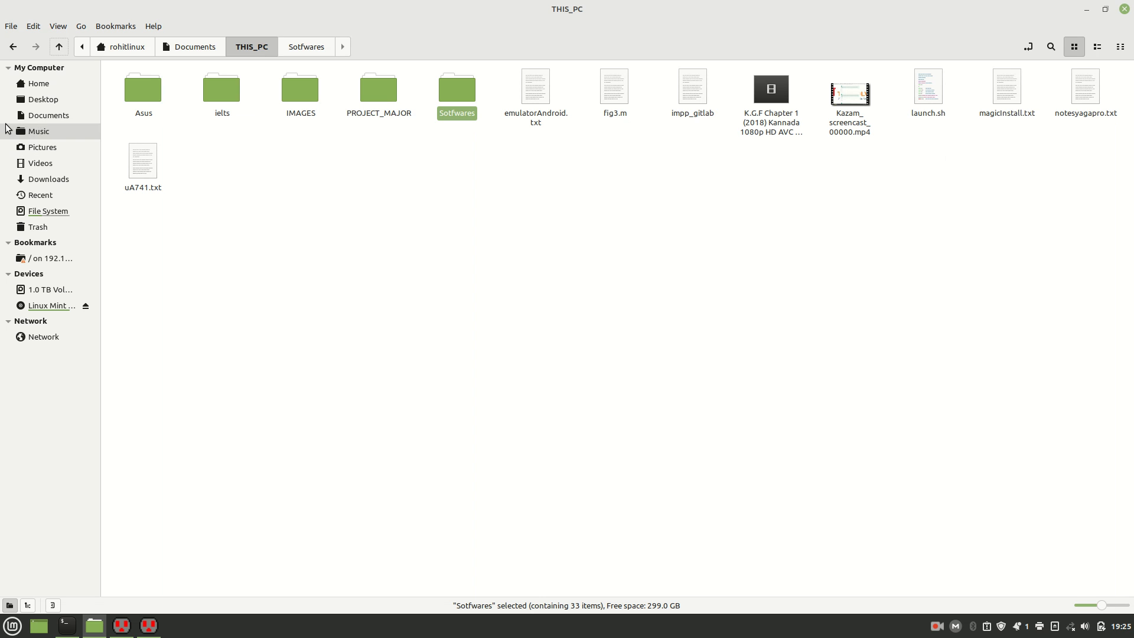
pyautogui.click(58, 131)
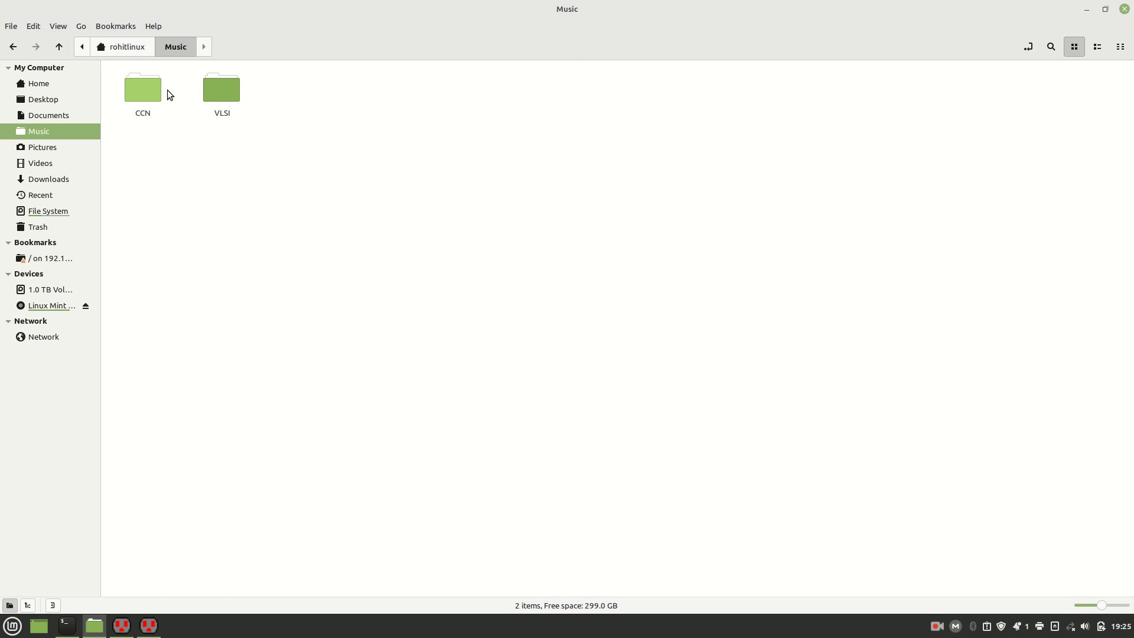
pyautogui.doubleClick(224, 94)
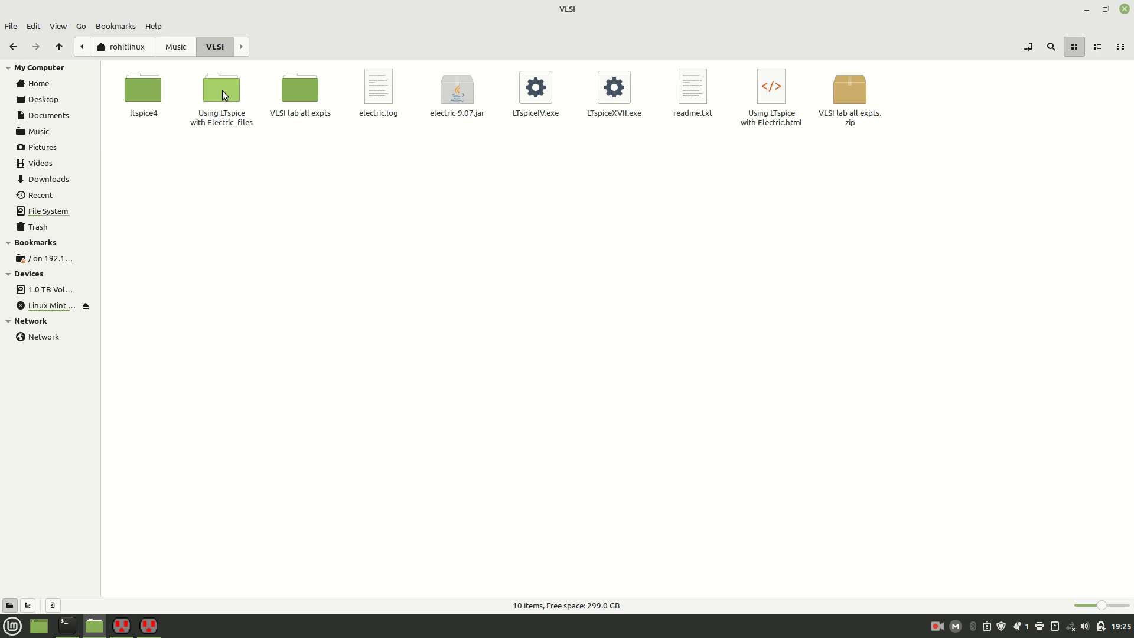
# Step: Launch Chrome and search Google for "c5models.txt file", checking the wireless connection and reloading the results page
pyautogui.press('super')
pyautogui.write('chr')
pyautogui.press('Return')
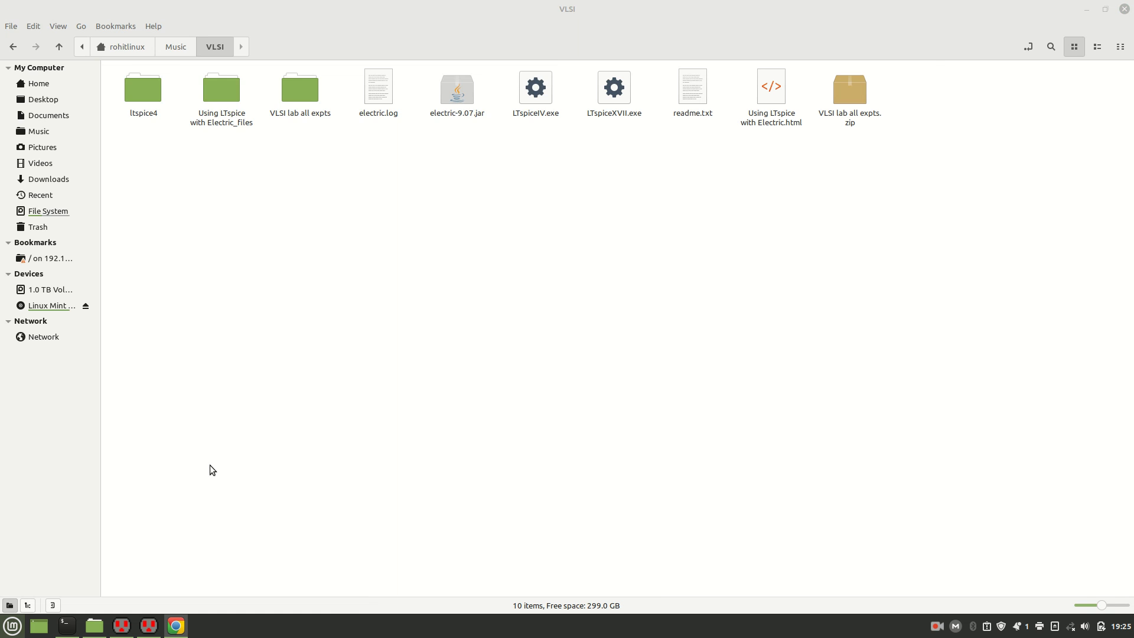
pyautogui.write('c5')
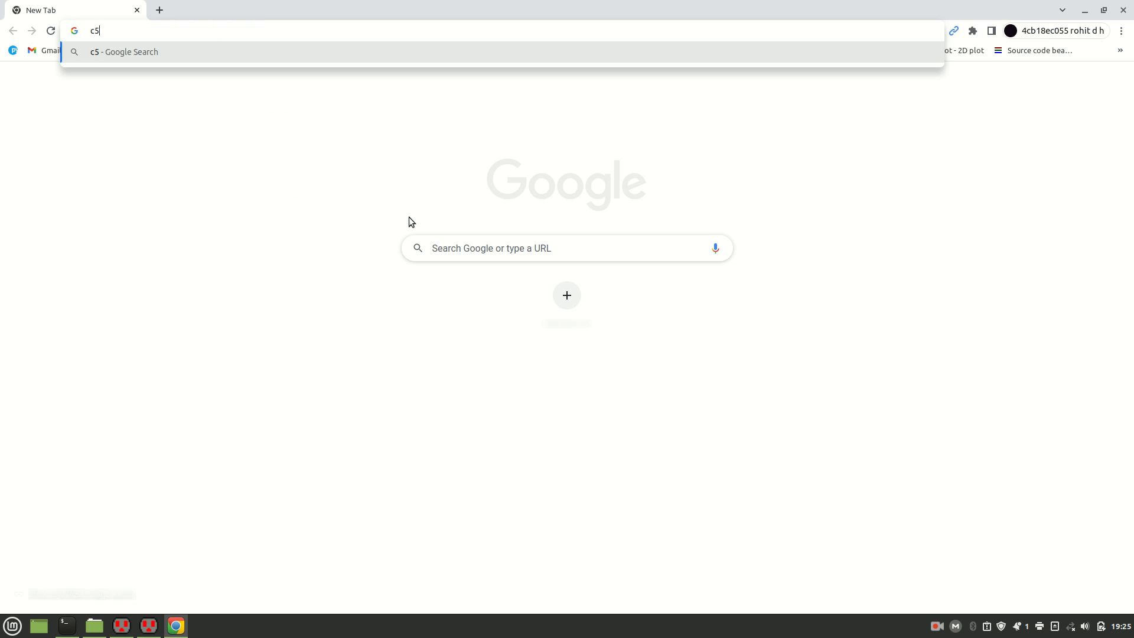
pyautogui.write('models')
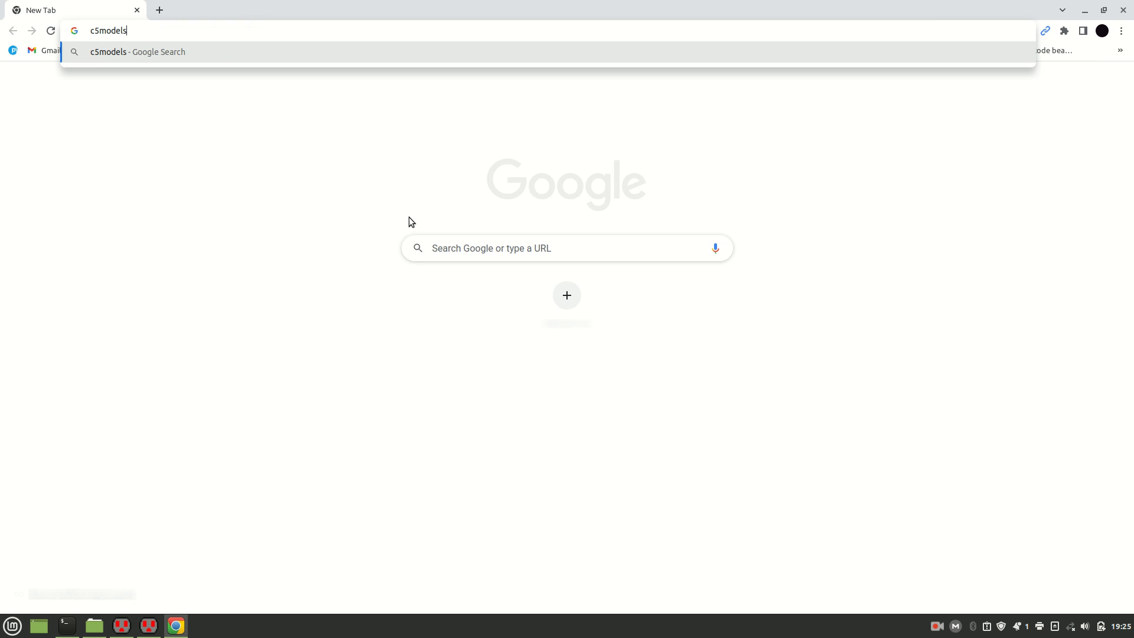
pyautogui.write('.txt file')
pyautogui.click(1071, 626)
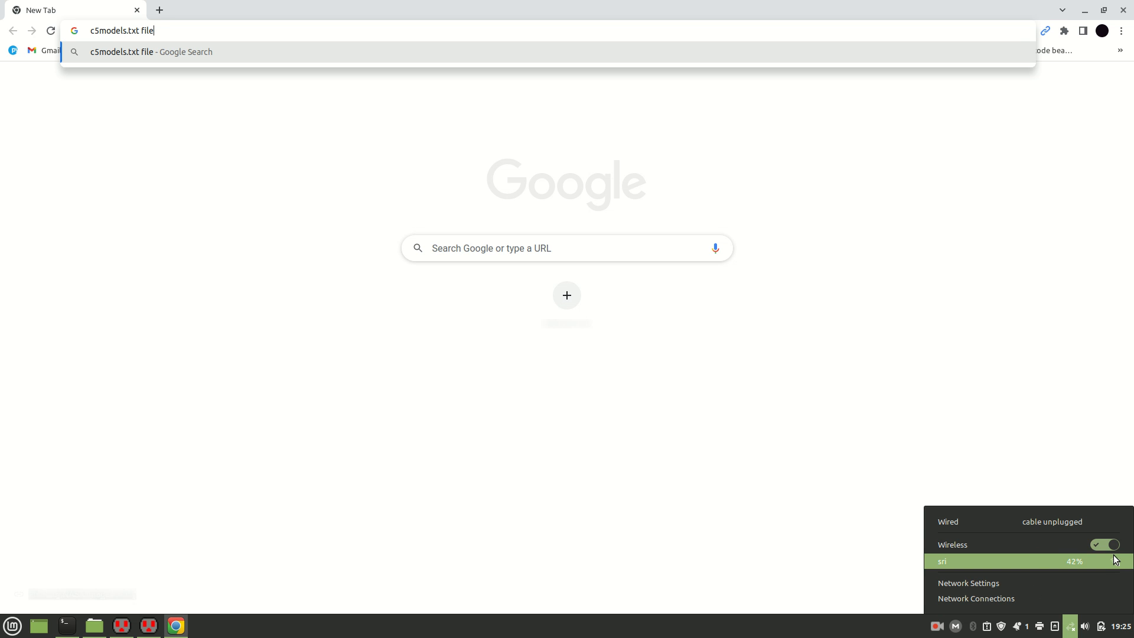
pyautogui.click(828, 473)
pyautogui.press('Return')
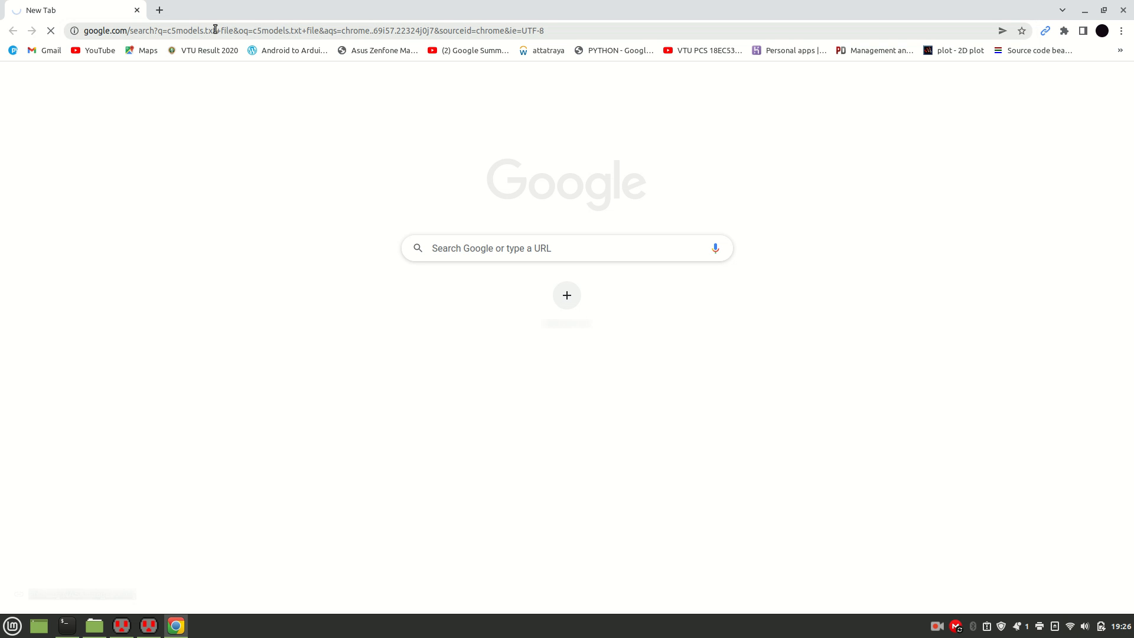
pyautogui.click(235, 31)
pyautogui.click(236, 31)
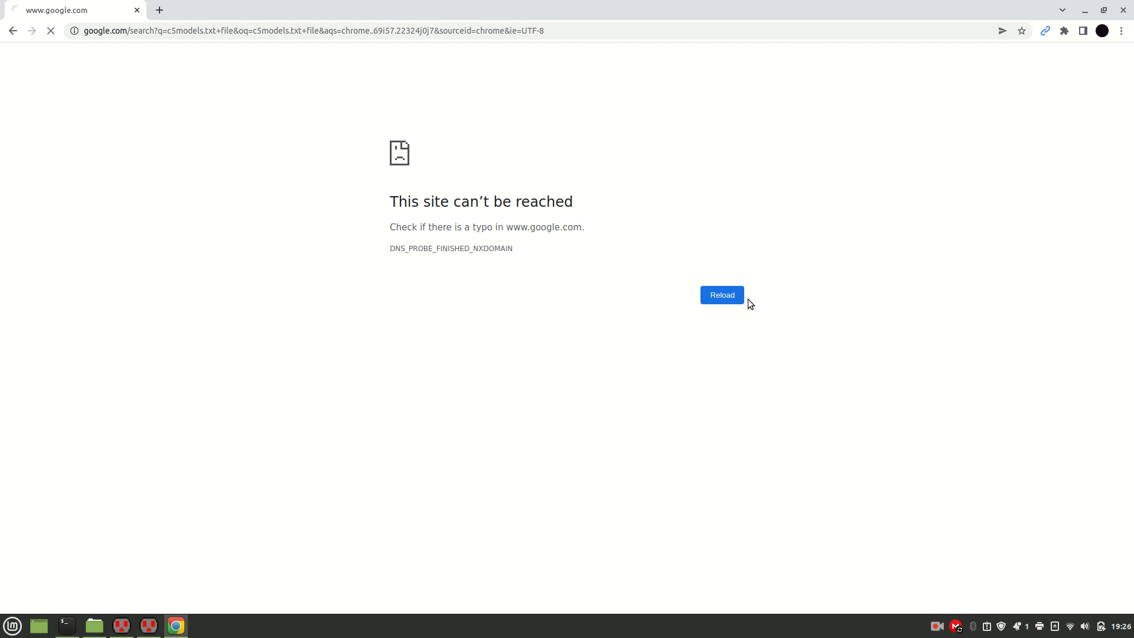
pyautogui.click(726, 296)
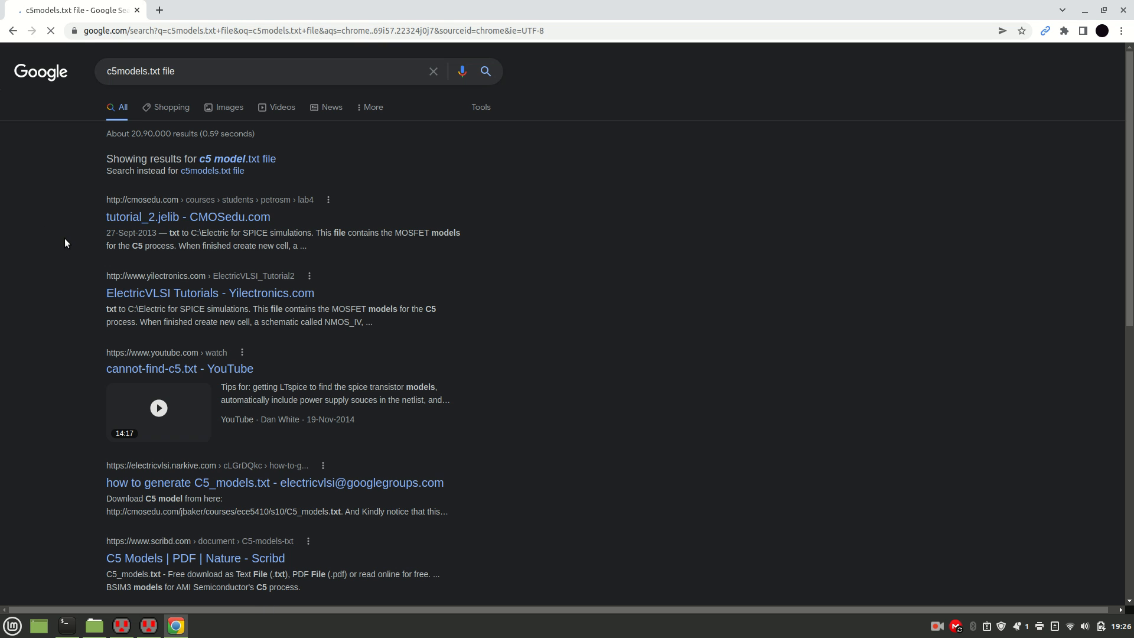
# Step: Open the tutorial_2.jelib result on CMOSedu.com, follow its C5_models.txt link and copy the entire model text
pyautogui.click(217, 217)
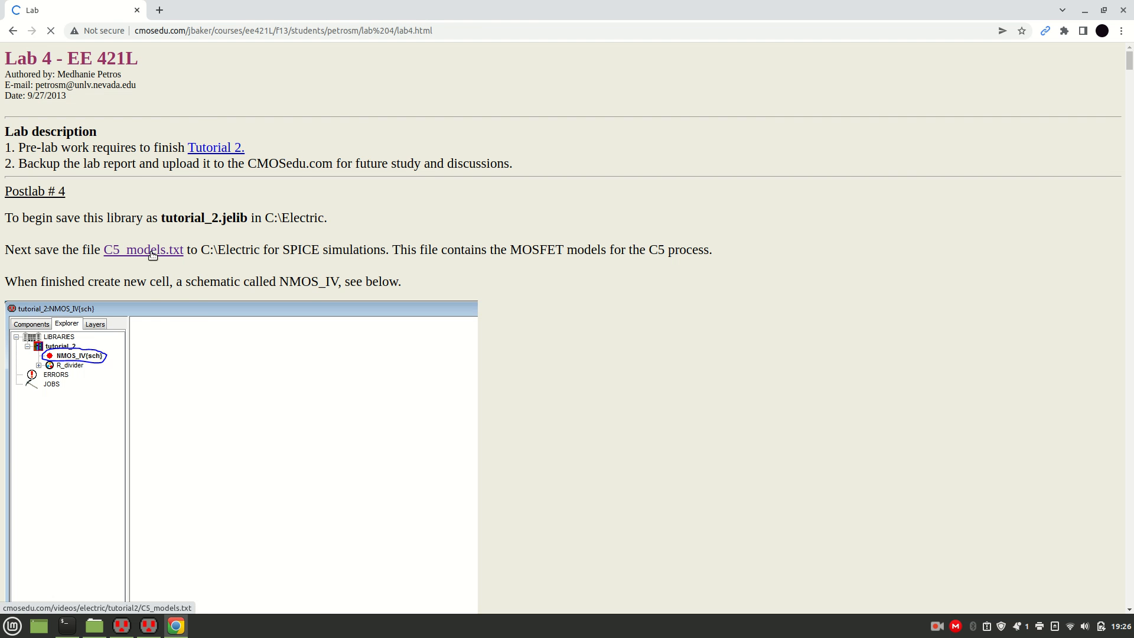
pyautogui.click(153, 254)
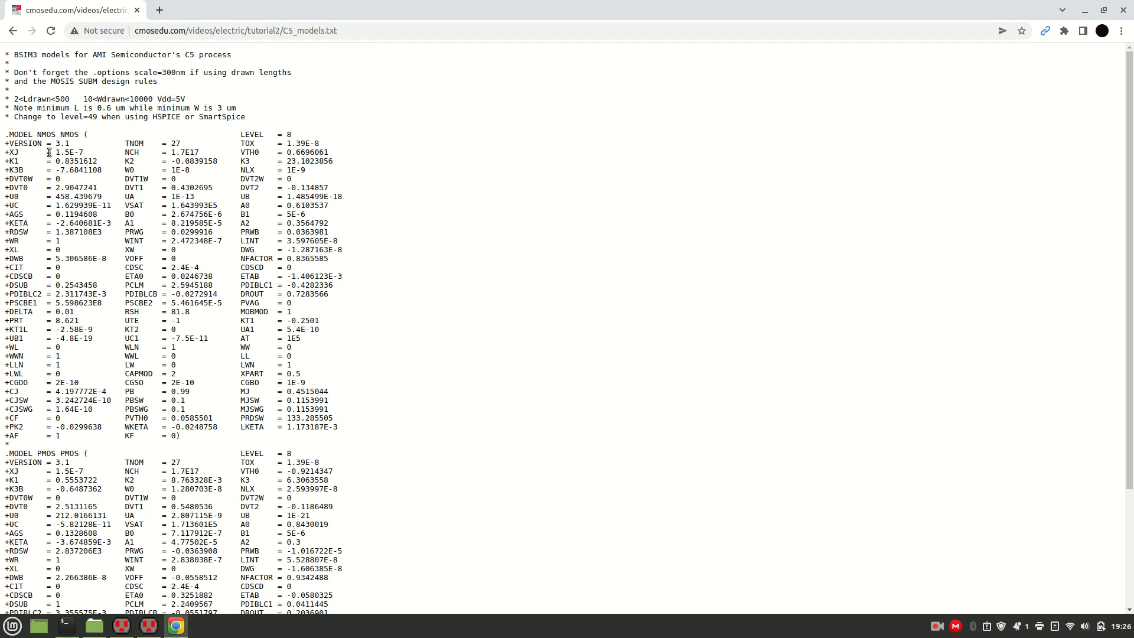
pyautogui.moveTo(35, 135); pyautogui.dragTo(65, 135)
pyautogui.click(166, 210)
pyautogui.hotkey('ctrl', 'a')
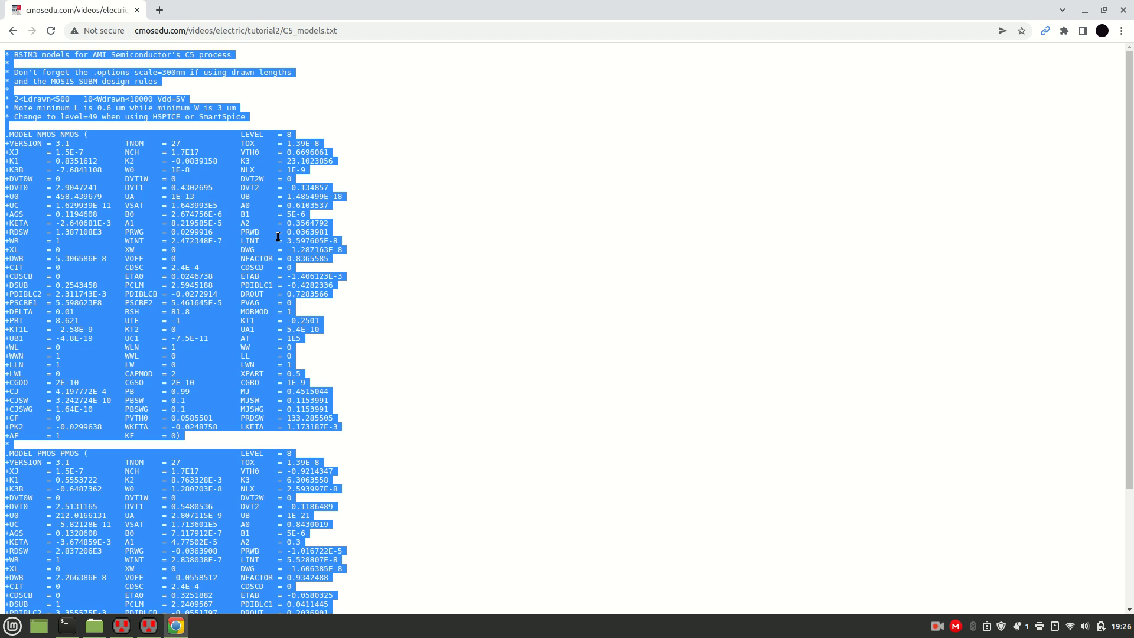
# Step: Switch to the file manager and create an empty document named C5_models.txt in the VLSI folder
pyautogui.click(94, 626)
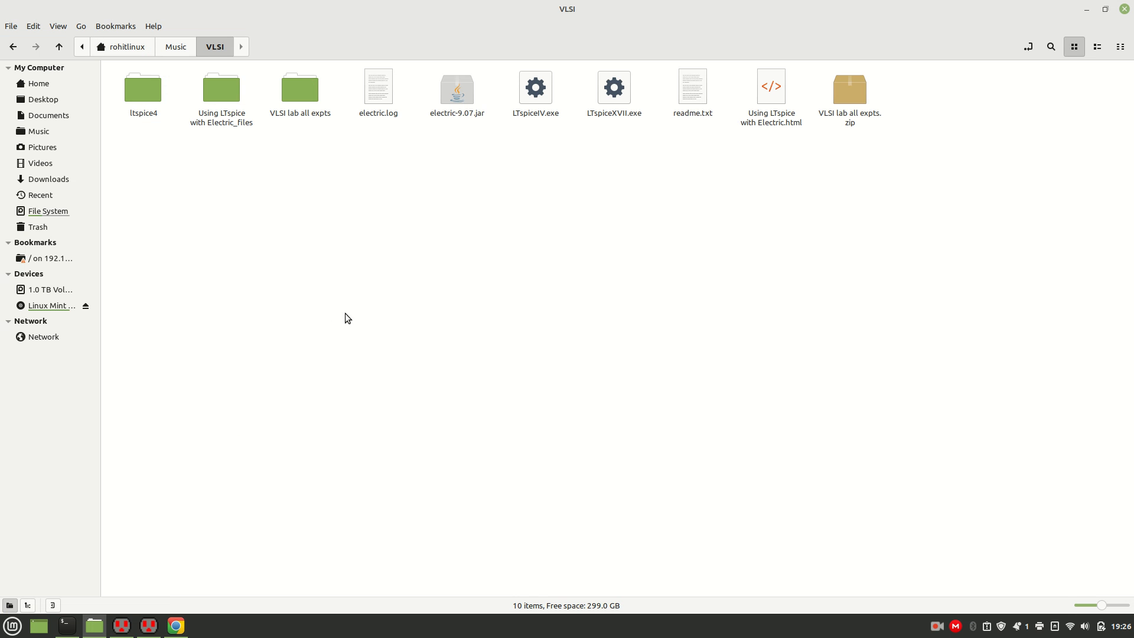
pyautogui.rightClick(272, 253)
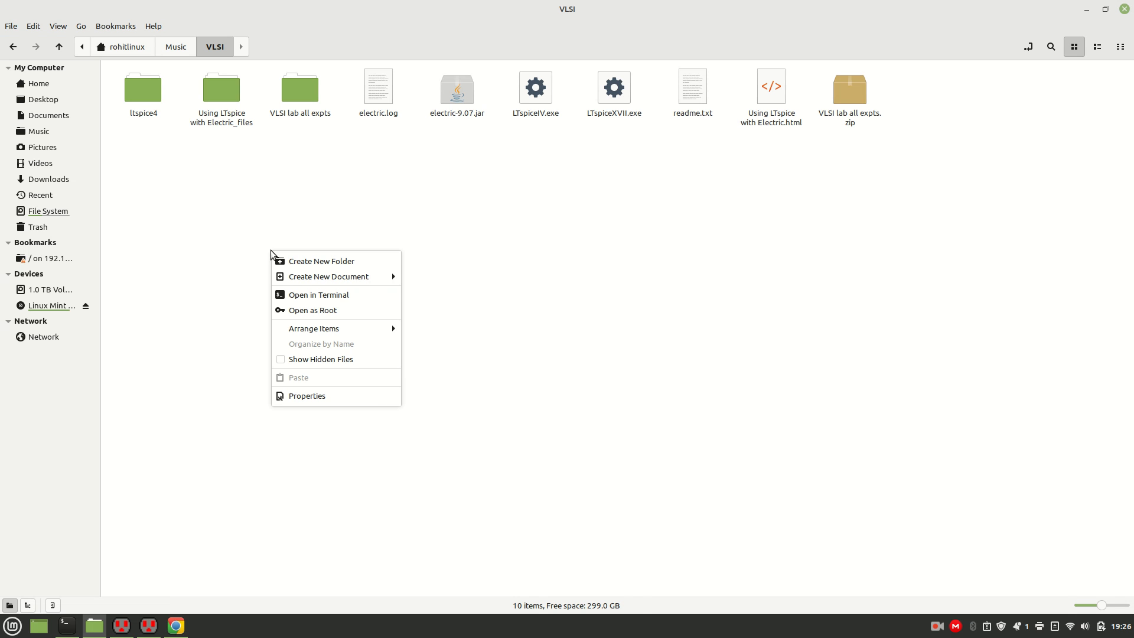
pyautogui.moveTo(356, 277)
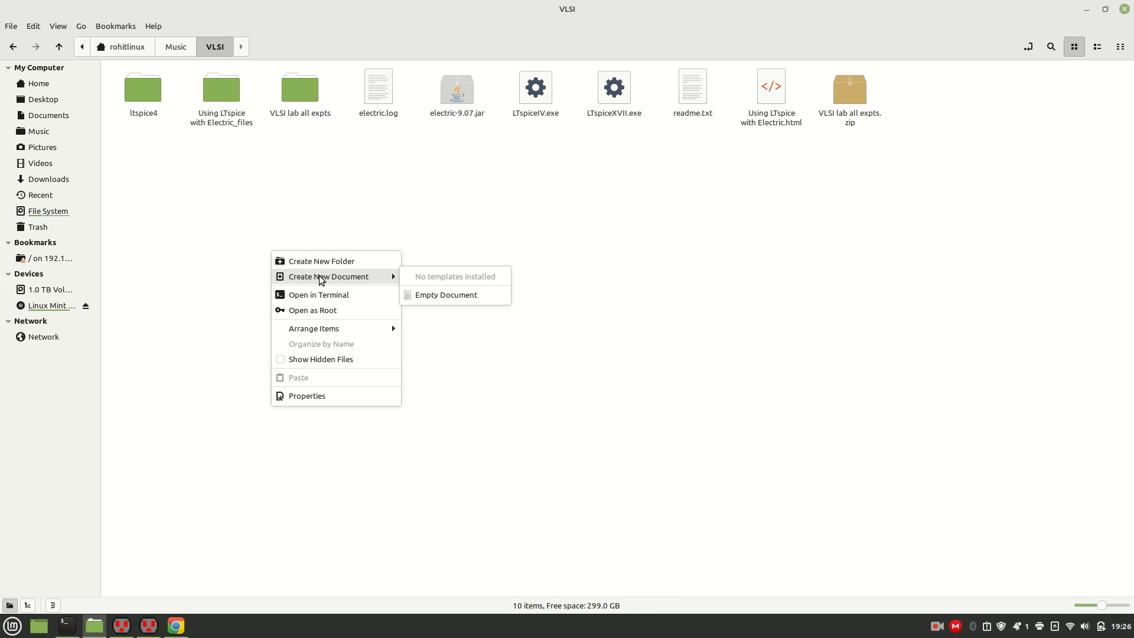
pyautogui.click(444, 292)
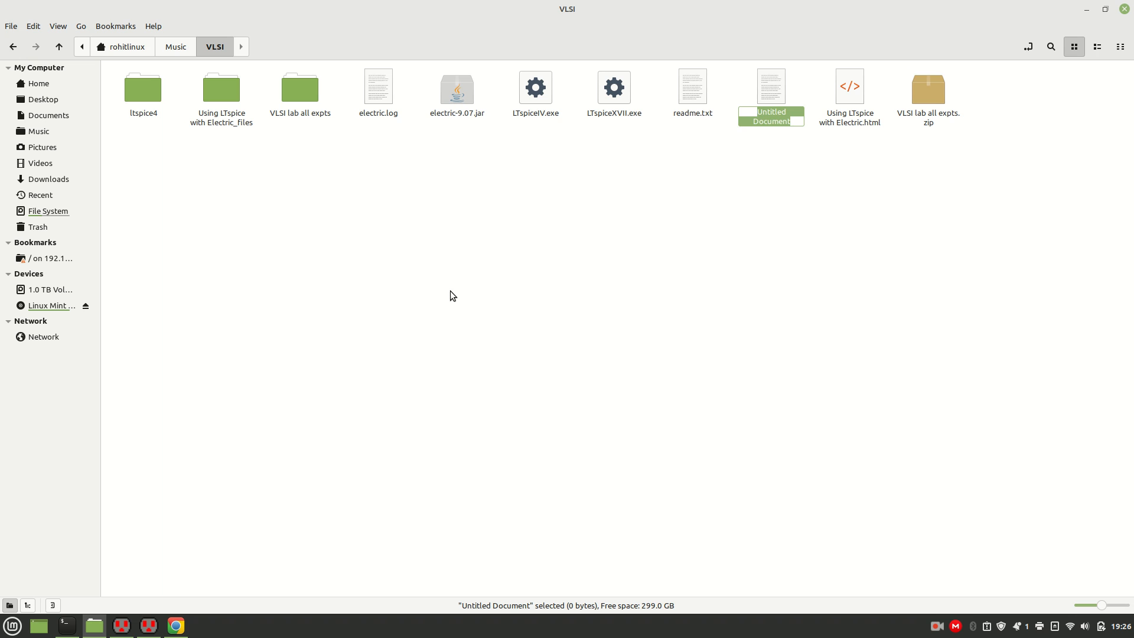
pyautogui.write('C5')
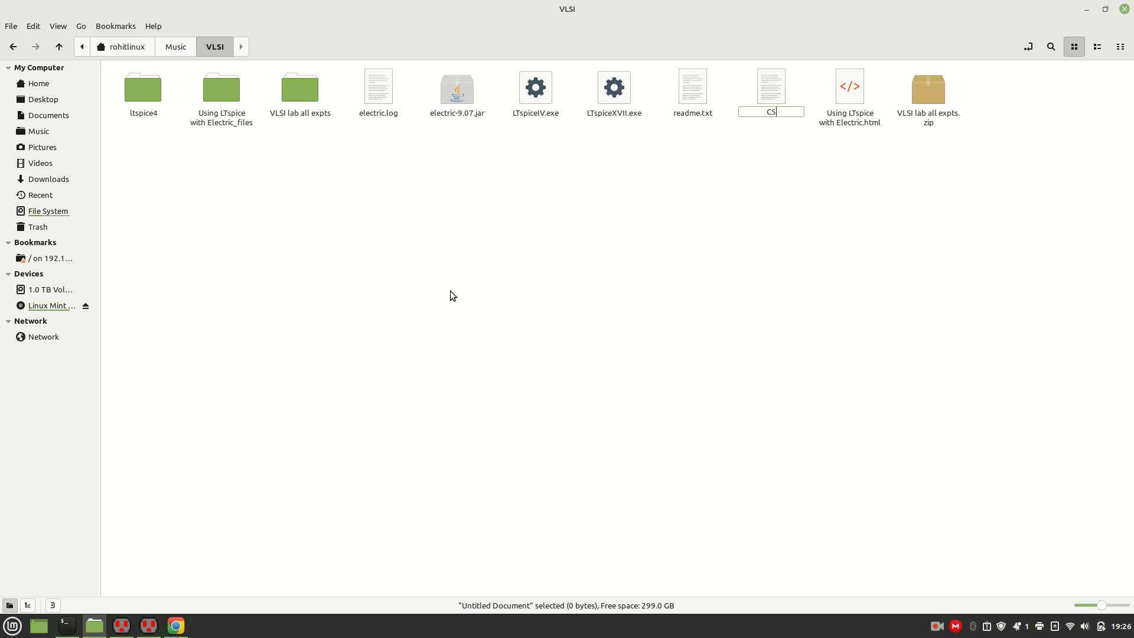
pyautogui.write('_models.txt')
pyautogui.press('Return')
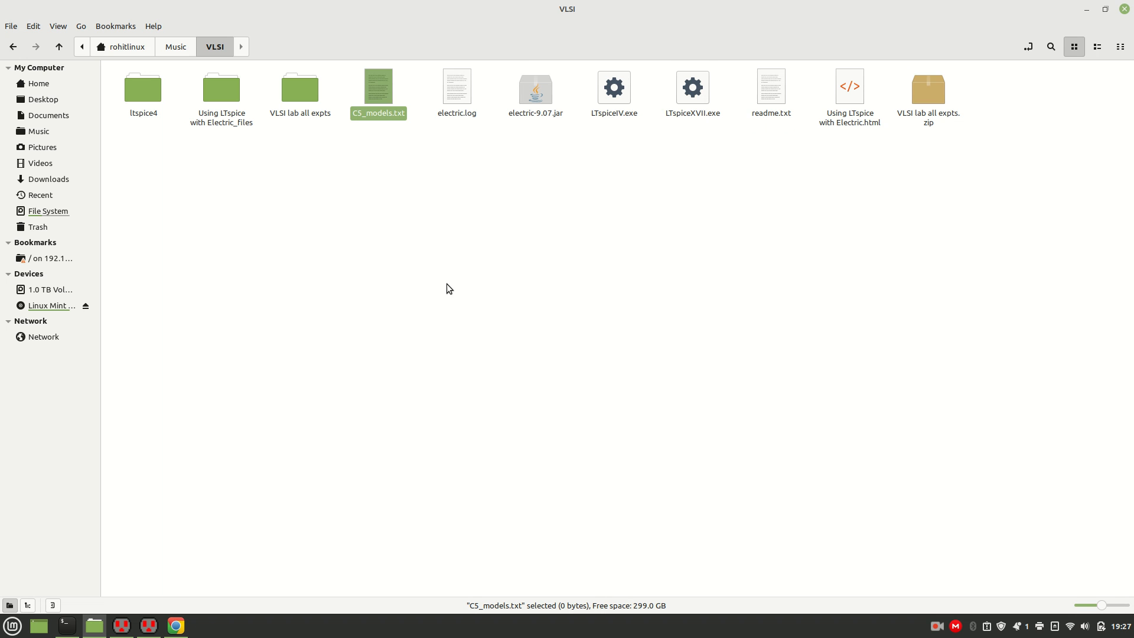
# Step: Paste the copied model text into C5_models.txt, save the file and close the text editor
pyautogui.doubleClick(364, 98)
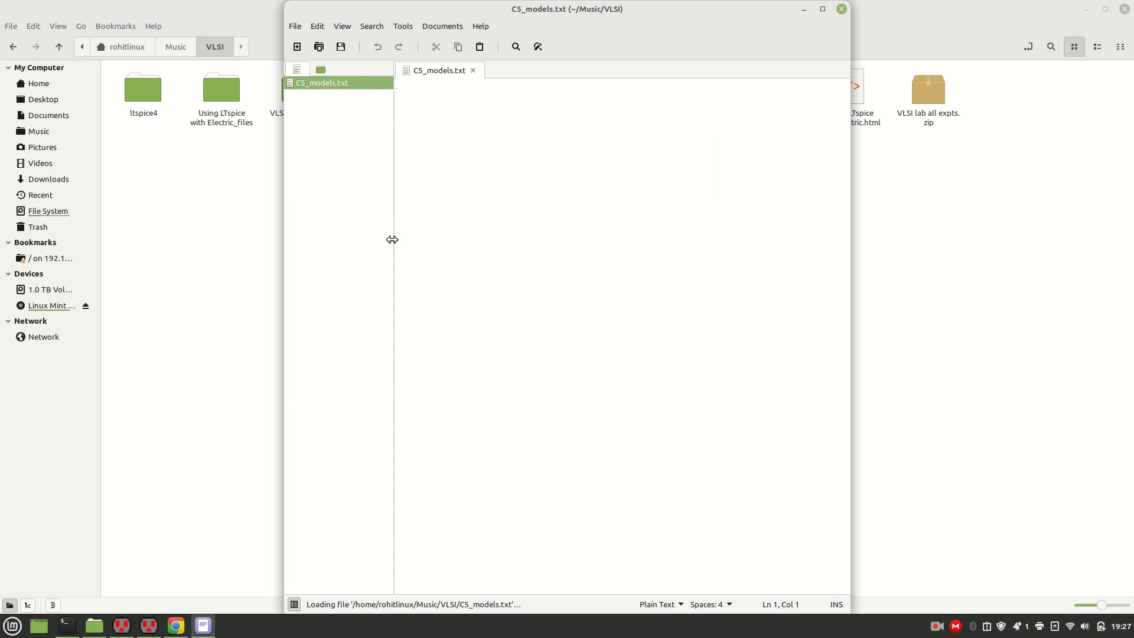
pyautogui.hotkey('ctrl', 'v')
pyautogui.hotkey('ctrl', 's')
pyautogui.click(841, 9)
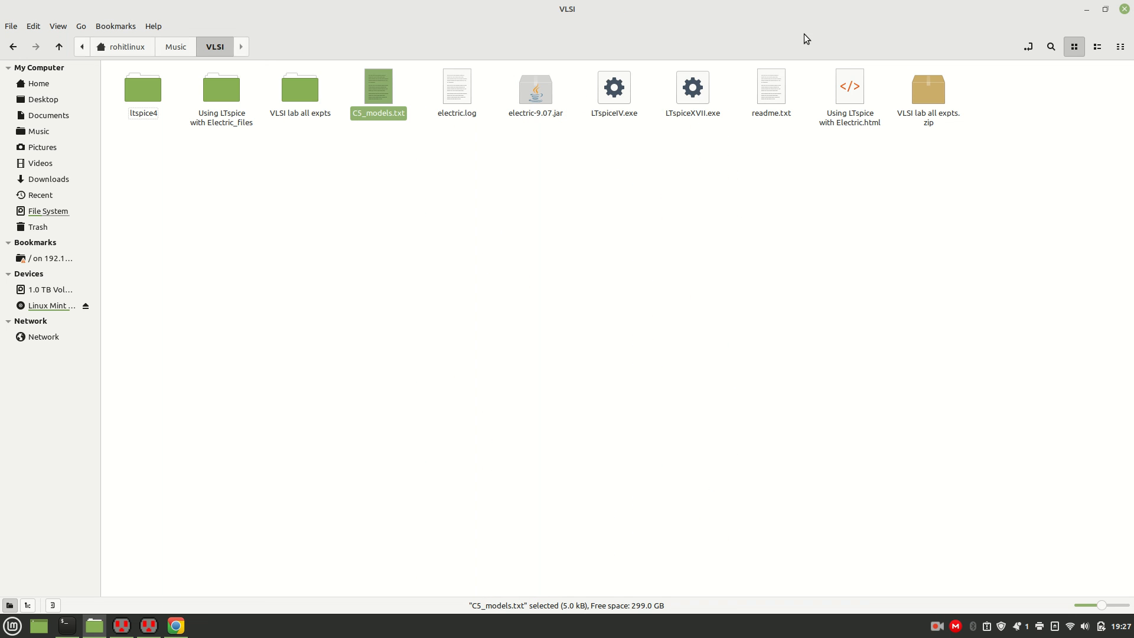
pyautogui.click(563, 260)
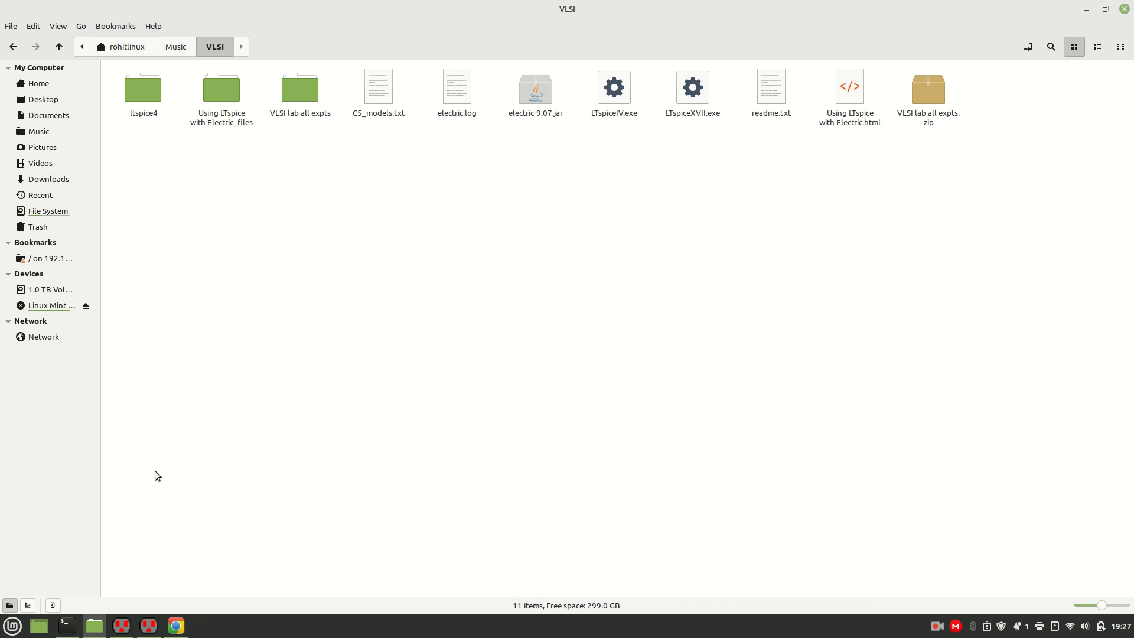
# Step: Return to Chrome and close the browser window with the C5 models page
pyautogui.click(166, 631)
pyautogui.click(290, 108)
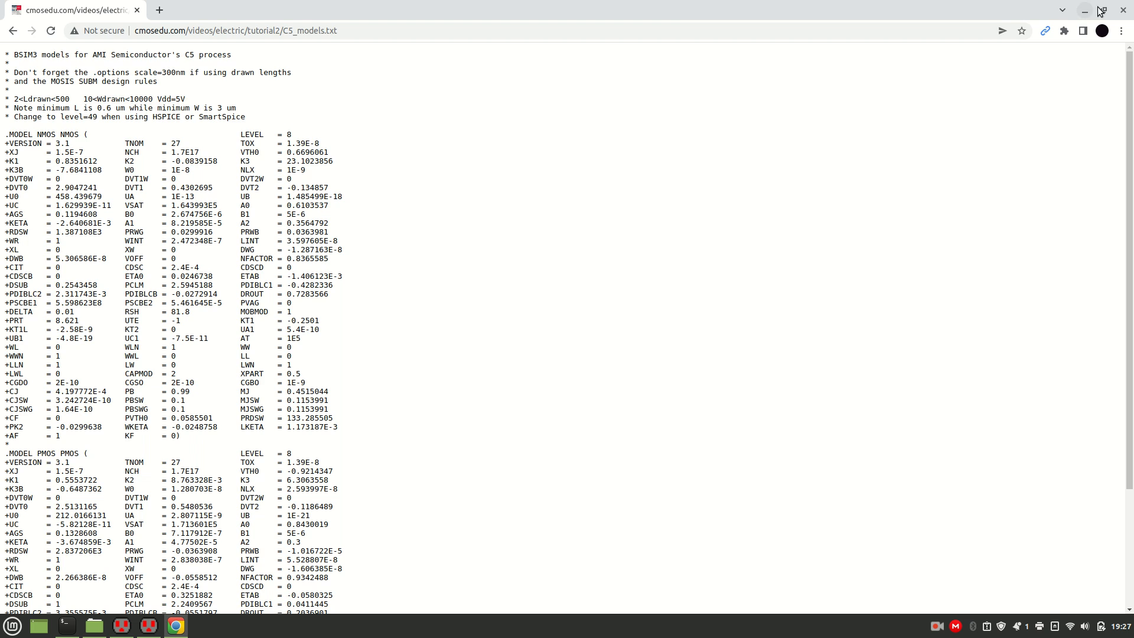
pyautogui.click(1123, 10)
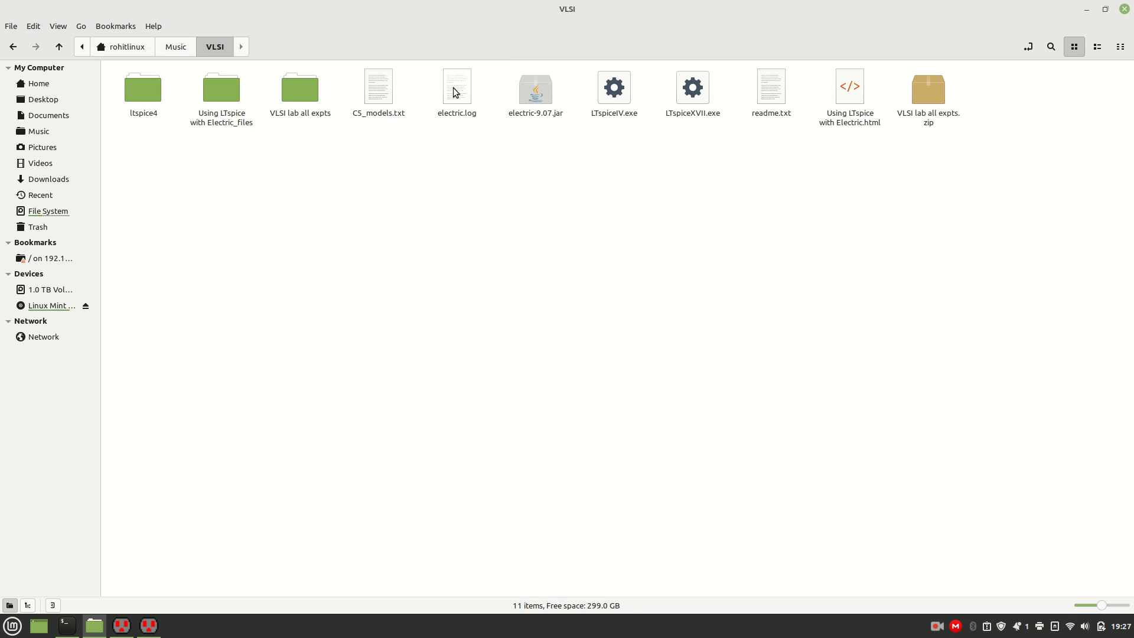
# Step: Copy the C5_models.txt file in the VLSI folder to the clipboard and switch back to the inverter schematic in Electric
pyautogui.click(383, 99)
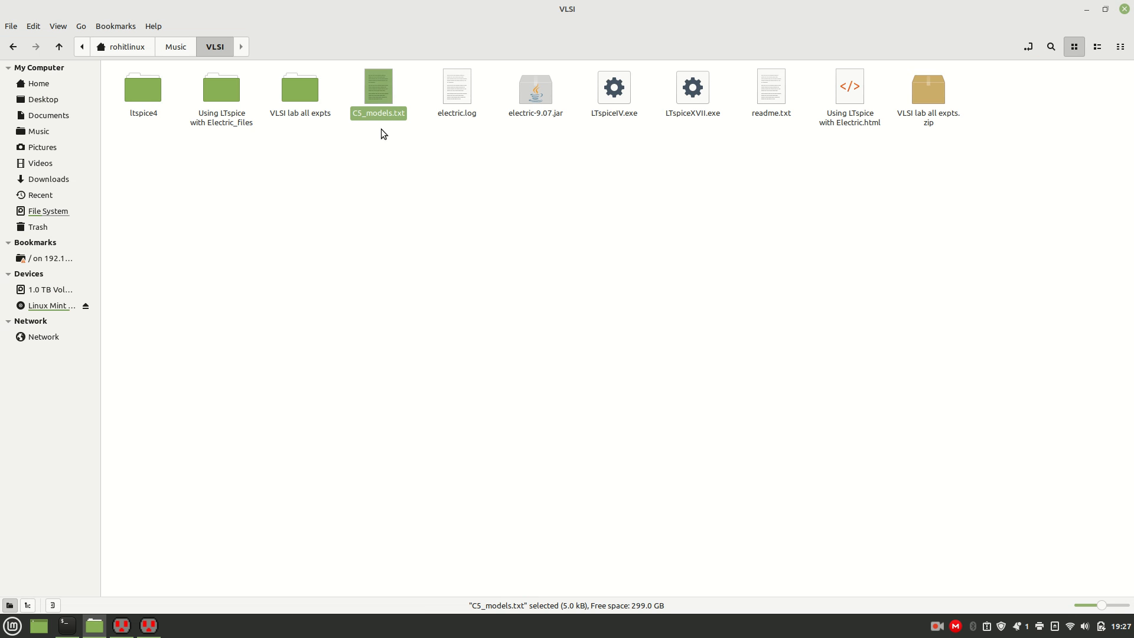
pyautogui.click(358, 143)
pyautogui.click(372, 110)
pyautogui.hotkey('ctrl', 'x')
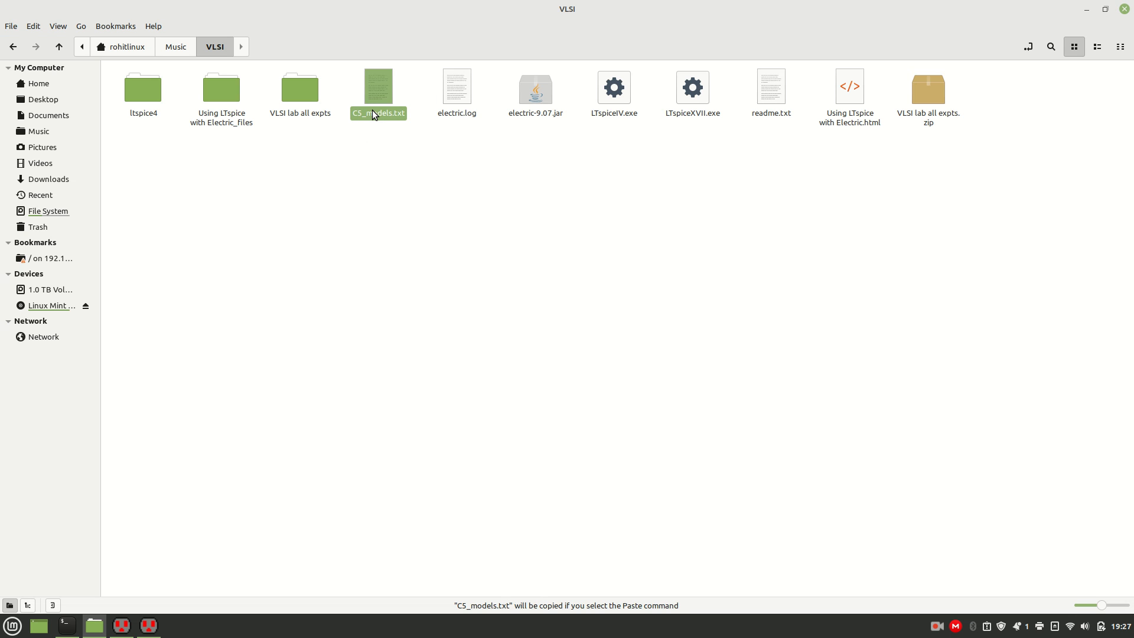
pyautogui.click(443, 174)
pyautogui.moveTo(444, 174); pyautogui.dragTo(1087, 9)
pyautogui.click(867, 234)
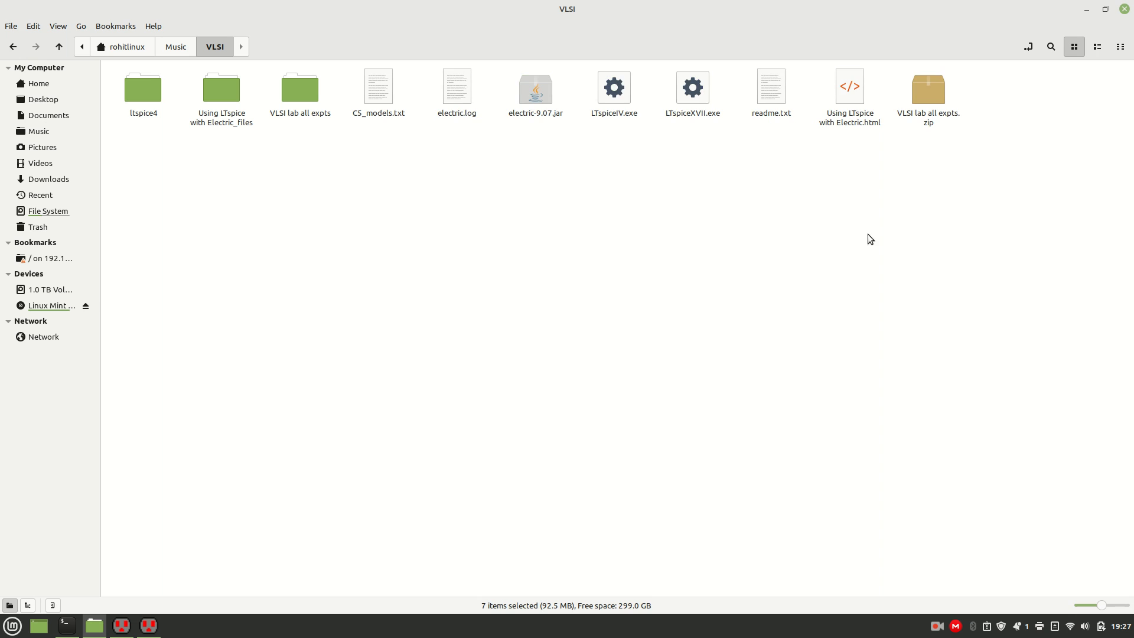
pyautogui.click(1087, 9)
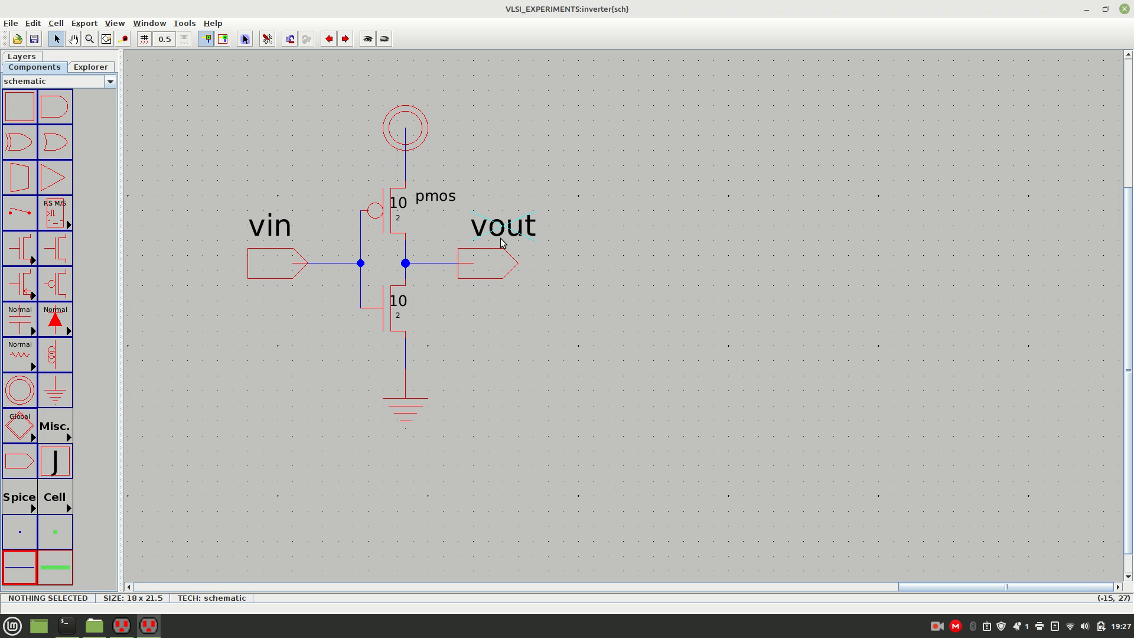
pyautogui.click(393, 306)
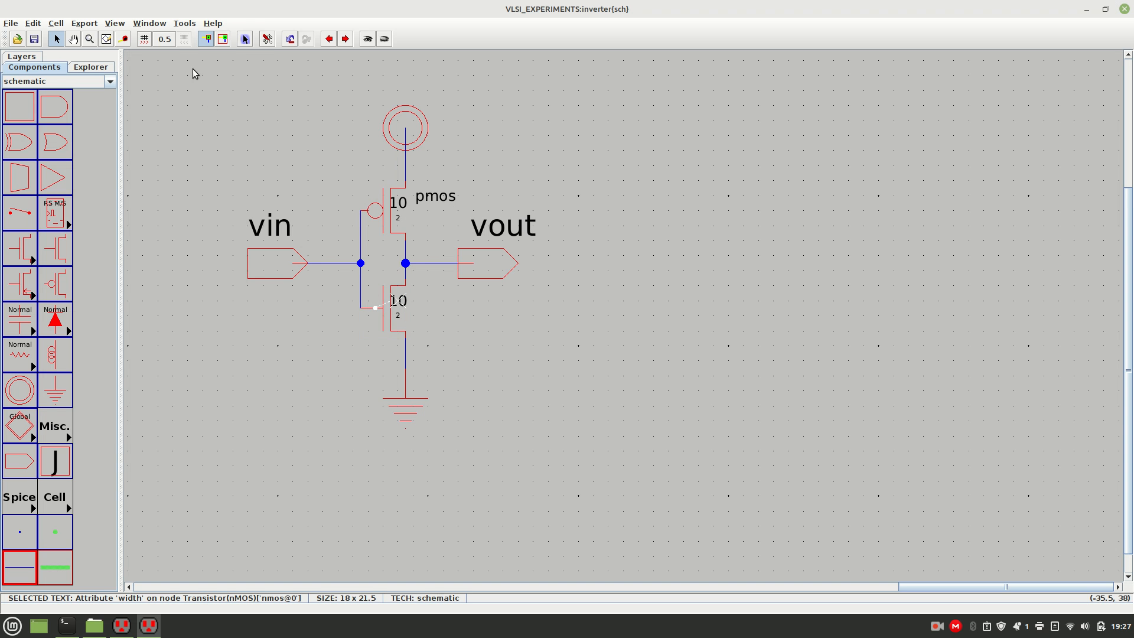
pyautogui.click(185, 23)
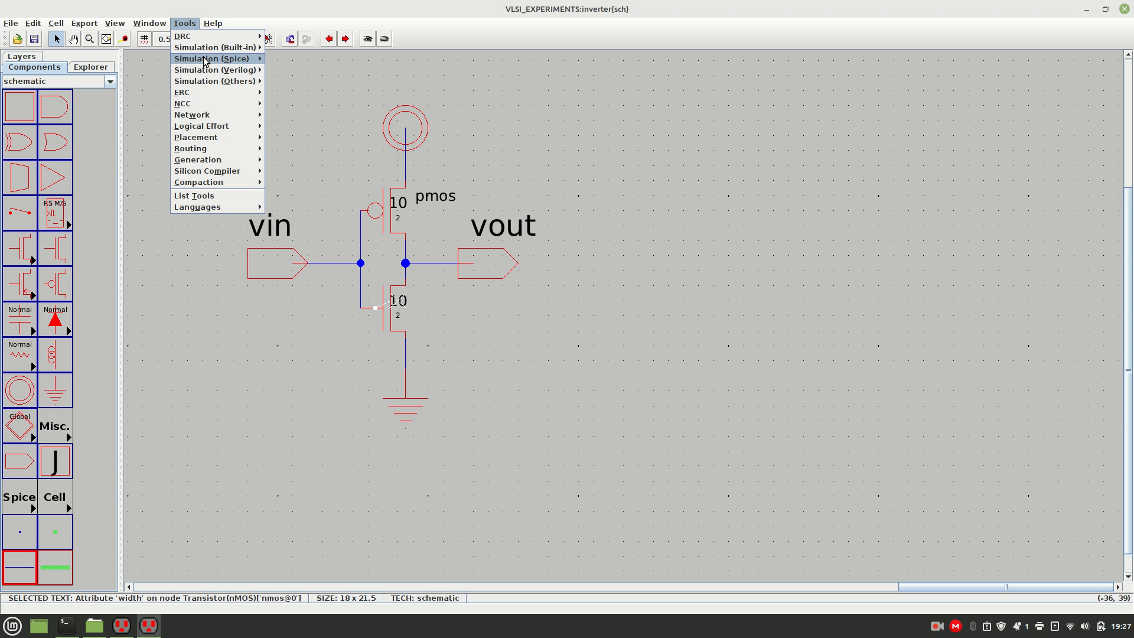
pyautogui.moveTo(236, 58)
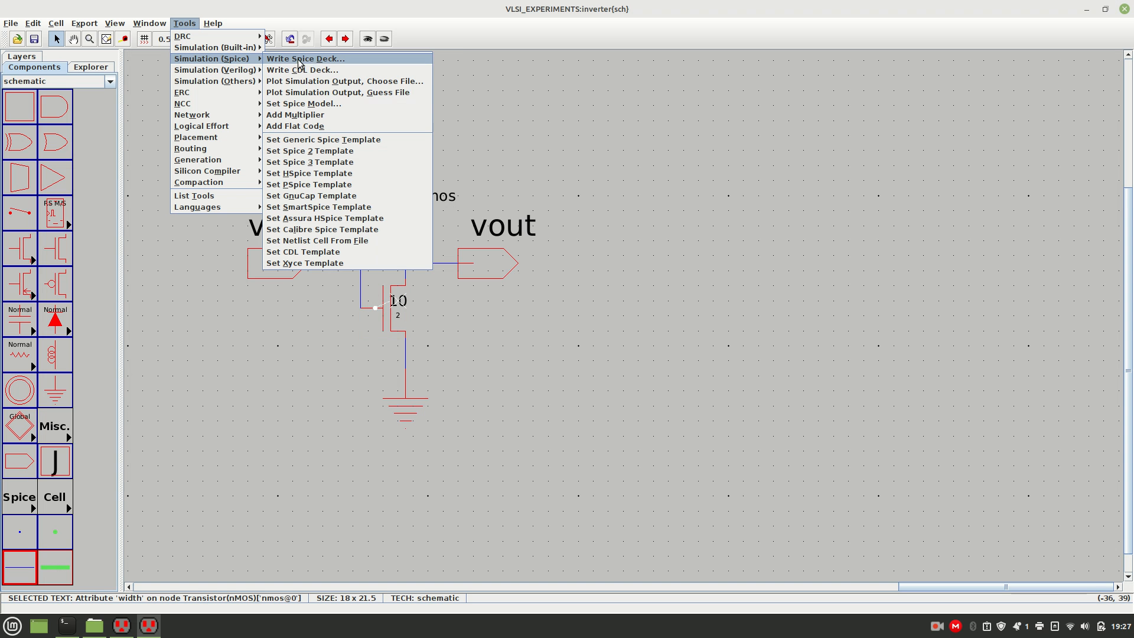
pyautogui.click(303, 101)
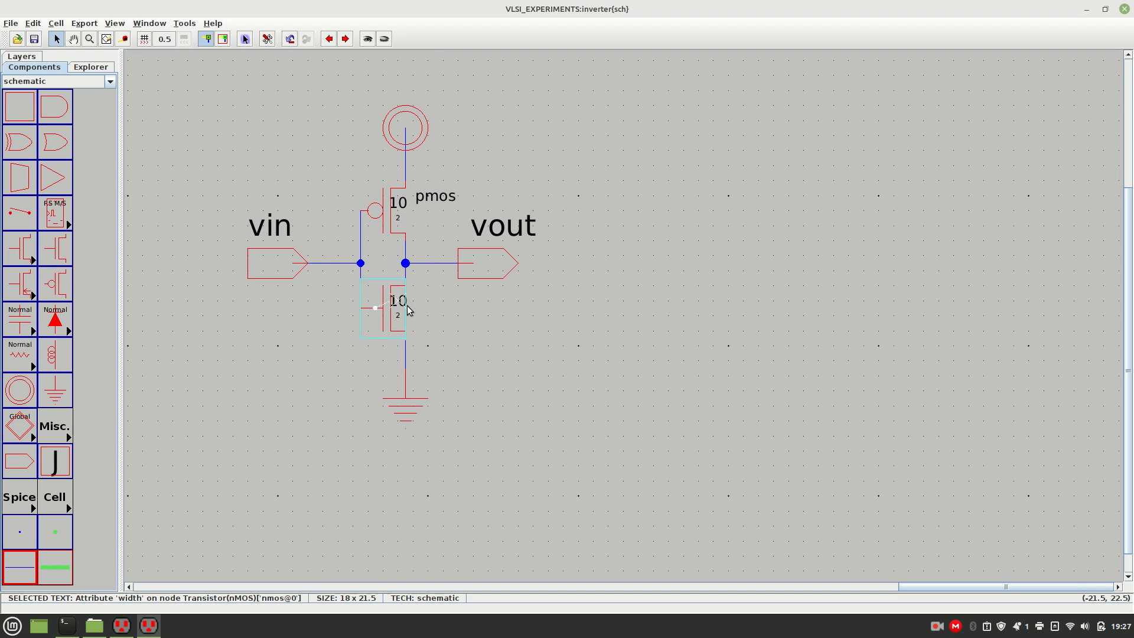
# Step: Give the lower nMOS transistor a Spice model named nmos and position its label just beside the transistor
pyautogui.click(397, 328)
pyautogui.click(185, 24)
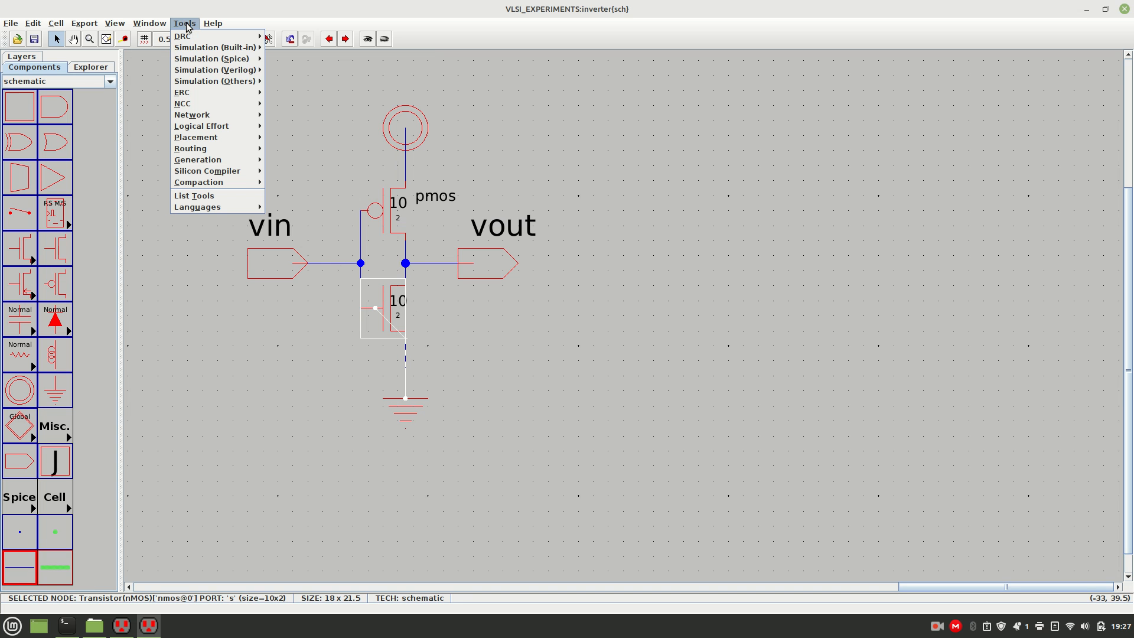
pyautogui.moveTo(208, 59)
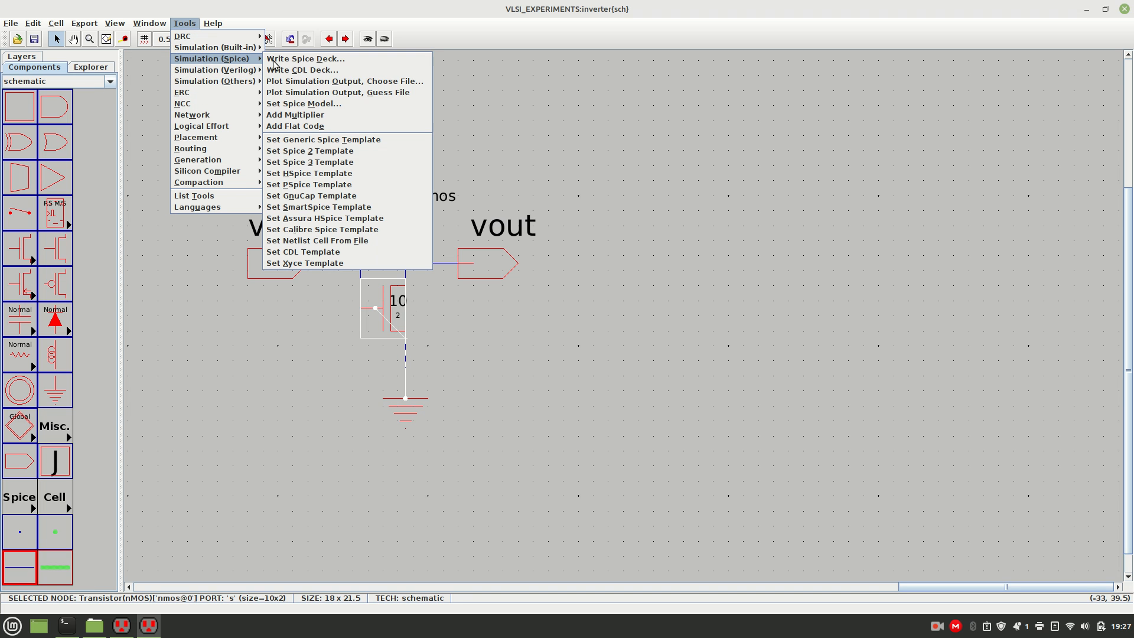
pyautogui.click(312, 106)
pyautogui.moveTo(423, 311); pyautogui.dragTo(491, 324)
pyautogui.doubleClick(464, 320)
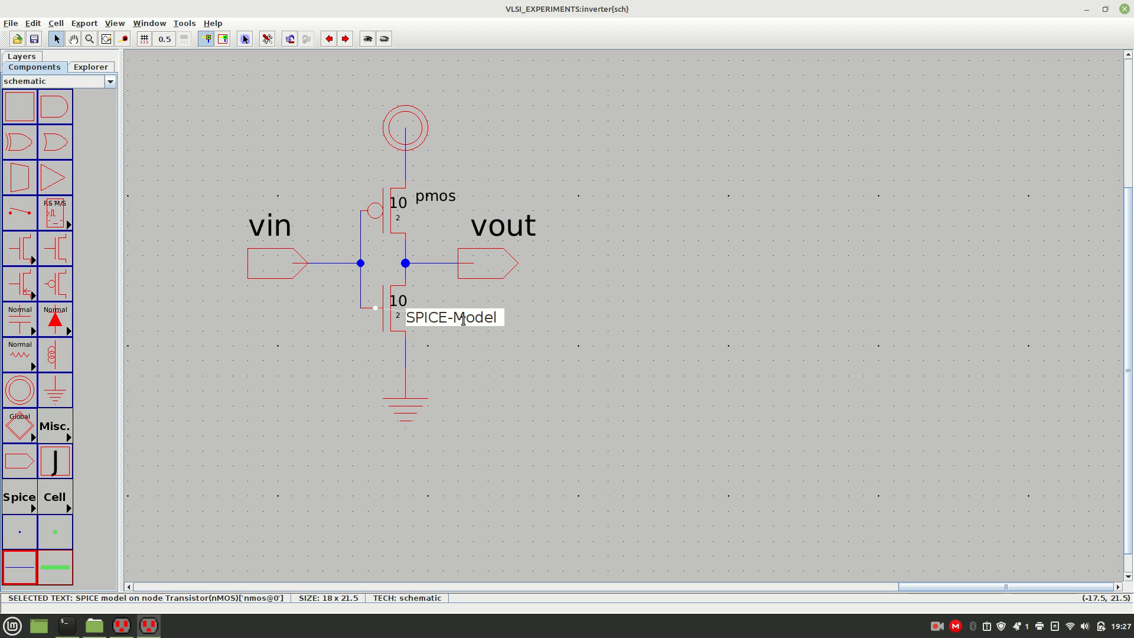
pyautogui.write('nmos')
pyautogui.press('Return')
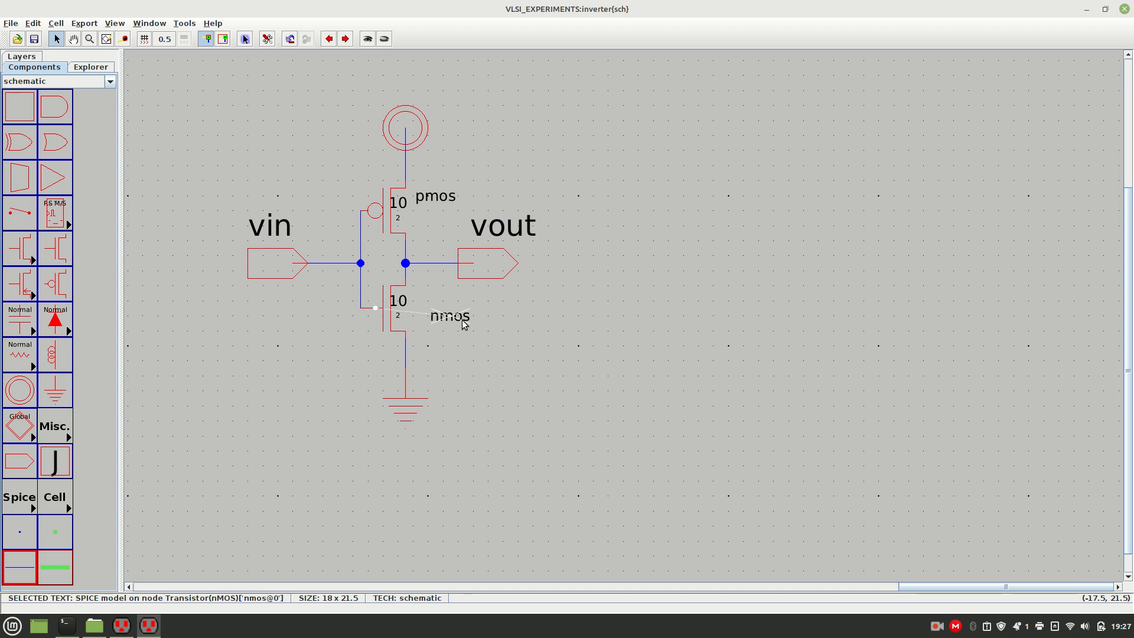
pyautogui.moveTo(449, 316); pyautogui.dragTo(436, 319)
pyautogui.click(499, 337)
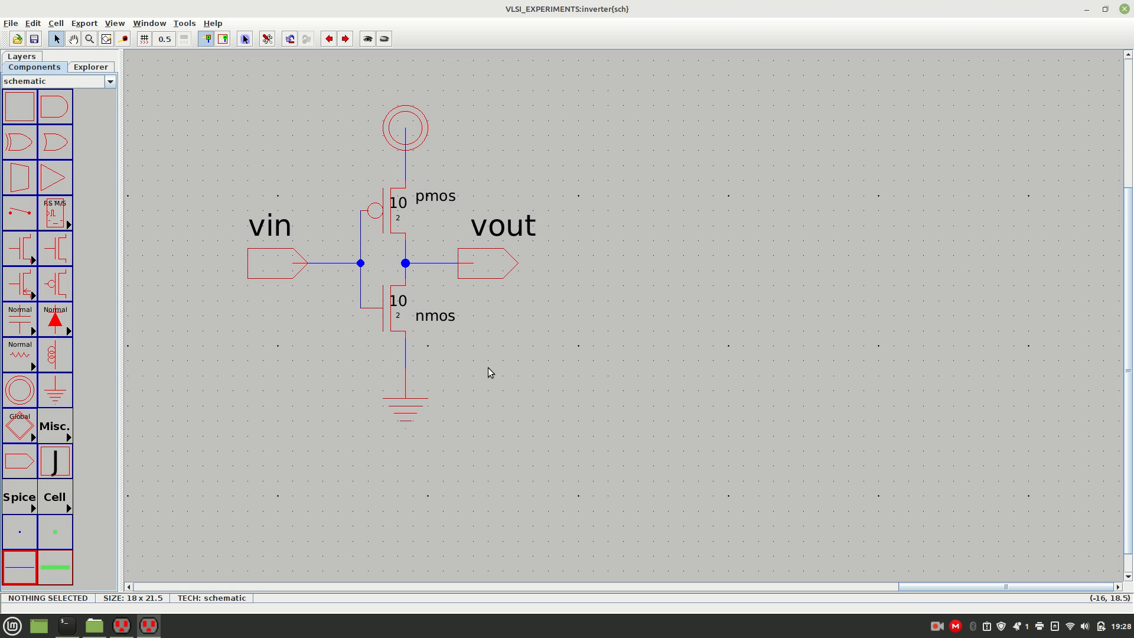
# Step: Place a Spice Code text item in the empty area above and beyond the vout export
pyautogui.click(24, 503)
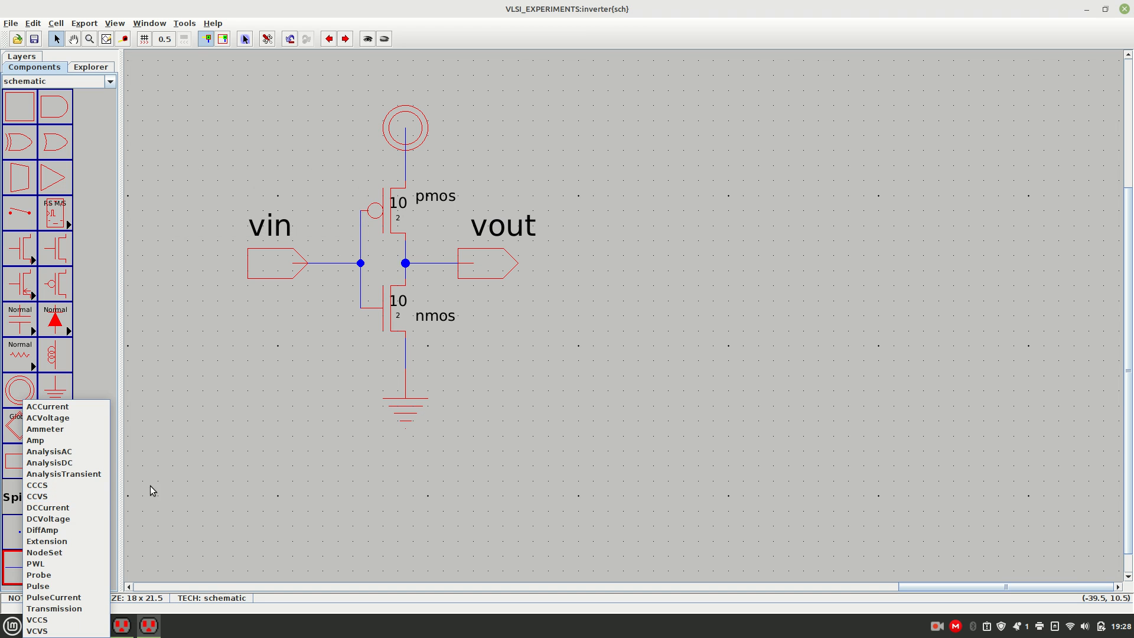
pyautogui.click(190, 483)
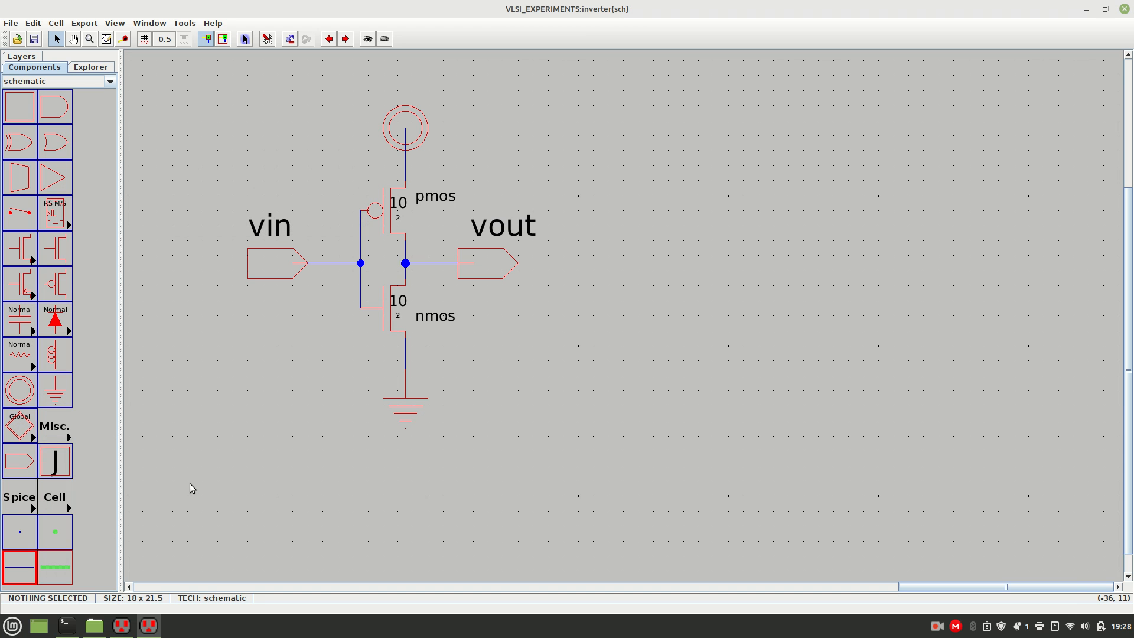
pyautogui.click(55, 436)
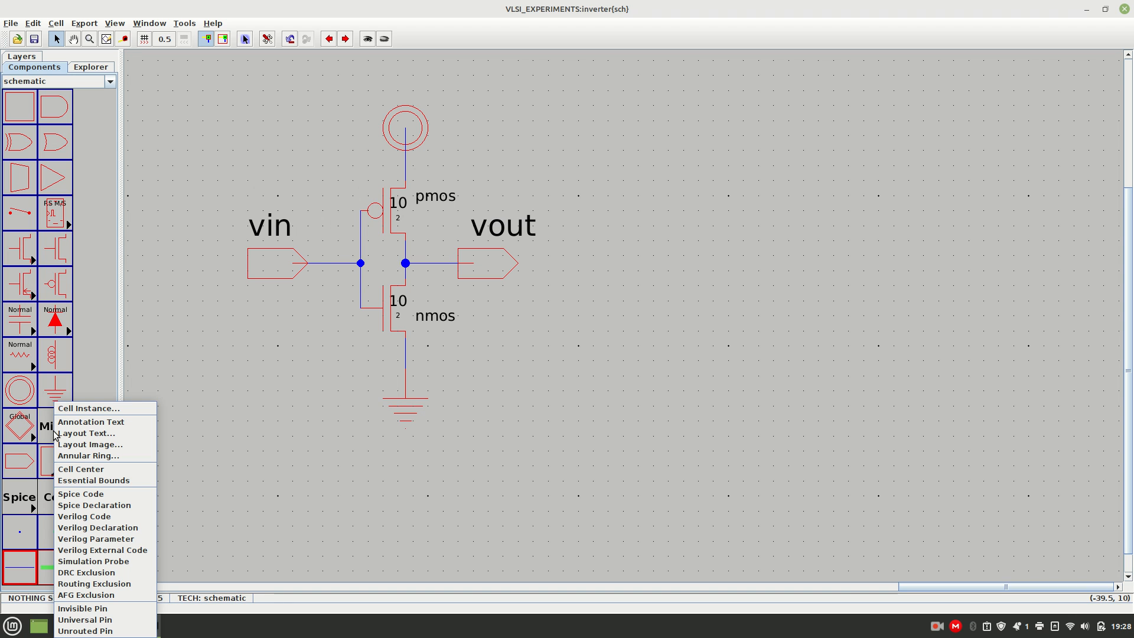
pyautogui.click(90, 497)
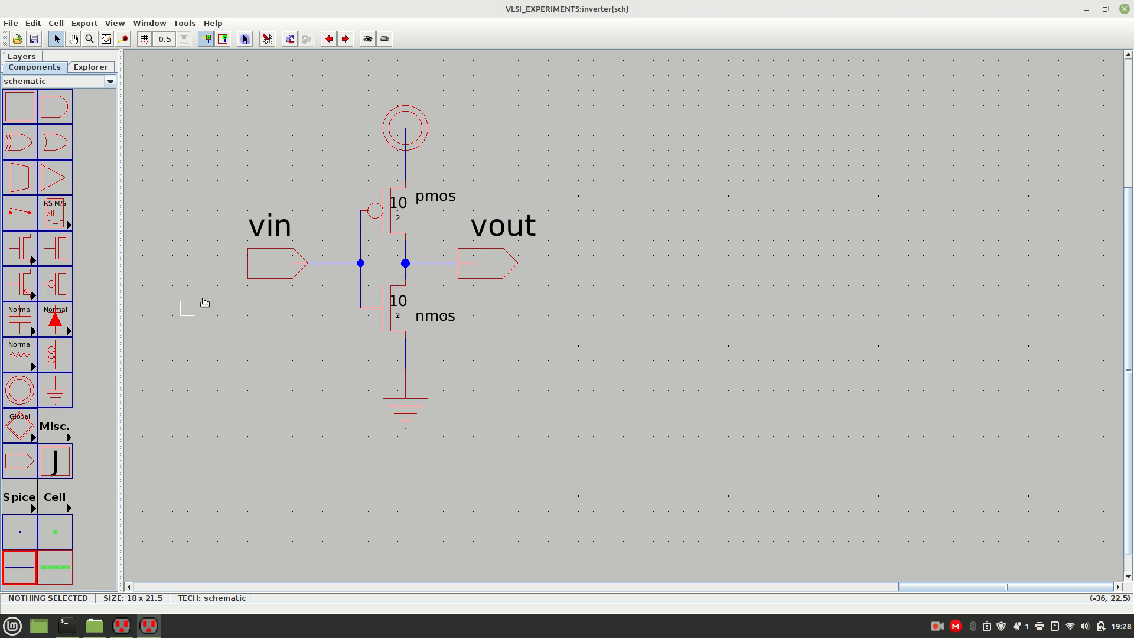
pyautogui.click(643, 158)
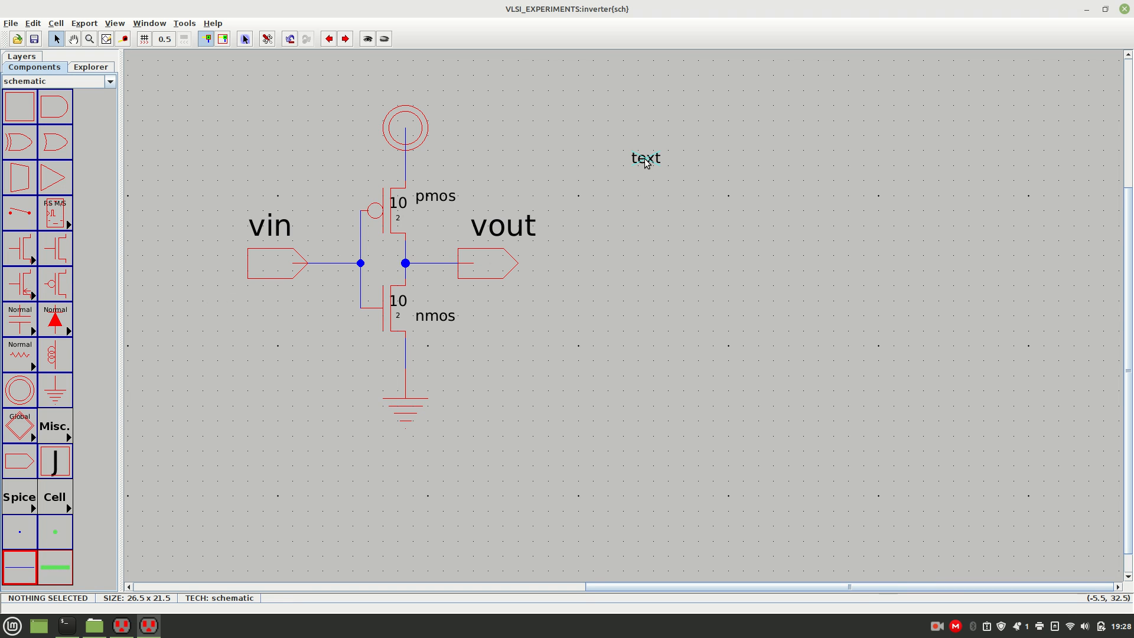
# Step: Open the Spice code item's text properties, enable multi-line text and clear the placeholder, with the dialog moved off the inverter
pyautogui.doubleClick(646, 160)
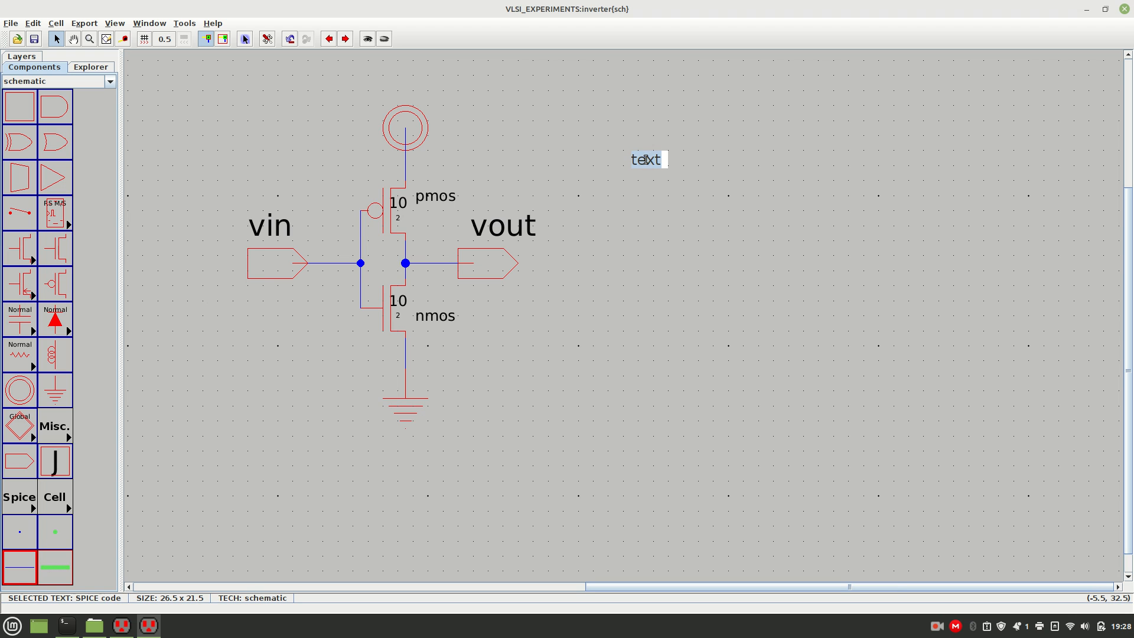
pyautogui.click(653, 174)
pyautogui.hotkey('ctrl', 'i')
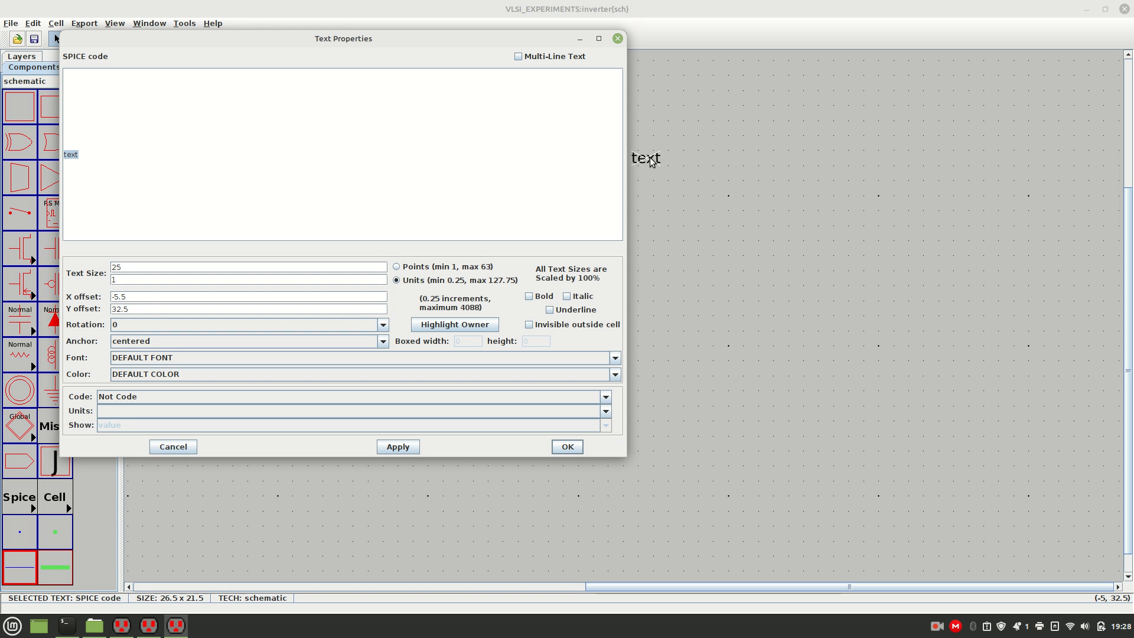
pyautogui.click(518, 56)
pyautogui.click(247, 103)
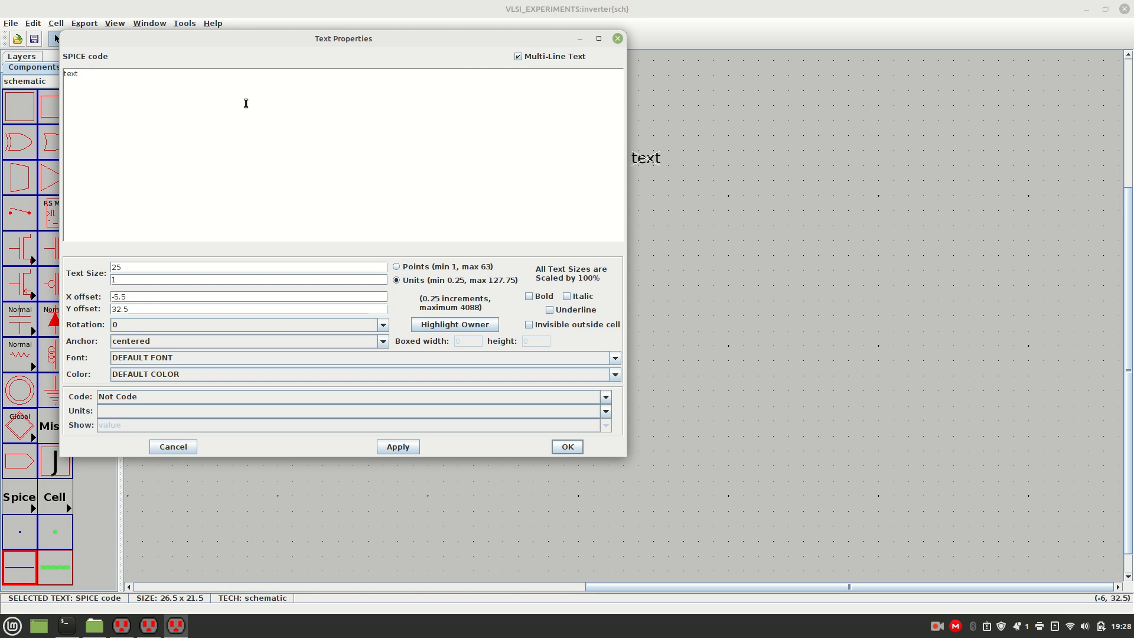
pyautogui.press('BackSpace')
pyautogui.press('BackSpace')
pyautogui.moveTo(246, 44); pyautogui.dragTo(578, 222)
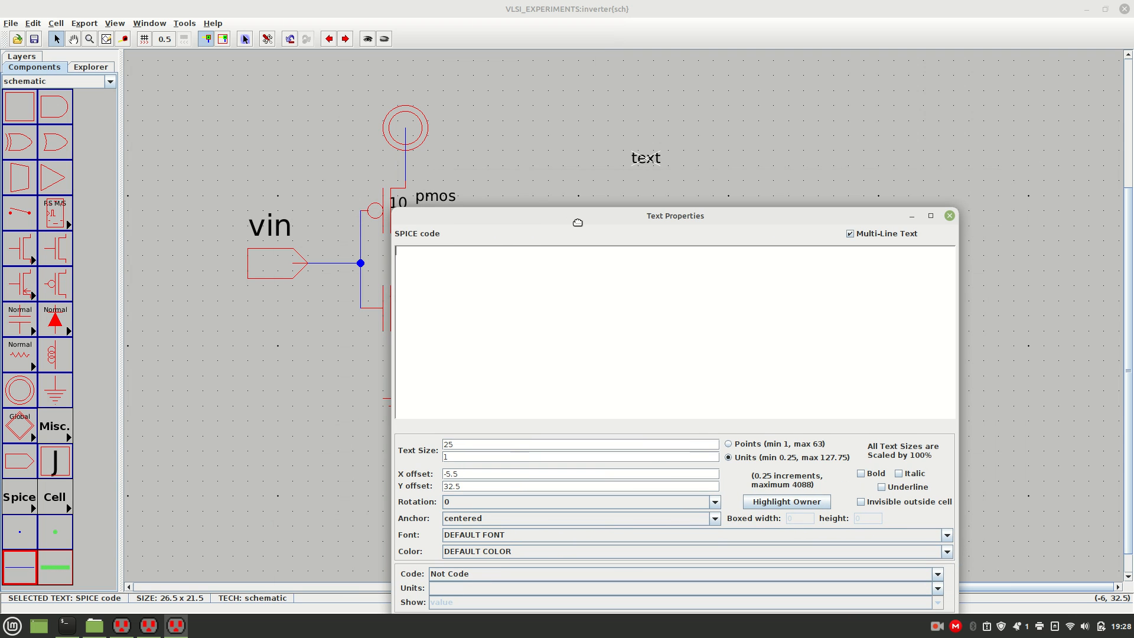
pyautogui.moveTo(578, 222); pyautogui.dragTo(737, 98)
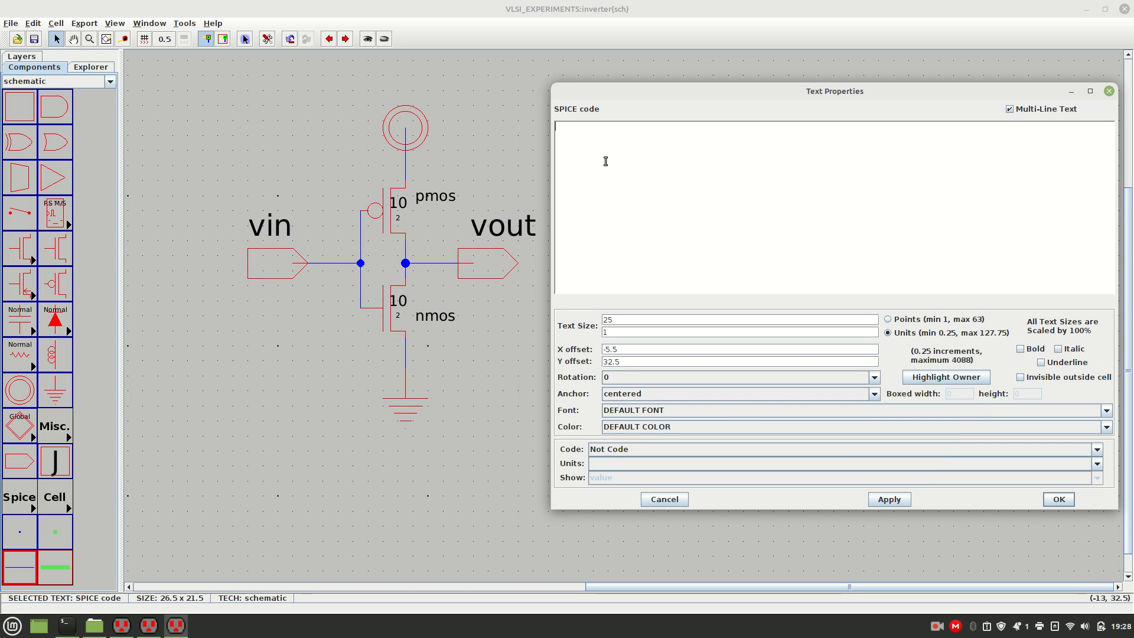
# Step: Enter the source line "vin vin 0 dc 5" in the Spice code and the comment "*v[voltage_name] n+ n-" above it
pyautogui.write('in vin 0')
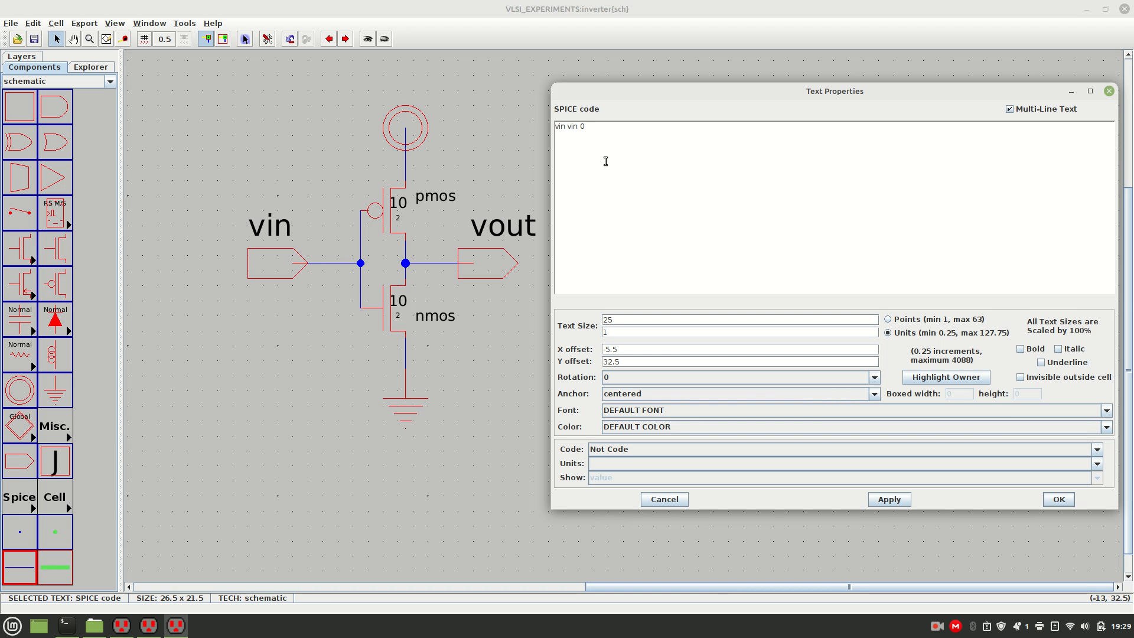
pyautogui.write(' dc 5')
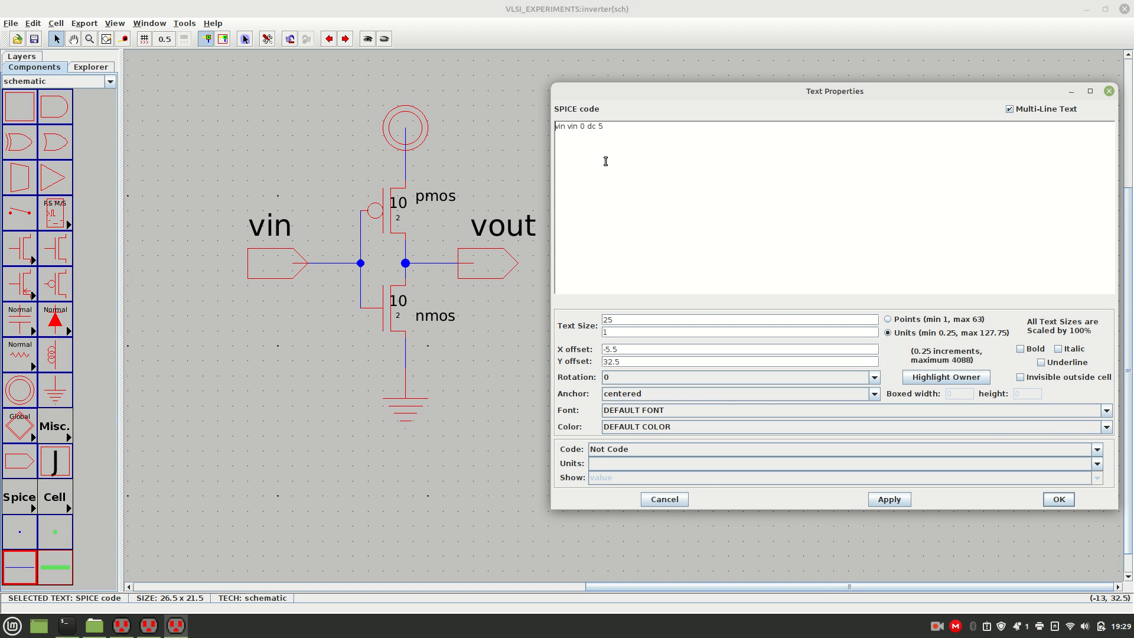
pyautogui.press('Return')
pyautogui.write('voltage n')
pyautogui.press('BackSpace')
pyautogui.press('BackSpace')
pyautogui.write(']')
pyautogui.press('Left')
pyautogui.write('_name')
pyautogui.write('n_')
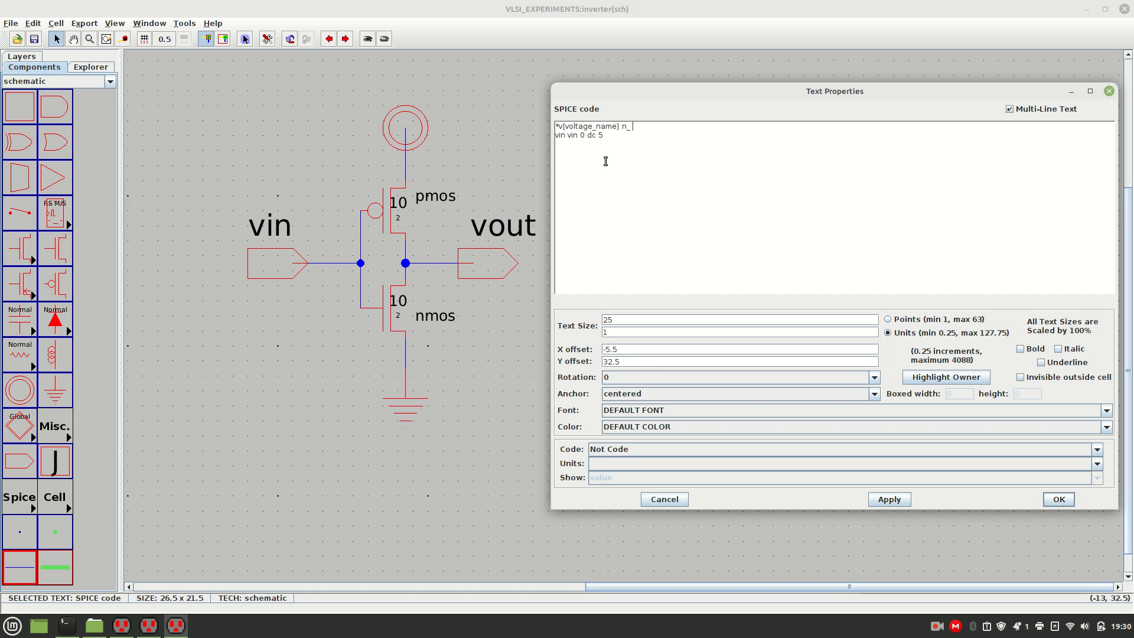
pyautogui.write(' n')
# Step: Change the DC source line to "vdd vdd 0 dc 5", replacing both the source name and the positive node
pyautogui.press('Left')
pyautogui.press('Left')
pyautogui.press('Left')
pyautogui.press('BackSpace')
pyautogui.press('BackSpace')
pyautogui.press('BackSpace')
pyautogui.press('BackSpace')
pyautogui.write('vdd')
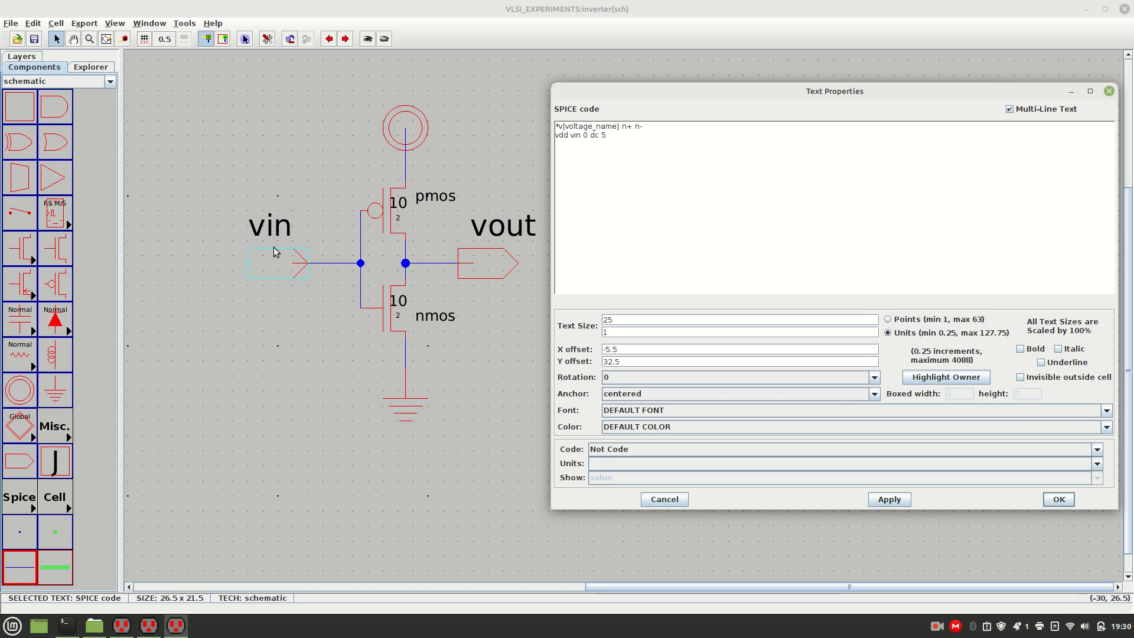
pyautogui.press('BackSpace')
pyautogui.press('BackSpace')
pyautogui.write('dd')
pyautogui.press('Right')
pyautogui.press('Right')
pyautogui.press('Right')
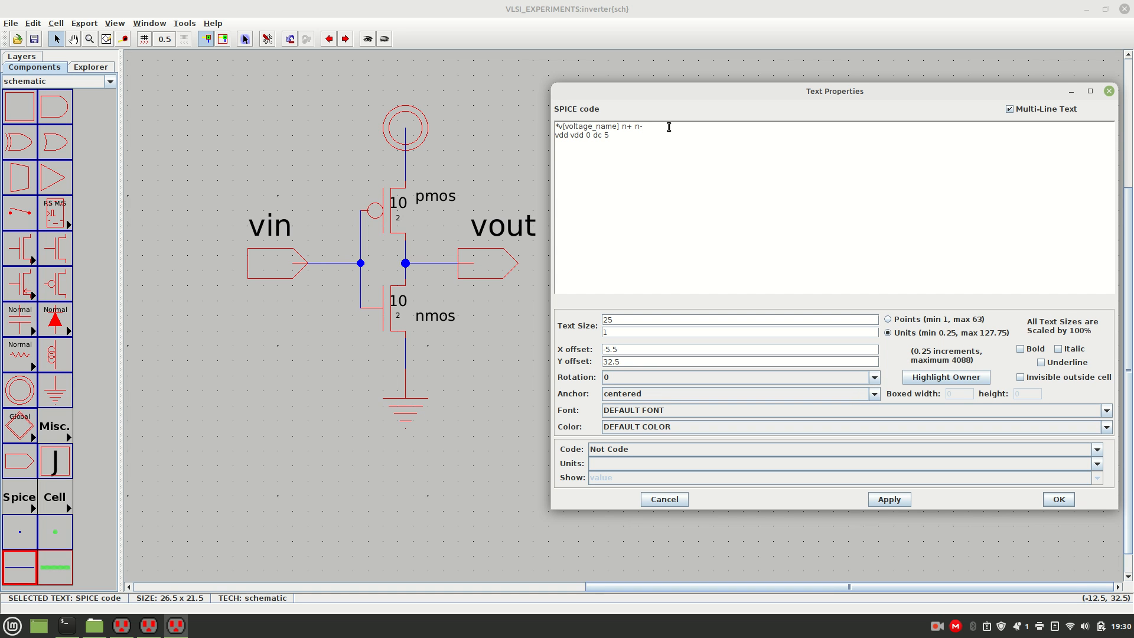
# Step: Complete the DC source comment by appending "[type] [voltage_value]" after n-
pyautogui.write('[]tyoe')
pyautogui.press('BackSpace')
pyautogui.press('BackSpace')
pyautogui.write('pe')
pyautogui.write(' []')
pyautogui.write('voltage-')
pyautogui.press('BackSpace')
pyautogui.write('_value')
# Step: Add the input source line "vin vin 0 pulse" below the vdd line
pyautogui.click(718, 144)
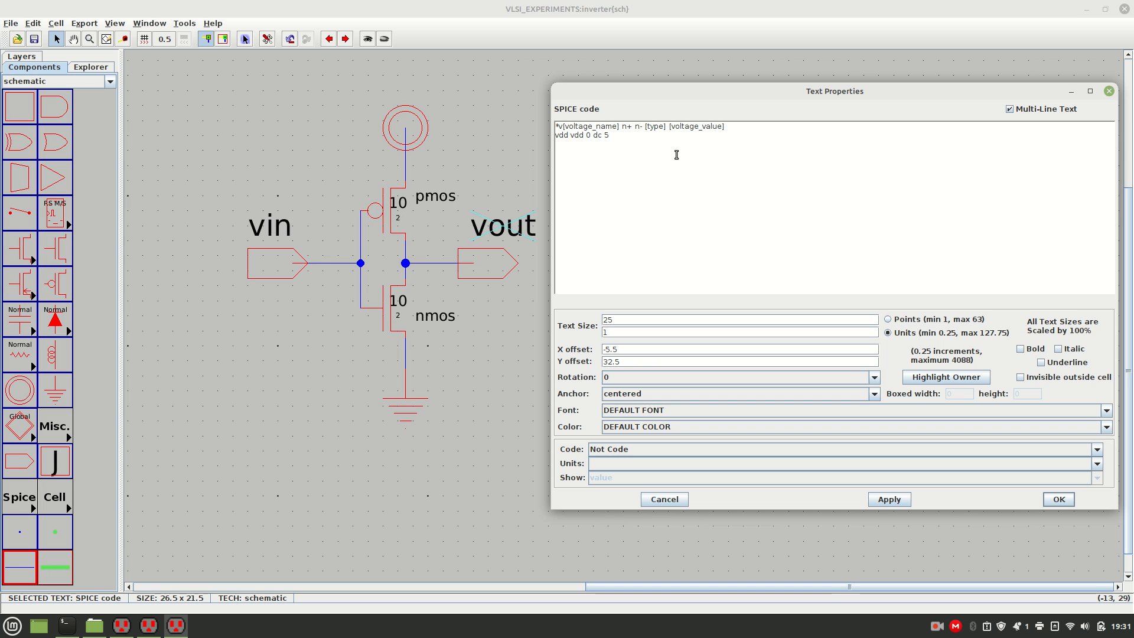
pyautogui.write('in ')
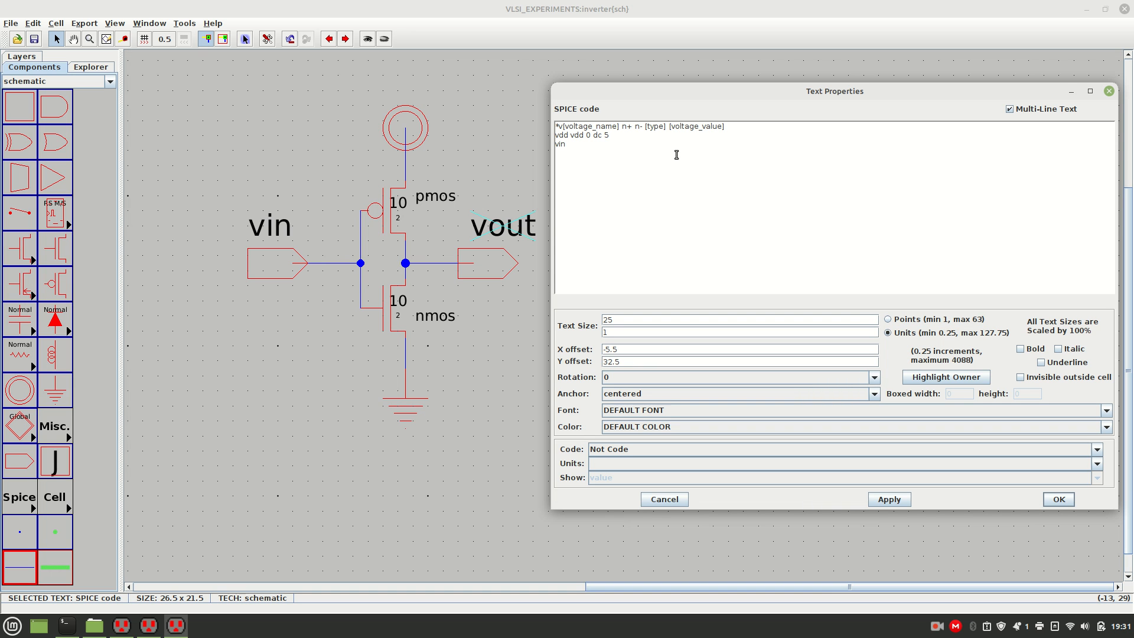
pyautogui.write('vin')
pyautogui.write(' 0 d')
pyautogui.write('c')
pyautogui.press('BackSpace')
pyautogui.press('BackSpace')
pyautogui.write('d')
pyautogui.moveTo(588, 145); pyautogui.dragTo(654, 125)
pyautogui.click(607, 145)
pyautogui.press('BackSpace')
pyautogui.press('BackSpace')
pyautogui.write('pulse')
# Step: Insert a blank line and the comment "*v[voltage_name] n+ n- pulse" above the vin source line
pyautogui.press('Return')
pyautogui.press('Return')
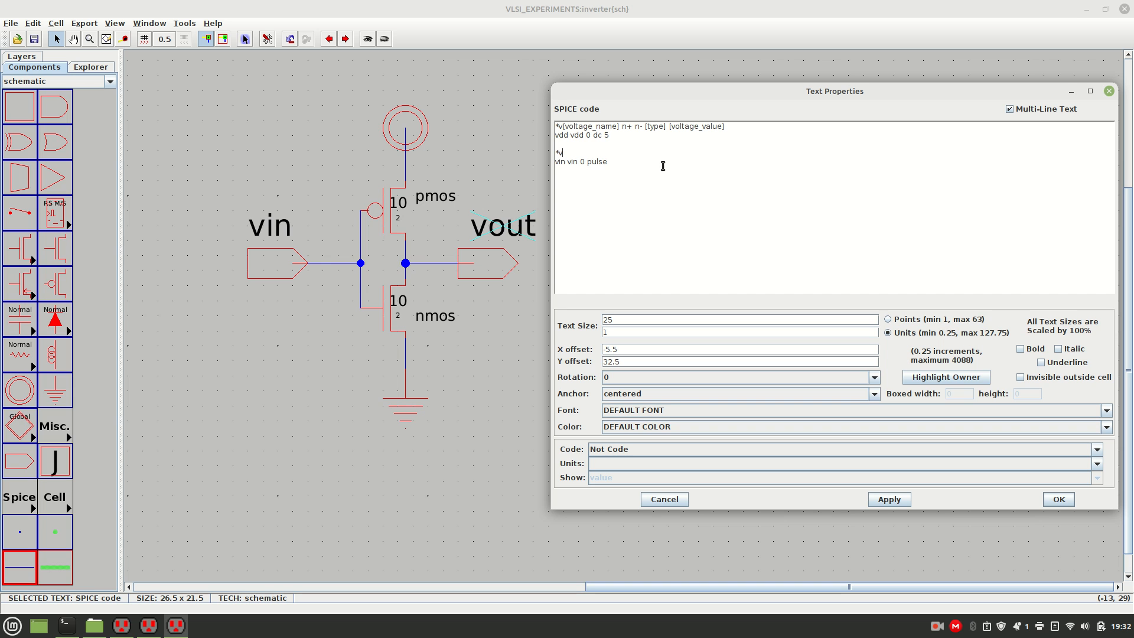
pyautogui.write('[]')
pyautogui.write('voltage_')
pyautogui.write('name')
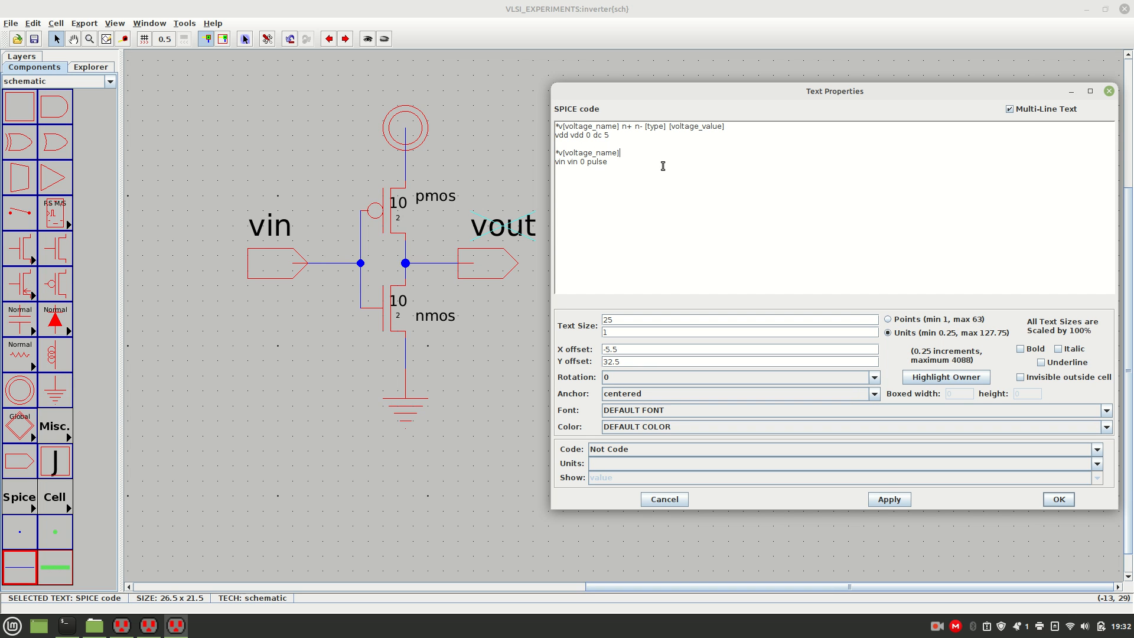
pyautogui.write(' n+ n')
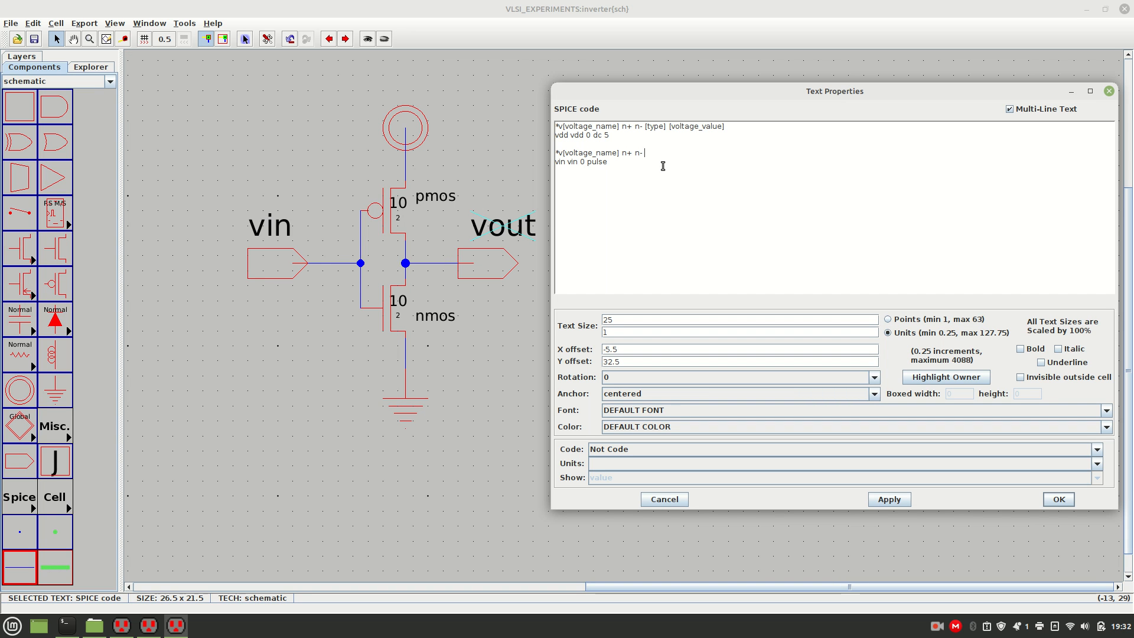
pyautogui.write('- pulse')
# Step: Add initialVoltage and finalVoltage to the pulse comment, with values 0 and 5 in the vin source line
pyautogui.write('initialVoltage')
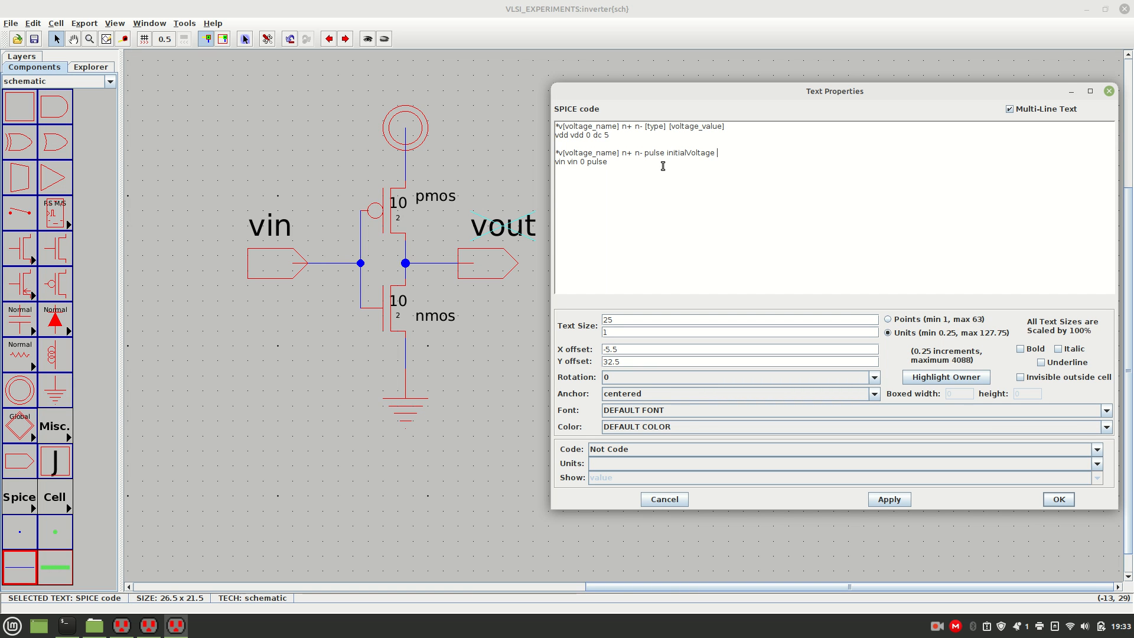
pyautogui.click(663, 166)
pyautogui.write('0')
pyautogui.write('inalVoltage')
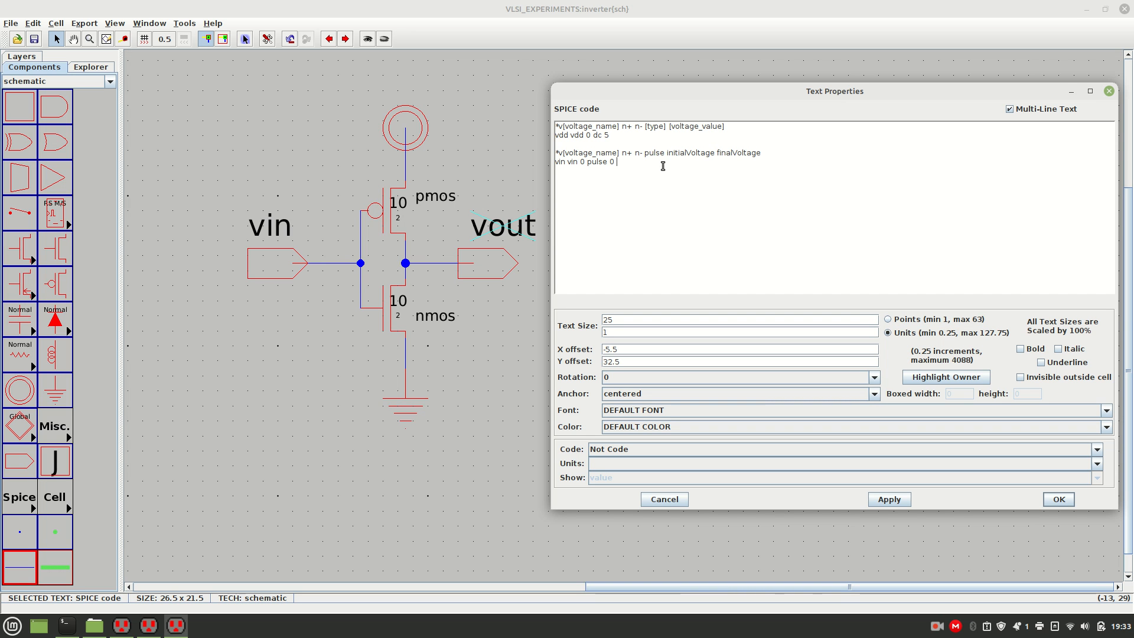
pyautogui.write('5')
# Step: Add delayTime to the pulse comment and a matching delay value of 0 to the vin source line
pyautogui.write('delay')
pyautogui.write('Time vin')
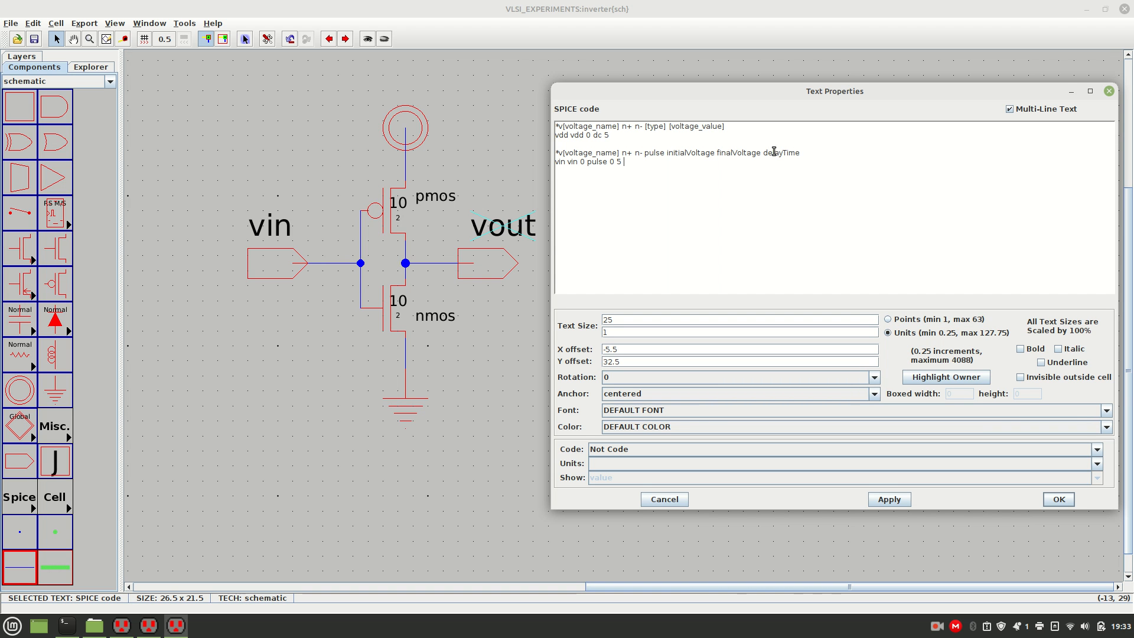
pyautogui.write(' vin 0')
pyautogui.click(801, 156)
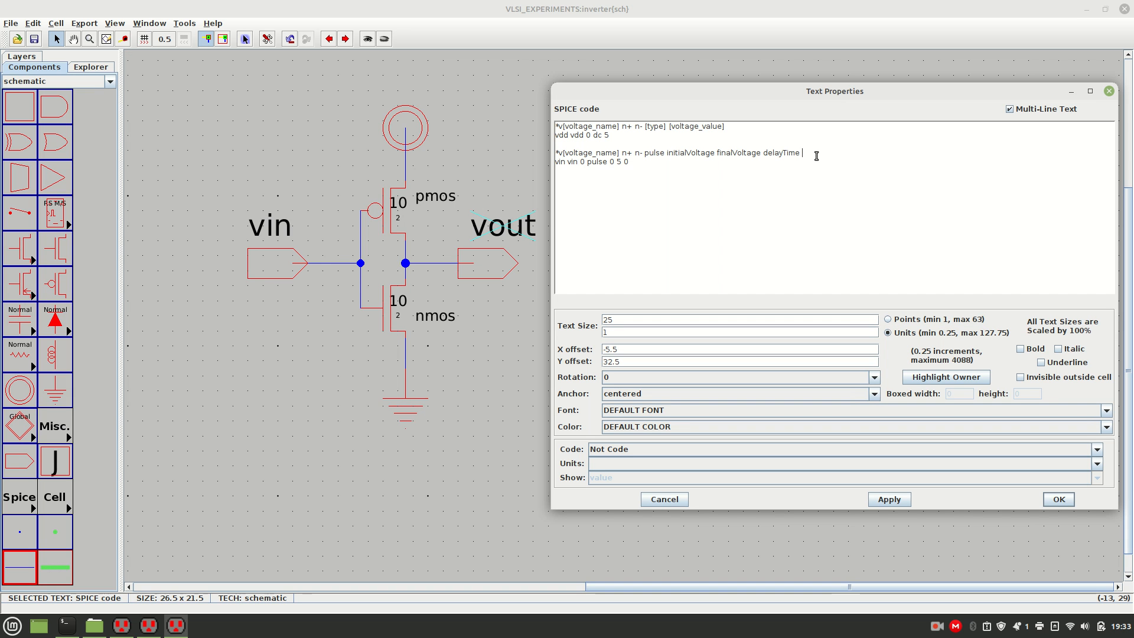
# Step: Add RiseTime and FallTime to the pulse comment, with 1n for each in the vin source line
pyautogui.write('Ris')
pyautogui.write('eTime')
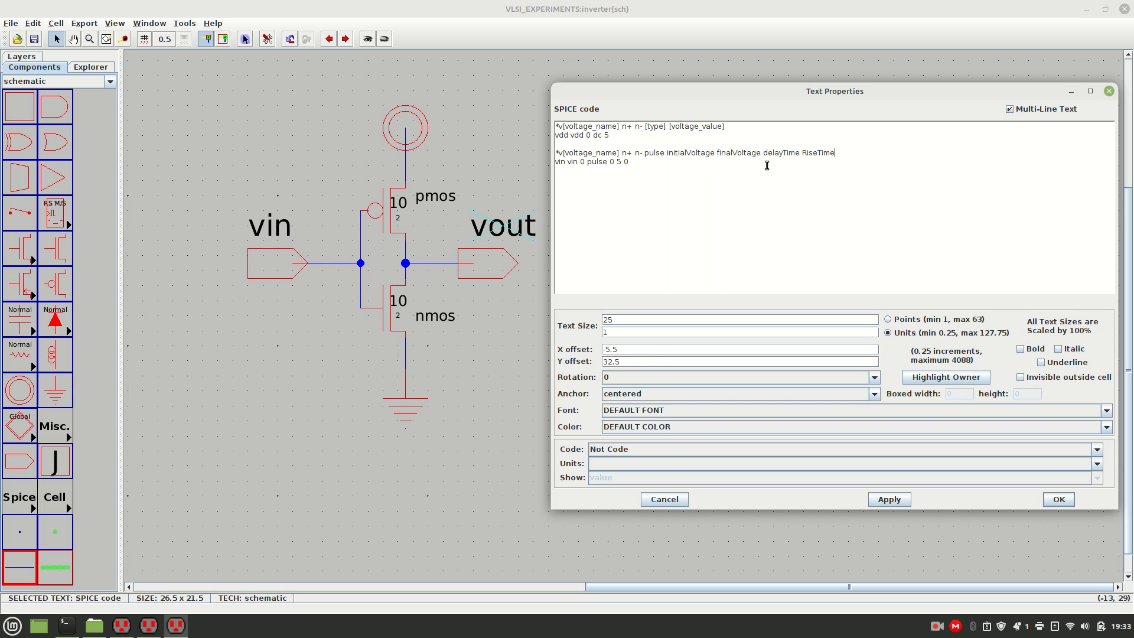
pyautogui.click(673, 161)
pyautogui.write('1n')
pyautogui.click(858, 152)
pyautogui.write('FallTime')
pyautogui.click(750, 165)
pyautogui.write('1n')
# Step: Add TimePeriod after FallTime in the pulse comment, with a value of 10n in the vin source line
pyautogui.click(894, 152)
pyautogui.write('TimePeri')
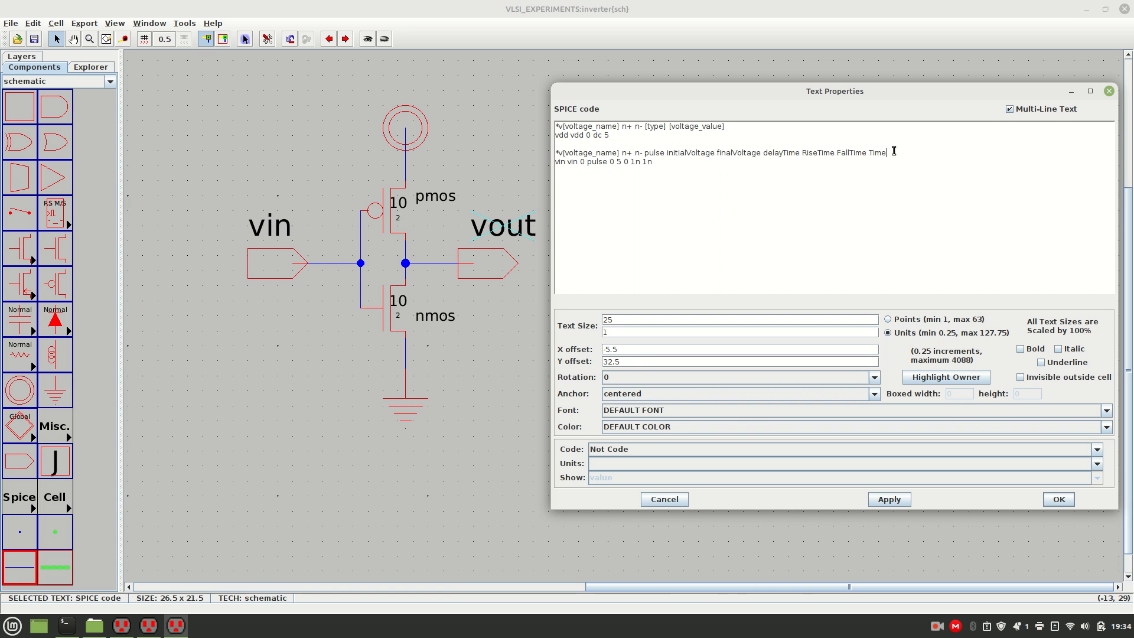
pyautogui.write('od')
pyautogui.write('10')
# Step: Replace the TimePeriod parameter in the pulse comment with PulseWidth
pyautogui.click(933, 154)
pyautogui.press('BackSpace')
pyautogui.press('BackSpace')
pyautogui.press('BackSpace')
pyautogui.press('BackSpace')
pyautogui.press('BackSpace')
pyautogui.press('BackSpace')
pyautogui.press('BackSpace')
pyautogui.press('BackSpace')
pyautogui.press('BackSpace')
pyautogui.press('BackSpace')
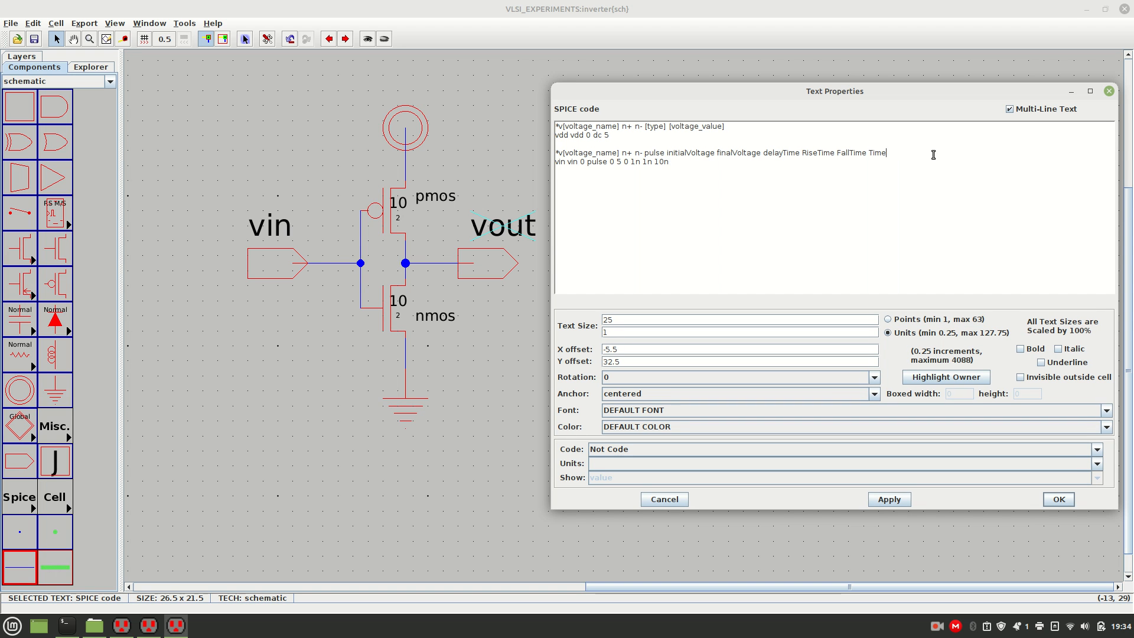
pyautogui.write('PulseWidth')
# Step: Add TimePeriod after PulseWidth in the pulse comment, with a value of 20n in the vin source line
pyautogui.write('TimePe')
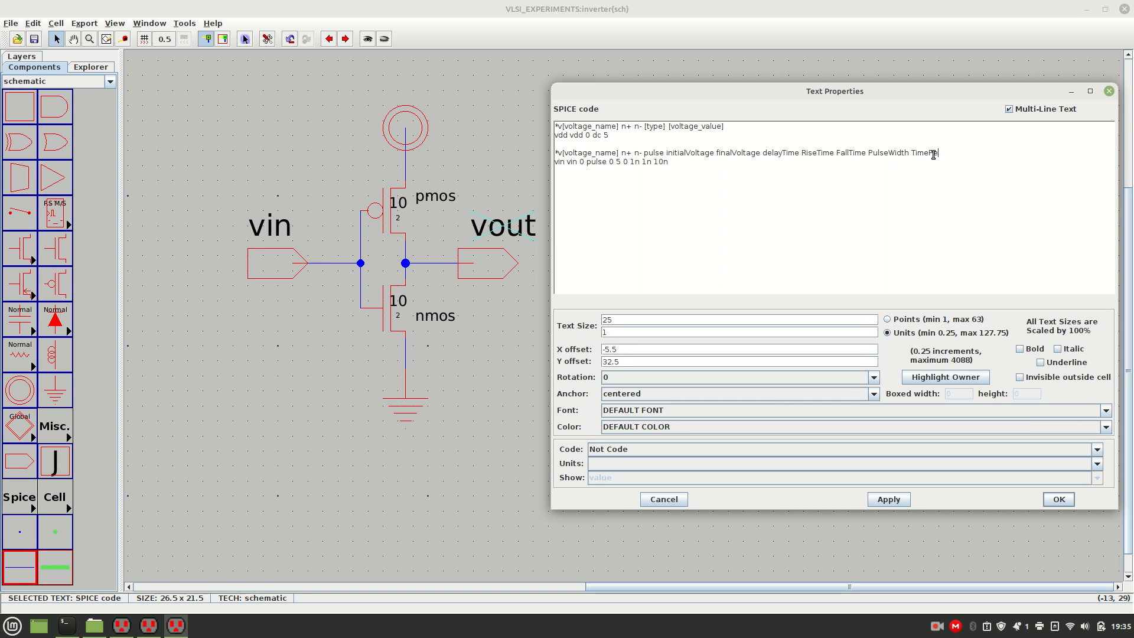
pyautogui.write('riod')
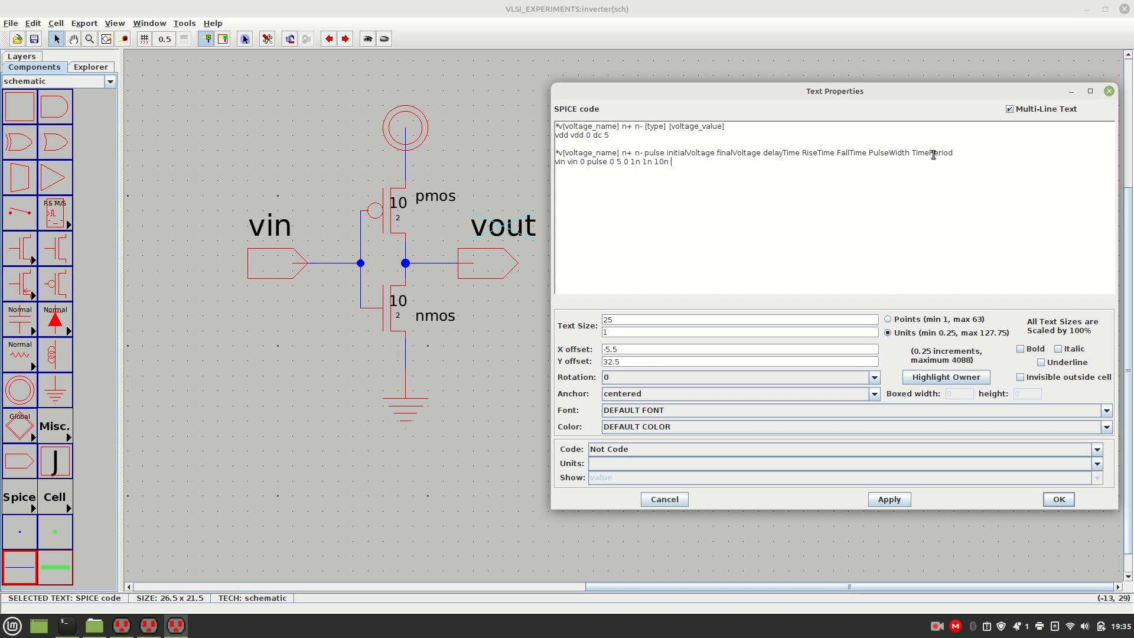
pyautogui.write('20n')
pyautogui.doubleClick(627, 162)
pyautogui.moveTo(643, 161); pyautogui.dragTo(669, 162)
pyautogui.moveTo(672, 162); pyautogui.dragTo(687, 162)
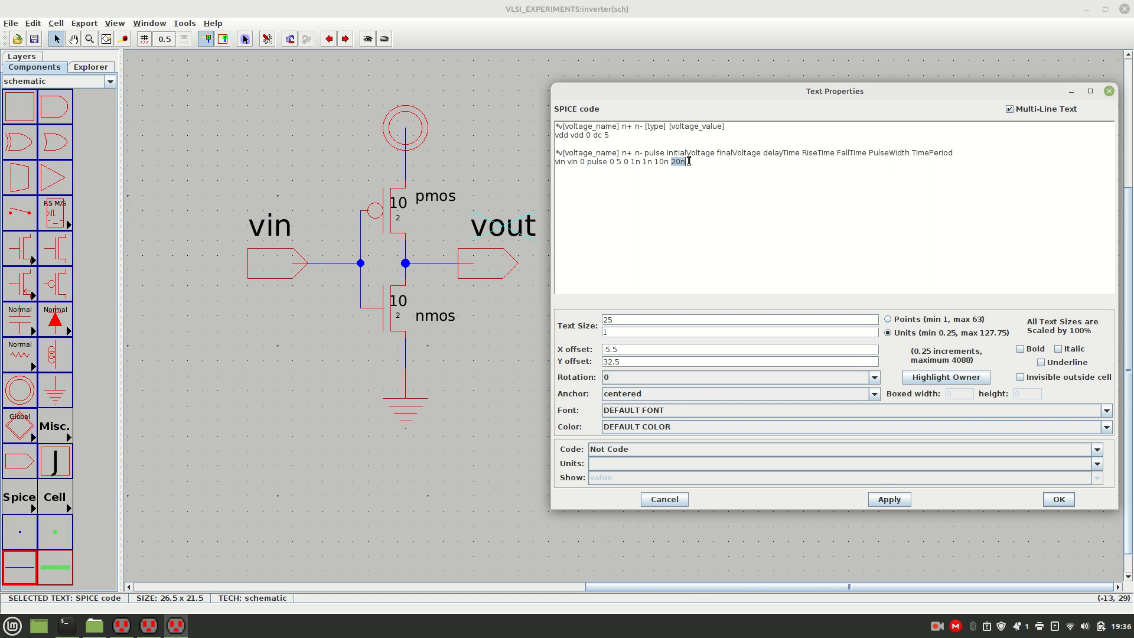
# Step: Add the command ".tran 200n" below the vin source line, with the comment "*Transient Analysis" above it
pyautogui.click(708, 160)
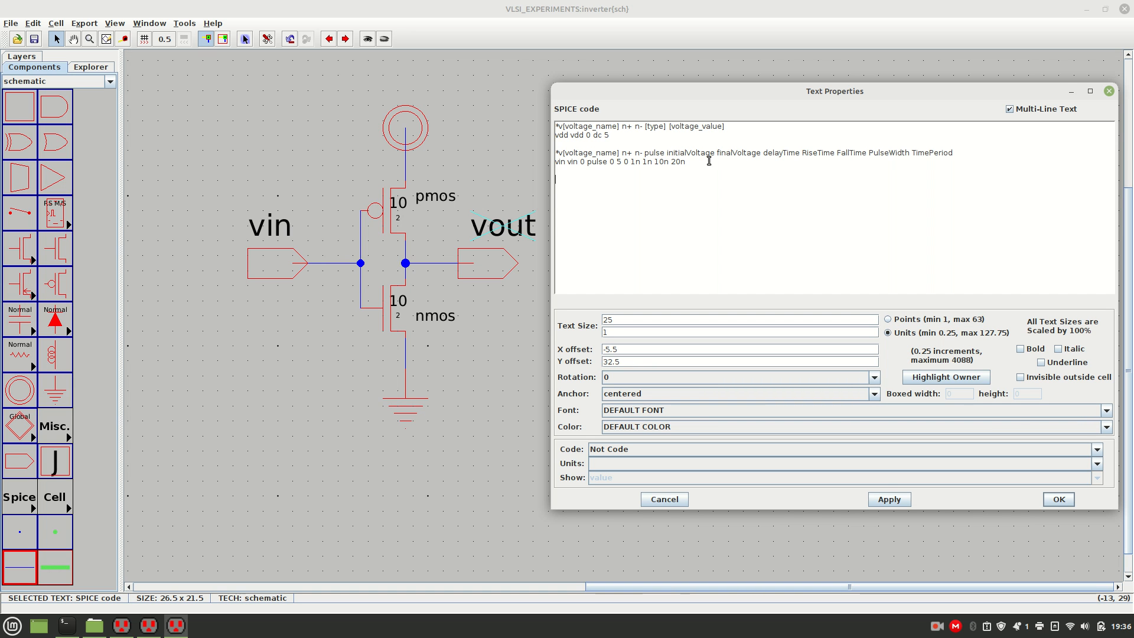
pyautogui.press('Return')
pyautogui.press('Return')
pyautogui.write('.tran 200n')
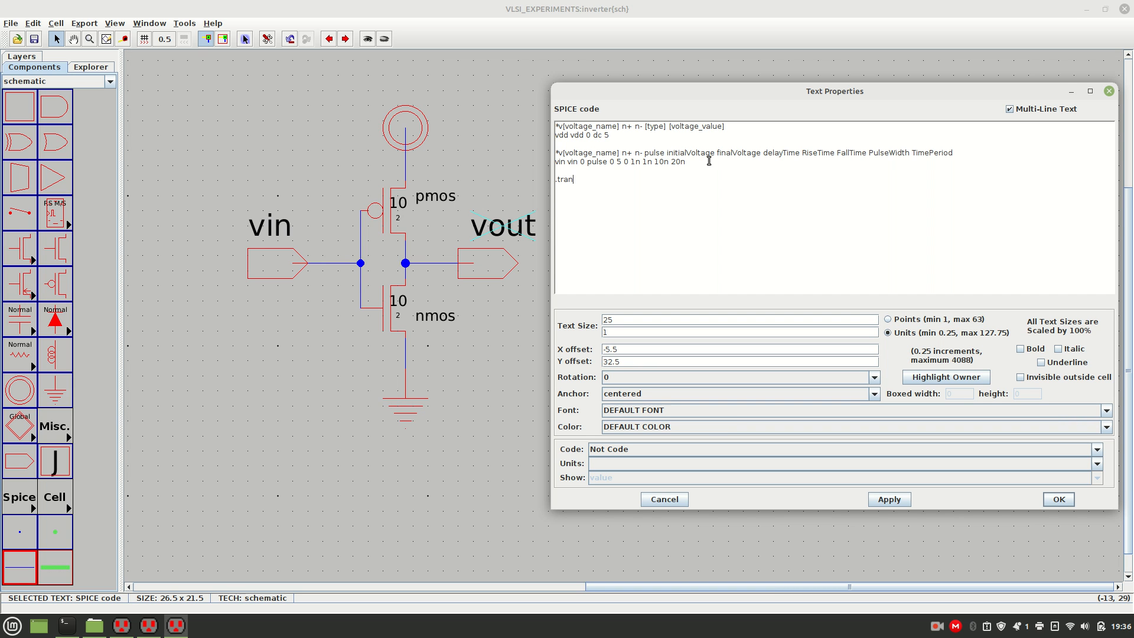
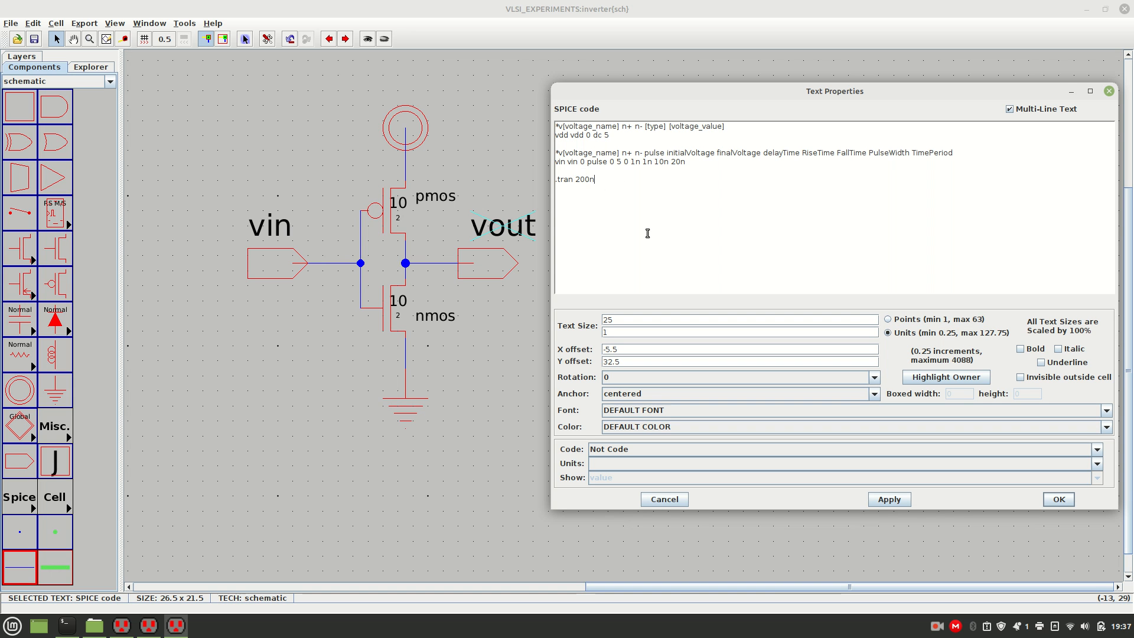
pyautogui.press('Return')
pyautogui.write('*Tran')
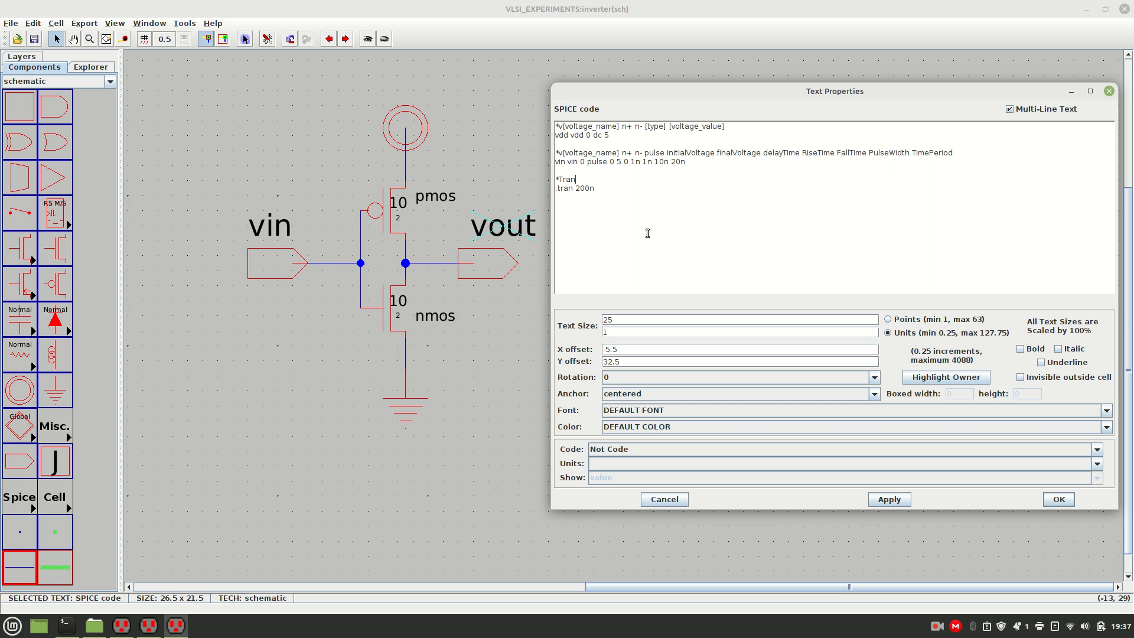
pyautogui.write('sient Analysis')
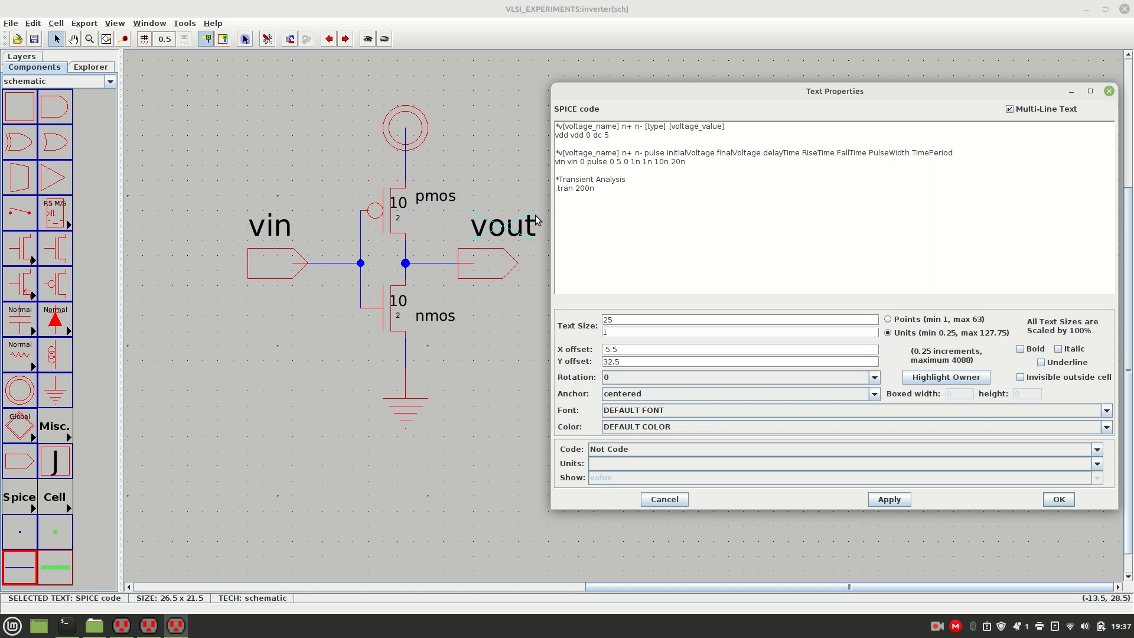
# Step: Add the comment "*Include c5 models.txt file" below the transient command, followed by the line ".include C5_models.txt"
pyautogui.click(652, 182)
pyautogui.write('*Include c5')
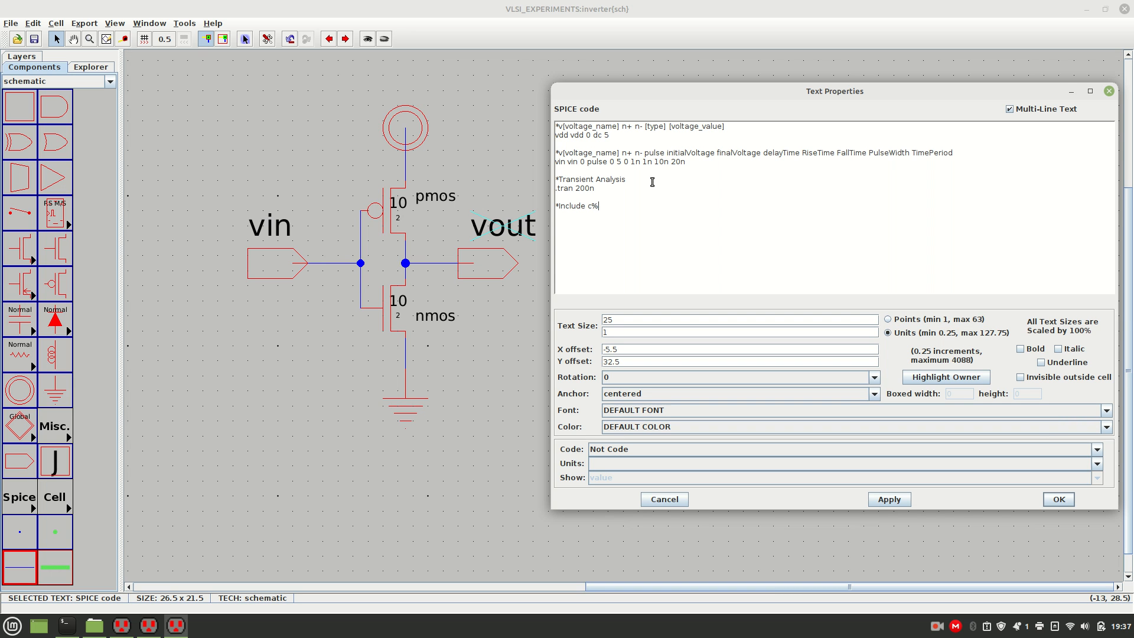
pyautogui.write(' models.txt file')
pyautogui.press('Return')
pyautogui.write('.include')
pyautogui.write('c5')
pyautogui.press('BackSpace')
pyautogui.press('BackSpace')
pyautogui.write('C5_models.txt')
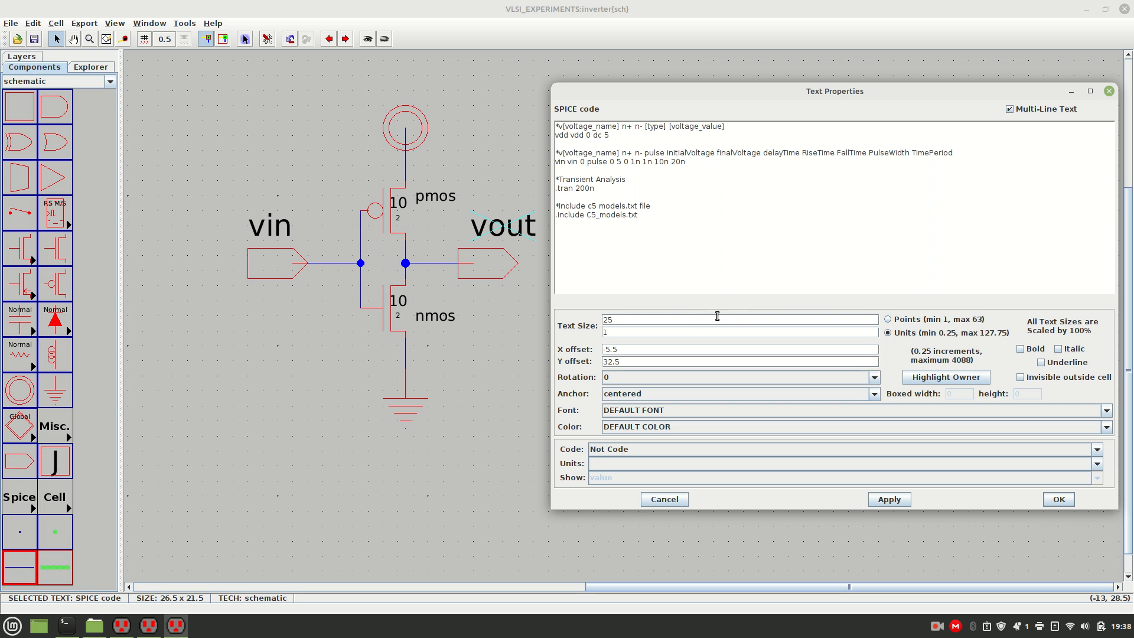
# Step: Apply the Spice code changes and move the code block below the inverter's ground symbol
pyautogui.click(888, 501)
pyautogui.click(1058, 500)
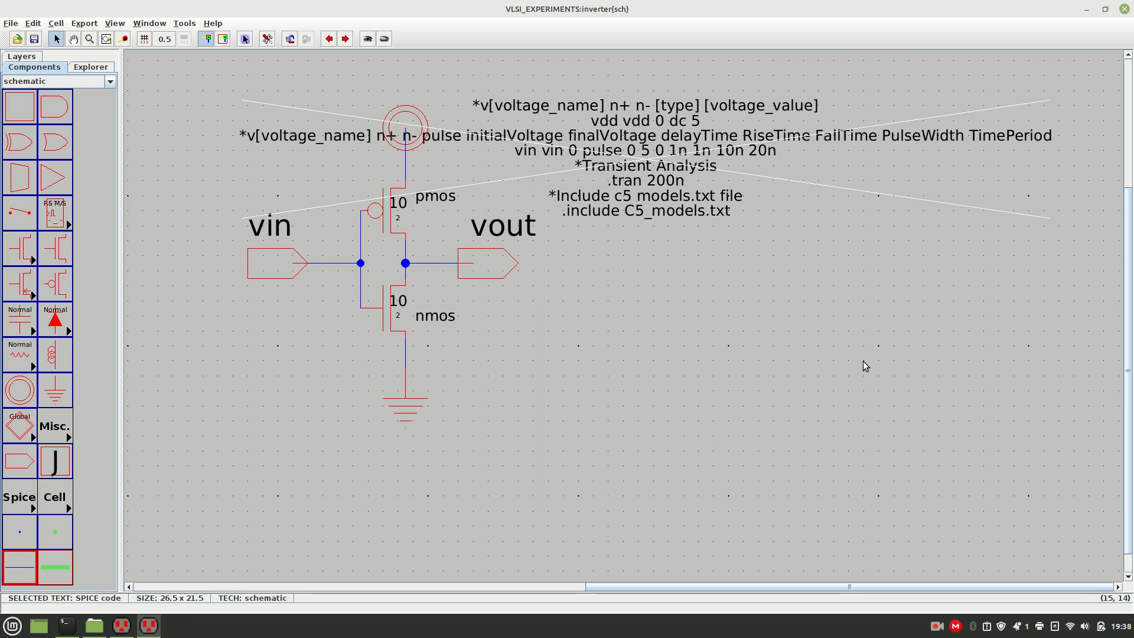
pyautogui.moveTo(648, 152); pyautogui.dragTo(571, 478)
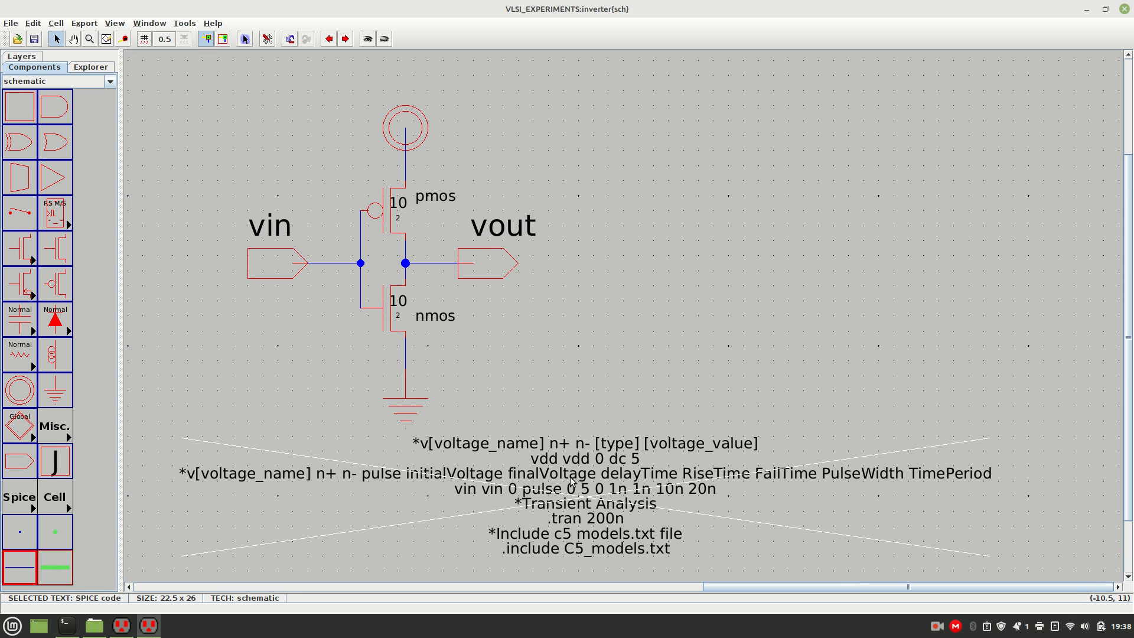
pyautogui.click(640, 400)
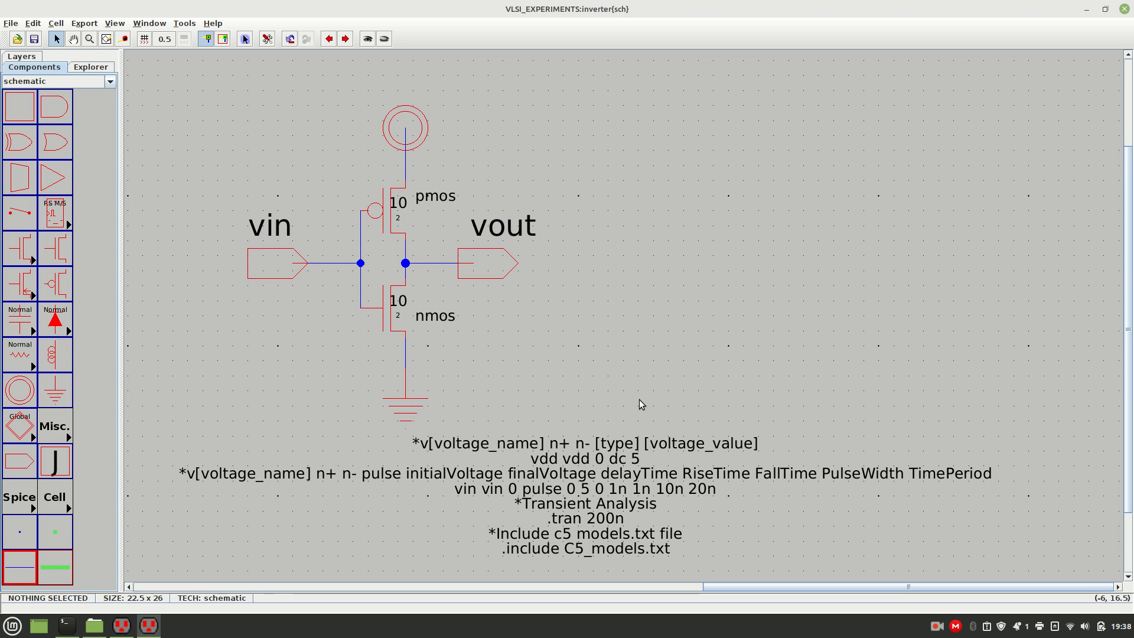
# Step: Start saving the library under a new location, creating and opening a default-named new folder inside Music/VLSI
pyautogui.click(17, 27)
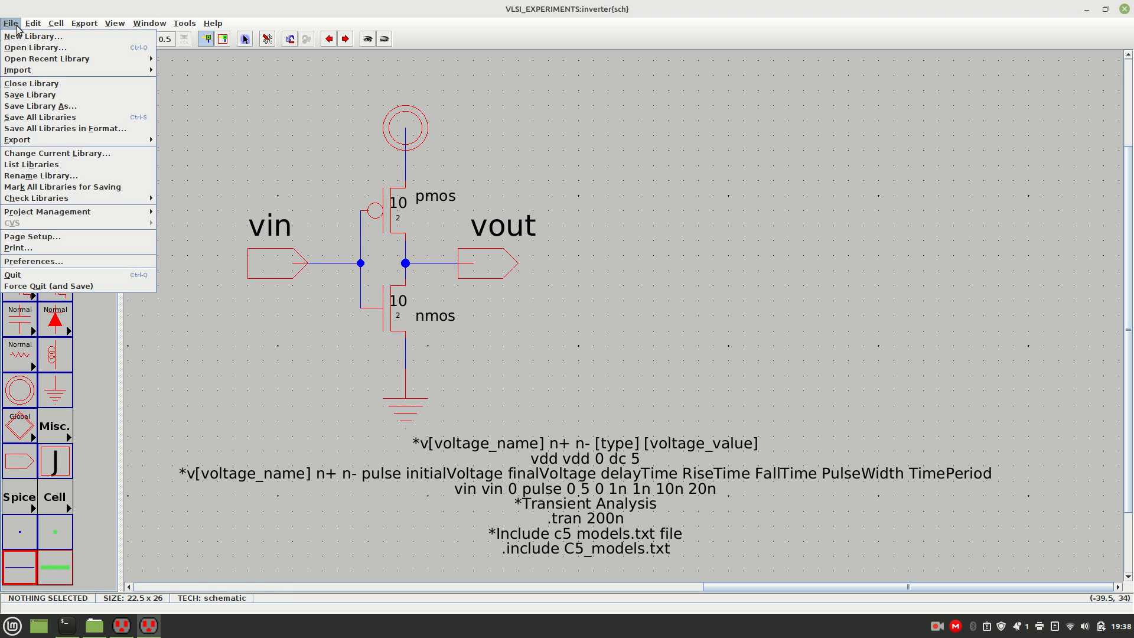
pyautogui.click(44, 106)
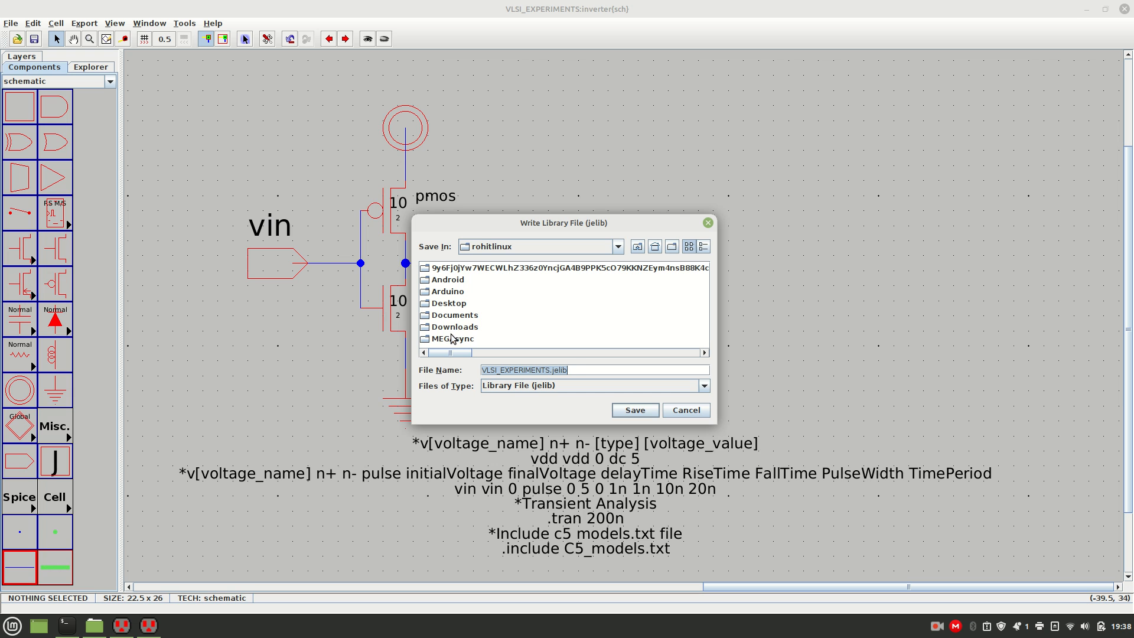
pyautogui.moveTo(449, 352); pyautogui.dragTo(535, 351)
pyautogui.doubleClick(497, 281)
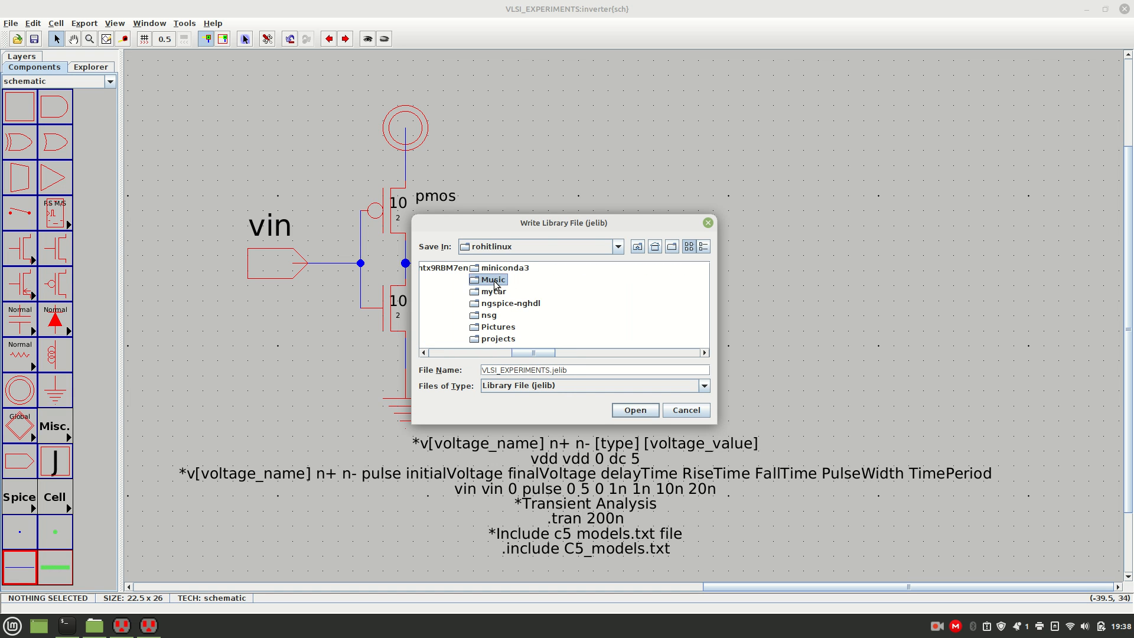
pyautogui.doubleClick(446, 281)
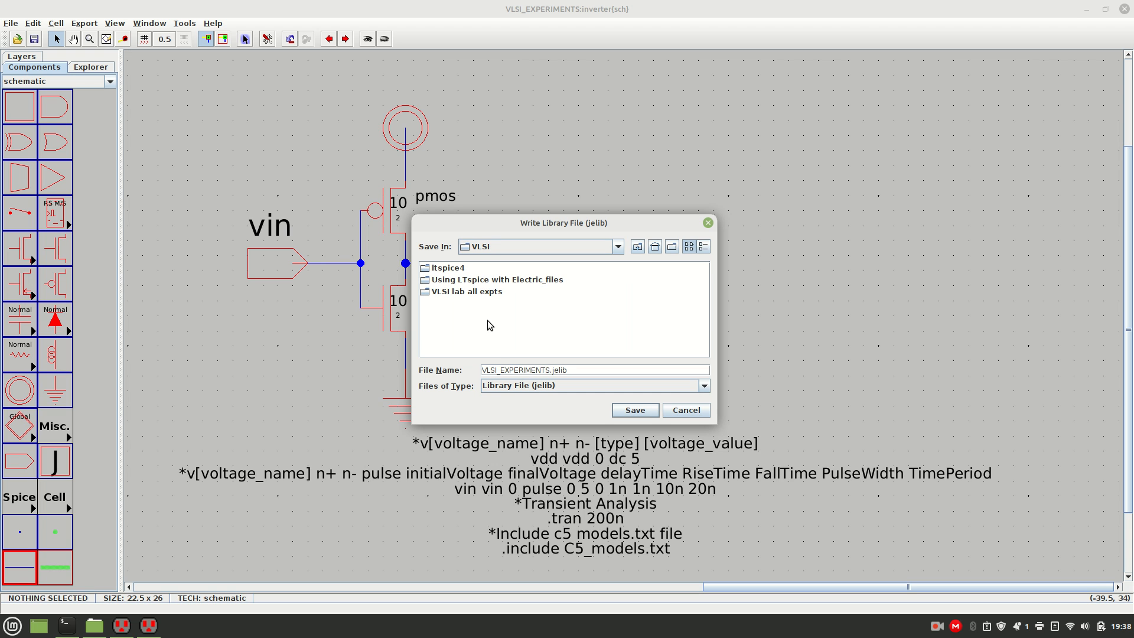
pyautogui.click(638, 247)
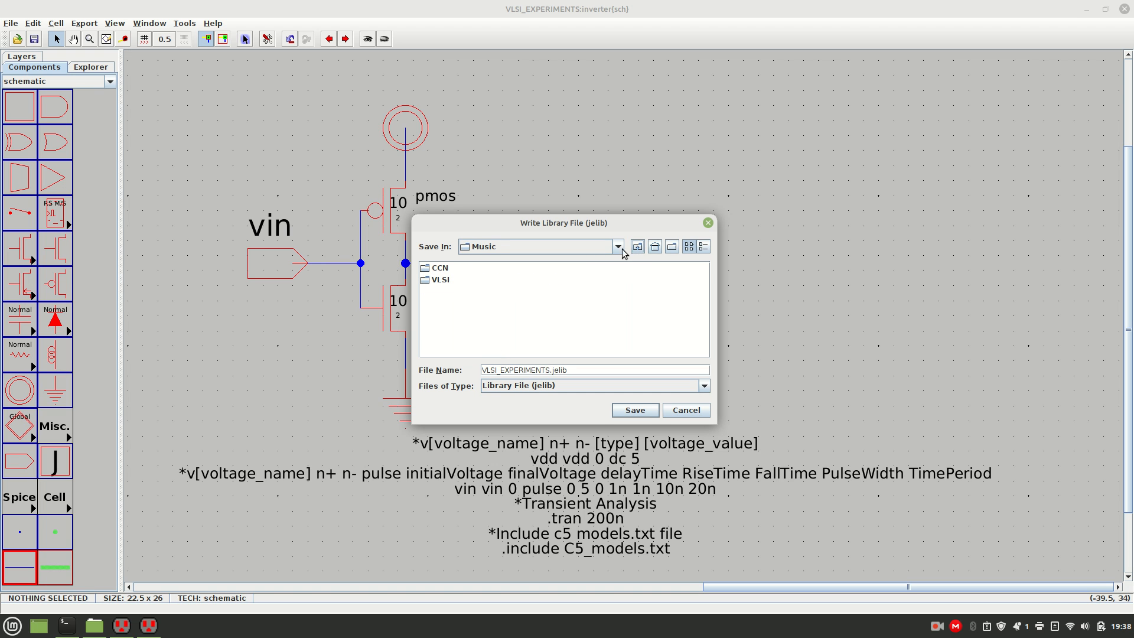
pyautogui.doubleClick(440, 281)
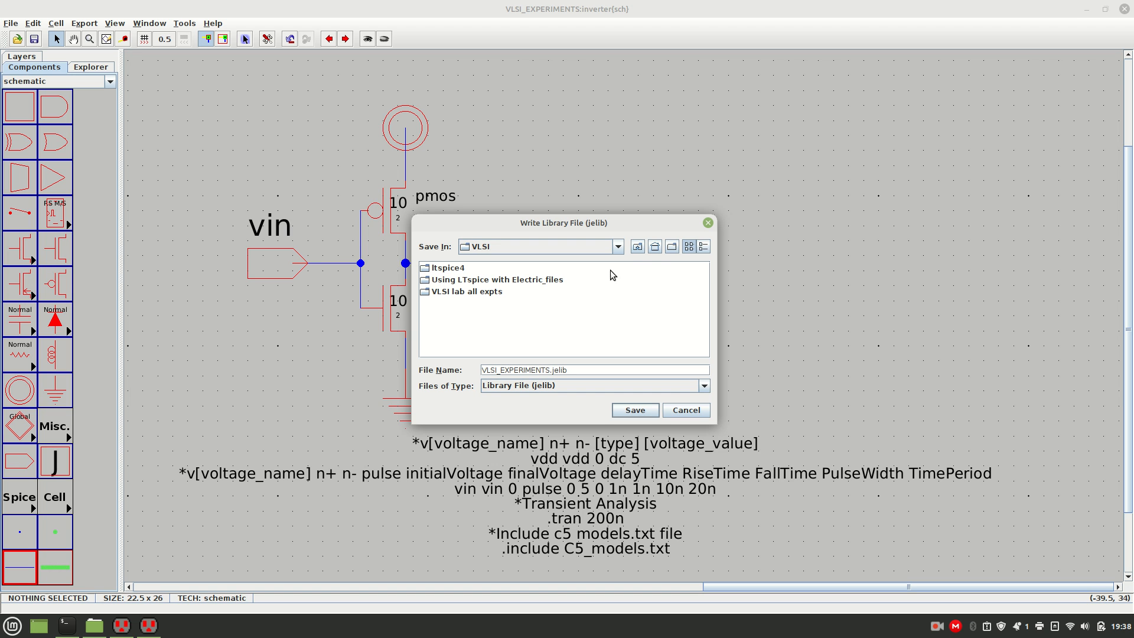
pyautogui.click(674, 247)
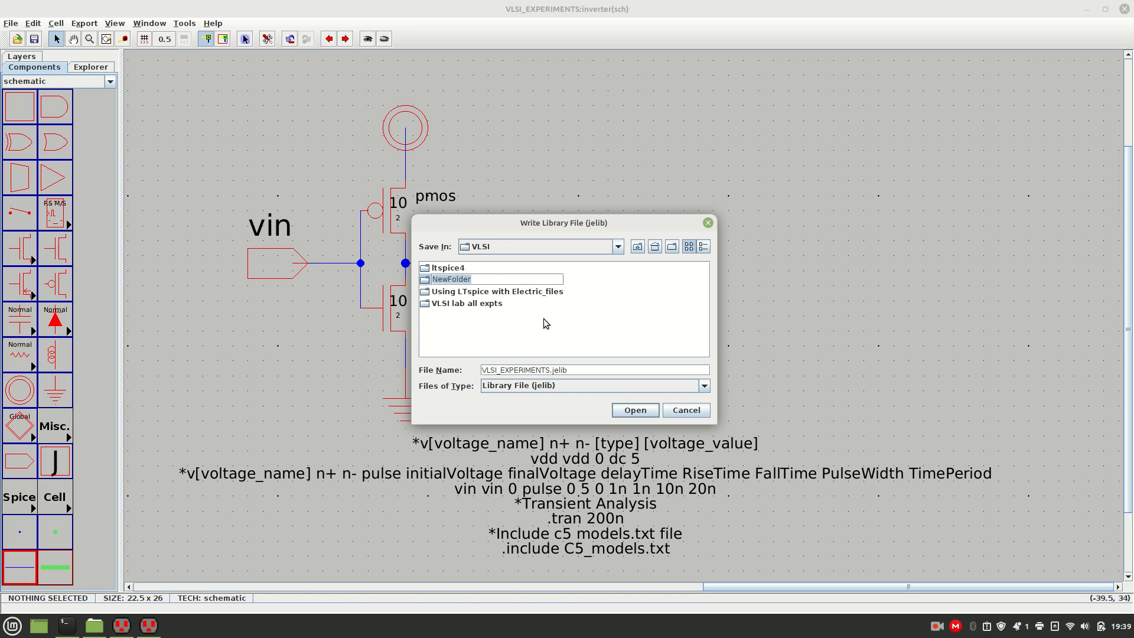
pyautogui.press('Return')
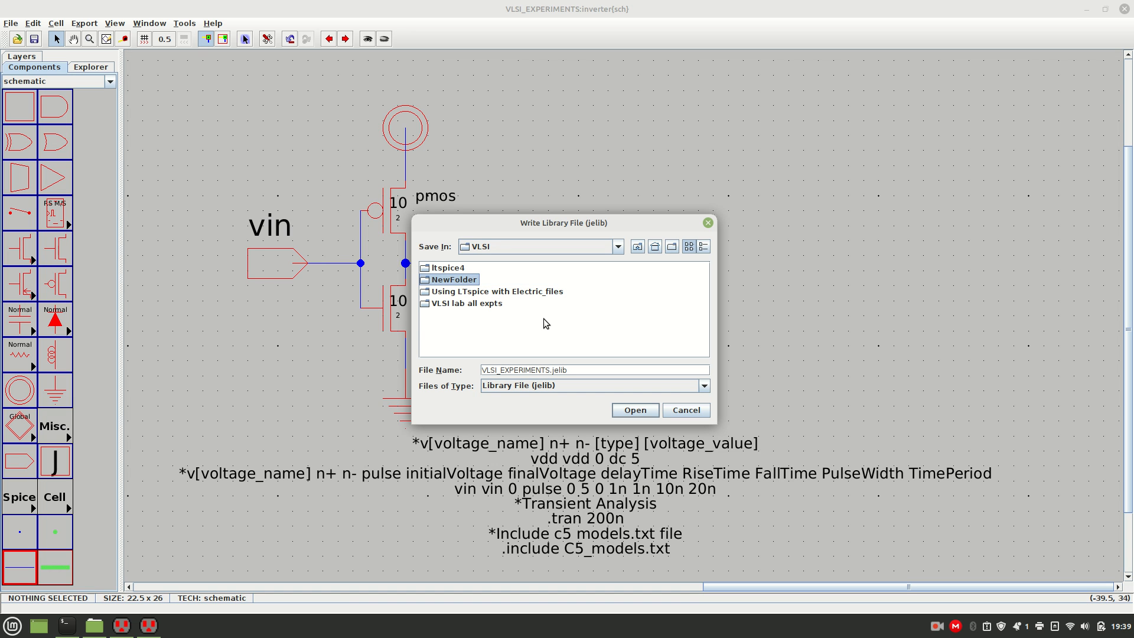
pyautogui.doubleClick(444, 282)
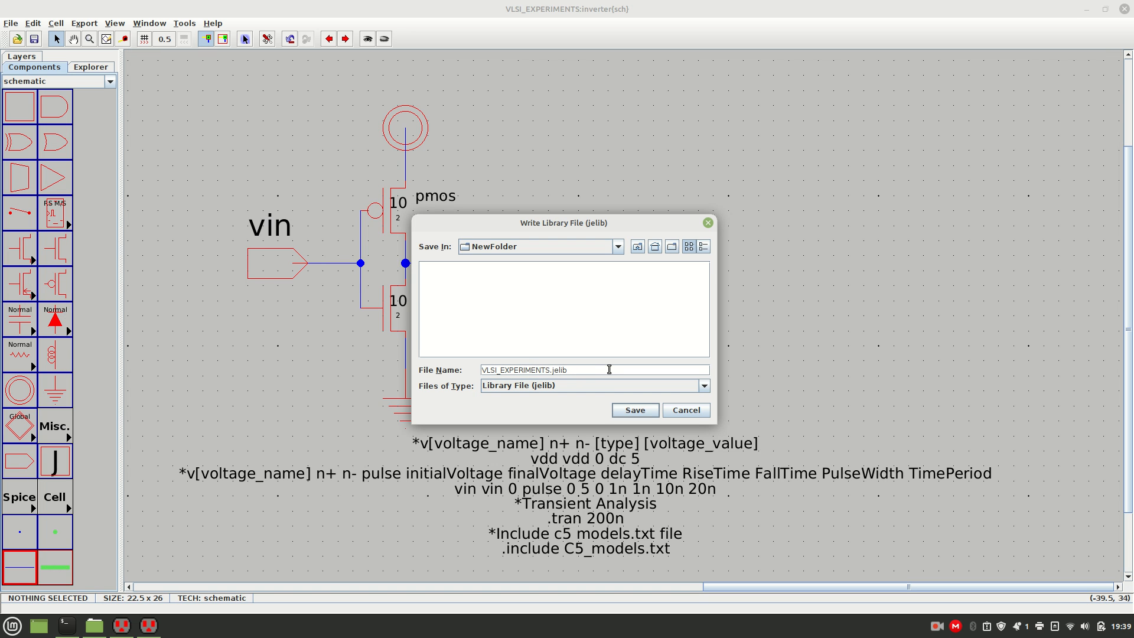
# Step: Save the library as VLSI_EXPERIMENTS.jelib in the new folder and close Electric
pyautogui.click(634, 409)
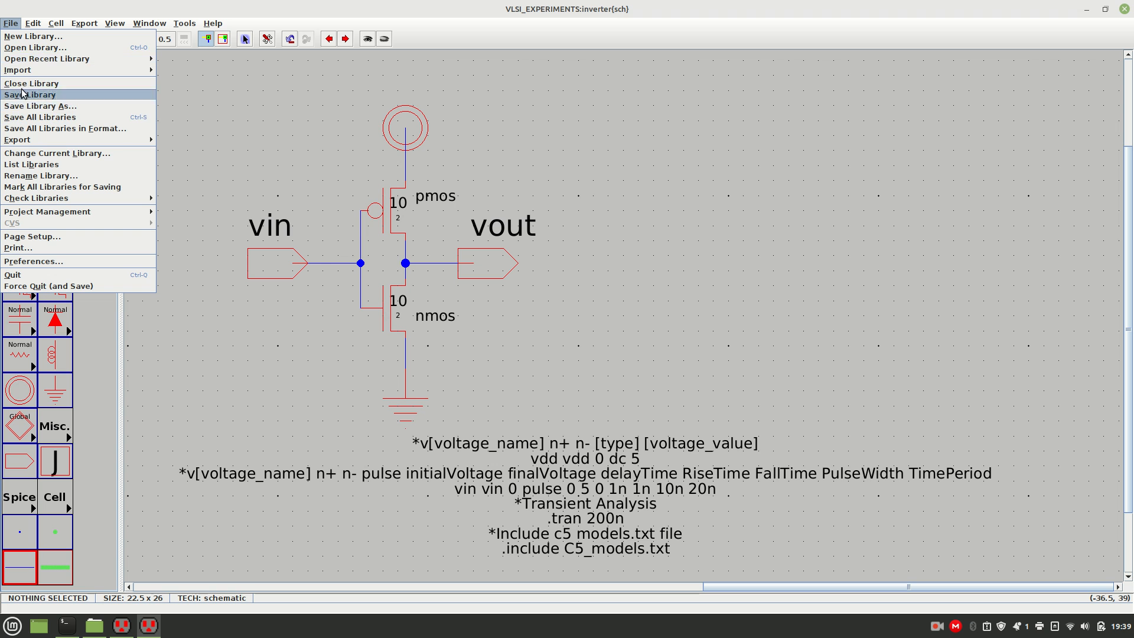
pyautogui.click(30, 95)
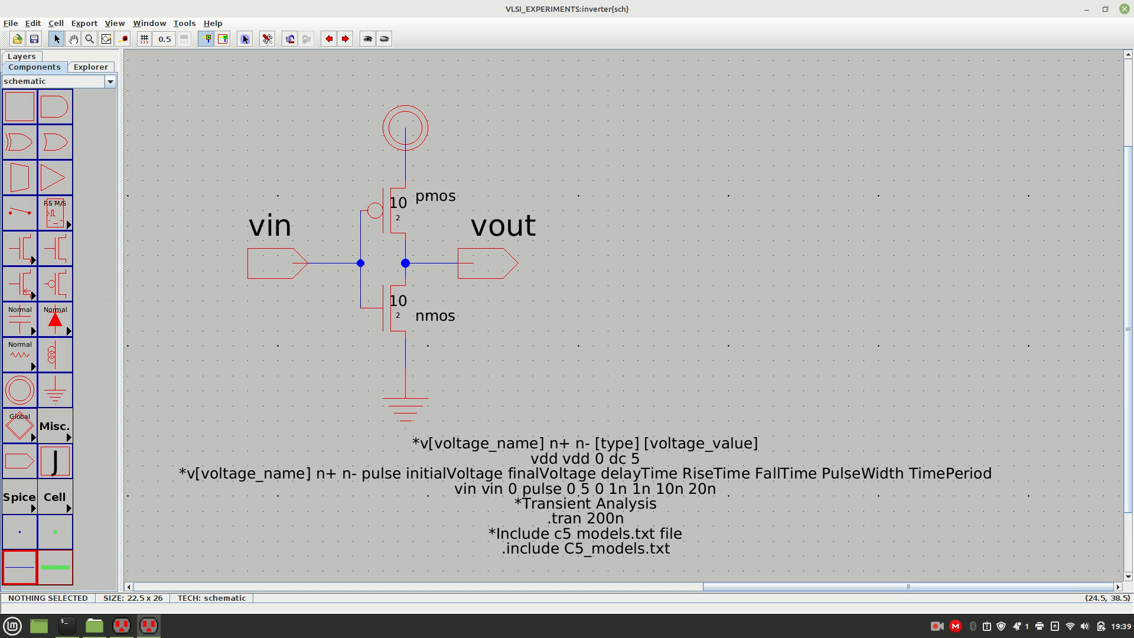
pyautogui.click(1124, 9)
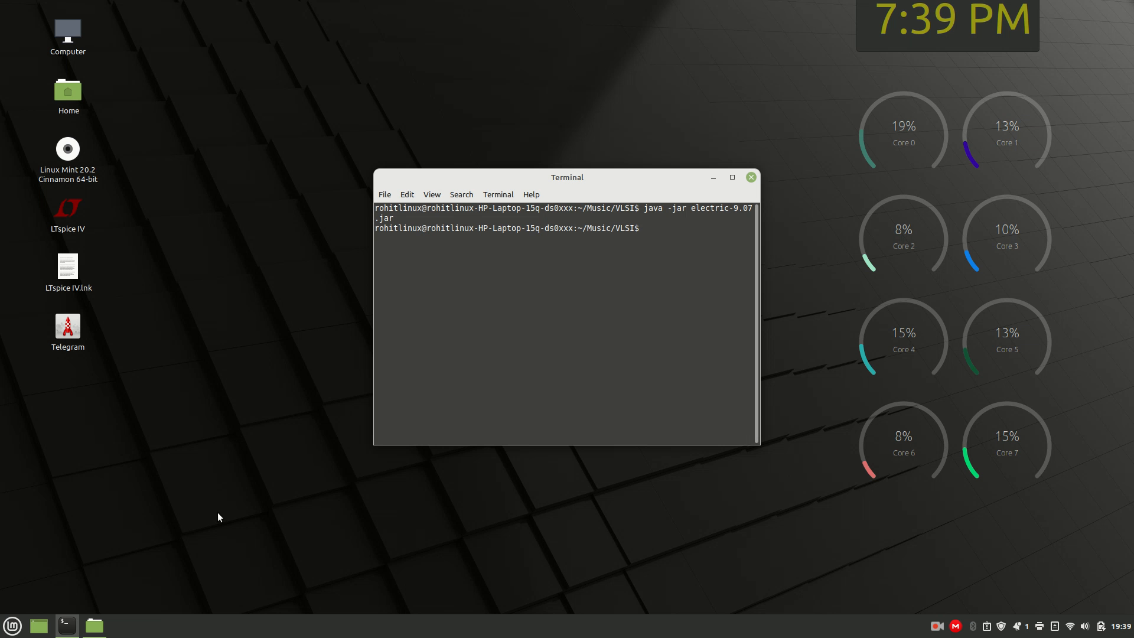
# Step: Switch to the file manager and copy C5_models.txt from the VLSI folder into NewFolder beside the saved library
pyautogui.click(95, 625)
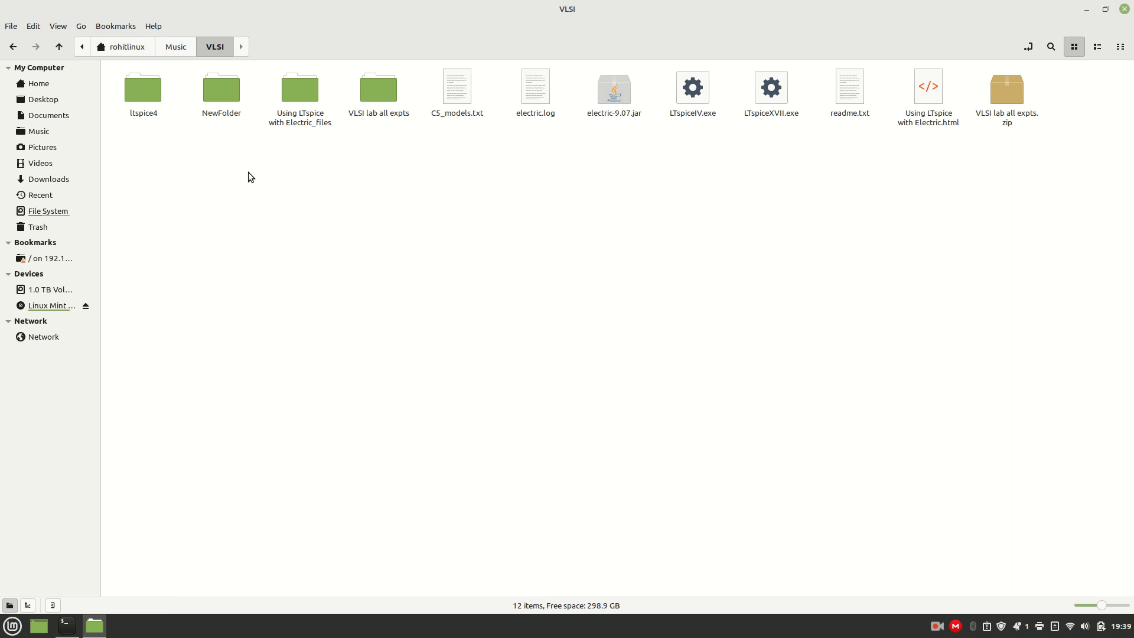
pyautogui.click(450, 102)
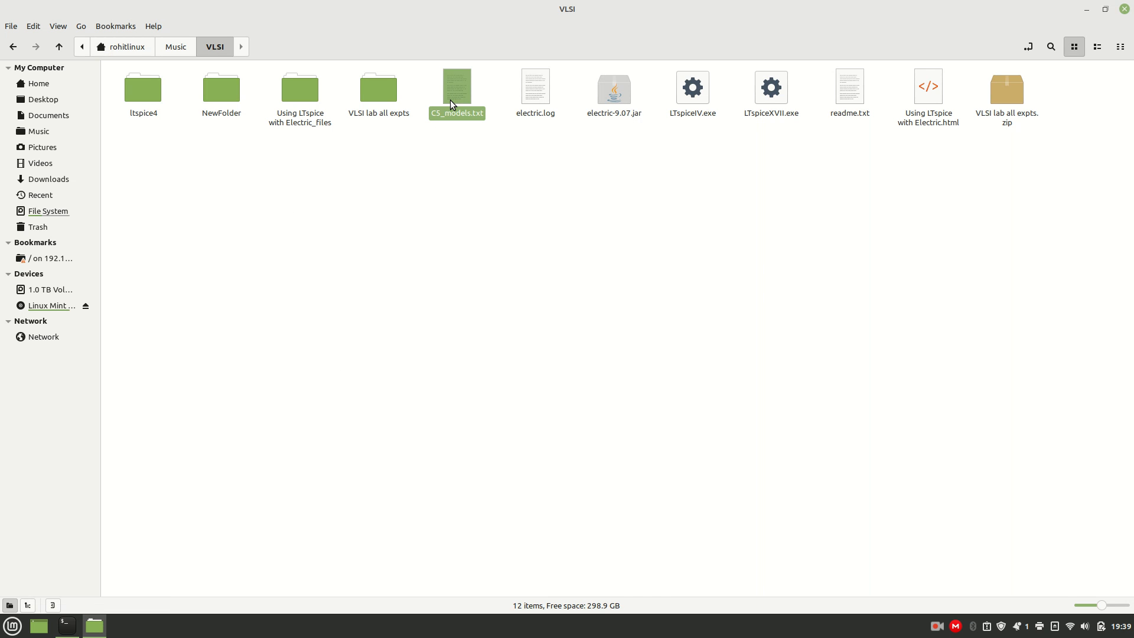
pyautogui.hotkey('ctrl', 'x')
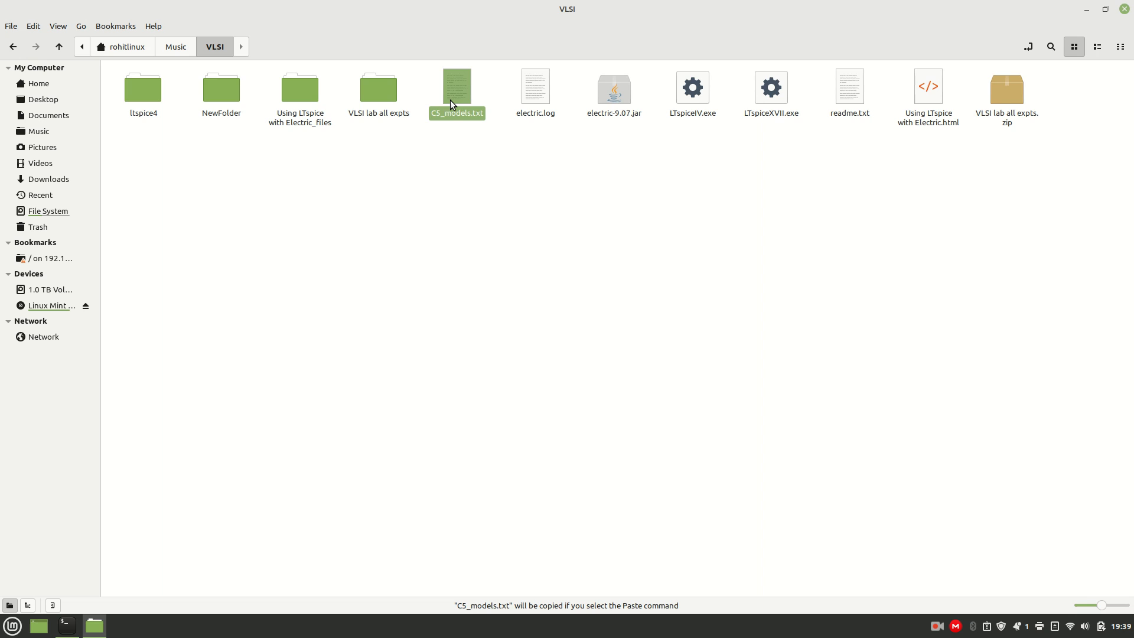
pyautogui.doubleClick(222, 83)
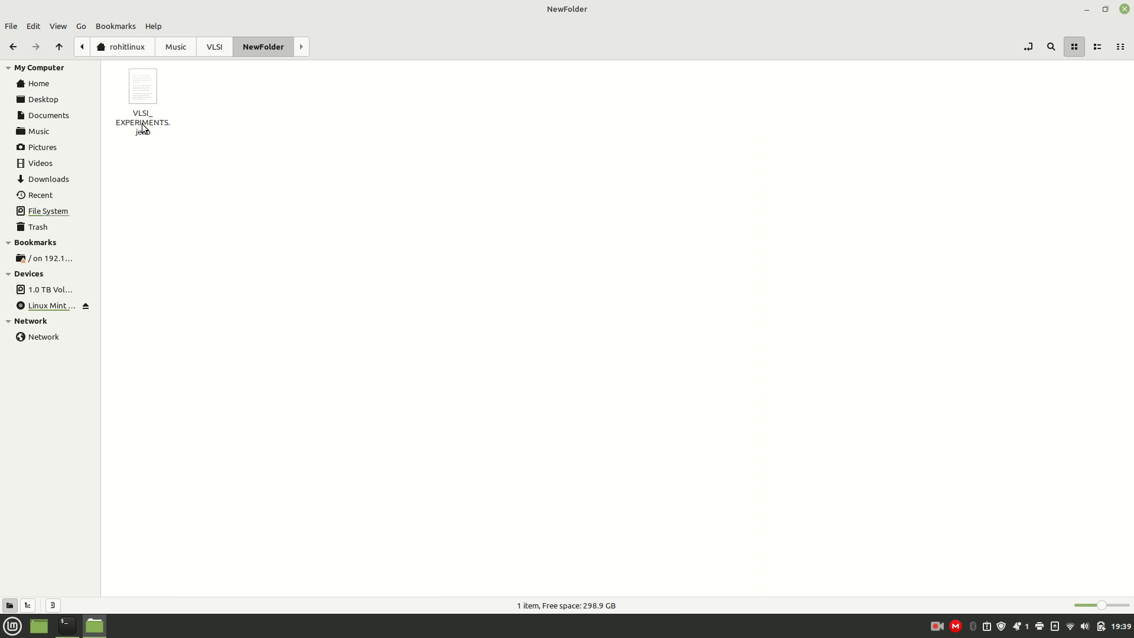
pyautogui.hotkey('ctrl', 'v')
pyautogui.click(265, 197)
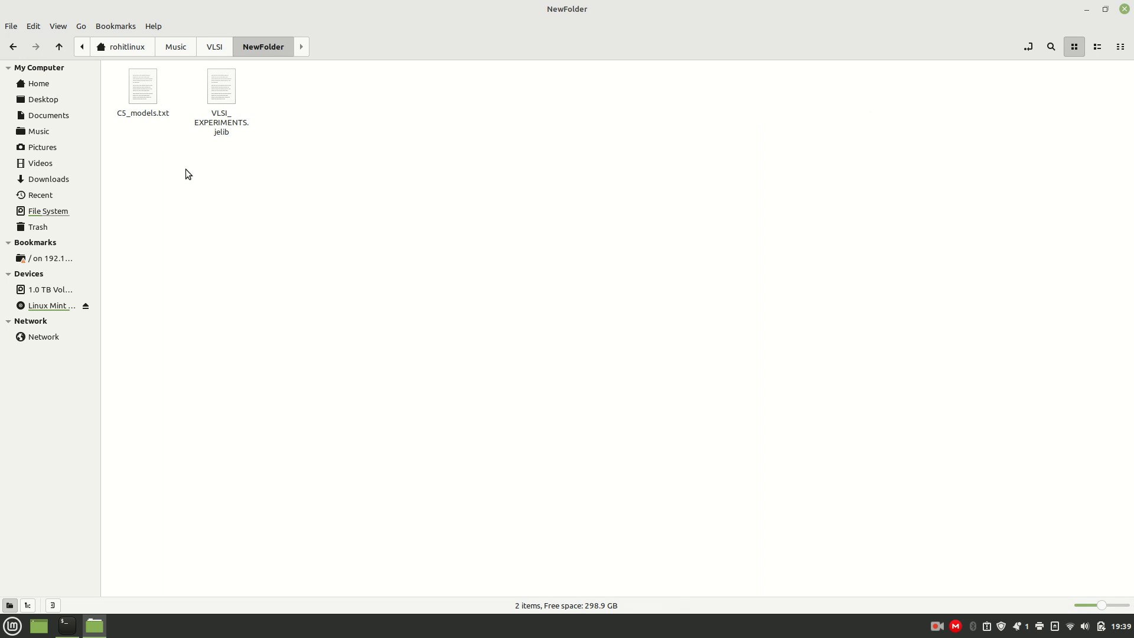
pyautogui.click(224, 109)
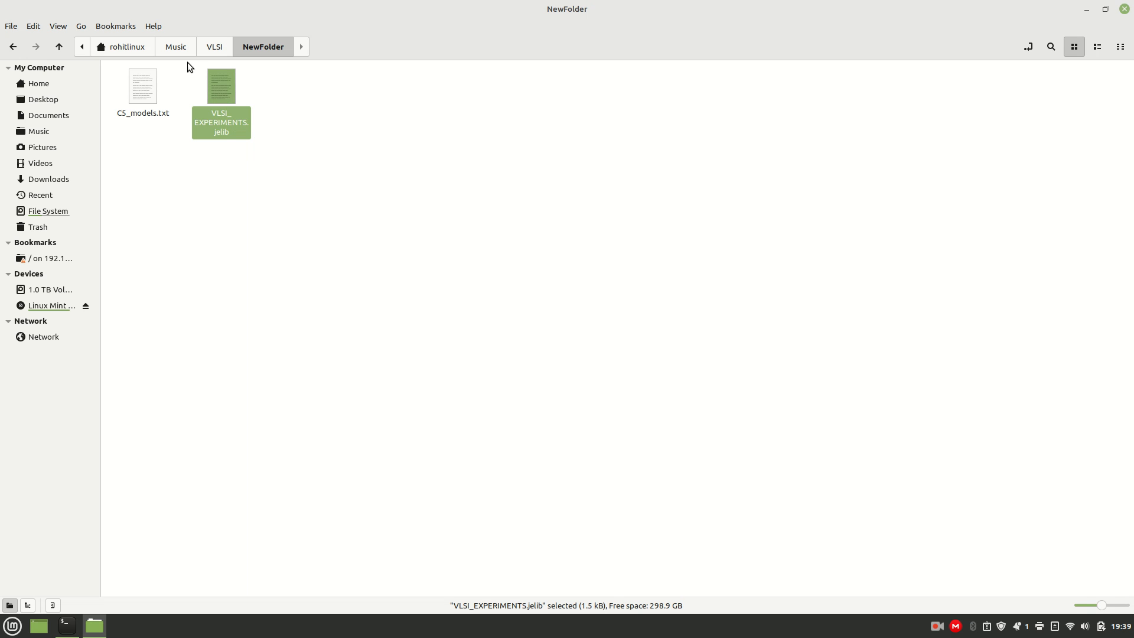
pyautogui.click(329, 159)
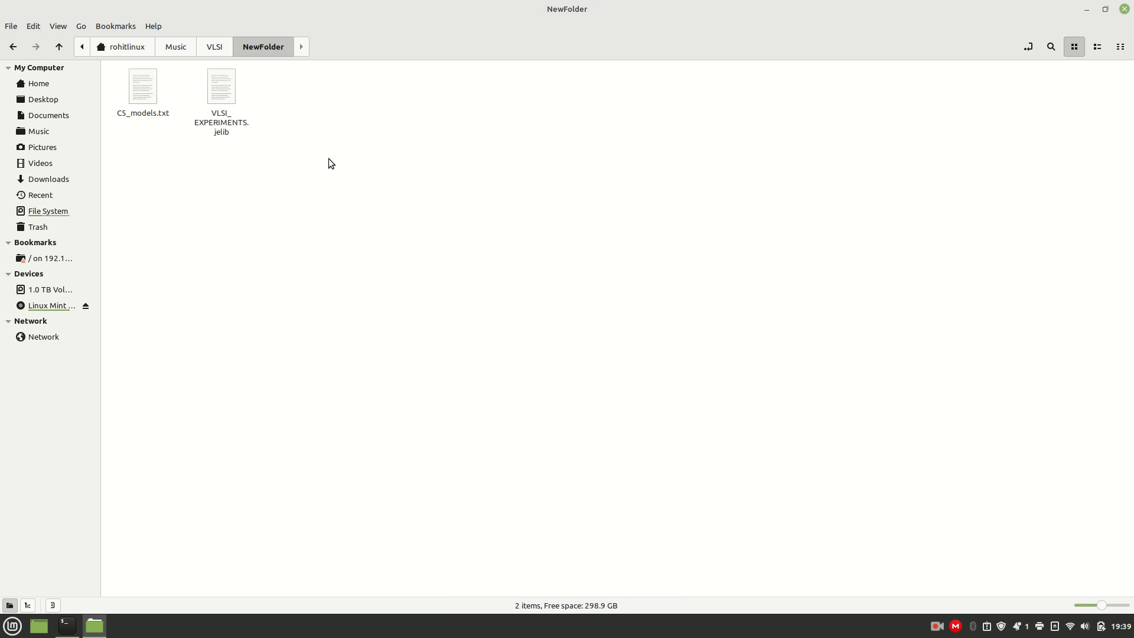
# Step: Switch to the terminal and relaunch Electric with the previous java -jar electric-9.07.jar command
pyautogui.click(68, 627)
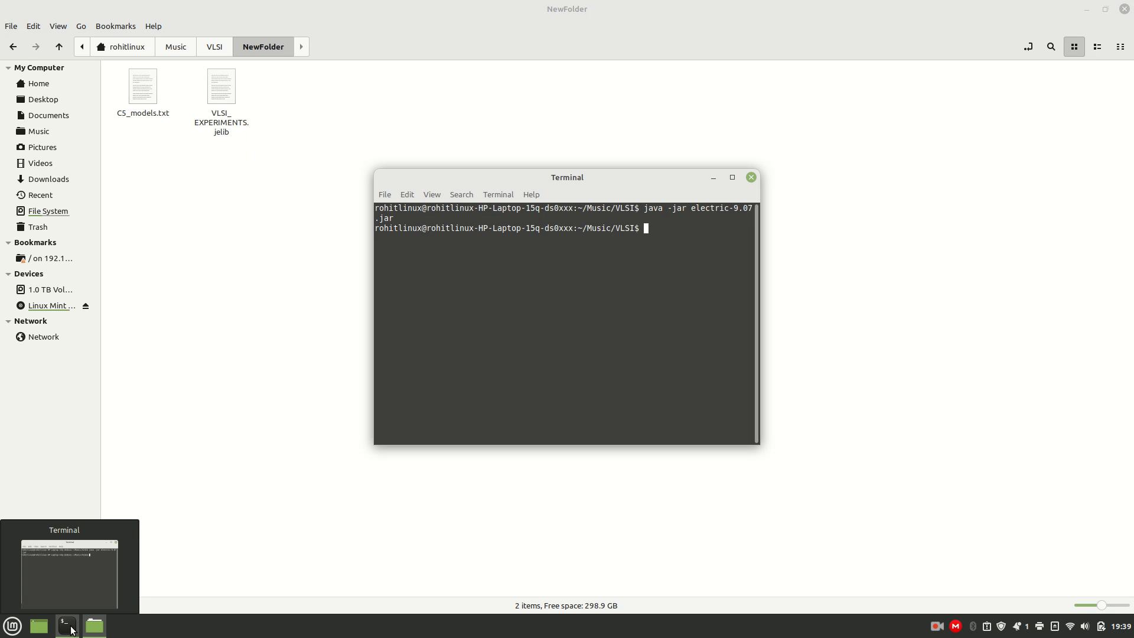
pyautogui.press('Up')
pyautogui.press('Return')
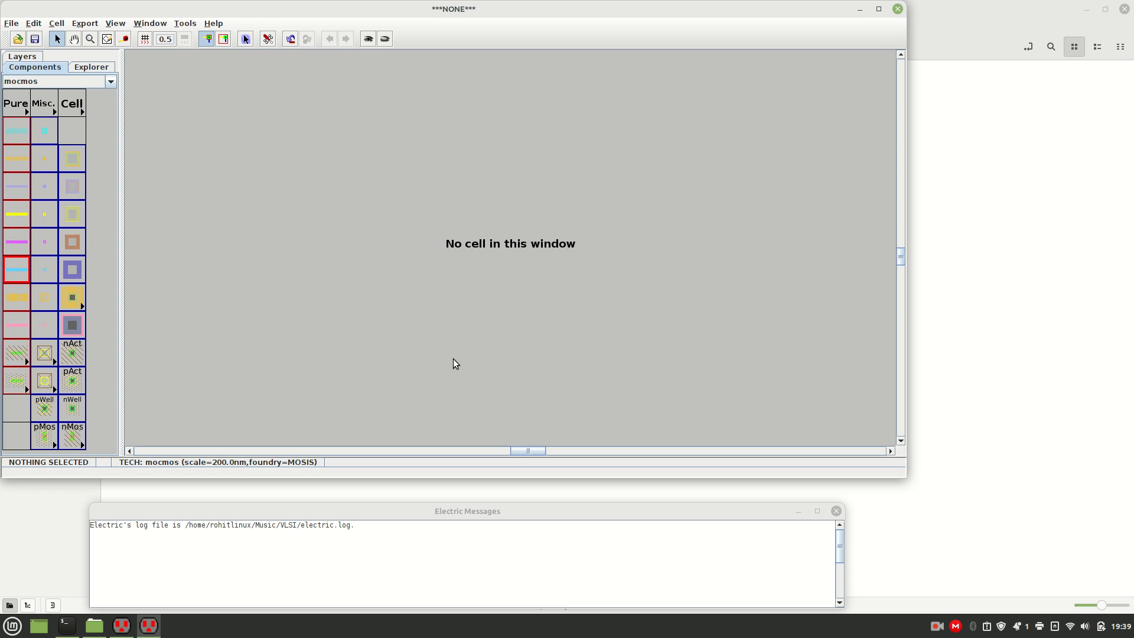
# Step: Open the VLSI_EXPERIMENTS.jelib library from NewFolder
pyautogui.click(13, 23)
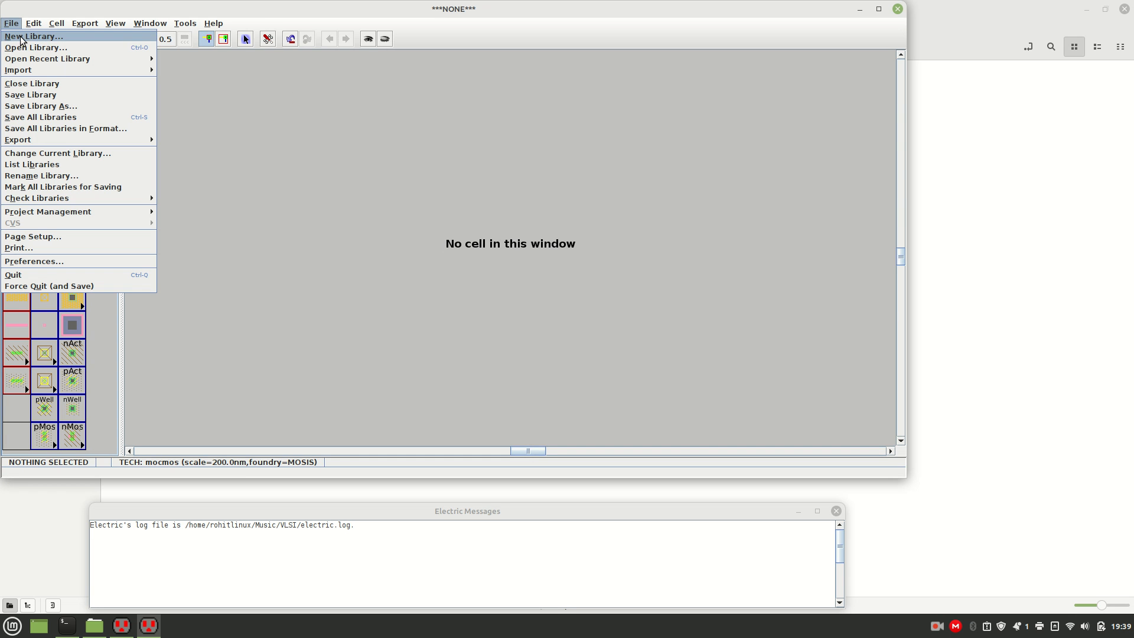
pyautogui.click(24, 47)
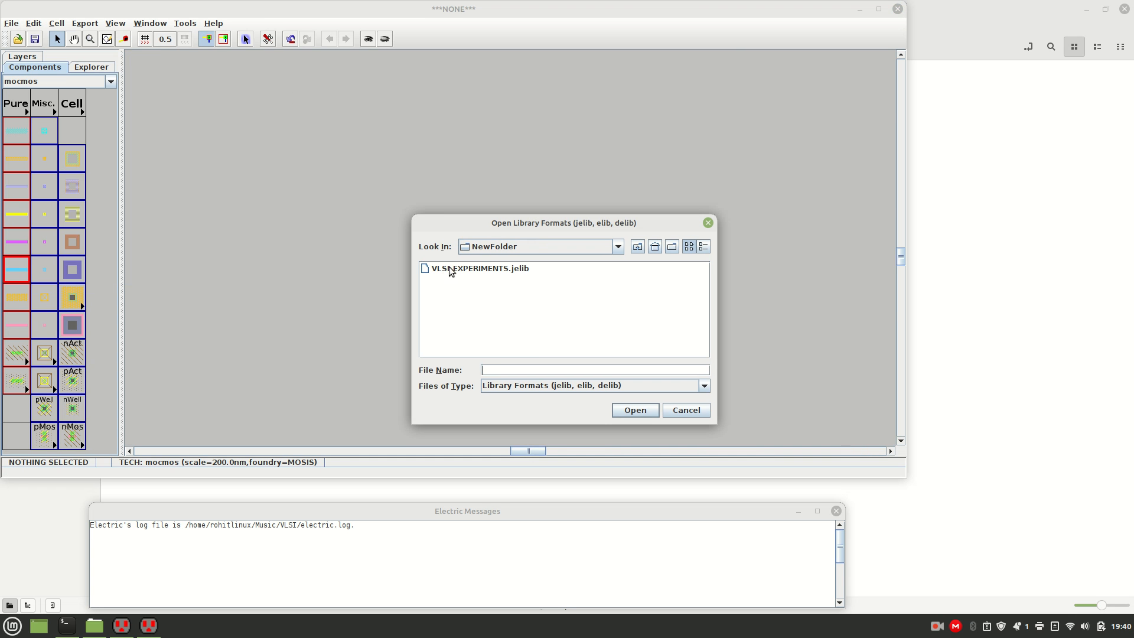
pyautogui.click(489, 269)
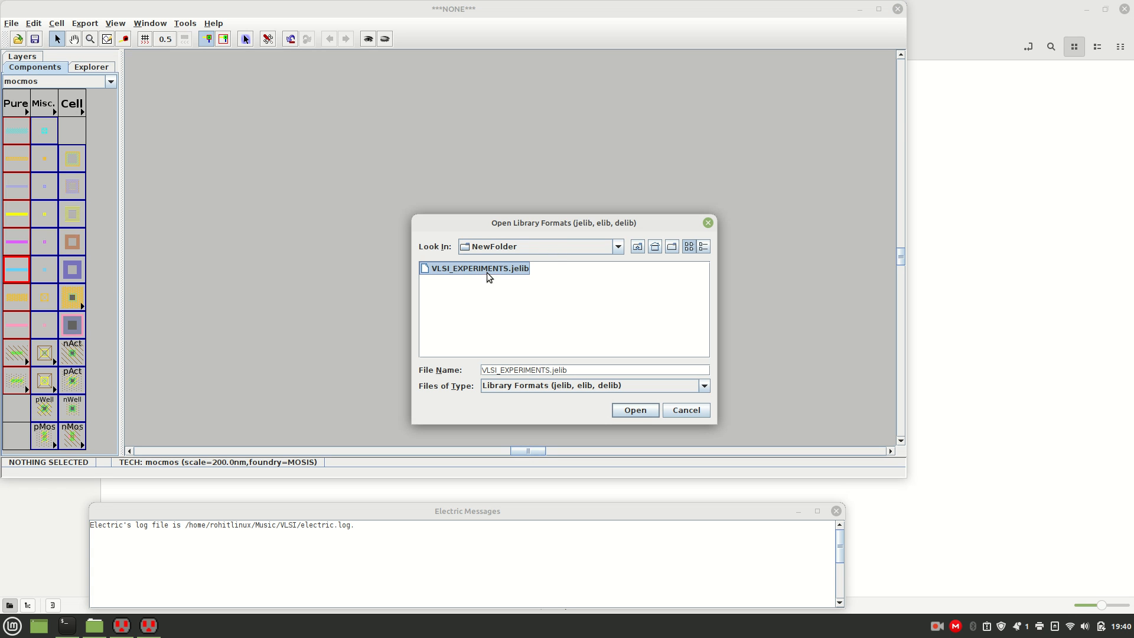
pyautogui.click(635, 411)
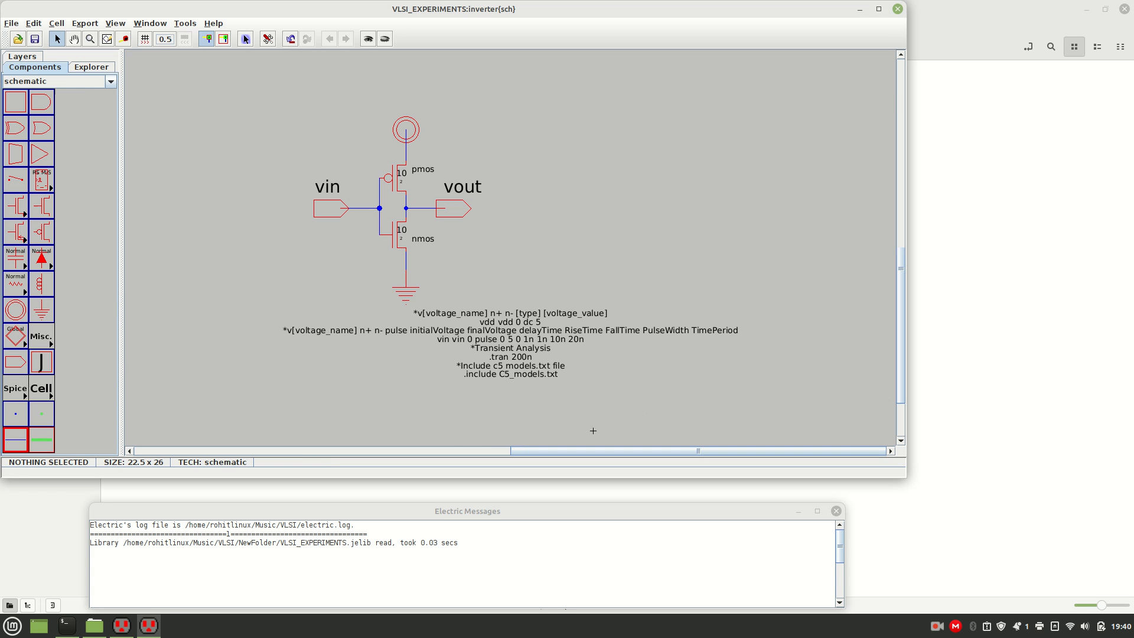
# Step: Maximize the schematic window and try to write the inverter's Spice deck and run the simulation
pyautogui.click(879, 9)
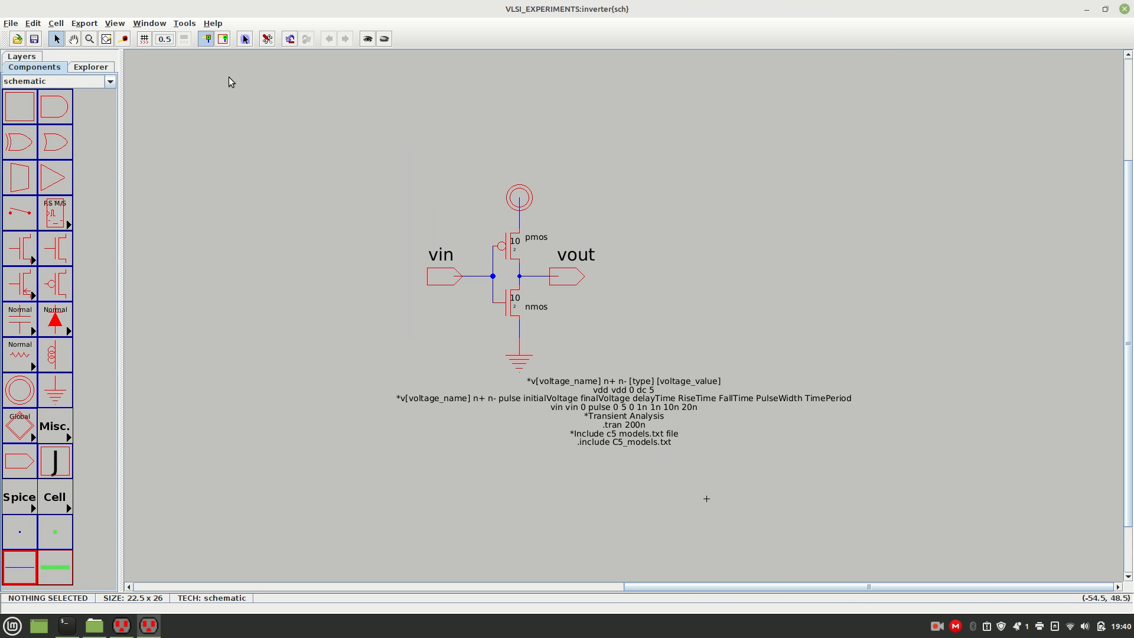
pyautogui.click(180, 25)
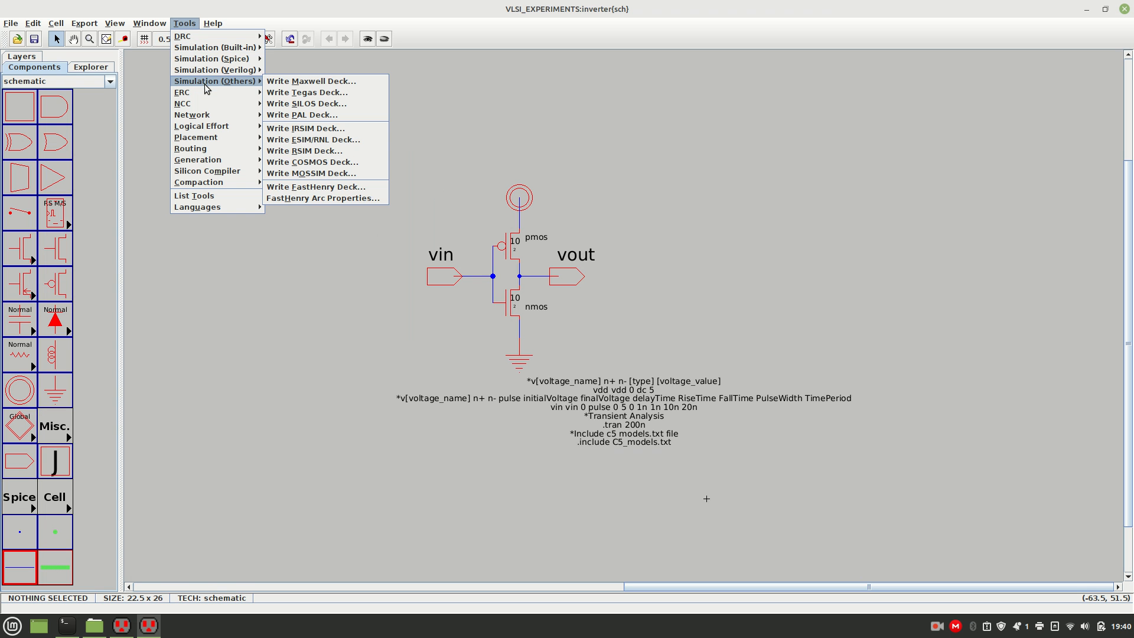
pyautogui.moveTo(207, 61)
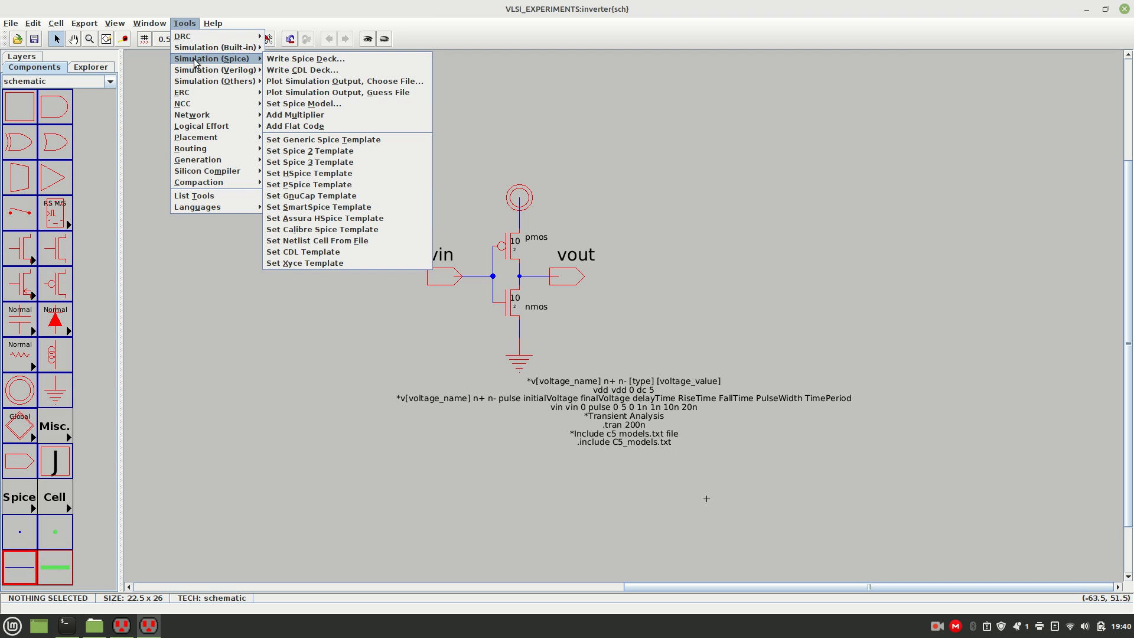
pyautogui.moveTo(248, 61)
pyautogui.click(283, 61)
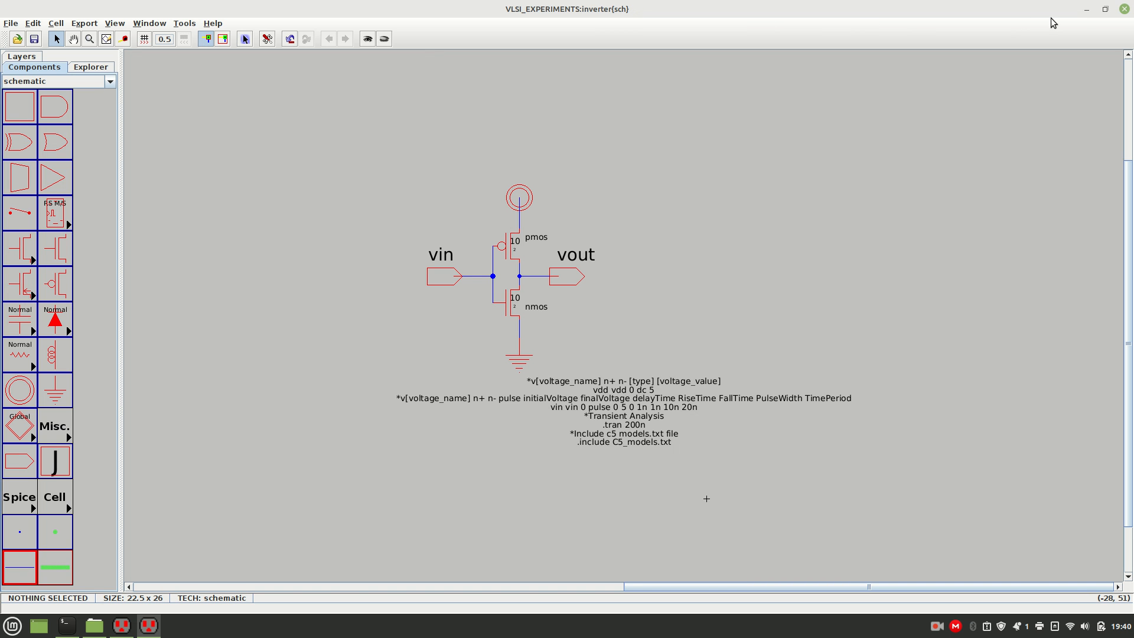
# Step: Copy the wine scad3.exe command from the Electric Messages window and run it in a new terminal tab to check it
pyautogui.click(1105, 9)
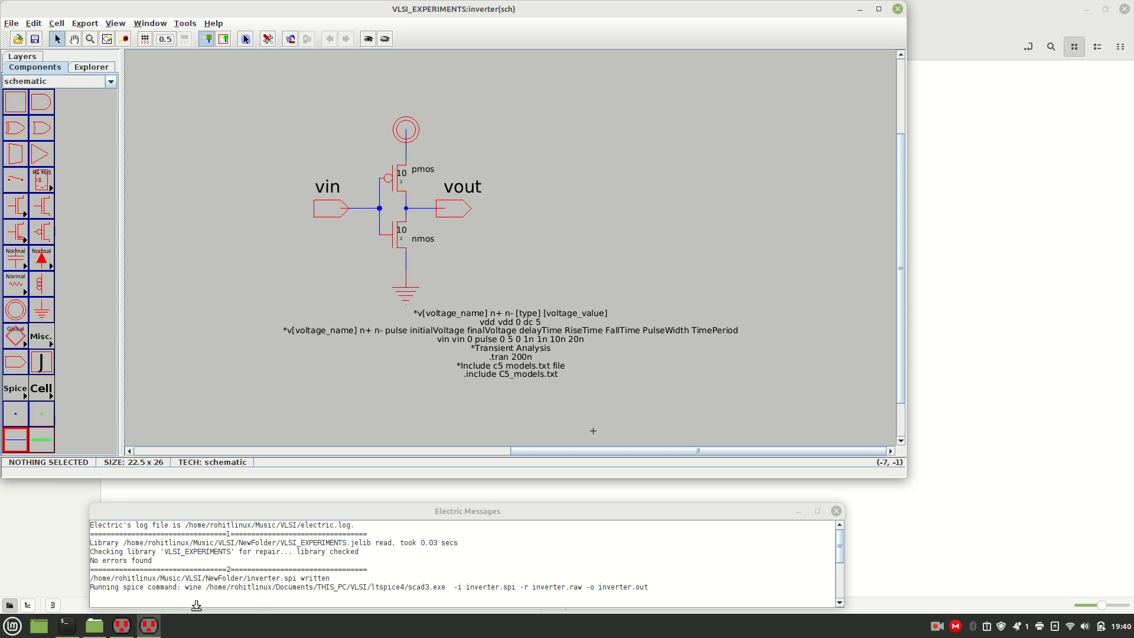
pyautogui.moveTo(186, 587); pyautogui.dragTo(654, 585)
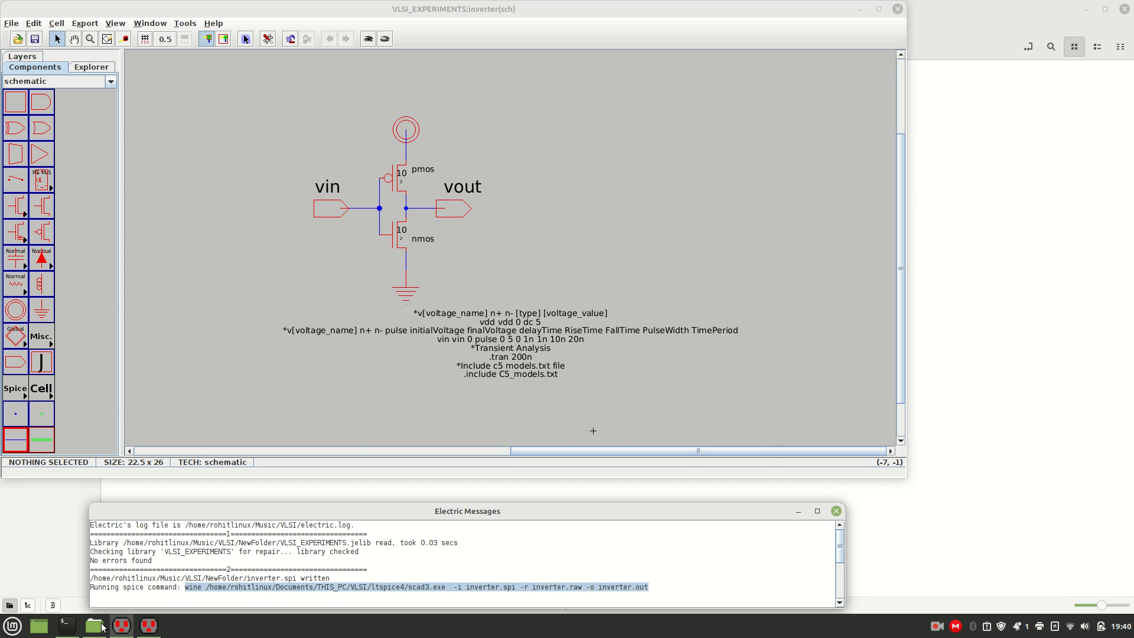
pyautogui.click(67, 625)
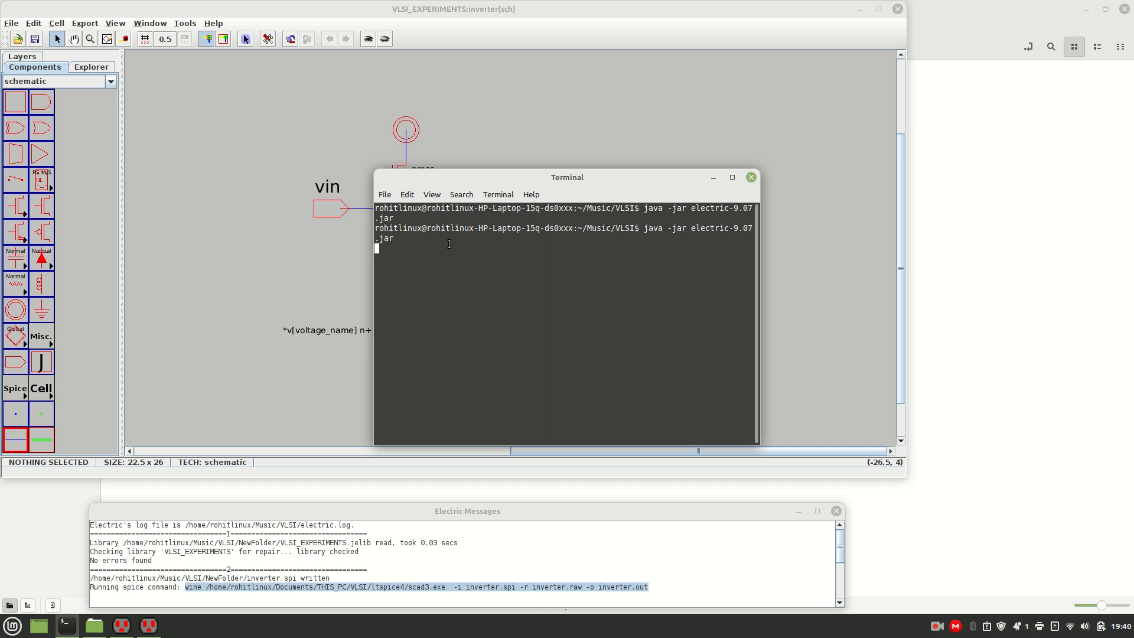
pyautogui.click(384, 195)
pyautogui.click(414, 213)
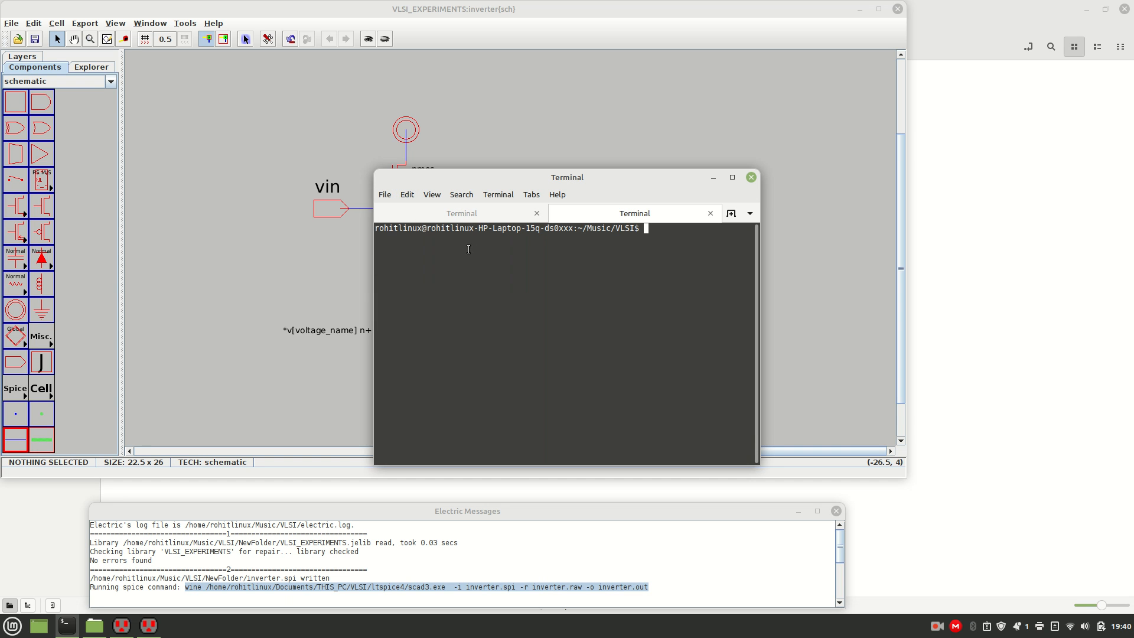
pyautogui.rightClick(507, 294)
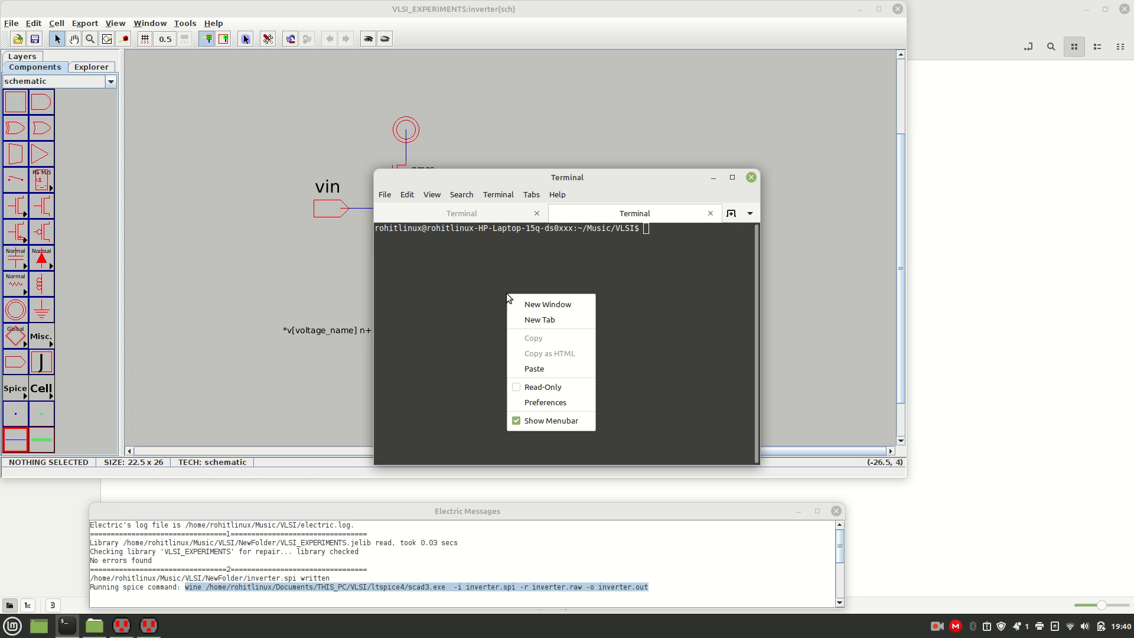
pyautogui.click(542, 368)
pyautogui.press('Return')
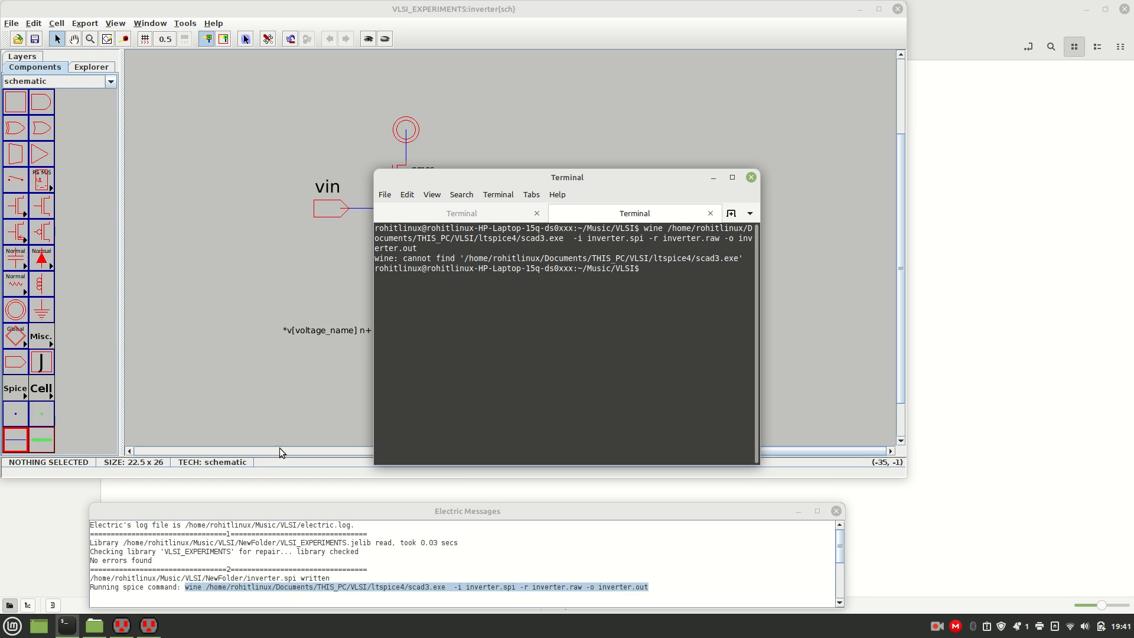
# Step: Switch to the file manager and select scad3.exe in the VLSI/ltspice4 folder
pyautogui.click(94, 626)
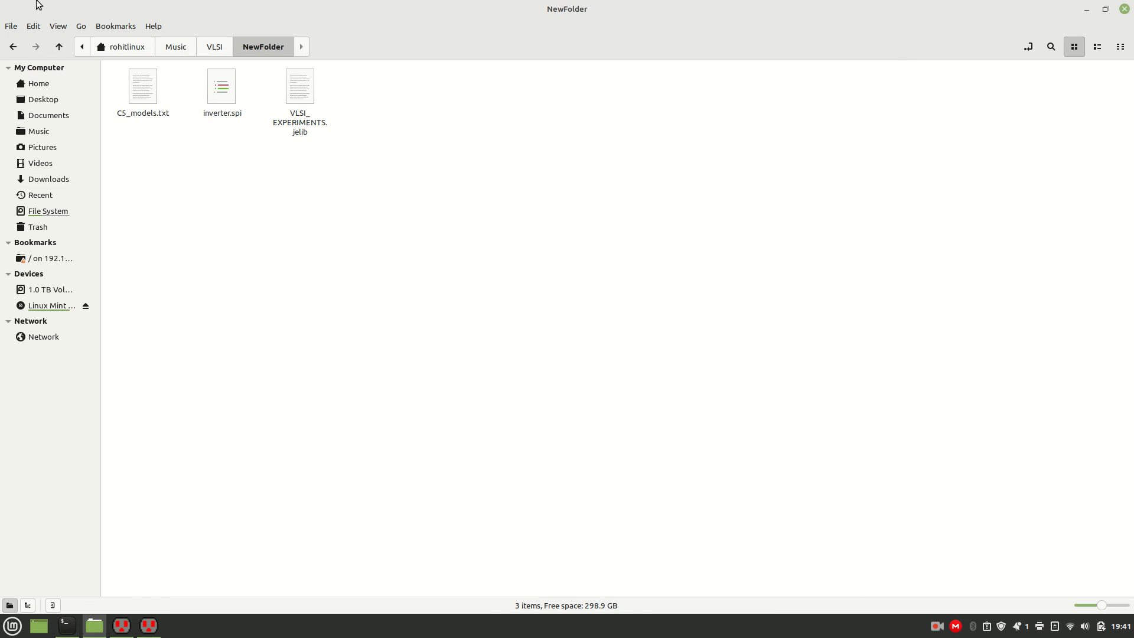
pyautogui.click(62, 51)
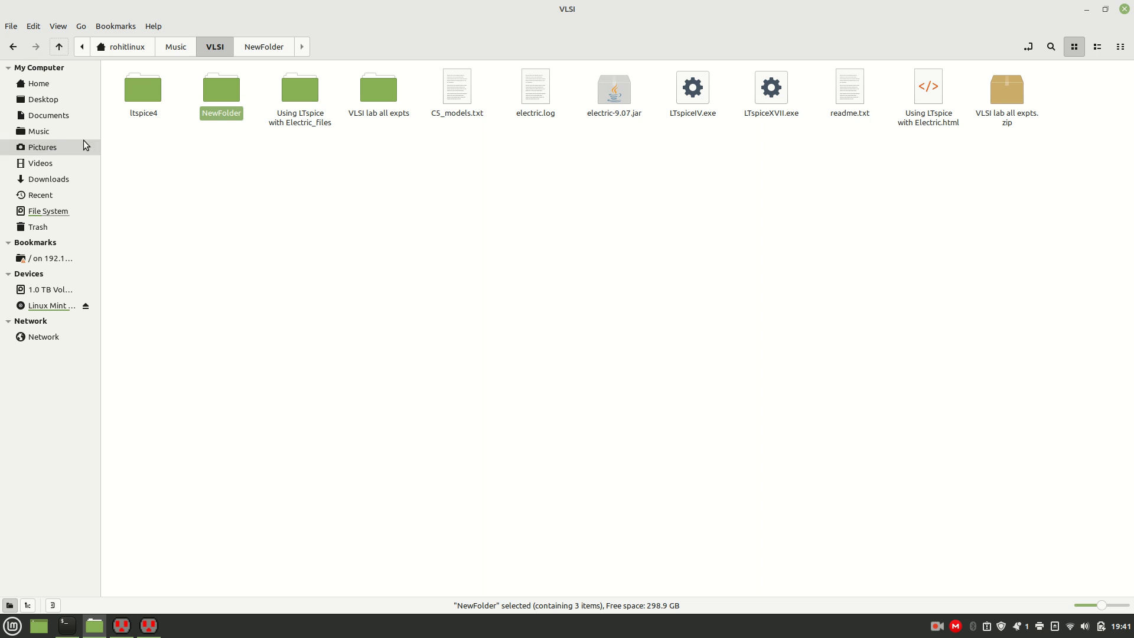
pyautogui.doubleClick(143, 90)
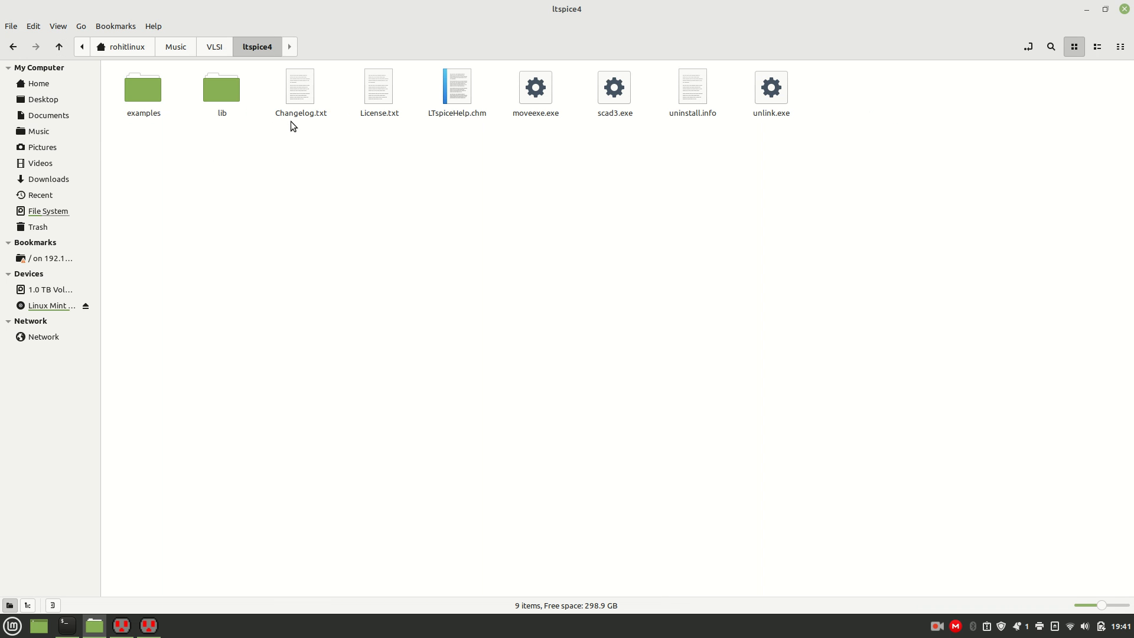
pyautogui.click(615, 94)
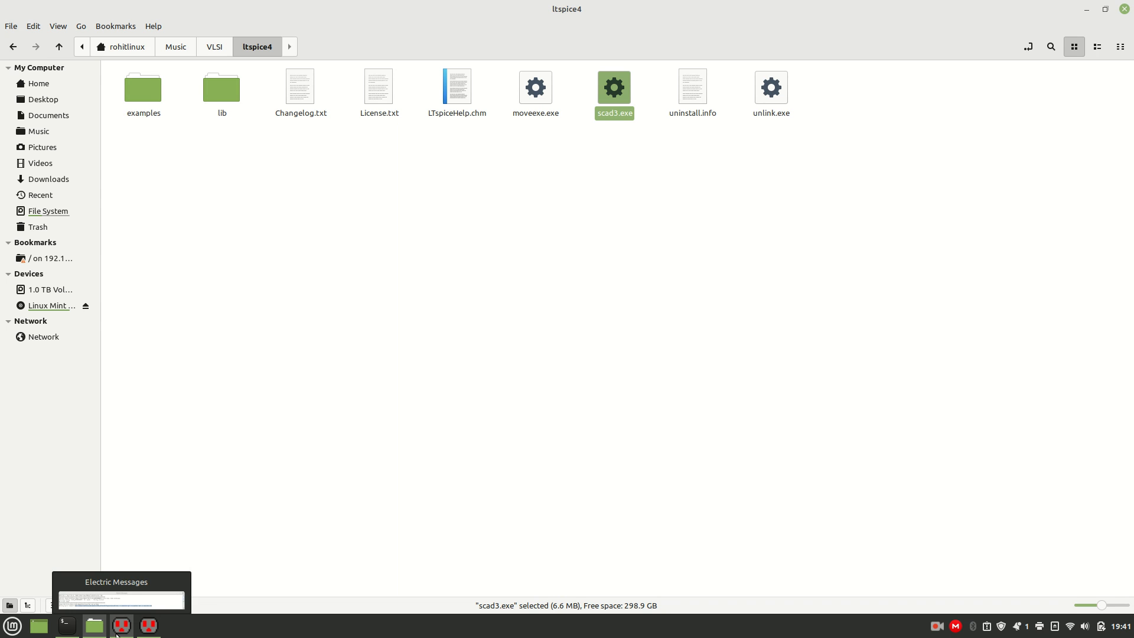
# Step: Switch to Electric and open the Spice/CDL preferences
pyautogui.click(149, 625)
pyautogui.click(11, 23)
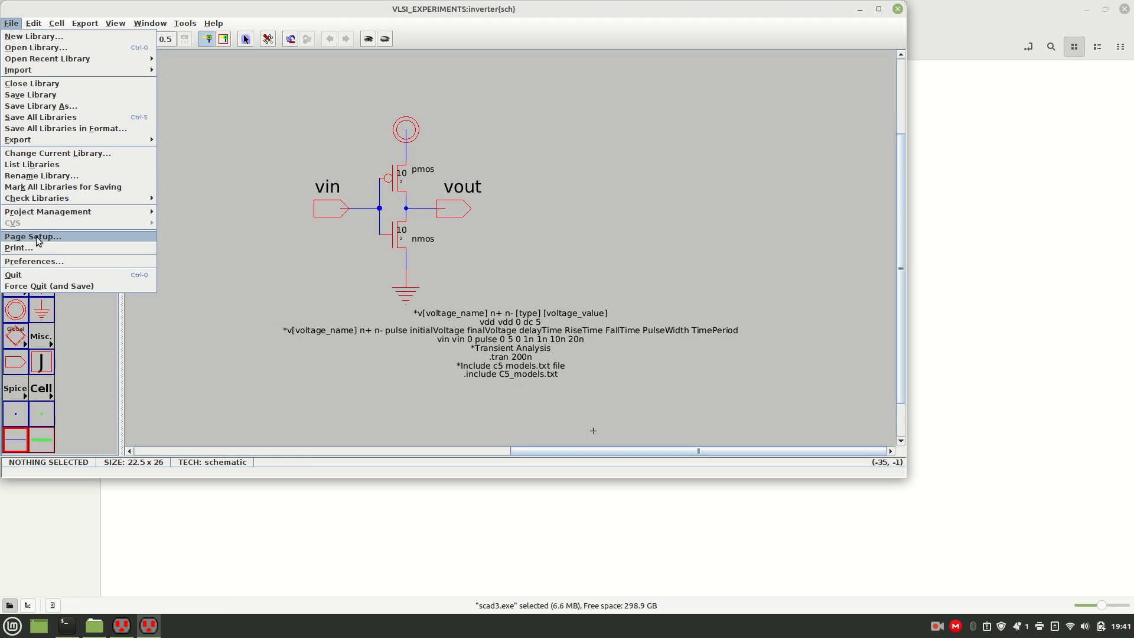
pyautogui.click(126, 260)
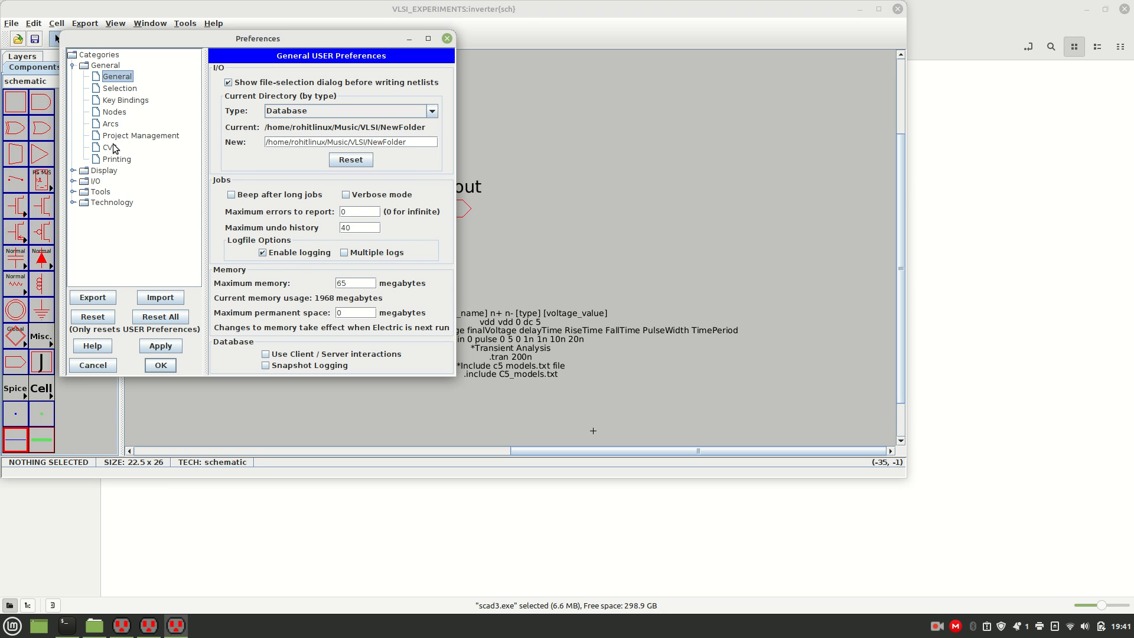
pyautogui.click(101, 191)
pyautogui.click(130, 262)
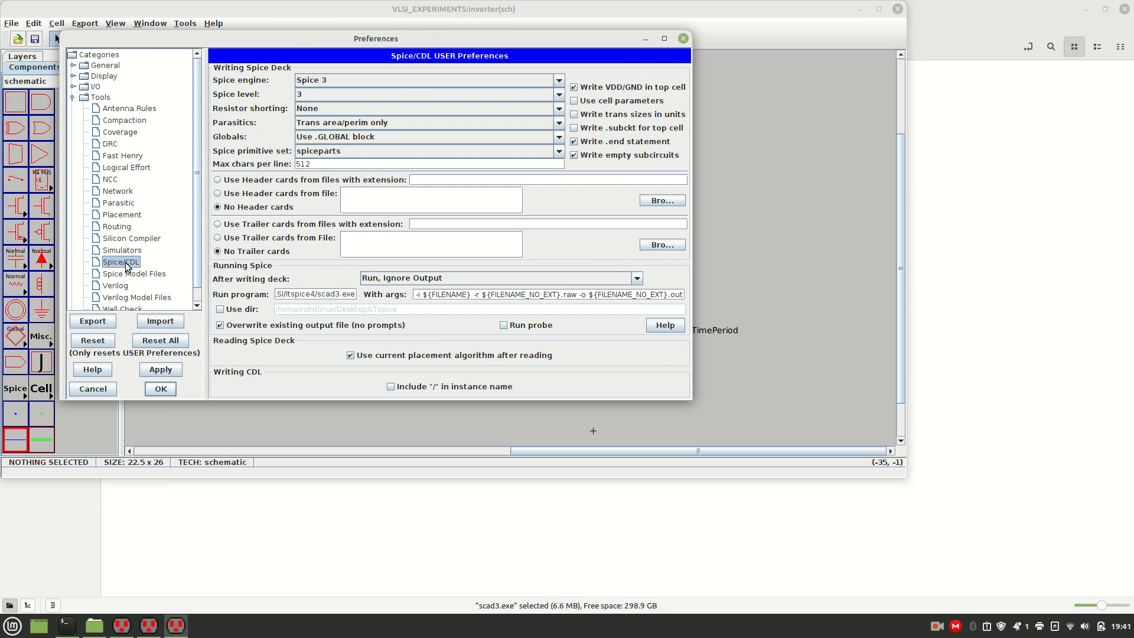
# Step: Examine the full program path set for running Spice
pyautogui.click(307, 295)
pyautogui.press('Left')
pyautogui.press('Left')
pyautogui.press('Left')
pyautogui.press('Left')
pyautogui.press('Left')
pyautogui.press('Left')
pyautogui.press('Left')
pyautogui.press('Left')
pyautogui.press('Left')
pyautogui.press('Left')
pyautogui.press('Left')
pyautogui.press('Left')
pyautogui.press('Left')
pyautogui.press('Left')
pyautogui.press('Left')
pyautogui.press('Left')
pyautogui.press('Left')
pyautogui.press('Left')
pyautogui.press('Left')
pyautogui.press('Left')
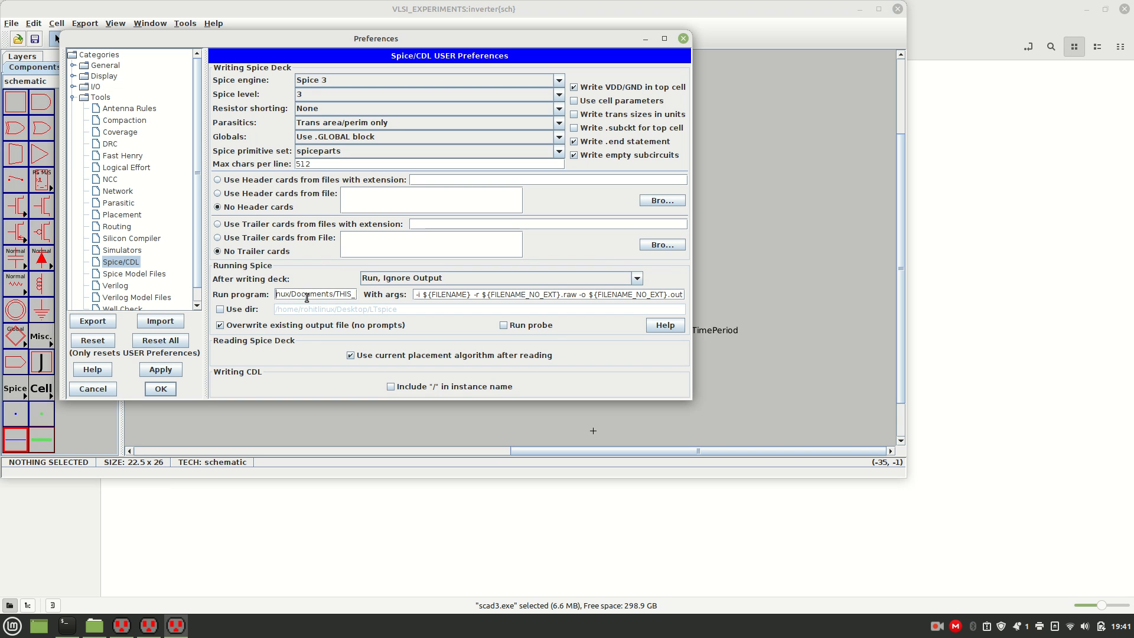
pyautogui.press('Left')
pyautogui.press('Left')
# Step: Switch to the file manager and copy the folder location from the properties of scad3.exe
pyautogui.click(94, 626)
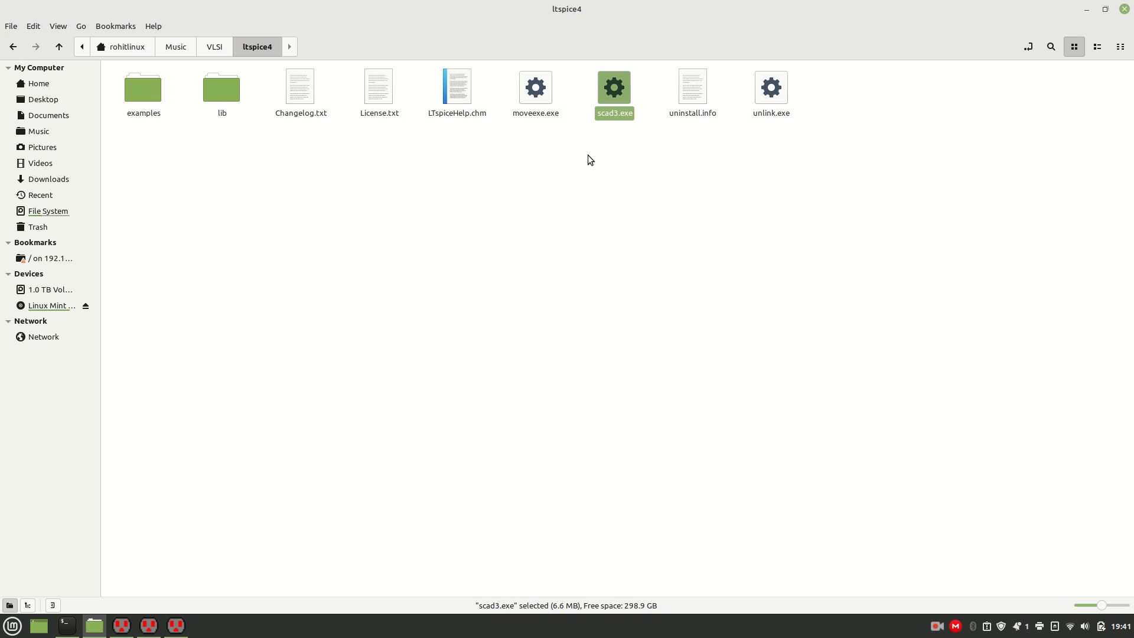
pyautogui.rightClick(611, 96)
pyautogui.click(647, 289)
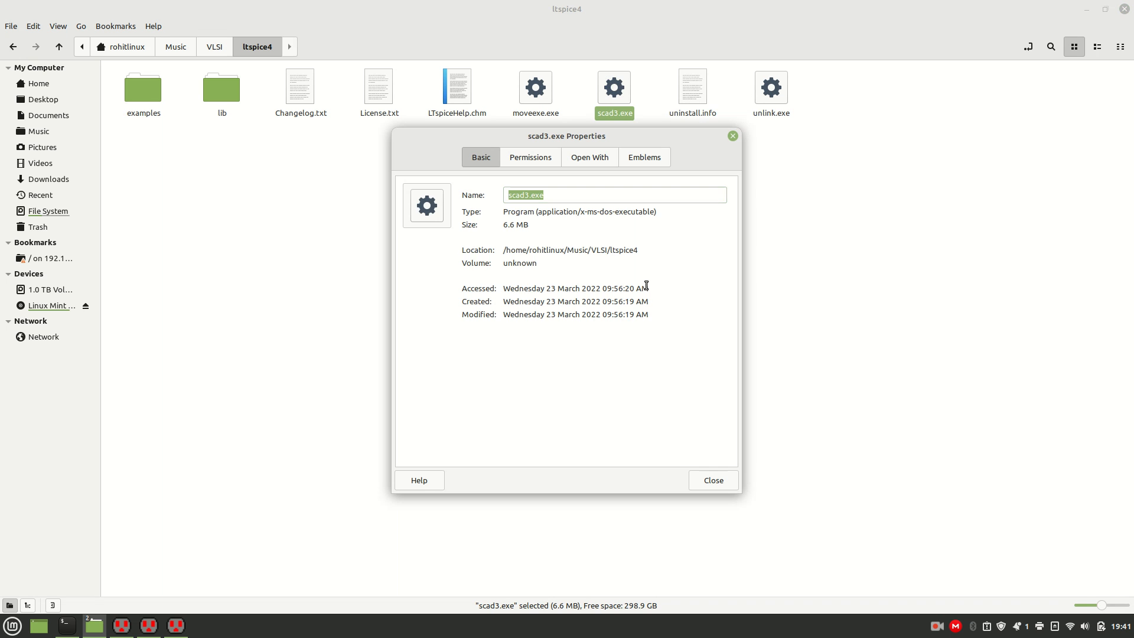
pyautogui.click(552, 213)
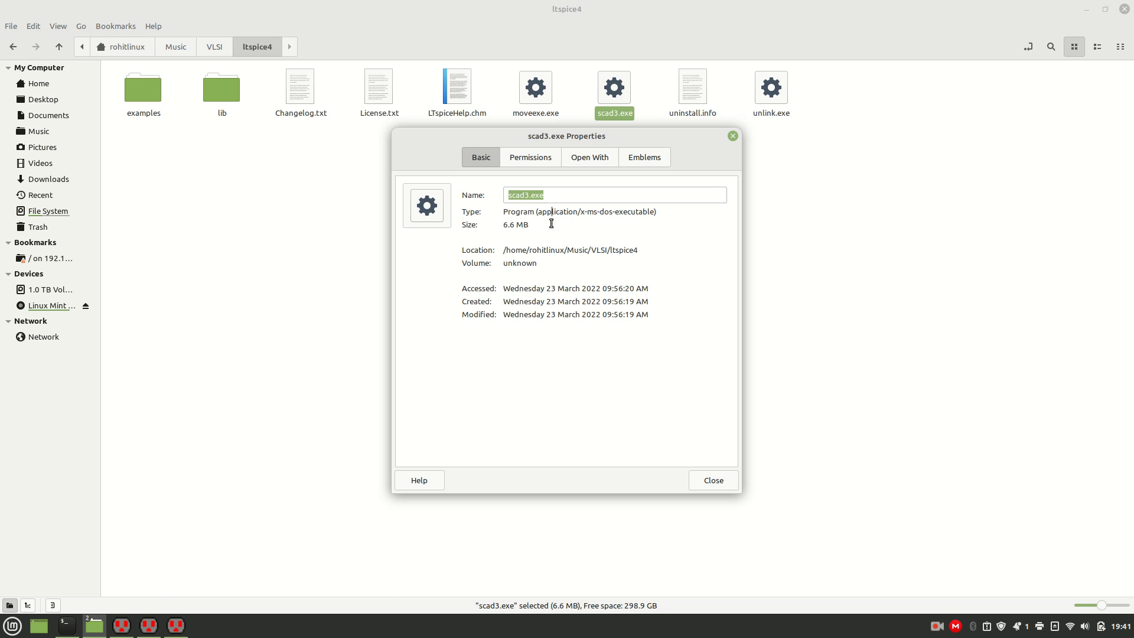
pyautogui.tripleClick(538, 252)
pyautogui.rightClick(537, 254)
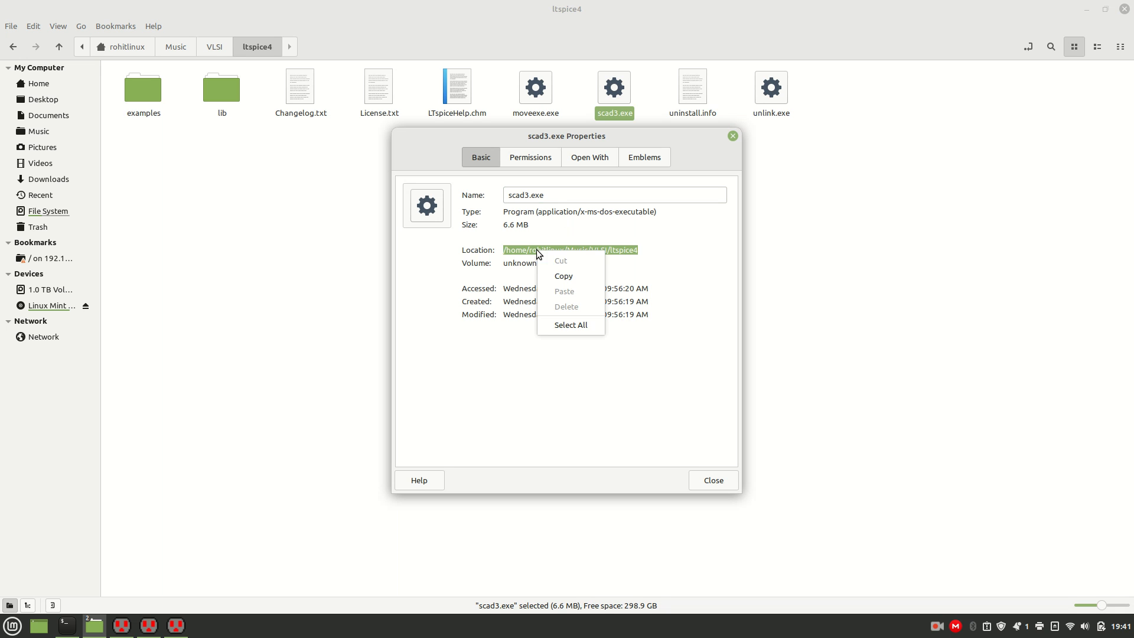
pyautogui.click(561, 276)
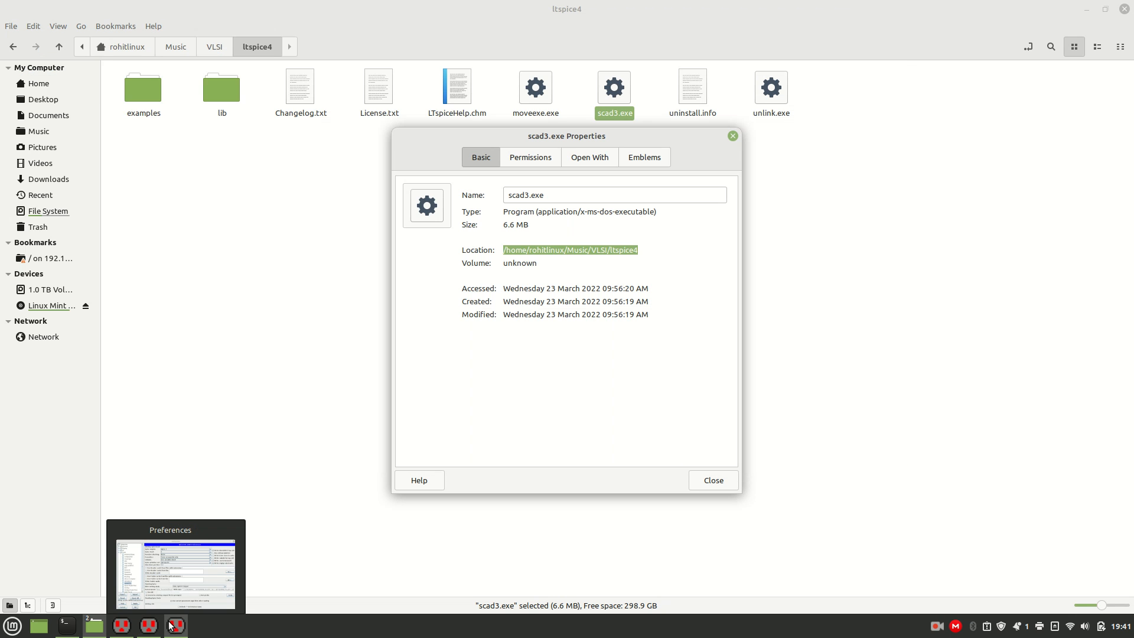
# Step: Set the Spice run program to wine followed by the copied ltspice4 folder path and /scad3.exe, and accept the preferences
pyautogui.click(171, 627)
pyautogui.moveTo(295, 293); pyautogui.dragTo(318, 295)
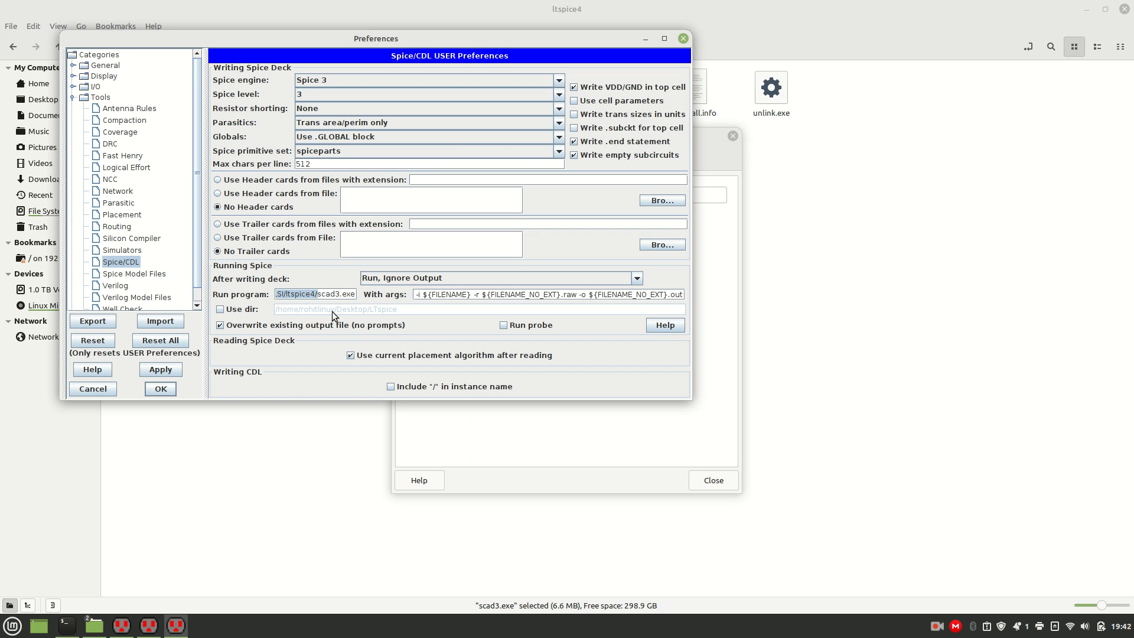
pyautogui.hotkey('ctrl', 'v')
pyautogui.write('/scad3.exe')
pyautogui.press('Home')
pyautogui.write('wine')
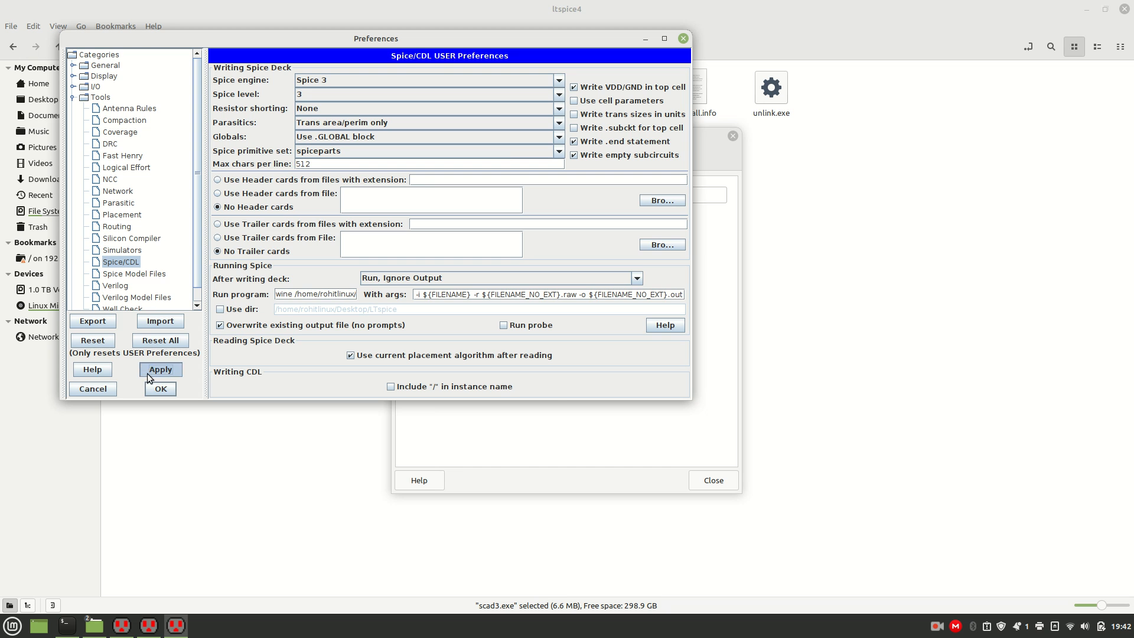
pyautogui.click(156, 387)
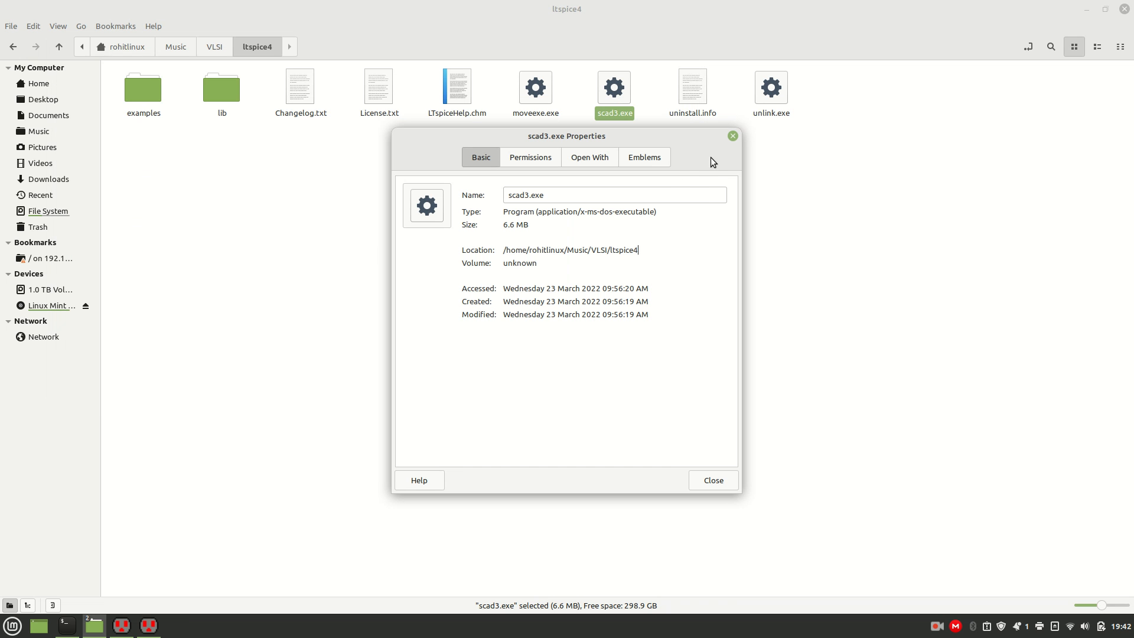
# Step: Close the file properties, minimize the file manager, and write the inverter's Spice deck to launch LTspice
pyautogui.click(733, 136)
pyautogui.click(1086, 9)
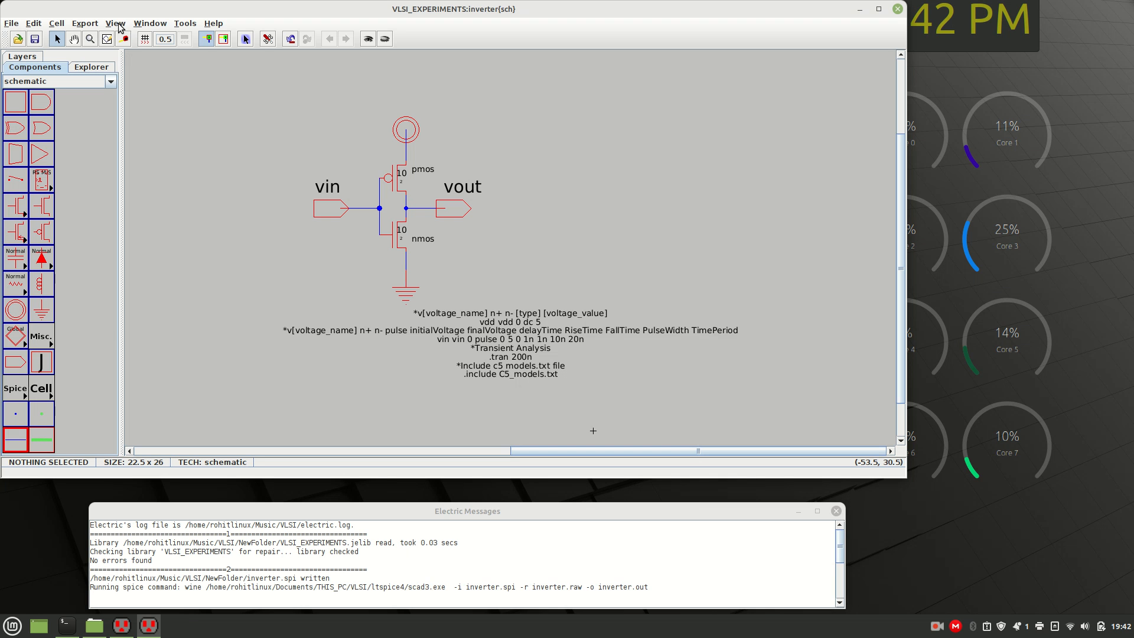
pyautogui.click(185, 24)
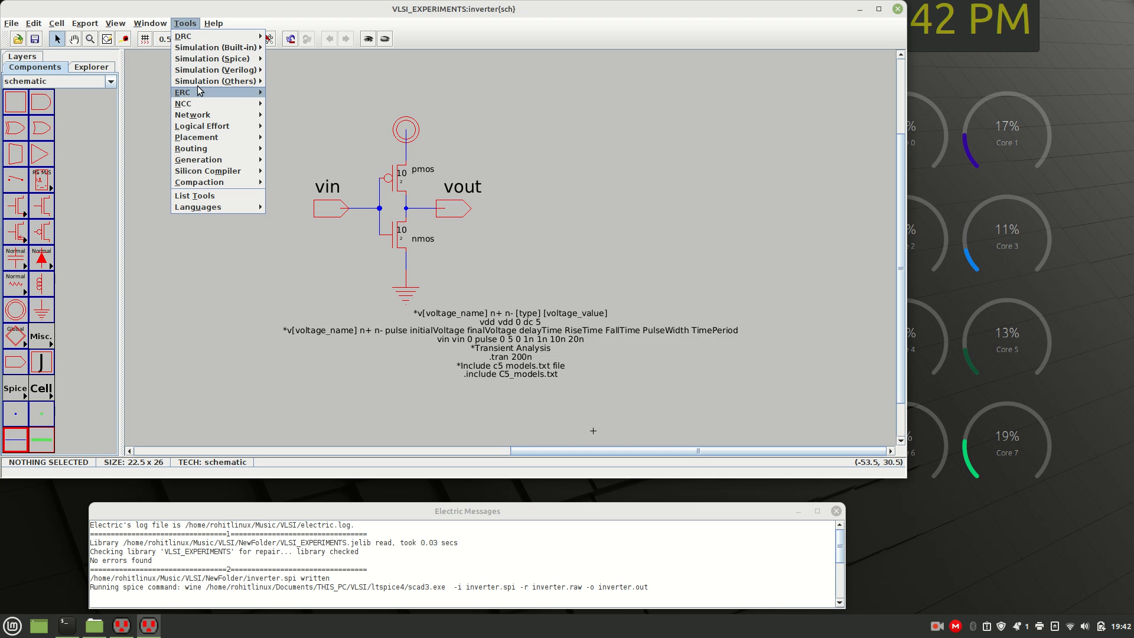
pyautogui.moveTo(199, 64)
pyautogui.click(298, 59)
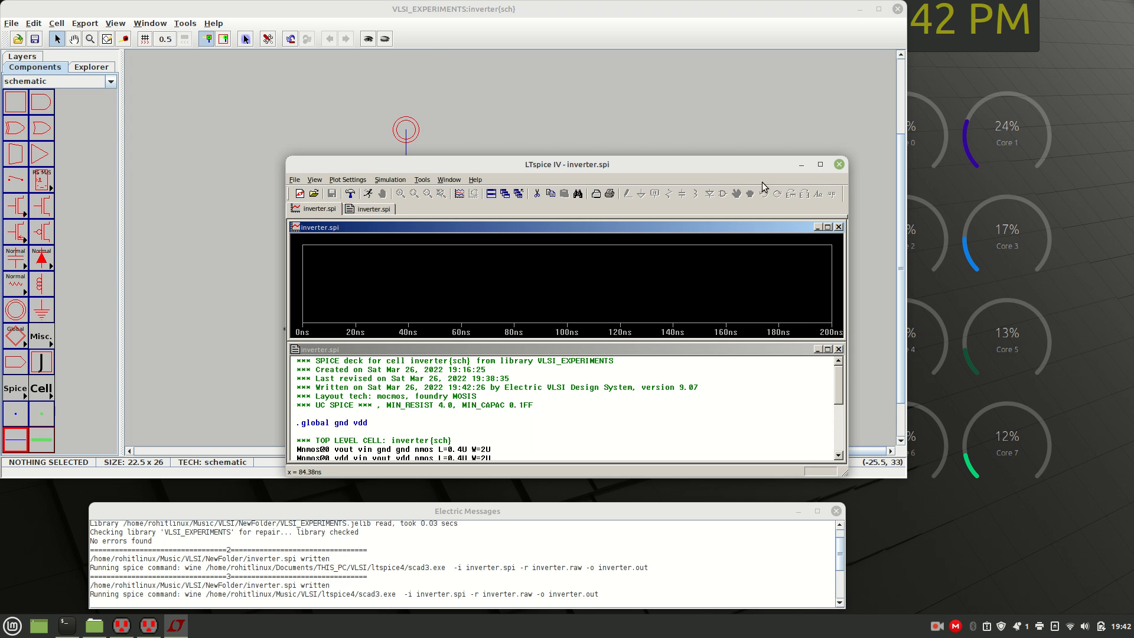
# Step: Maximize the LTspice window and bring the inverter.spi netlist text into full view
pyautogui.click(821, 166)
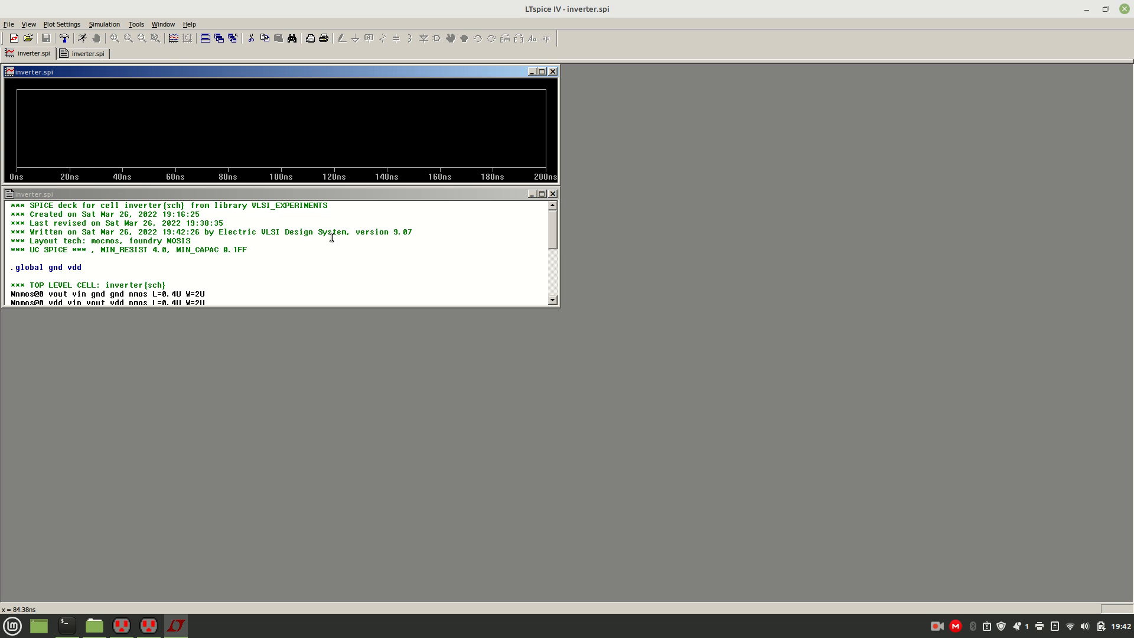
pyautogui.click(541, 72)
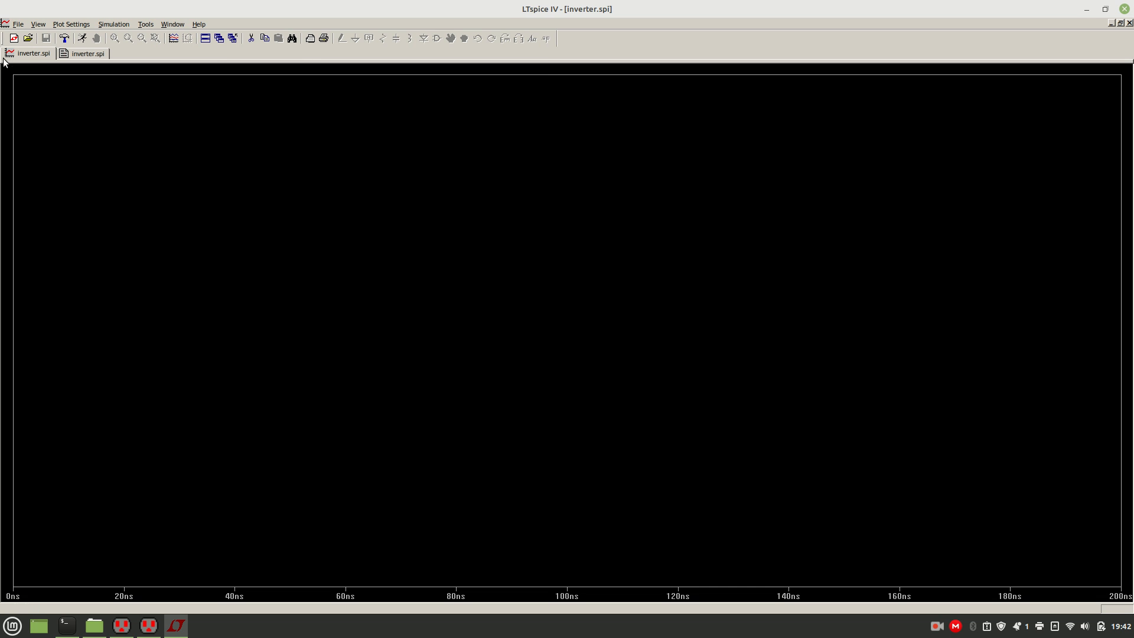
pyautogui.click(66, 54)
pyautogui.click(52, 52)
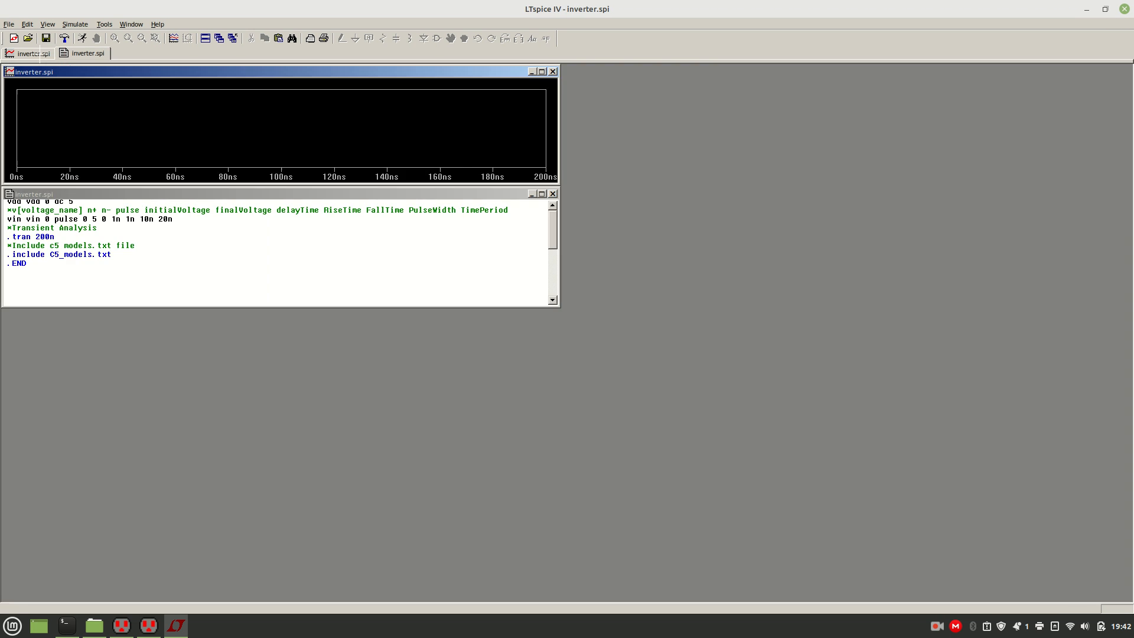
pyautogui.click(80, 54)
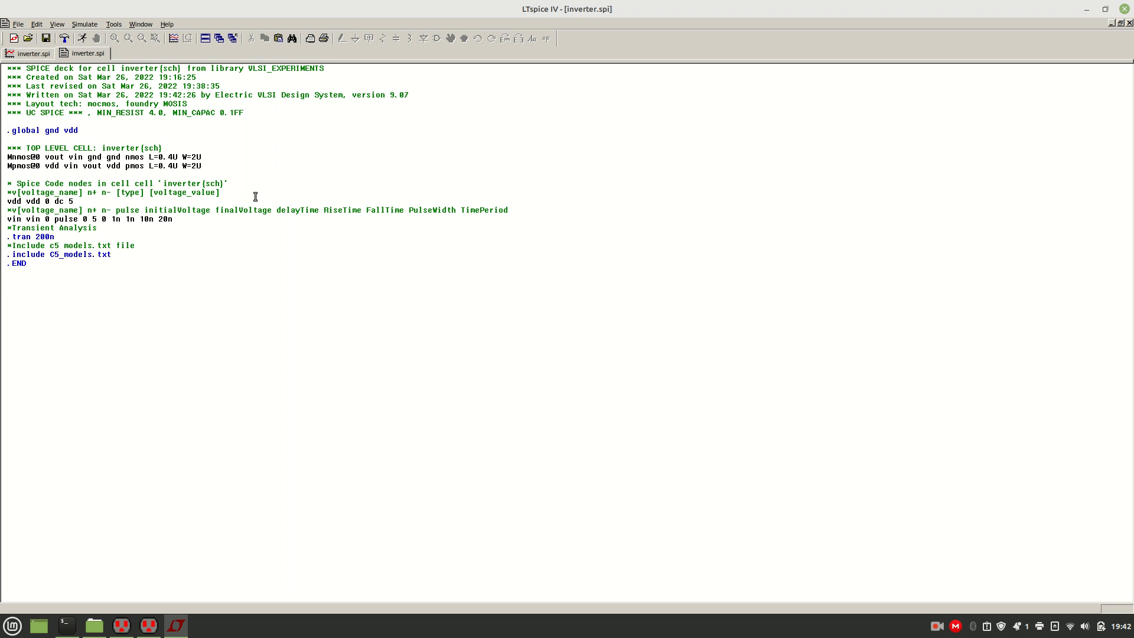
# Step: Insert blank lines in the netlist to separate the transistor, vdd source, vin pulse, transient analysis and model include sections
pyautogui.press('Return')
pyautogui.press('Return')
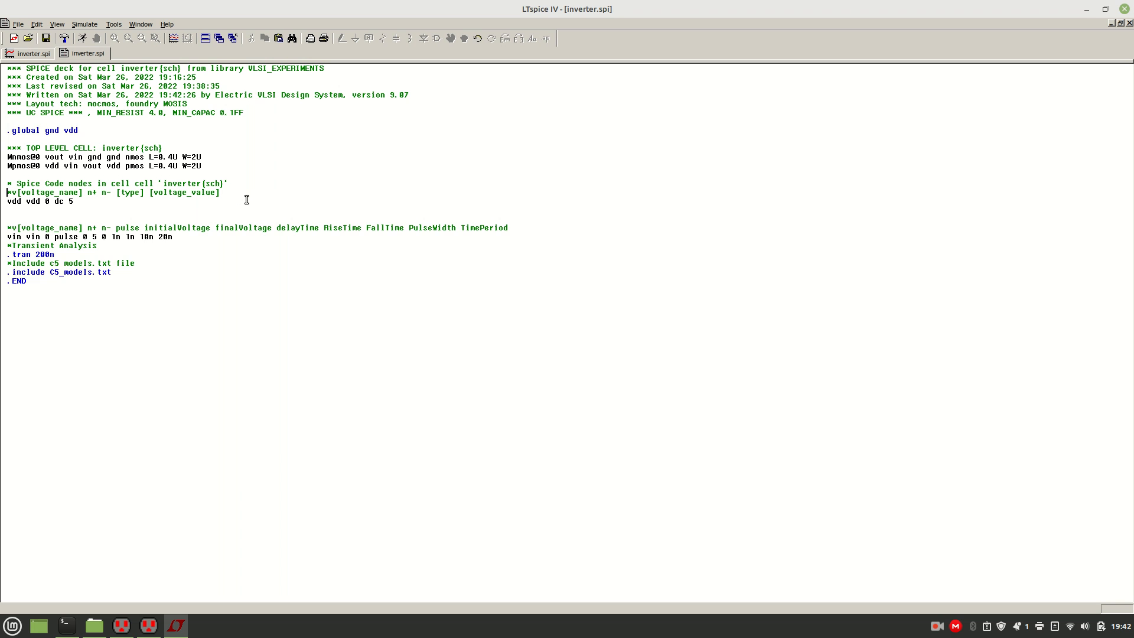
pyautogui.press('Return')
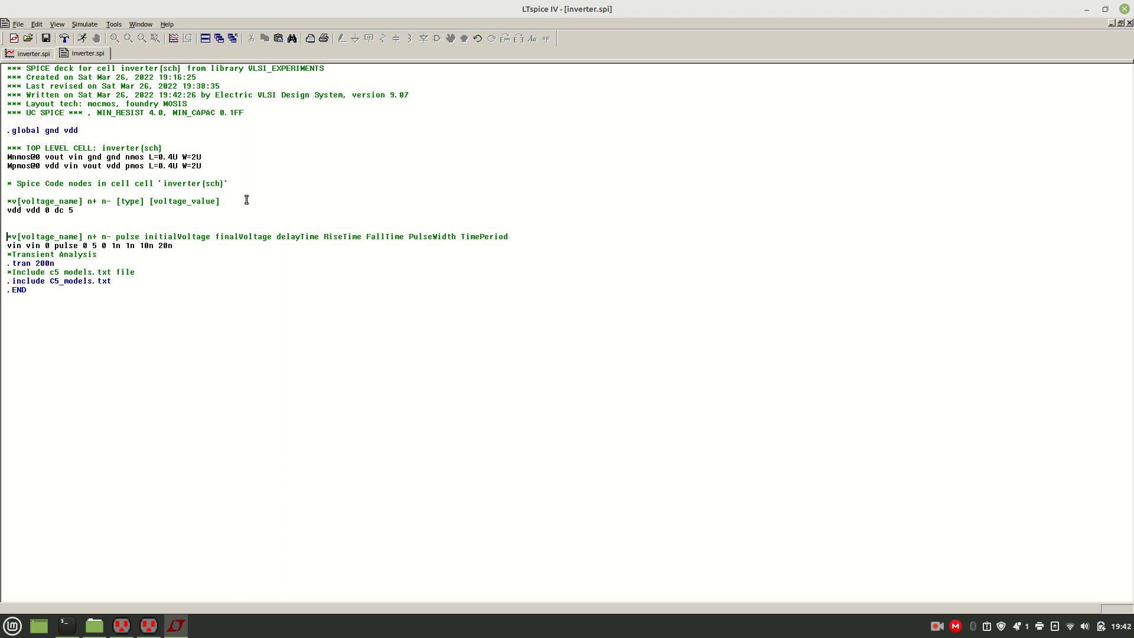
pyautogui.press('Return')
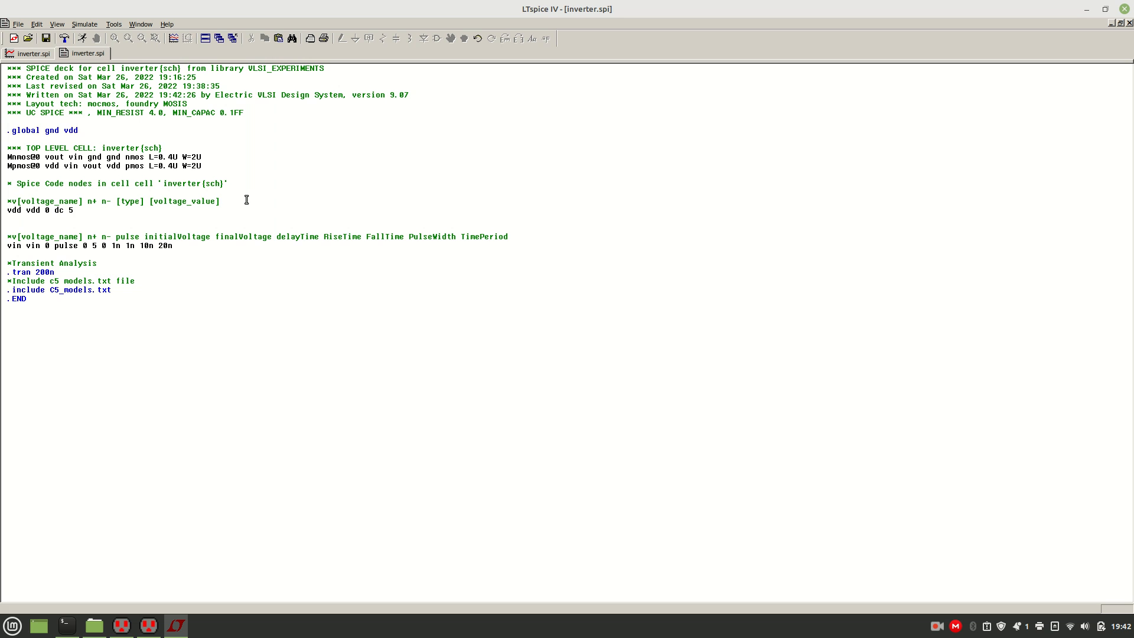
pyautogui.press('Return')
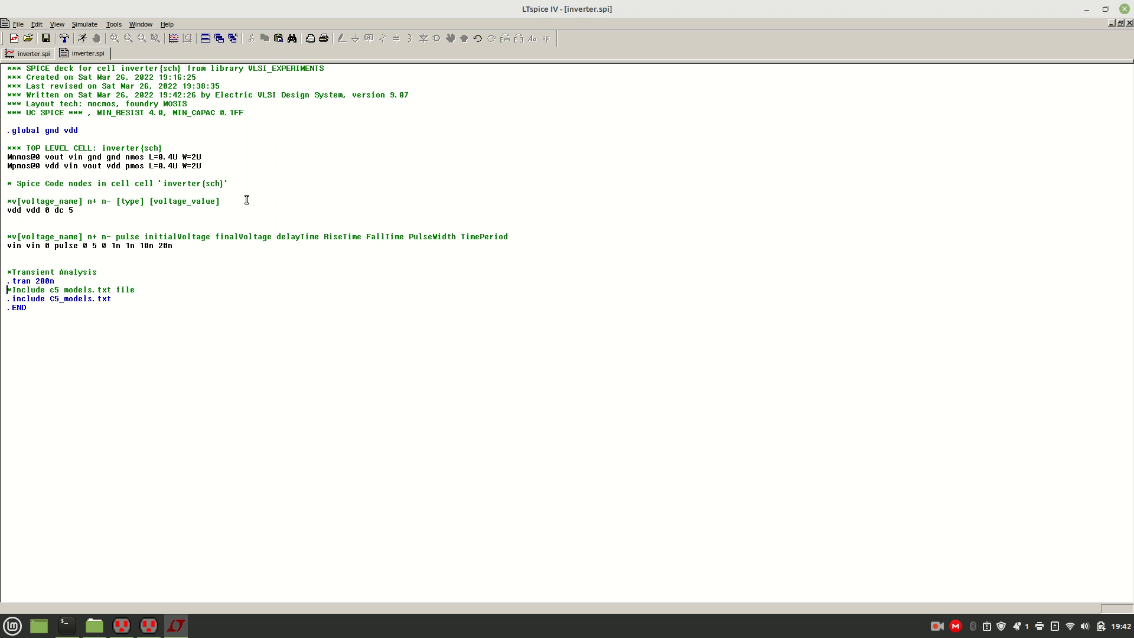
pyautogui.press('Return')
pyautogui.press('Return')
pyautogui.click(57, 174)
pyautogui.press('Return')
pyautogui.press('Return')
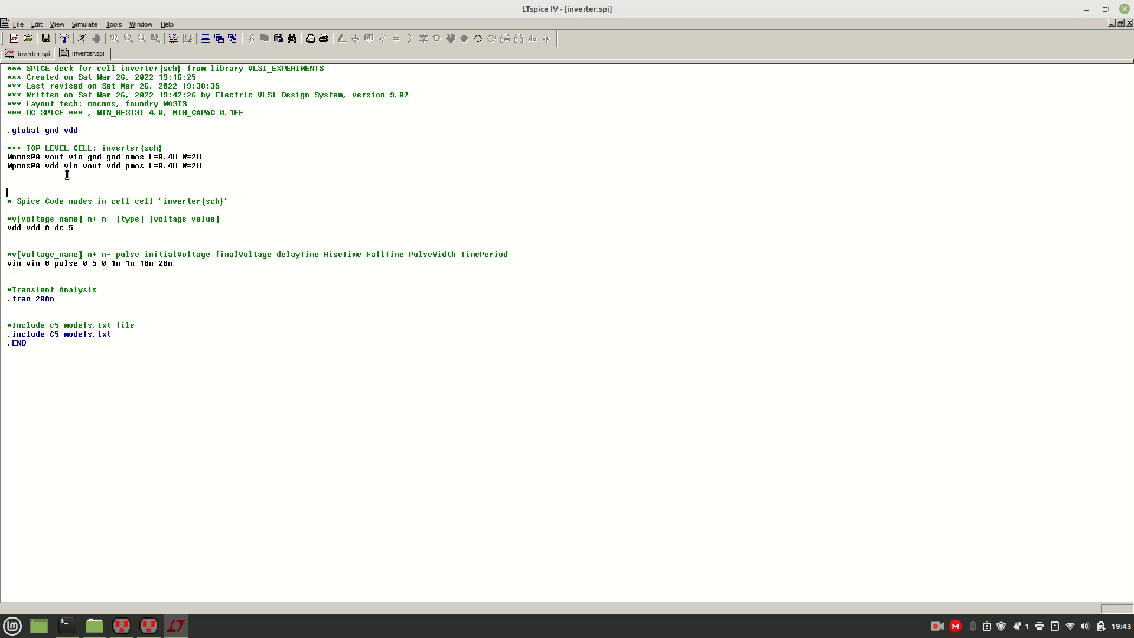
# Step: Run the inverter simulation and add the V(vin) trace to the waveform plot
pyautogui.click(83, 39)
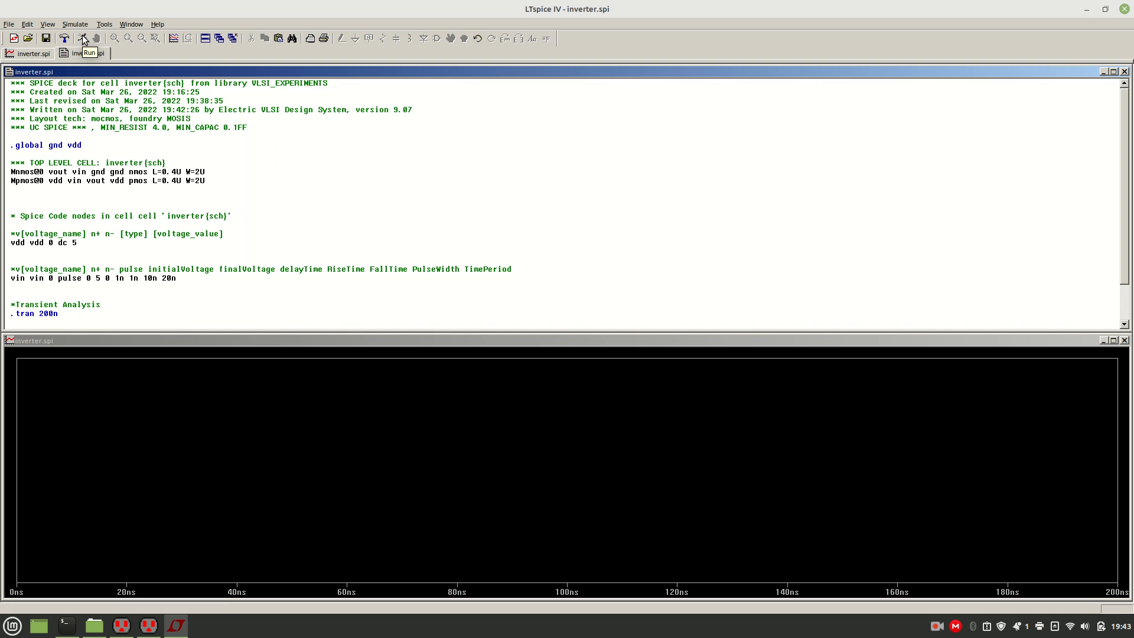
pyautogui.rightClick(225, 417)
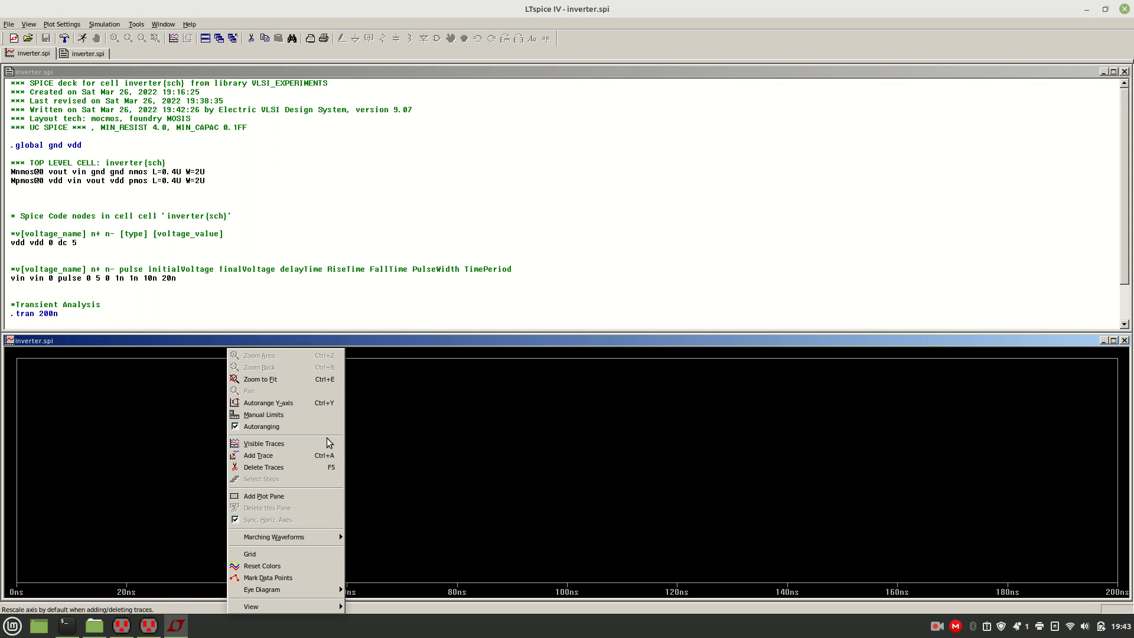
pyautogui.moveTo(278, 537)
pyautogui.click(164, 455)
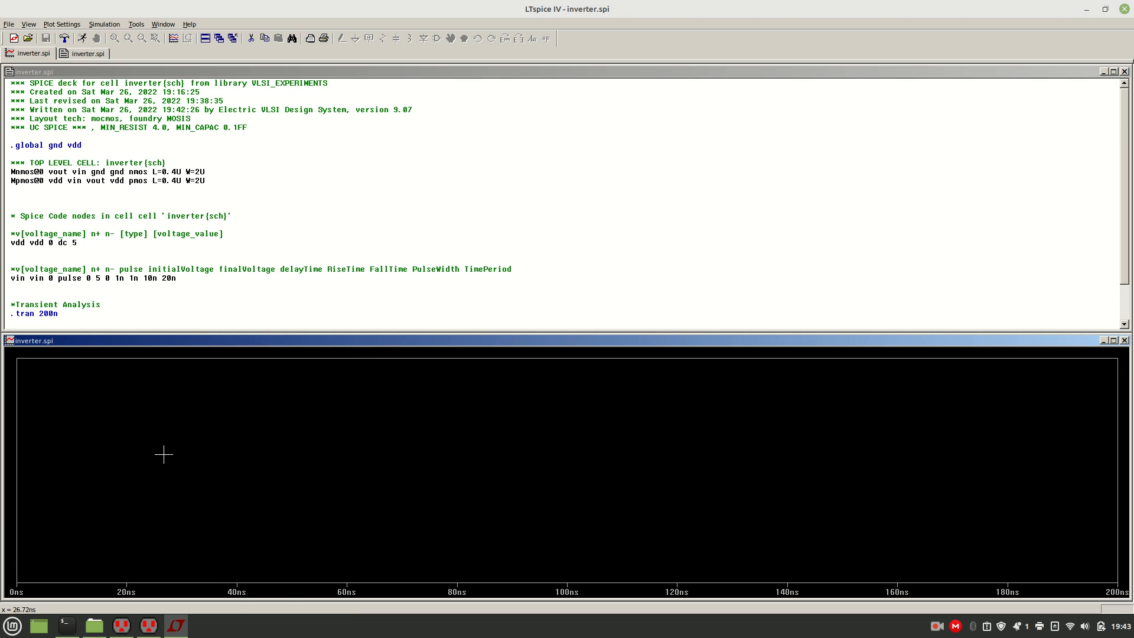
pyautogui.rightClick(201, 451)
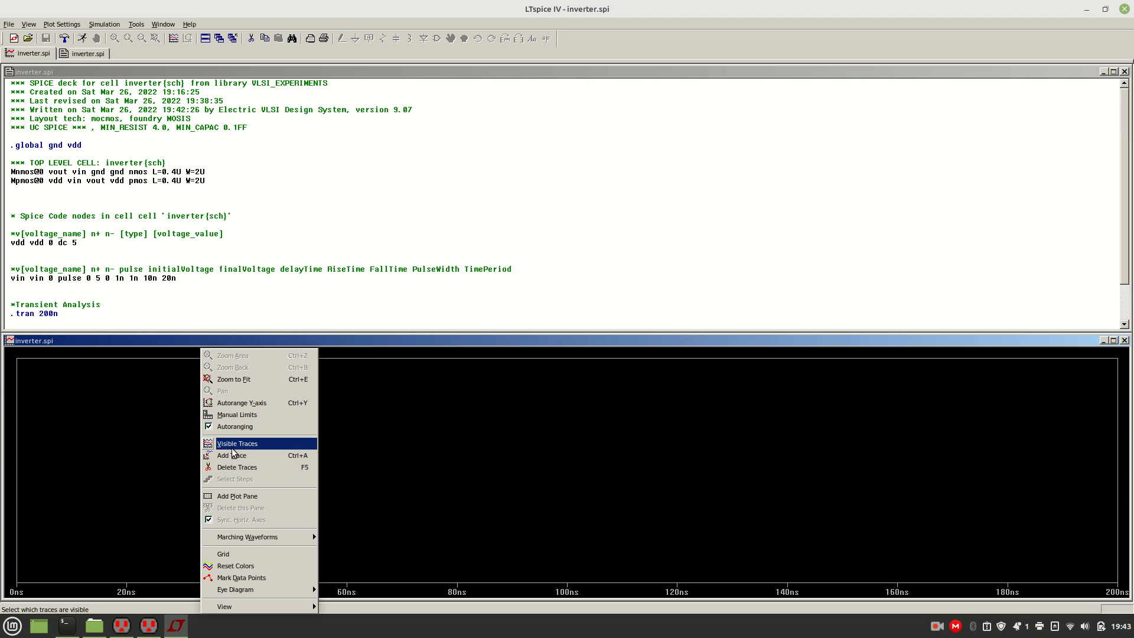
pyautogui.click(256, 460)
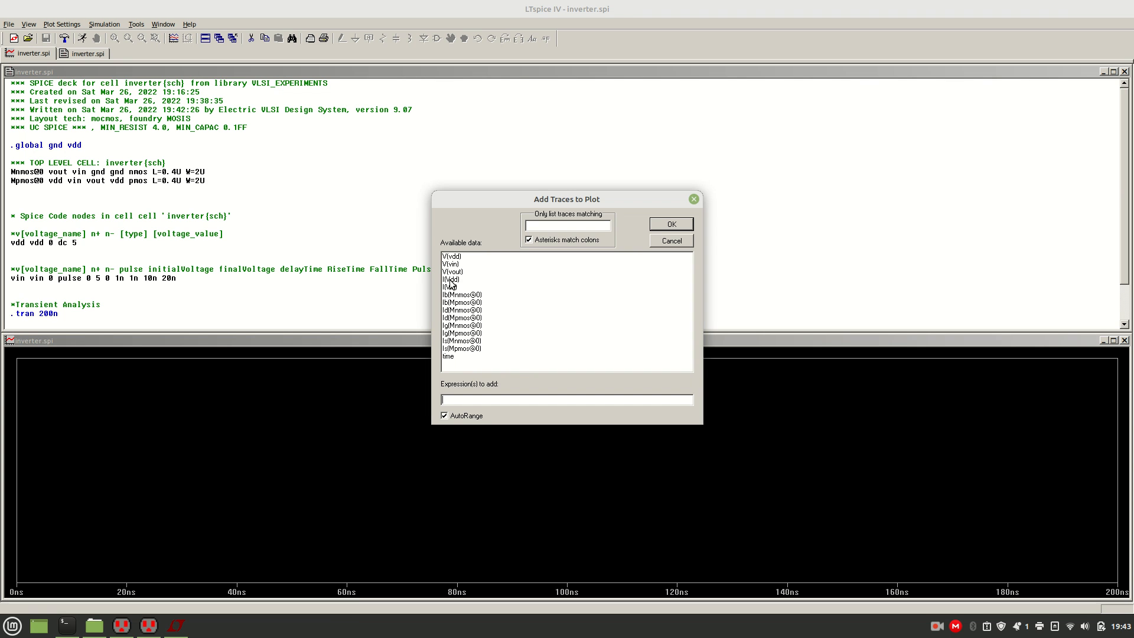
pyautogui.click(453, 264)
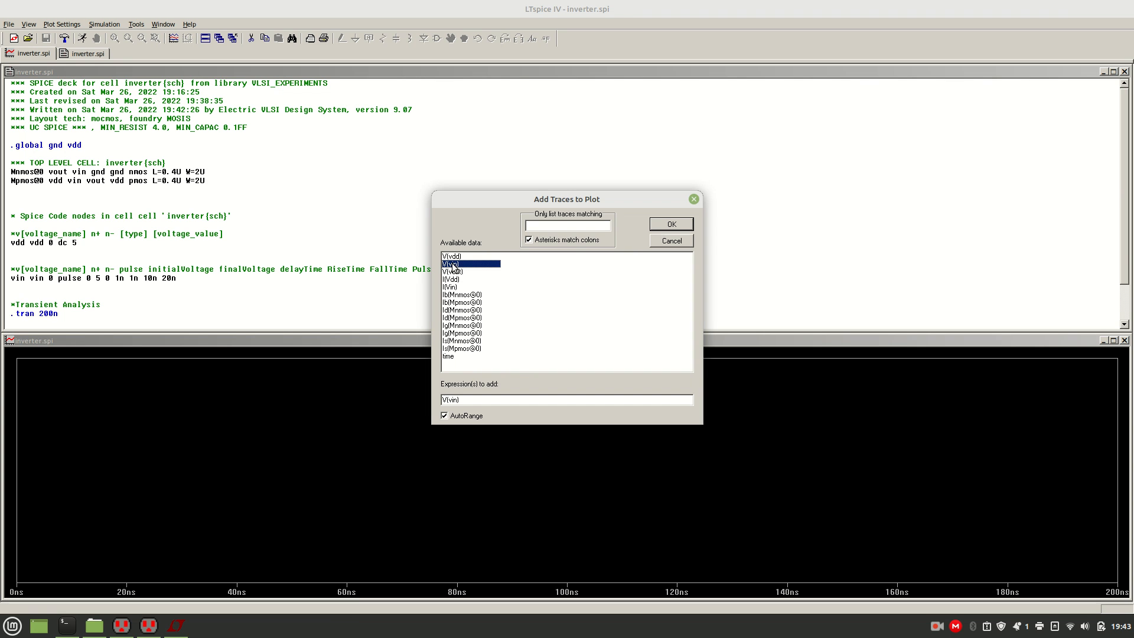
pyautogui.click(670, 225)
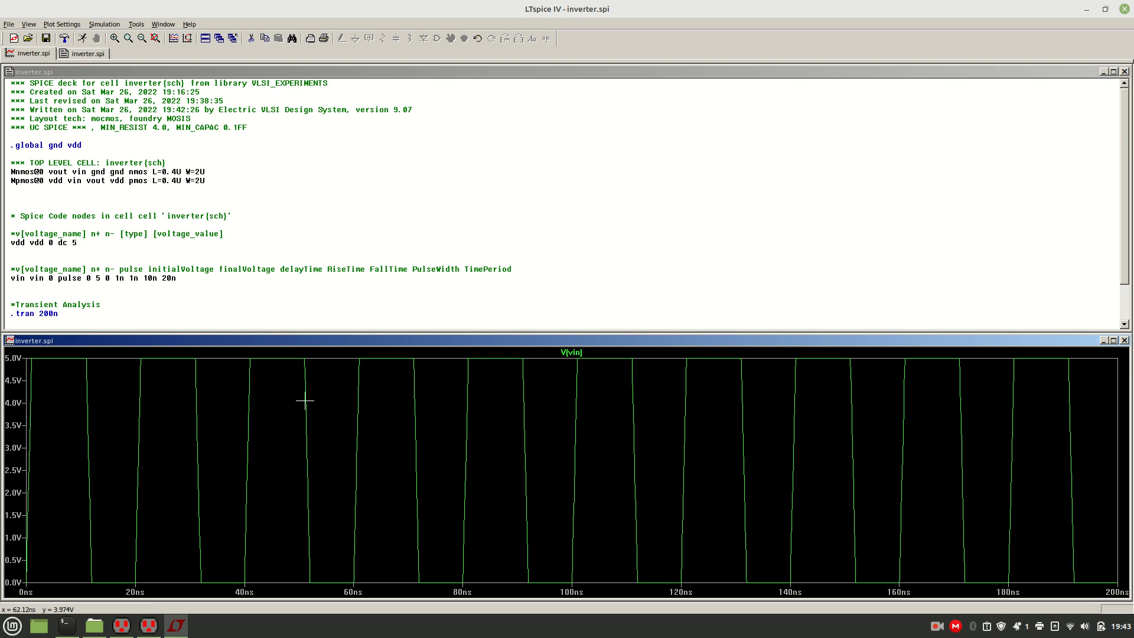
# Step: Add a second plot pane to the waveform window and plot the V(vout) trace in it
pyautogui.rightClick(173, 431)
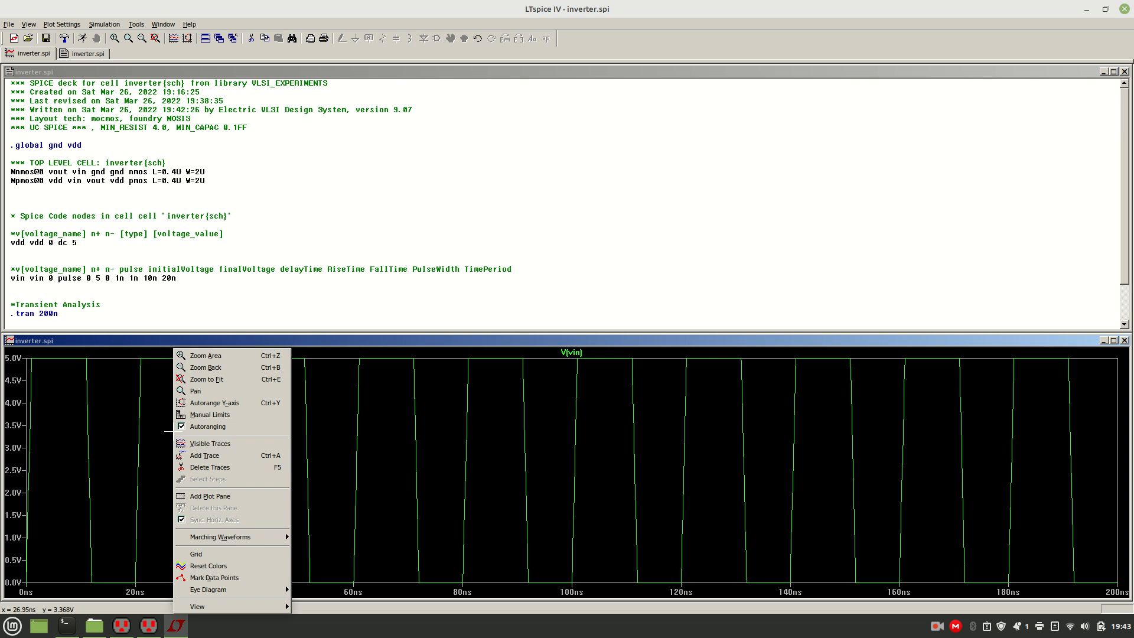
pyautogui.click(210, 497)
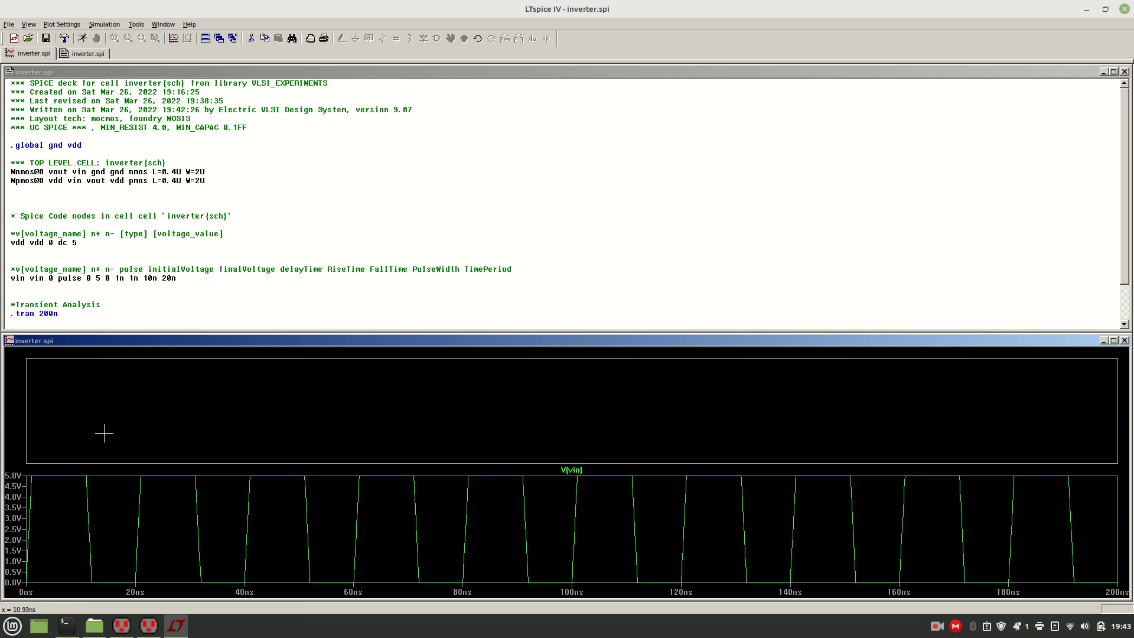
pyautogui.rightClick(161, 420)
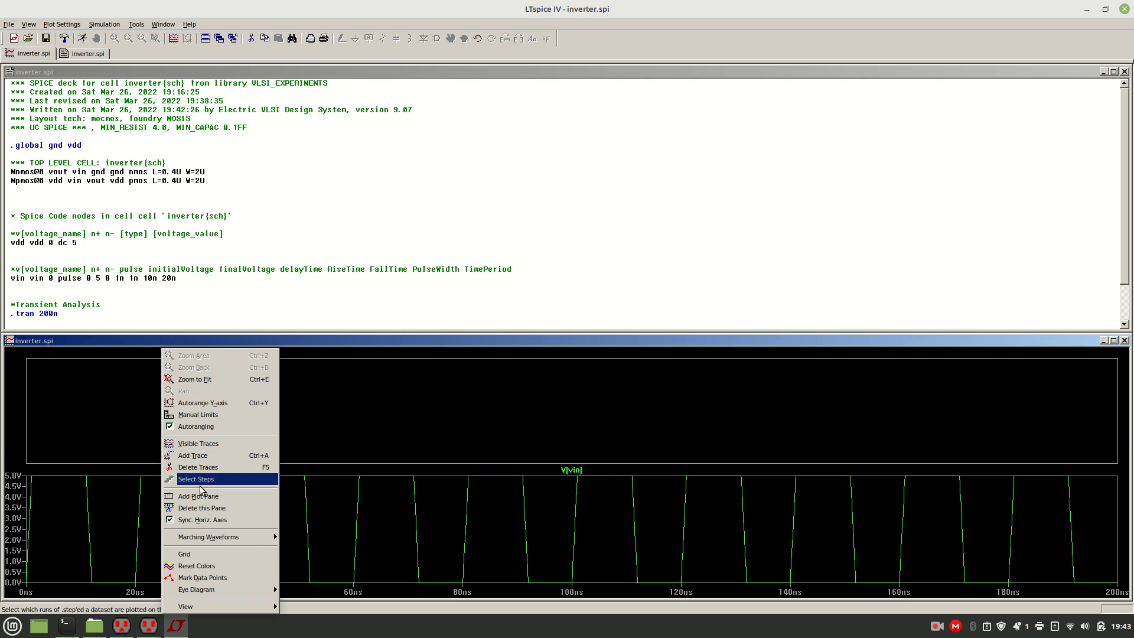
pyautogui.click(193, 456)
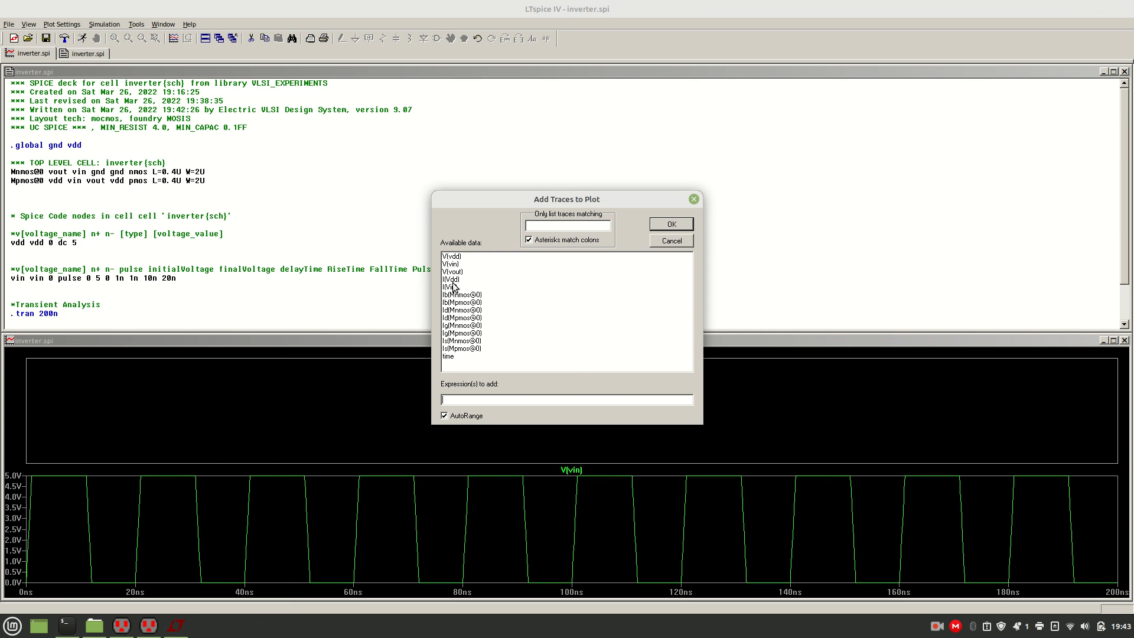
pyautogui.click(472, 272)
pyautogui.click(671, 224)
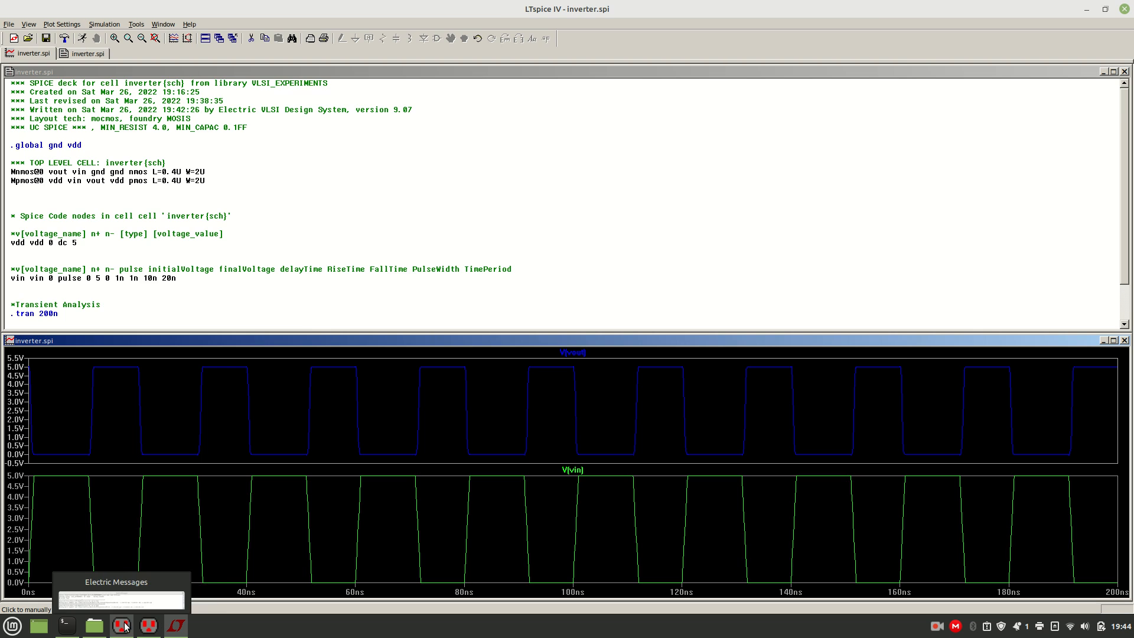
# Step: Switch to Electric, maximize the inverter schematic window, and close LTspice
pyautogui.click(149, 626)
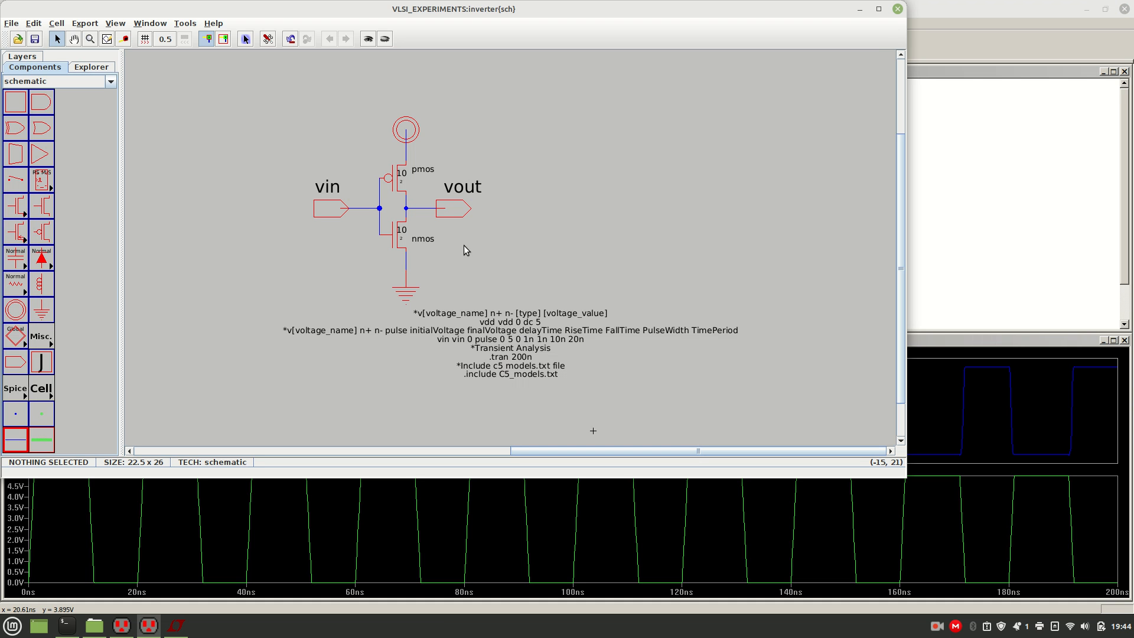
pyautogui.click(879, 9)
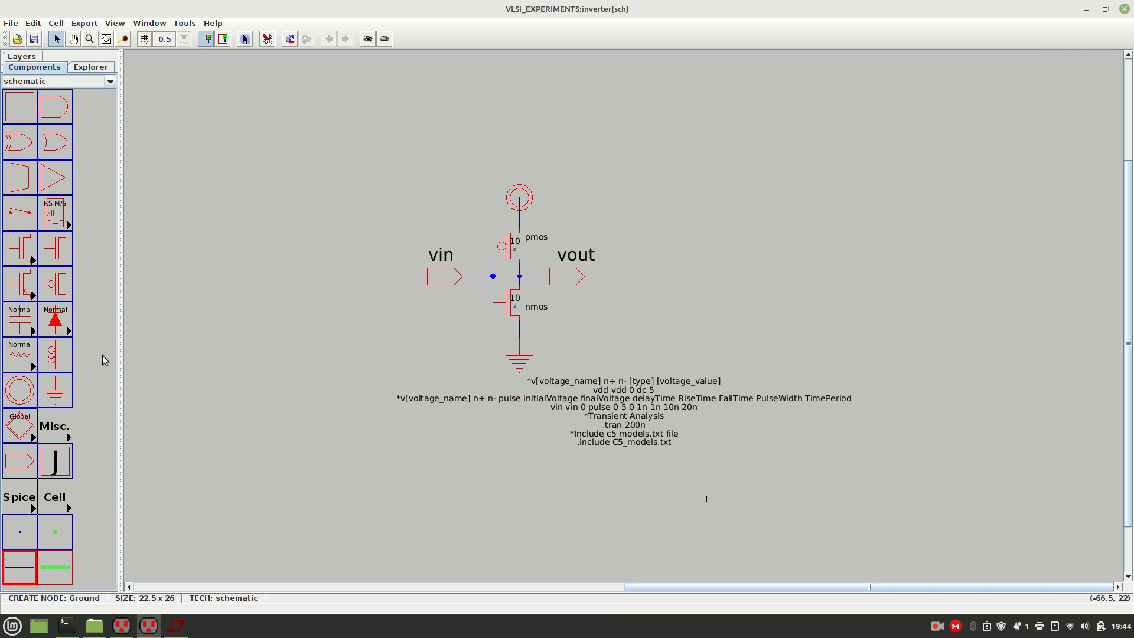
pyautogui.click(177, 627)
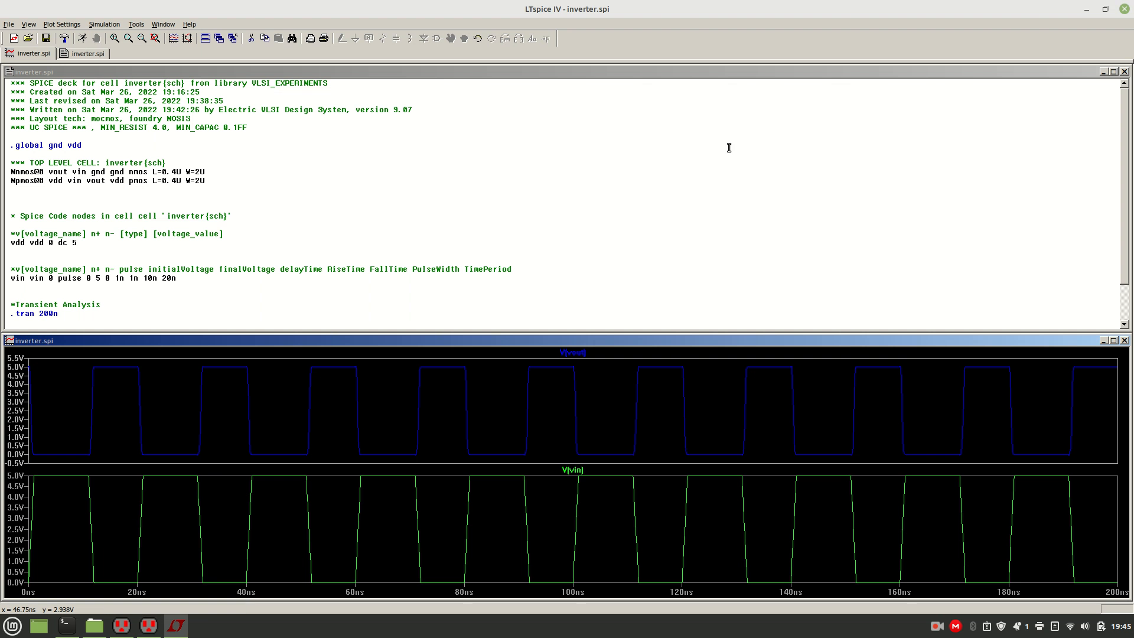
pyautogui.click(1124, 9)
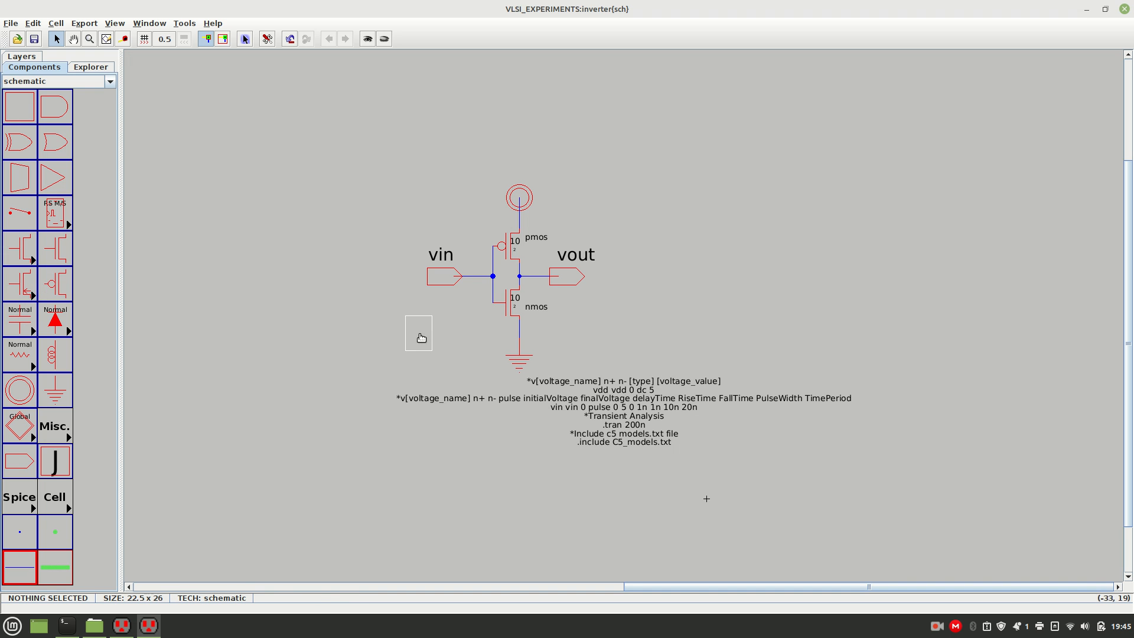
# Step: Place a capacitor beside the nmos transistor below vout and move it closer to the transistor
pyautogui.click(571, 326)
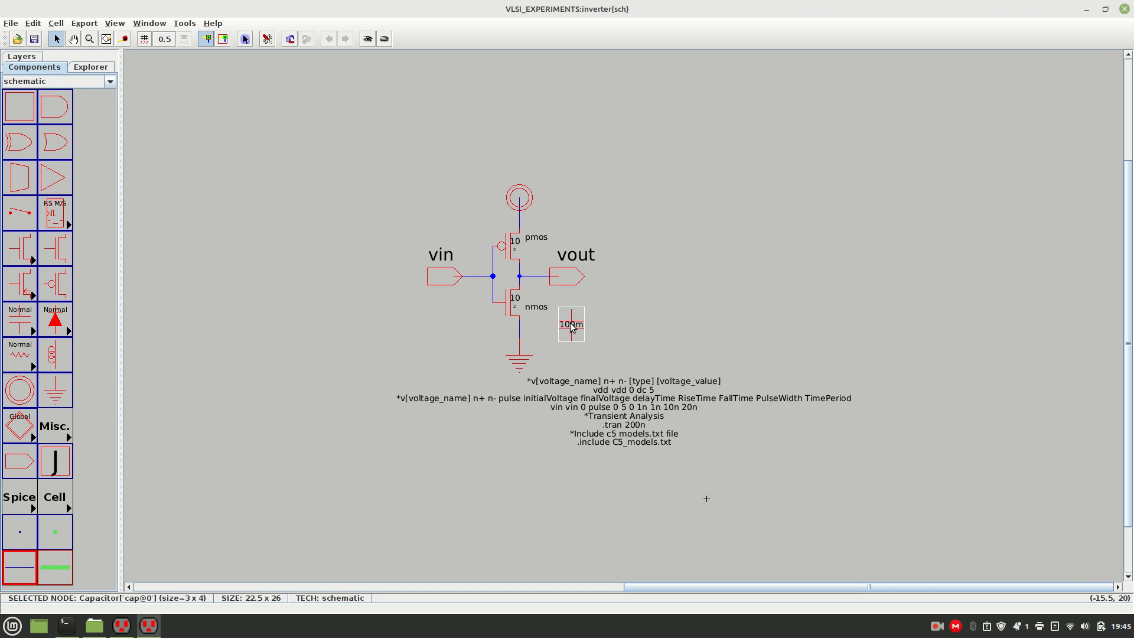
pyautogui.click(625, 303)
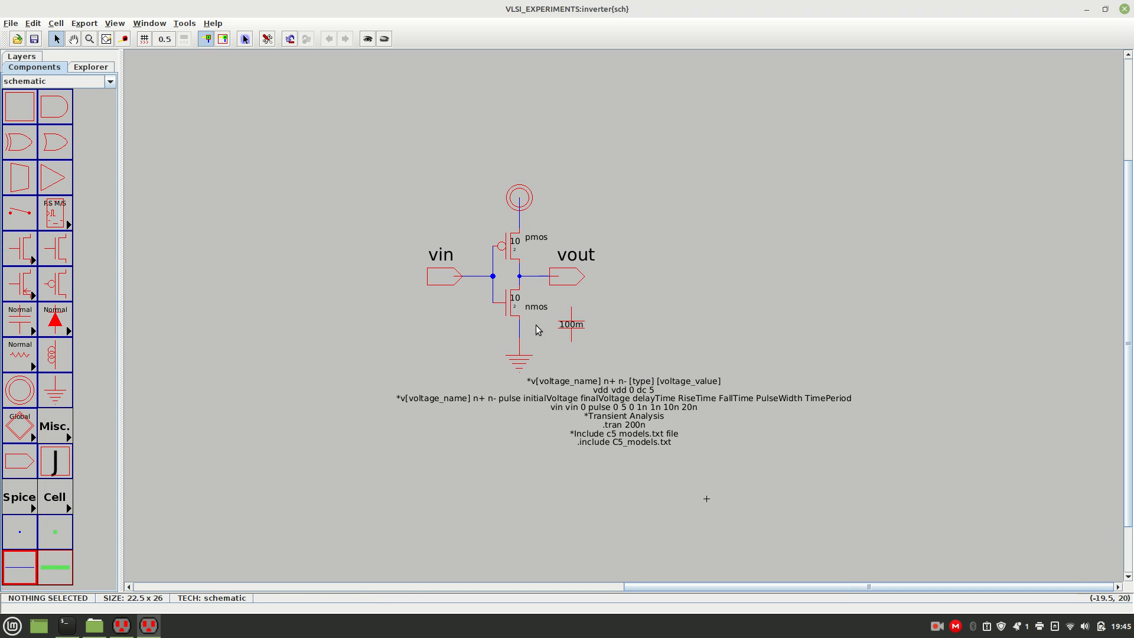
pyautogui.moveTo(578, 329); pyautogui.dragTo(550, 326)
pyautogui.click(602, 318)
pyautogui.click(608, 332)
pyautogui.click(544, 317)
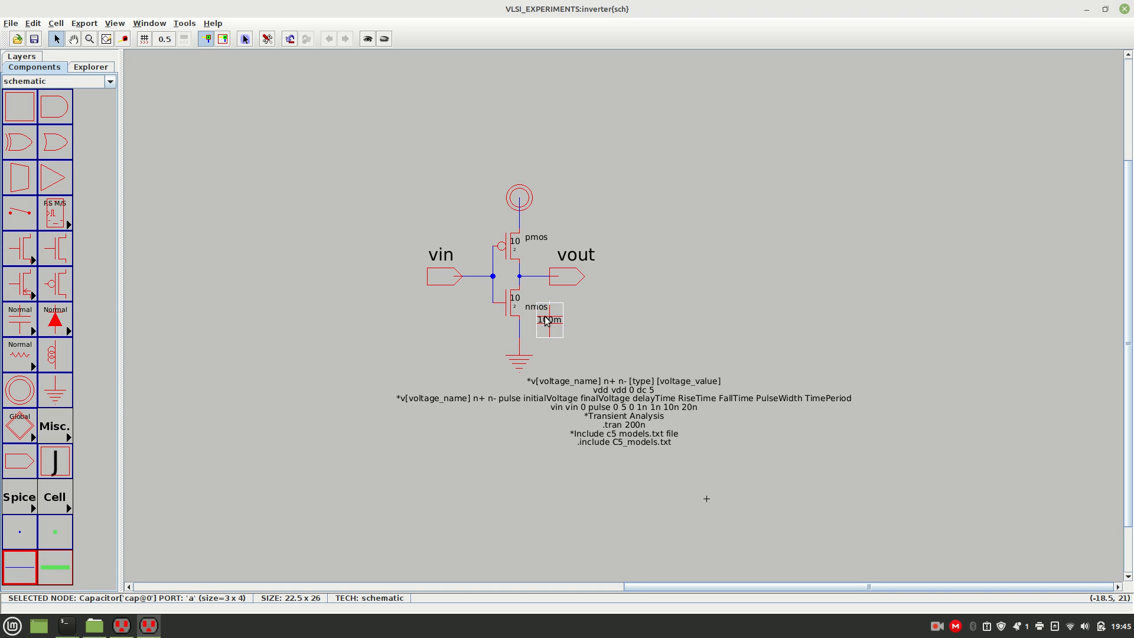
# Step: Set the new capacitor's capacitance value to 0.1p
pyautogui.doubleClick(545, 320)
pyautogui.write('1p')
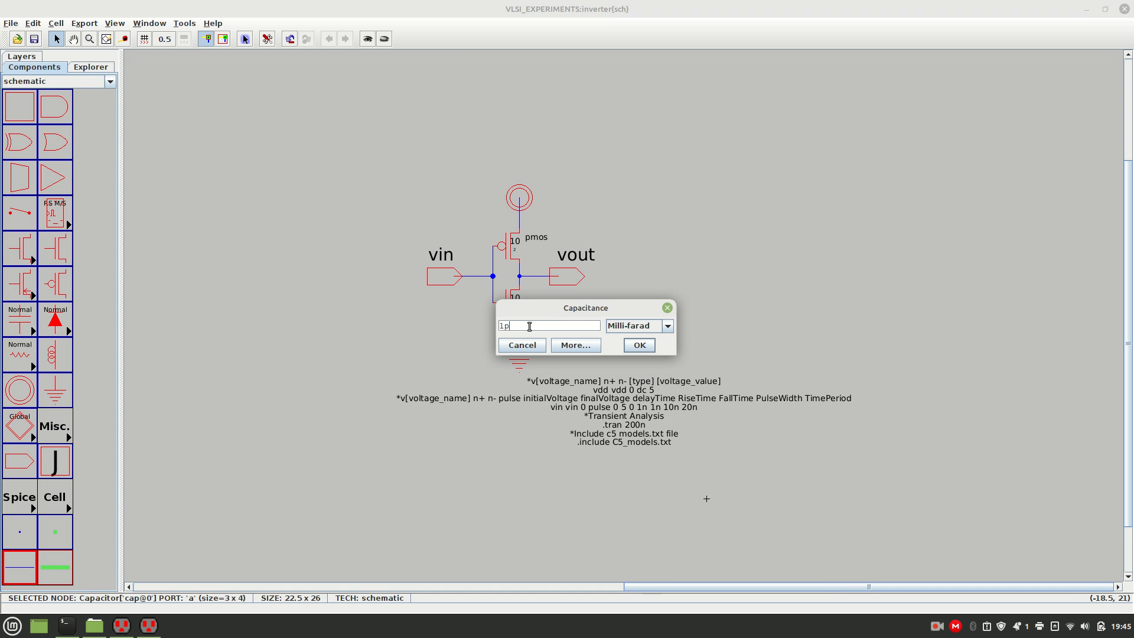
pyautogui.write('p')
pyautogui.press('BackSpace')
pyautogui.press('BackSpace')
pyautogui.press('BackSpace')
pyautogui.press('Return')
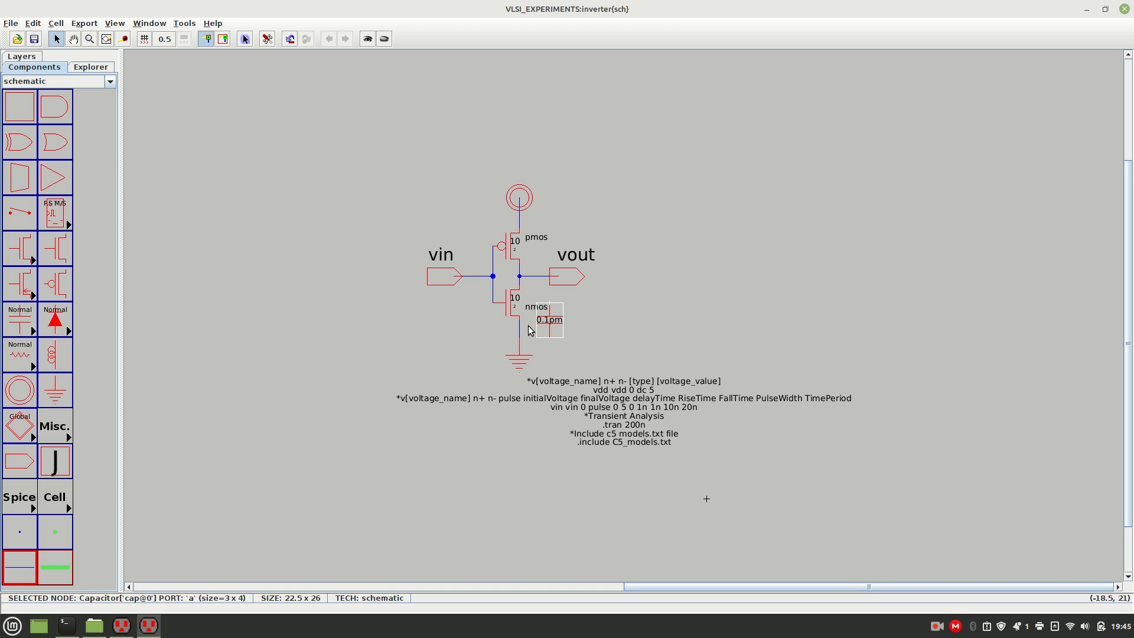
pyautogui.click(632, 332)
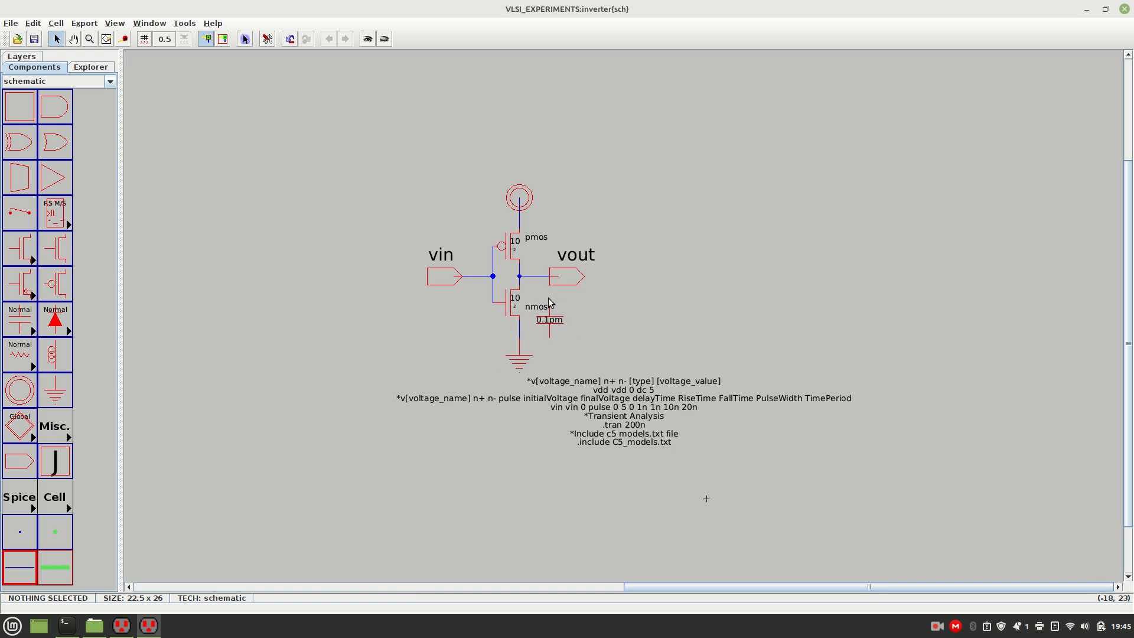
# Step: Move the vout export farther from the transistors and wire the capacitor between the output line and the ground line
pyautogui.moveTo(570, 276); pyautogui.dragTo(606, 272)
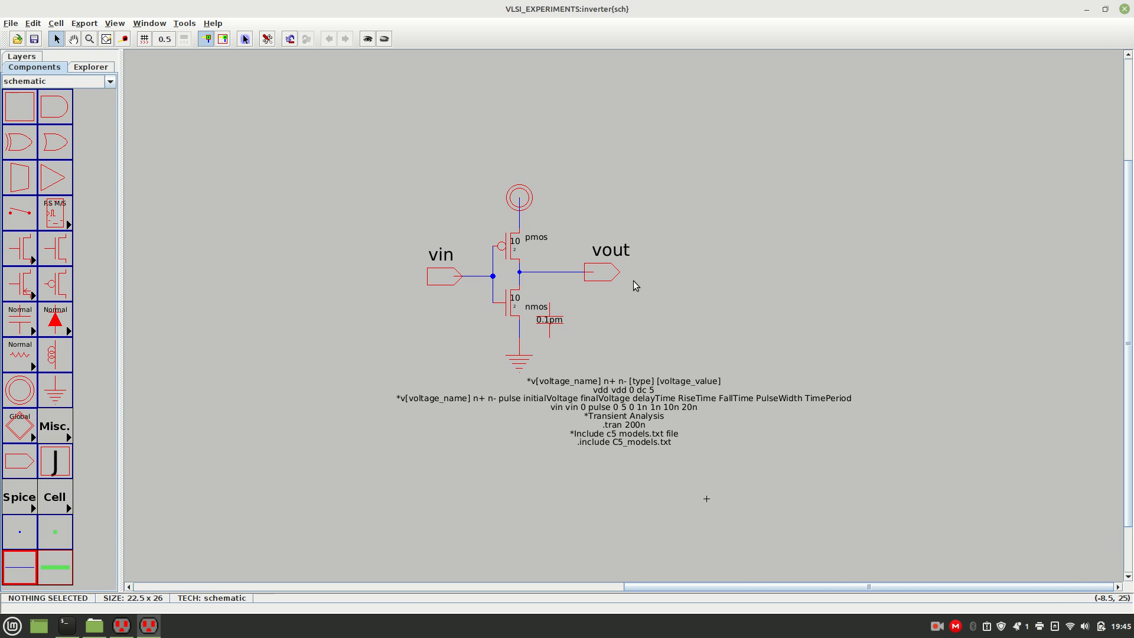
pyautogui.click(551, 309)
pyautogui.rightClick(549, 271)
pyautogui.click(584, 307)
pyautogui.click(551, 337)
pyautogui.rightClick(519, 338)
pyautogui.click(594, 348)
# Step: Shift the wired capacitor up toward the output line and lower the ground symbol slightly
pyautogui.moveTo(556, 322); pyautogui.dragTo(556, 305)
pyautogui.click(586, 318)
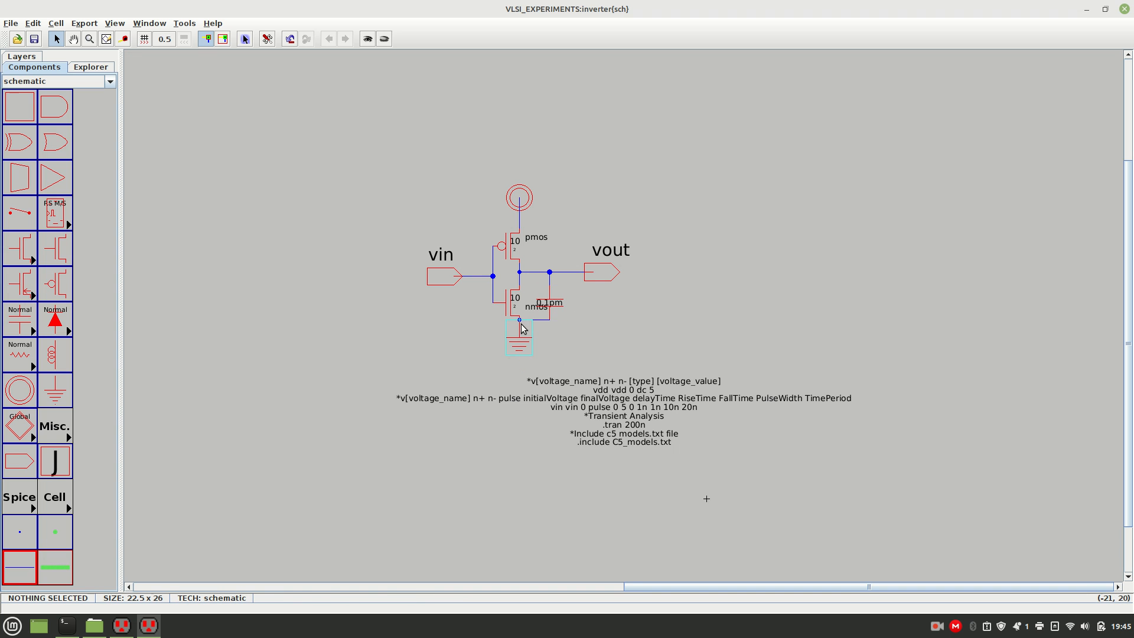
pyautogui.moveTo(518, 348); pyautogui.dragTo(516, 357)
pyautogui.click(554, 353)
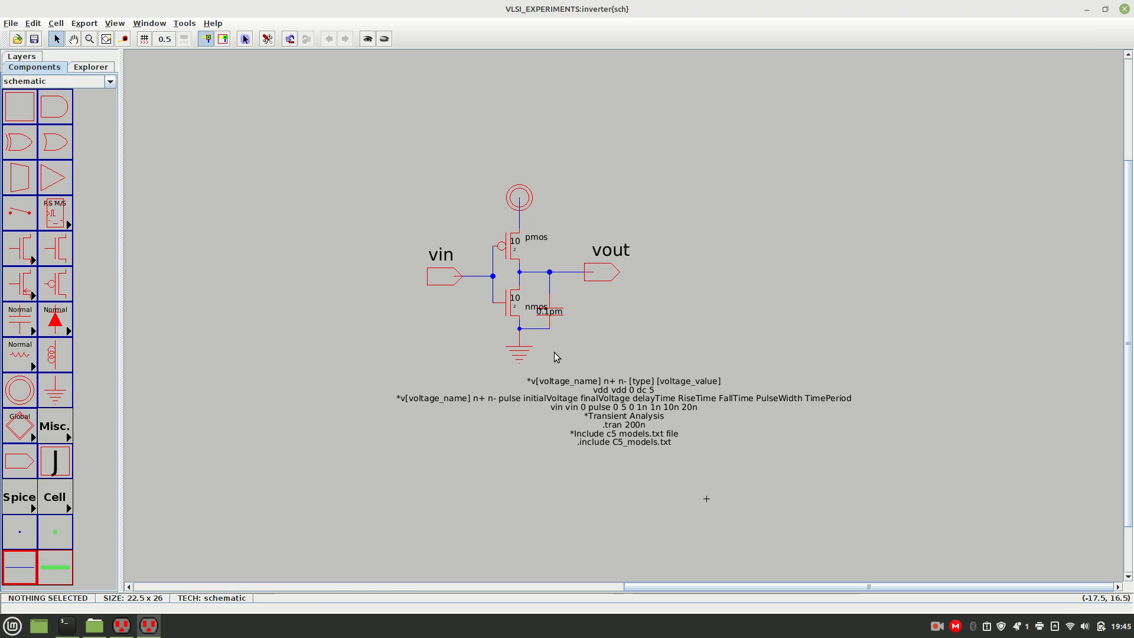
# Step: Move the nmos label and the capacitance label apart so they no longer overlap
pyautogui.moveTo(527, 306); pyautogui.dragTo(520, 306)
pyautogui.click(604, 308)
pyautogui.click(571, 314)
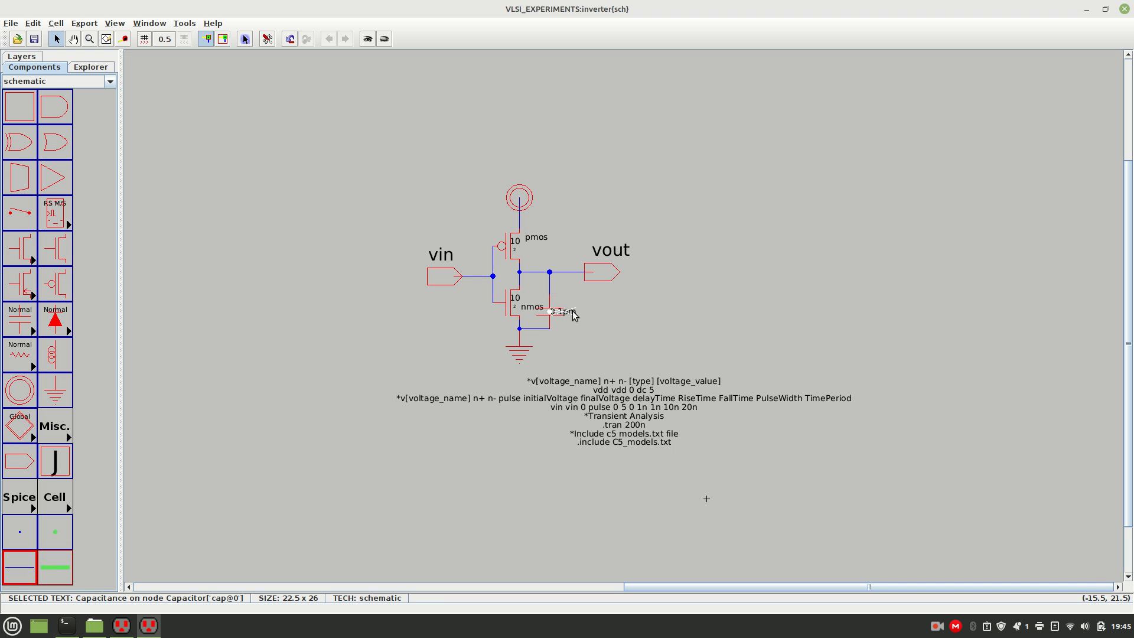
# Step: Undo the last label move and place the wired capacitor farther from the nmos transistor, closer to the vout export
pyautogui.hotkey('ctrl', 'z')
pyautogui.moveTo(552, 318); pyautogui.dragTo(576, 297)
pyautogui.click(604, 318)
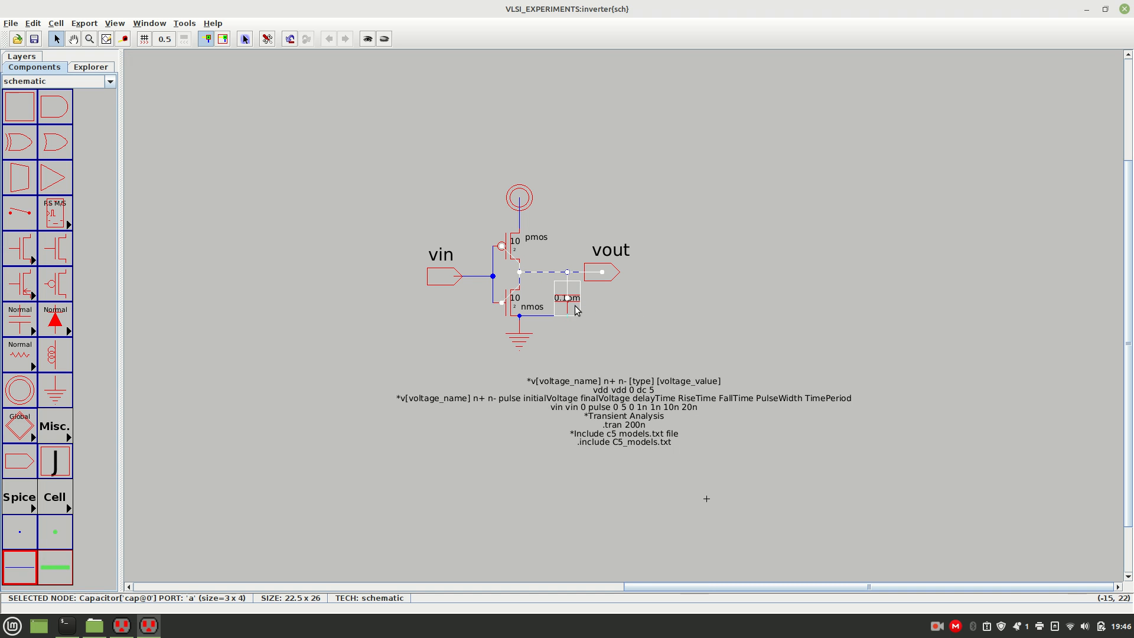
pyautogui.hotkey('ctrl', 'z')
pyautogui.click(601, 338)
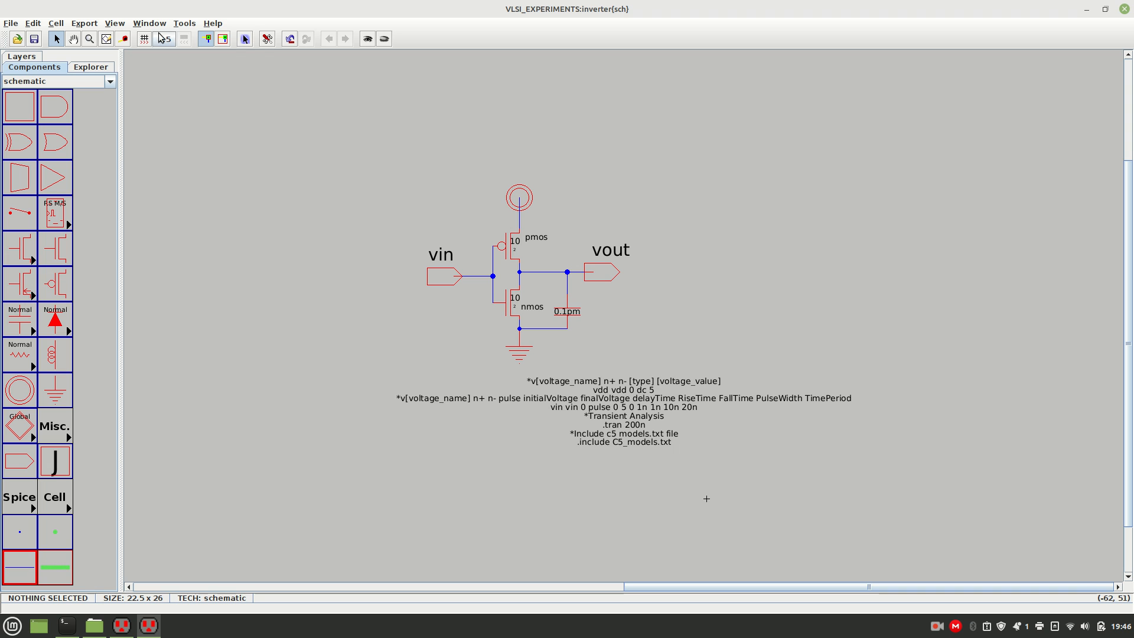
# Step: Write the Spice deck of the inverter schematic with the load capacitor and run it in LTspice
pyautogui.click(184, 23)
pyautogui.moveTo(191, 41)
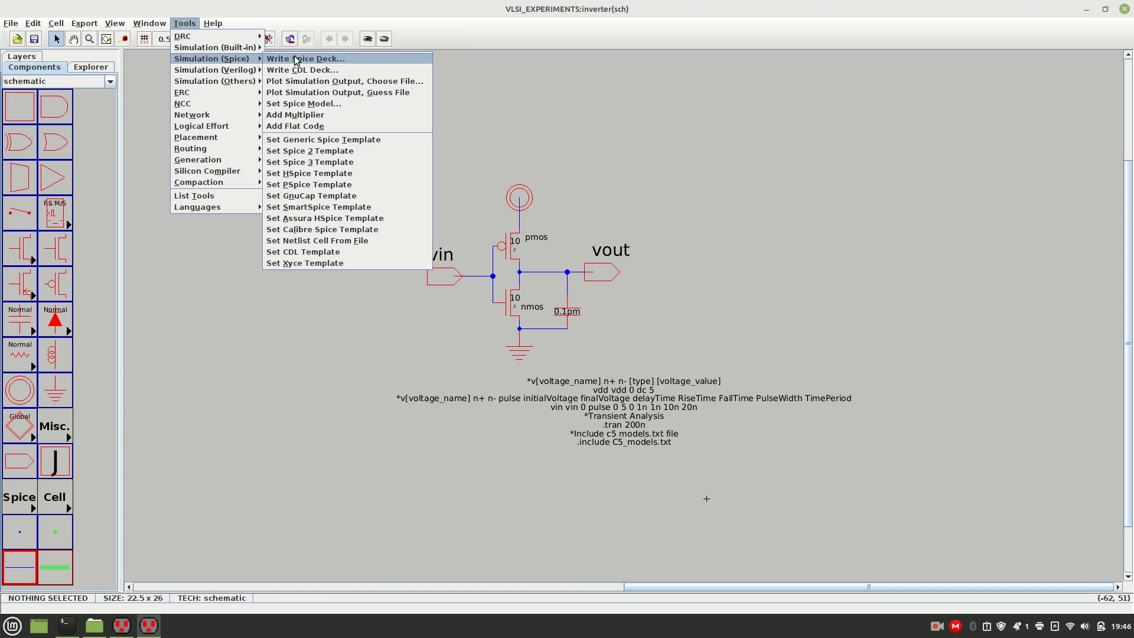
pyautogui.click(564, 195)
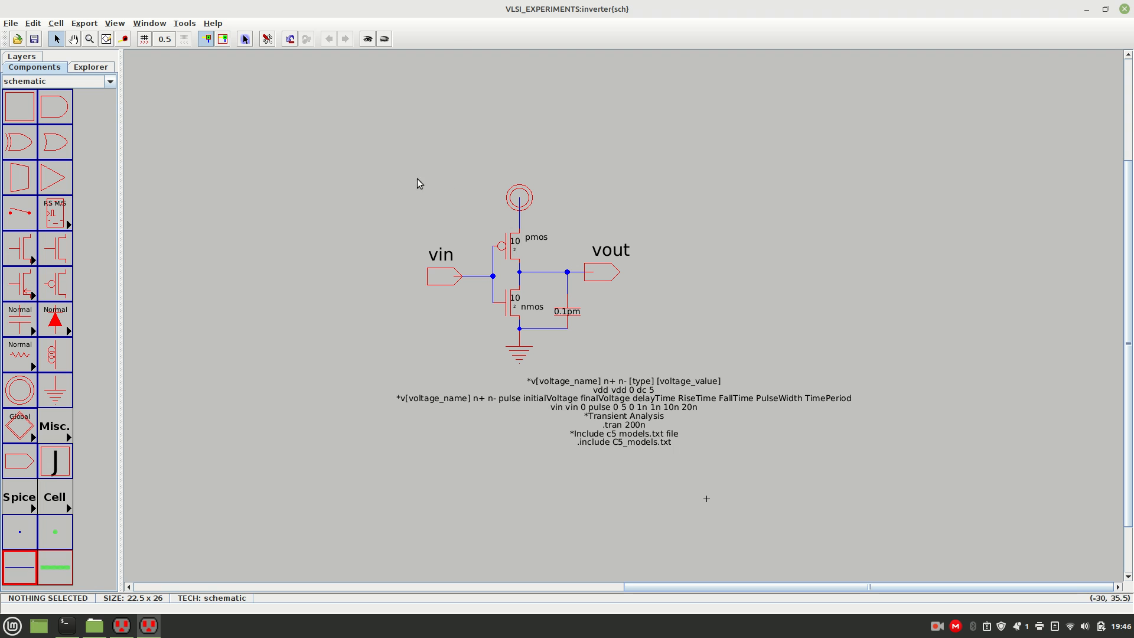
pyautogui.click(185, 24)
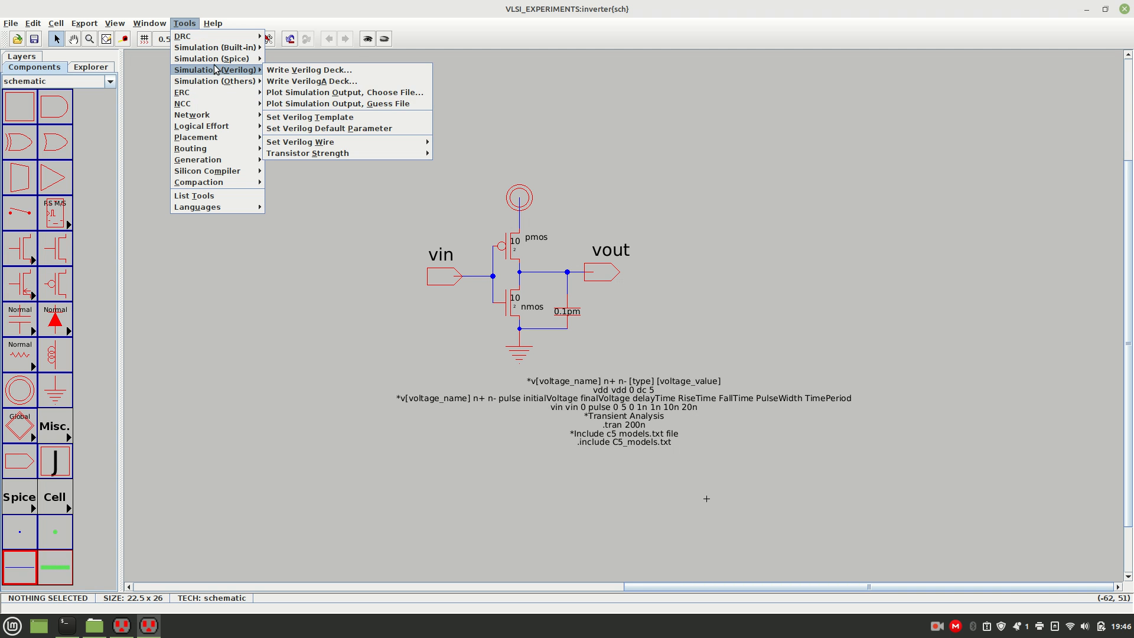
pyautogui.moveTo(216, 61)
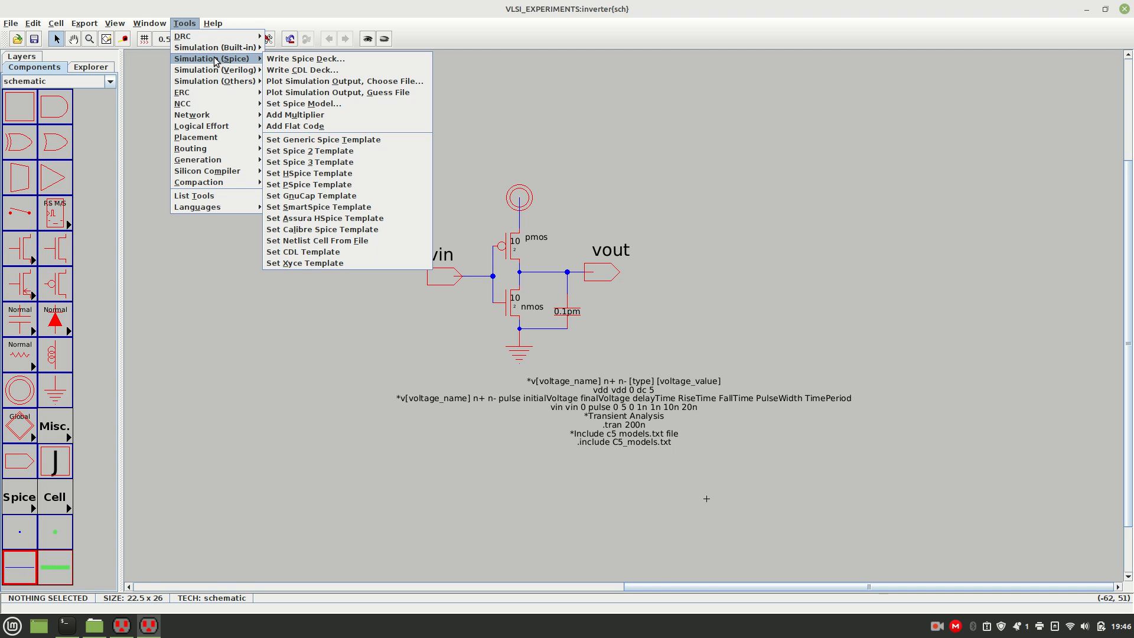
pyautogui.click(299, 59)
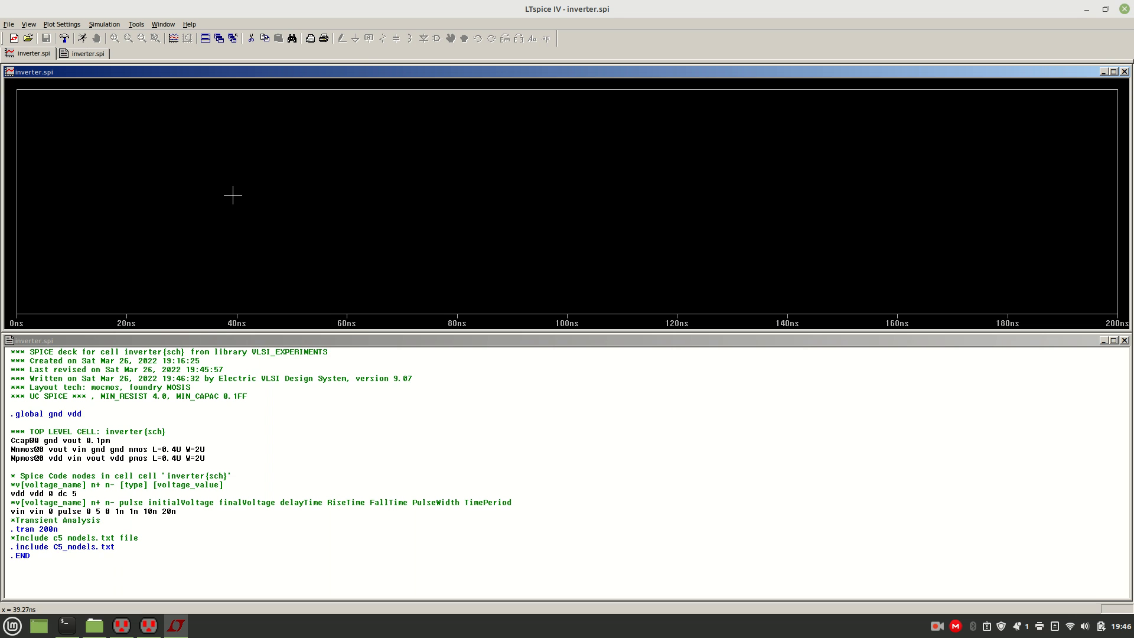
# Step: Plot the V(vin) trace in the empty waveform window
pyautogui.rightClick(232, 194)
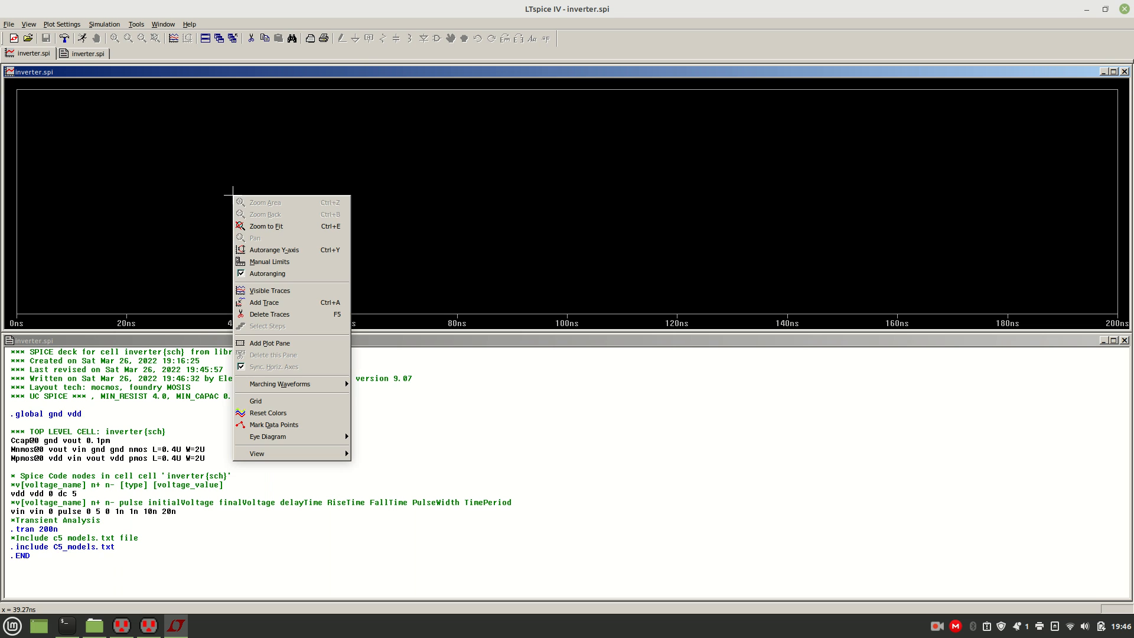
pyautogui.click(274, 305)
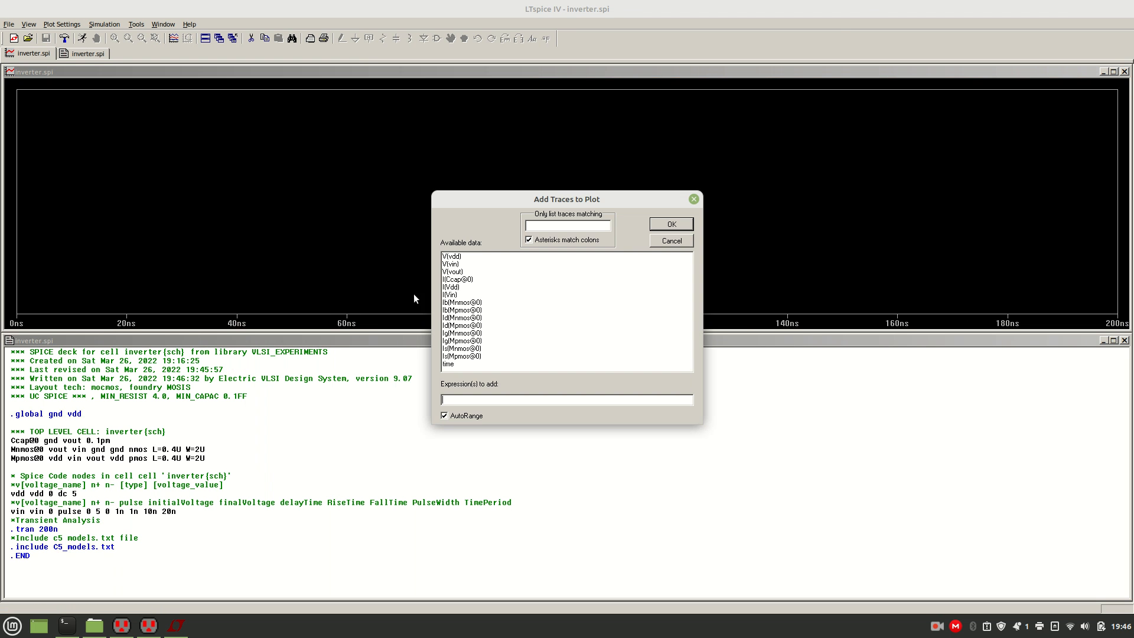
pyautogui.click(454, 264)
pyautogui.click(691, 223)
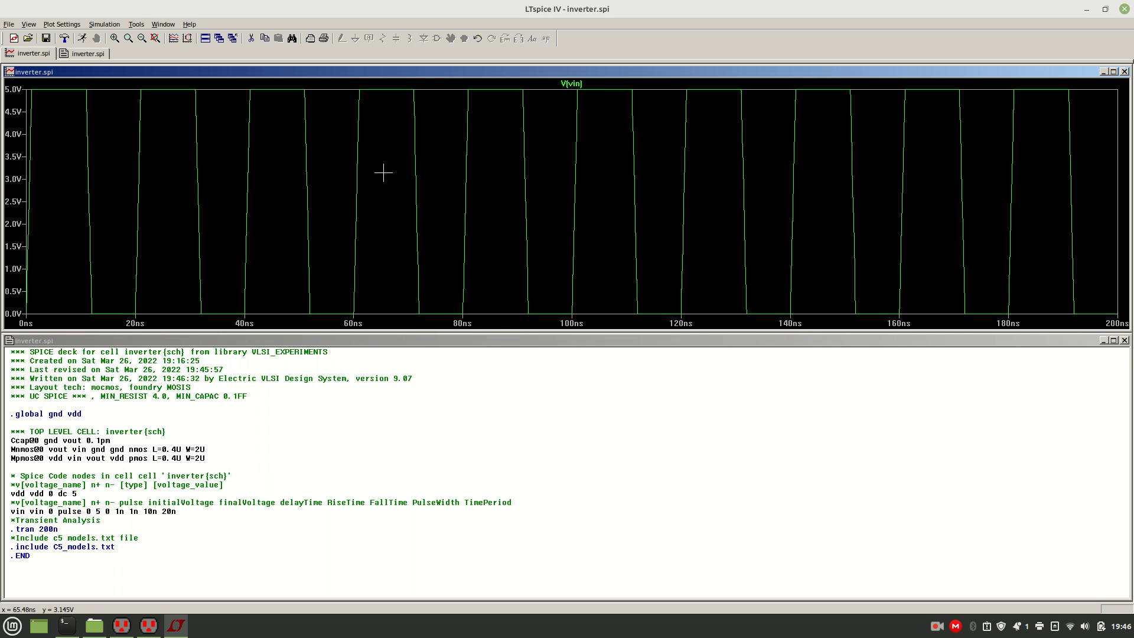
# Step: Add a second plot pane and plot the V(vout) trace in it
pyautogui.rightClick(383, 173)
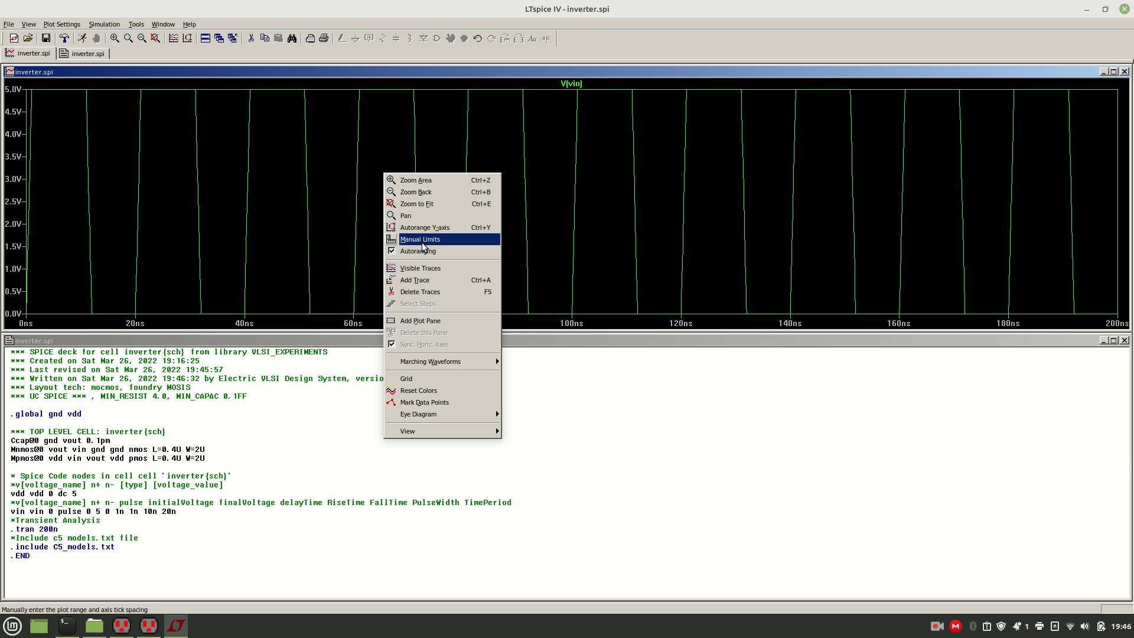
pyautogui.click(420, 319)
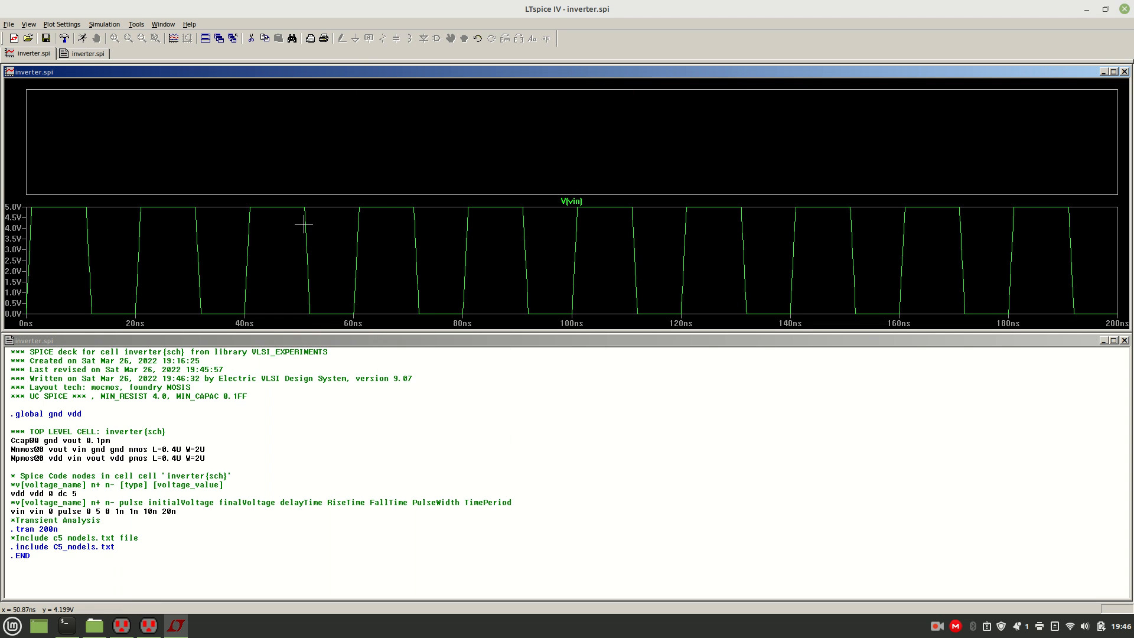
pyautogui.rightClick(264, 157)
pyautogui.click(296, 263)
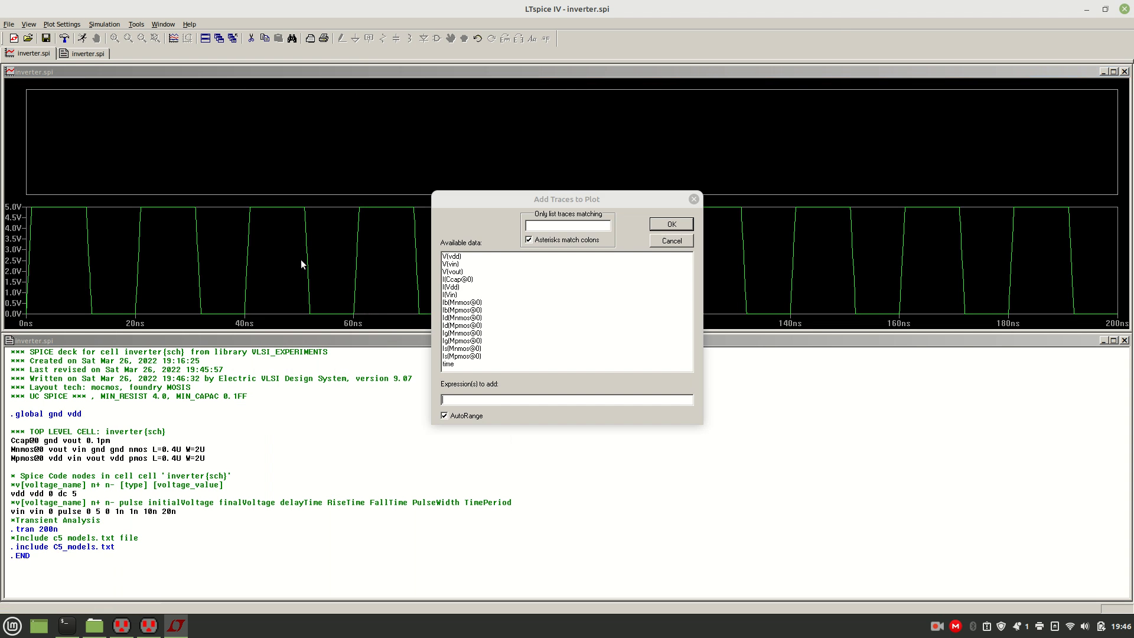
pyautogui.click(455, 273)
pyautogui.click(671, 224)
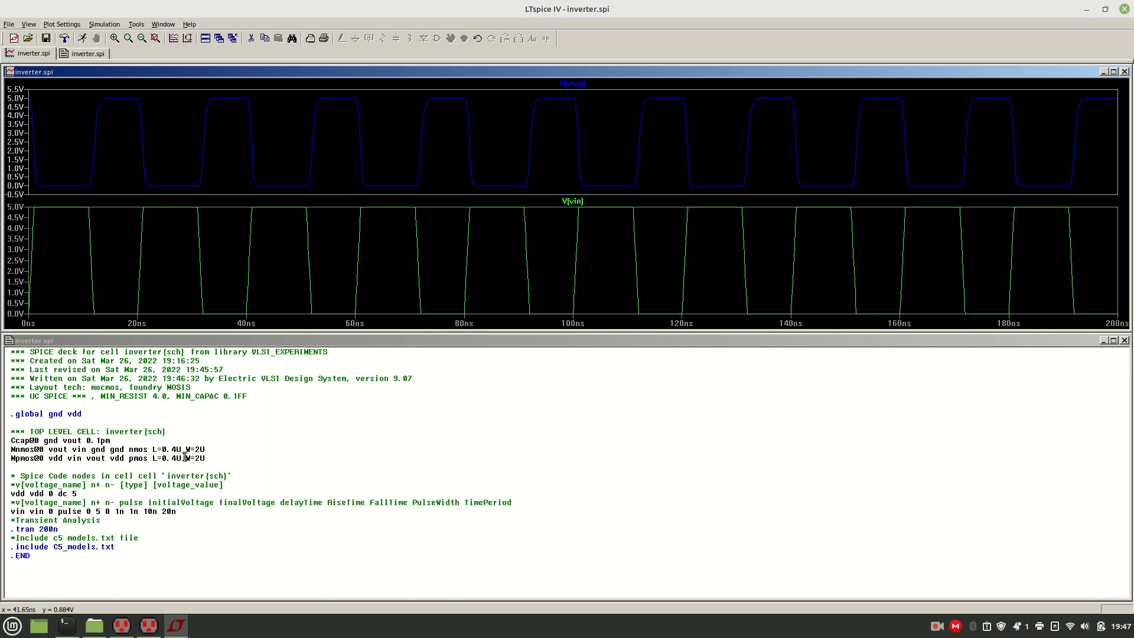
# Step: Open a blank document in Text Editor (Gedit) and move its window clear of the waveforms and the netlist
pyautogui.moveTo(152, 449); pyautogui.dragTo(209, 452)
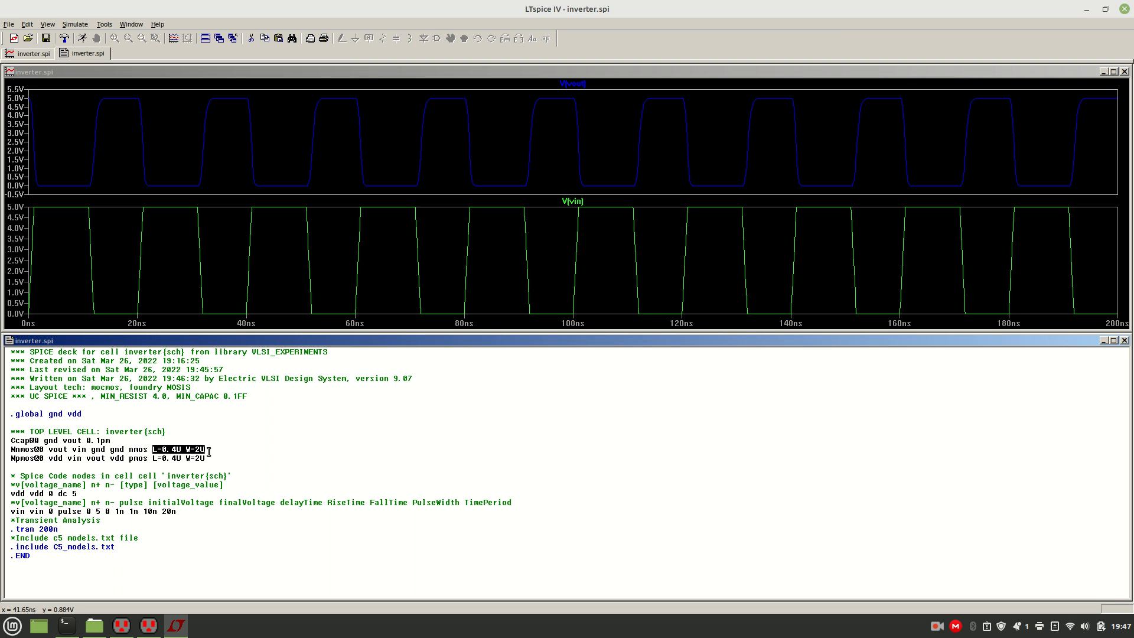
pyautogui.click(210, 452)
pyautogui.click(12, 626)
pyautogui.write('no')
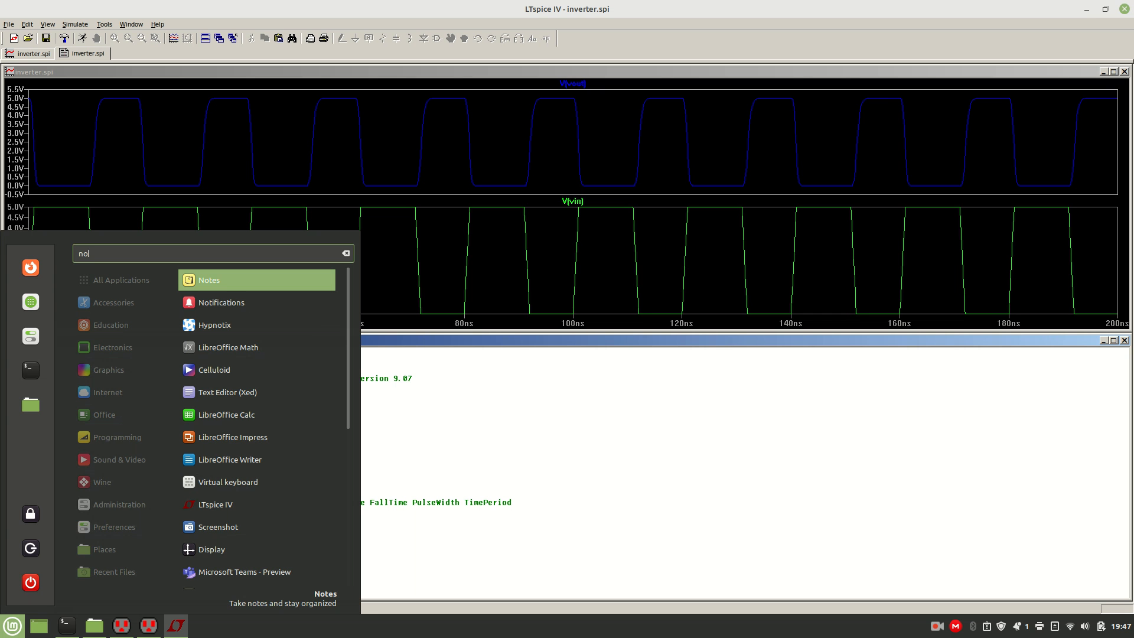
pyautogui.press('BackSpace')
pyautogui.press('BackSpace')
pyautogui.write('text')
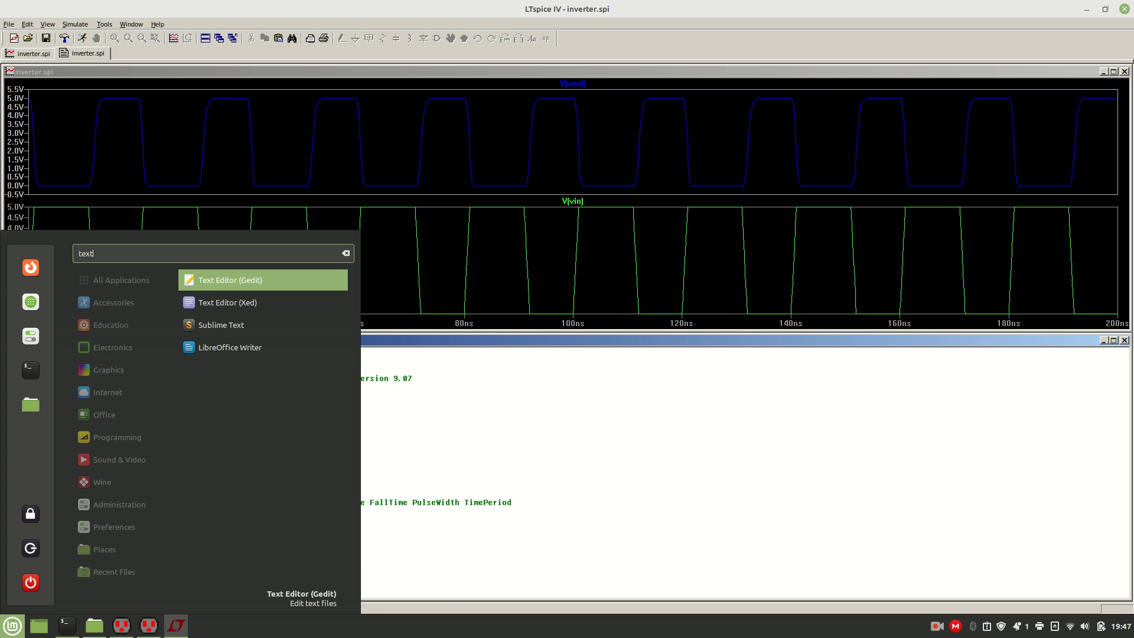
pyautogui.press('Return')
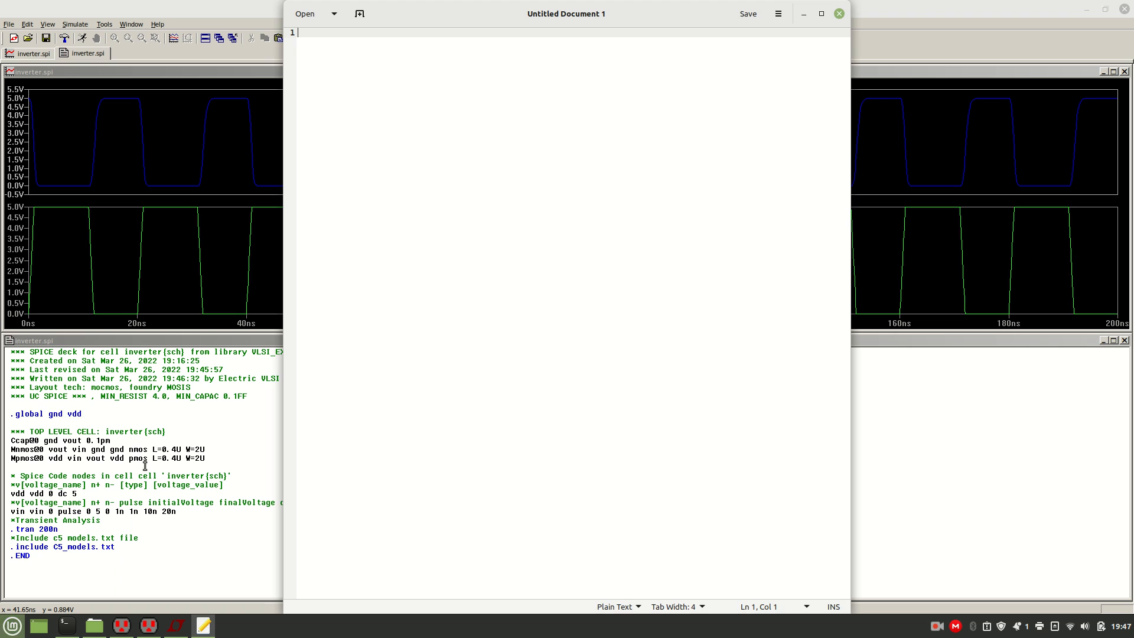
pyautogui.moveTo(395, 19); pyautogui.dragTo(731, 390)
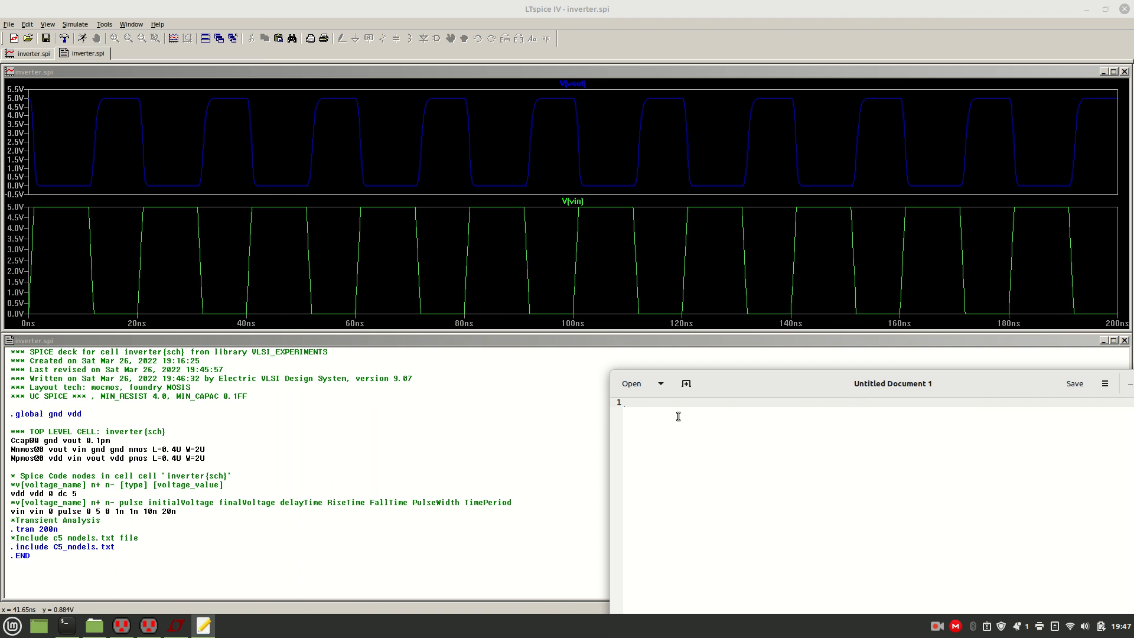
# Step: Write the heading "Wn = Wp" without a list number and underline it with a row of dashes
pyautogui.write('1. Wn = Wp')
pyautogui.press('Return')
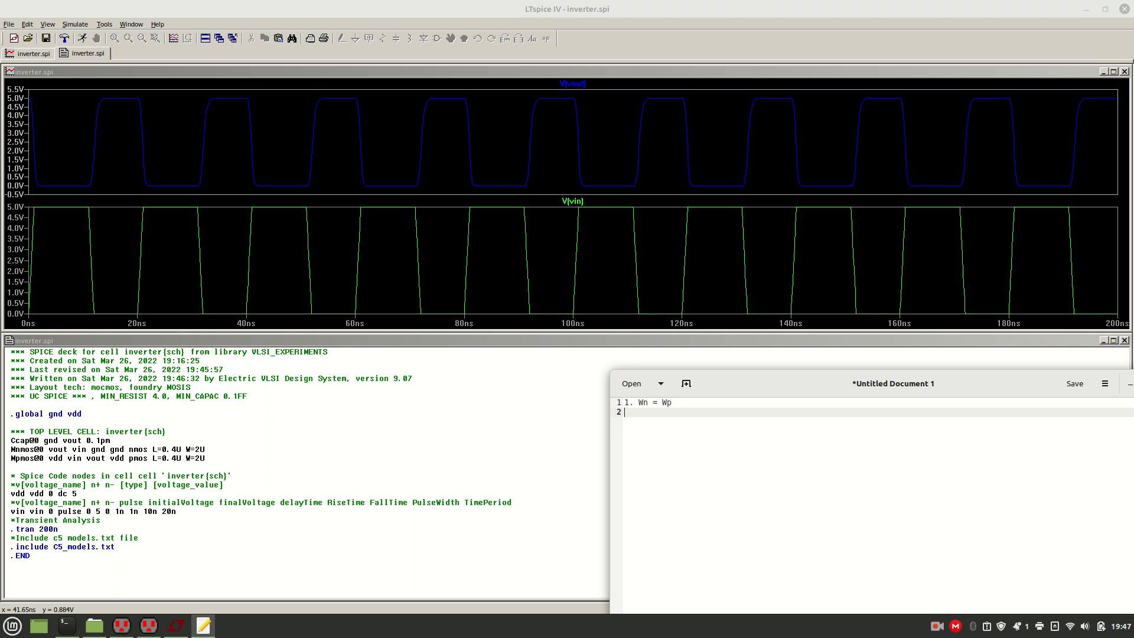
pyautogui.press('Return')
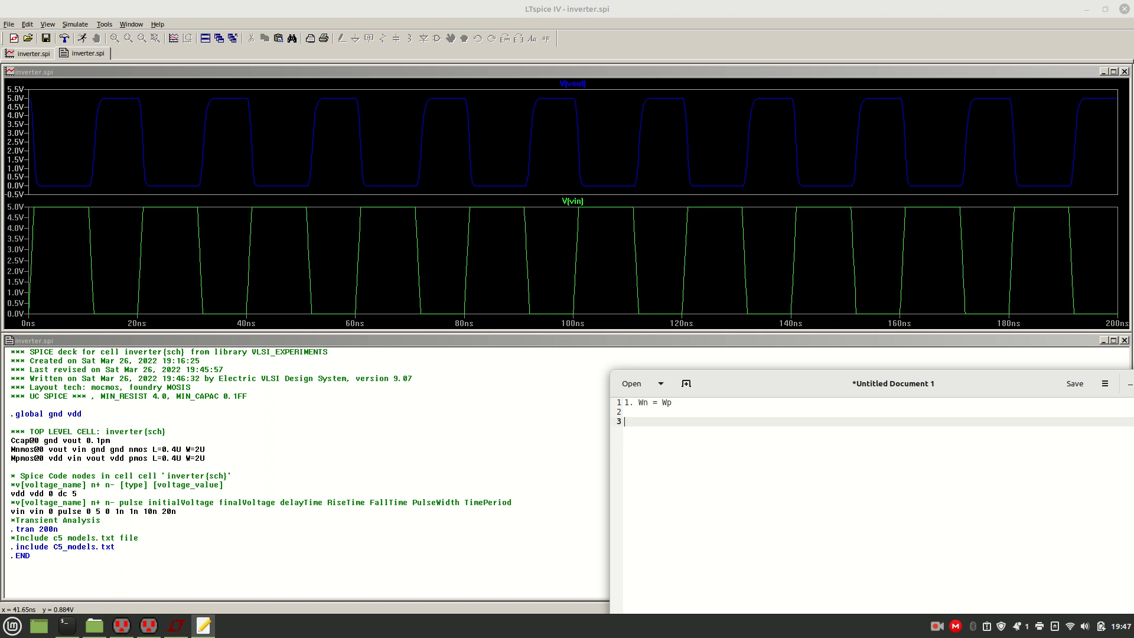
pyautogui.press('BackSpace')
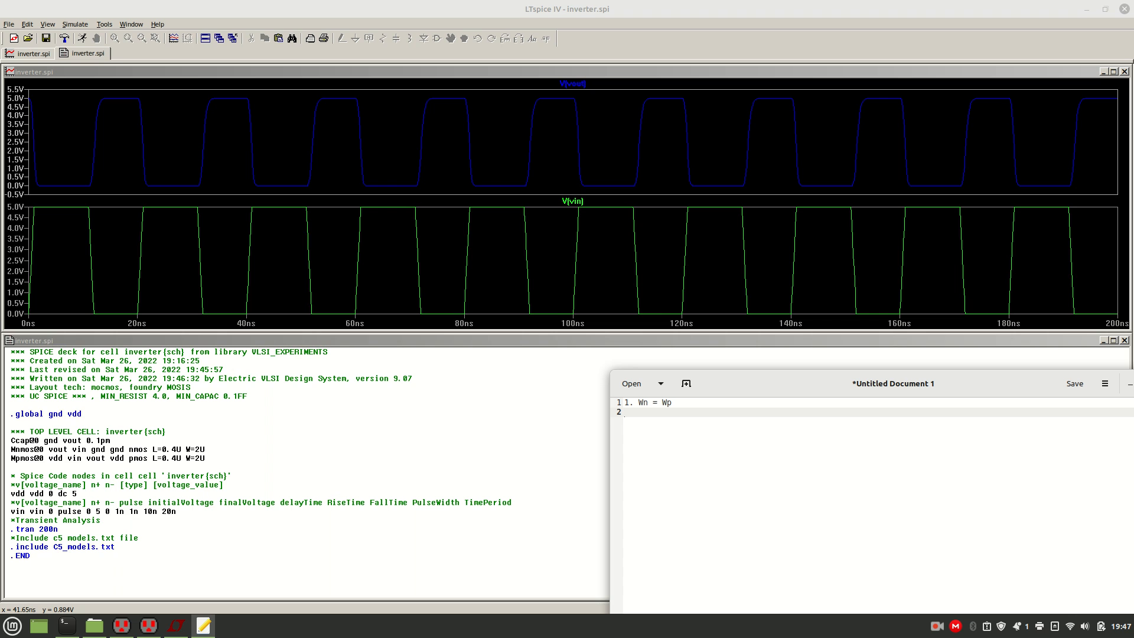
pyautogui.press('Up')
pyautogui.press('Right')
pyautogui.press('BackSpace')
pyautogui.press('BackSpace')
pyautogui.press('BackSpace')
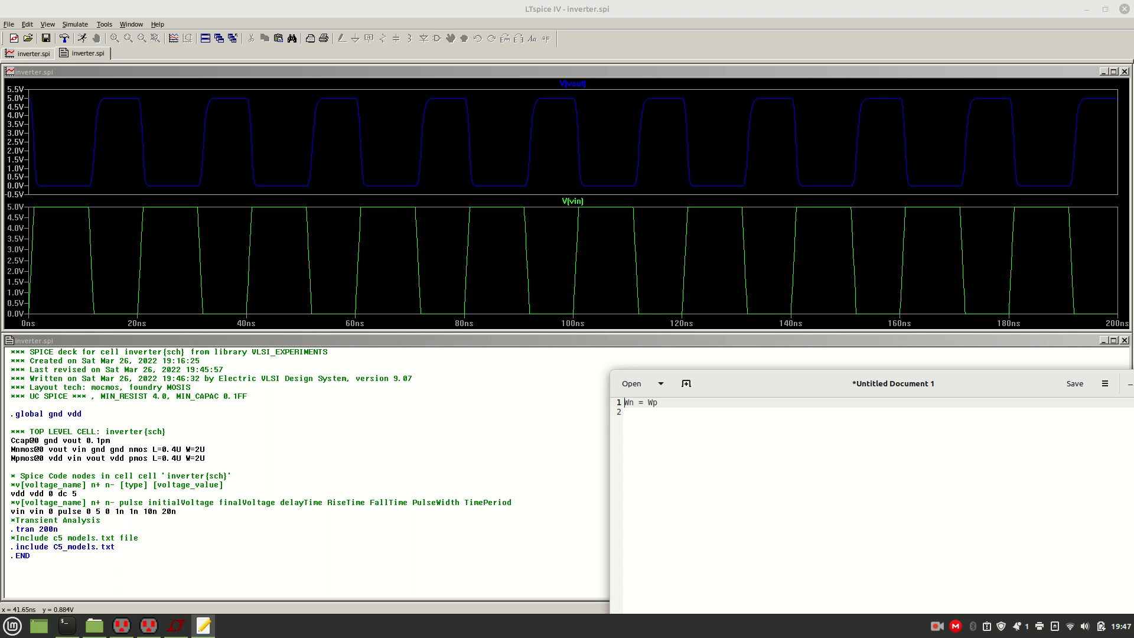
pyautogui.press('Down')
pyautogui.write('--------')
pyautogui.press('Return')
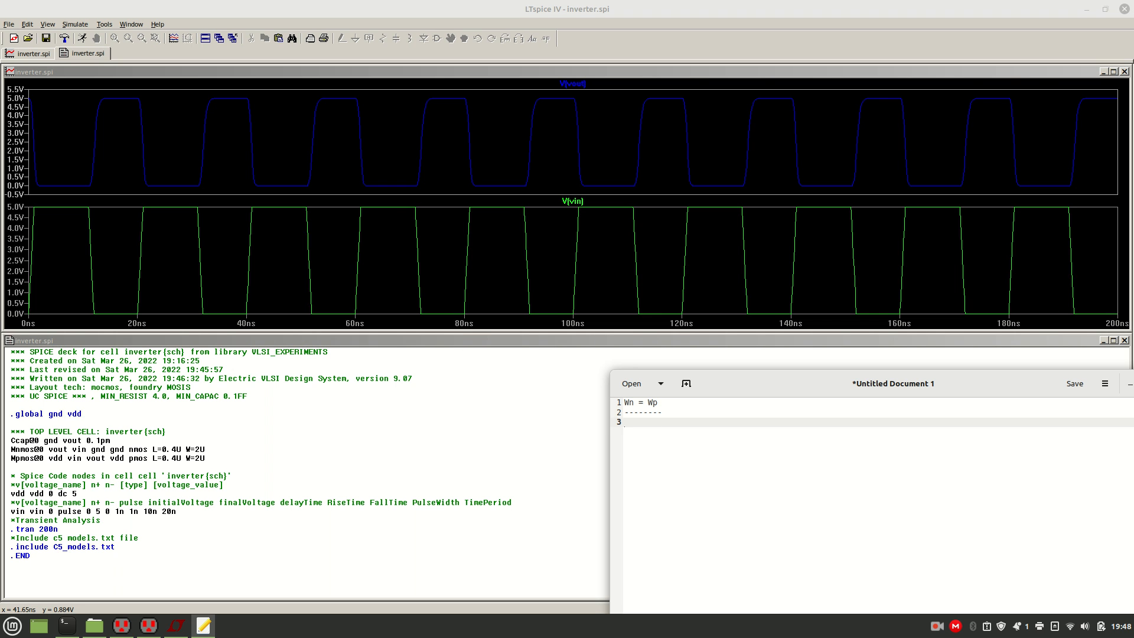
# Step: List the labels Td, TpLH and TpHL on separate lines below the underlined heading
pyautogui.write('Tp')
pyautogui.press('Return')
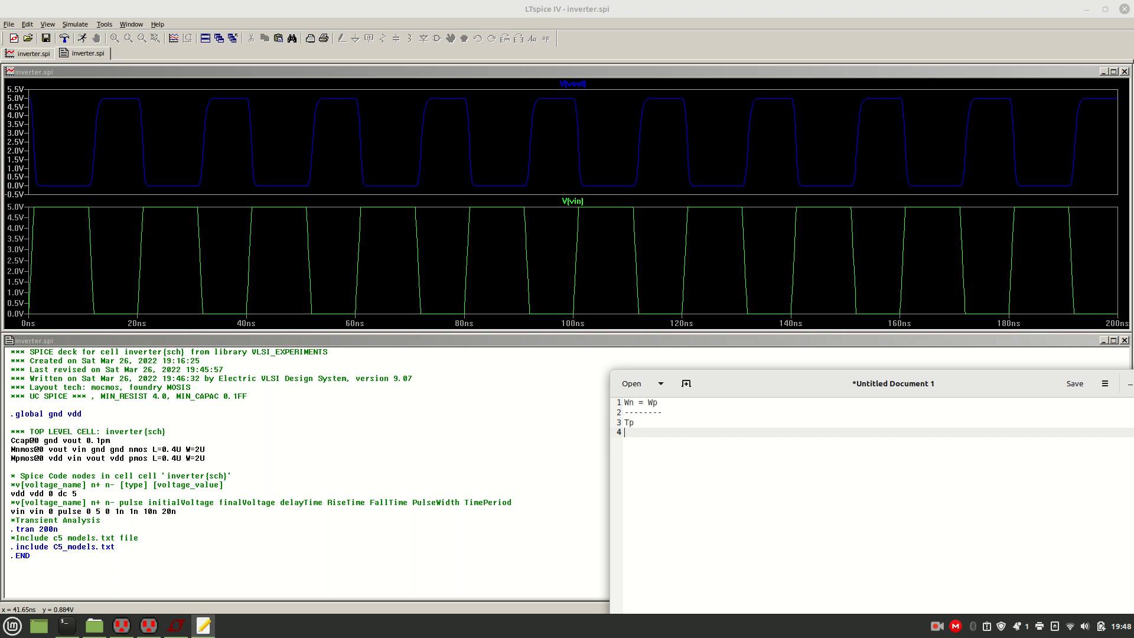
pyautogui.write('TpLH')
pyautogui.press('Return')
pyautogui.write('TpH')
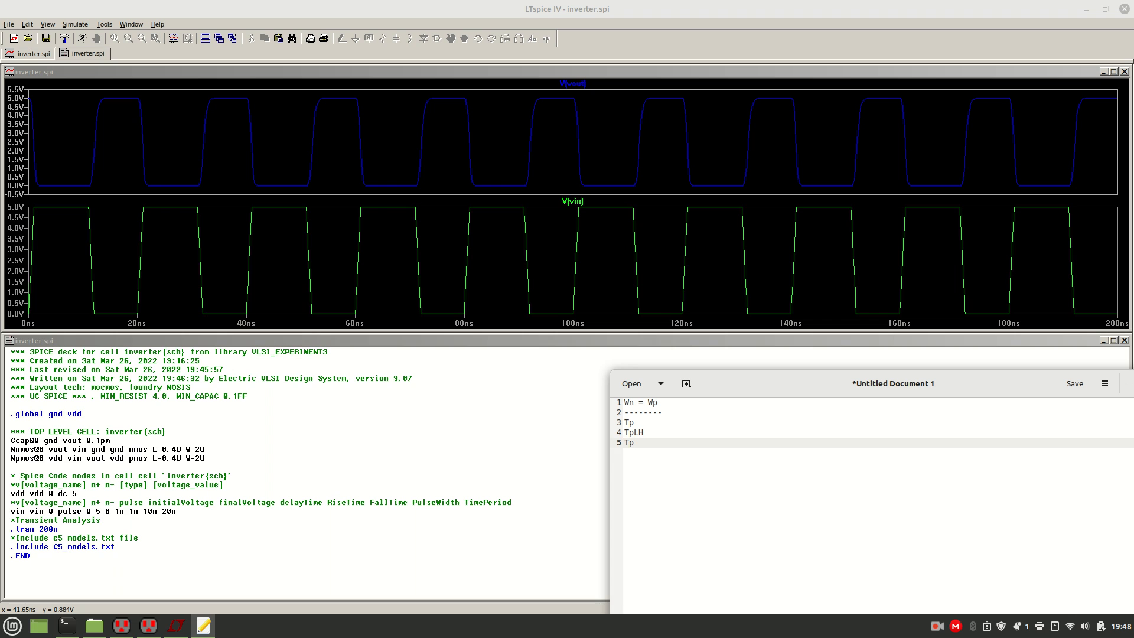
pyautogui.write('L')
pyautogui.press('Up')
pyautogui.press('Up')
pyautogui.press('BackSpace')
pyautogui.write('d')
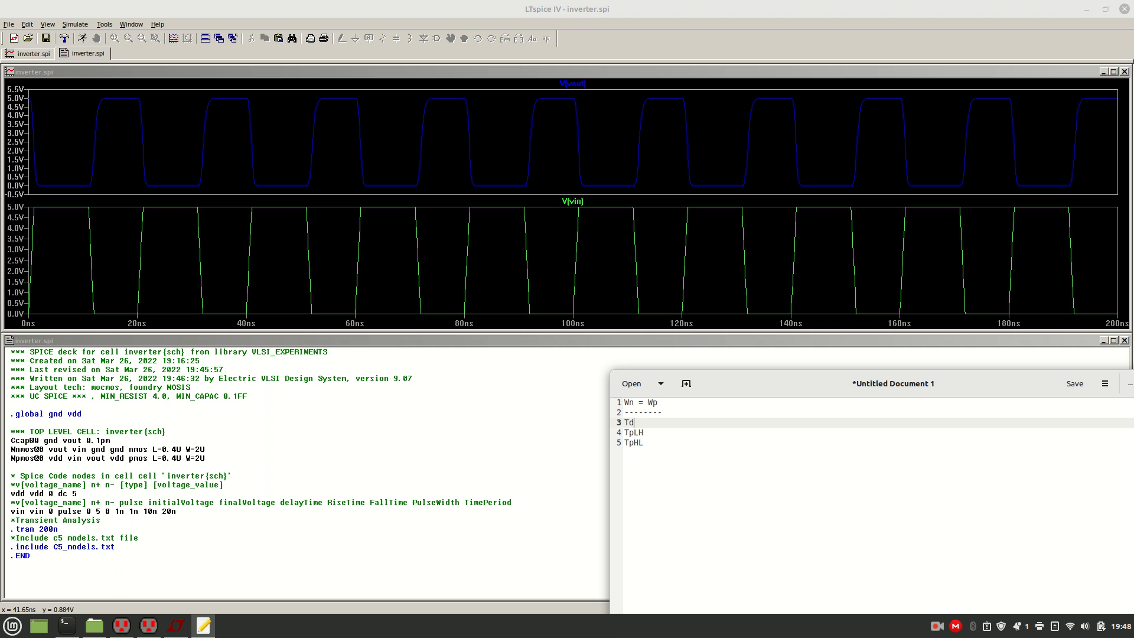
# Step: Add a tab-aligned dash after each of the Td, TpLH and TpHL labels
pyautogui.press('Down')
pyautogui.press('Down')
pyautogui.press('Up')
pyautogui.press('Up')
pyautogui.press('Down')
pyautogui.press('Tab')
pyautogui.press('BackSpace')
pyautogui.write('-')
pyautogui.press('Down')
pyautogui.press('Tab')
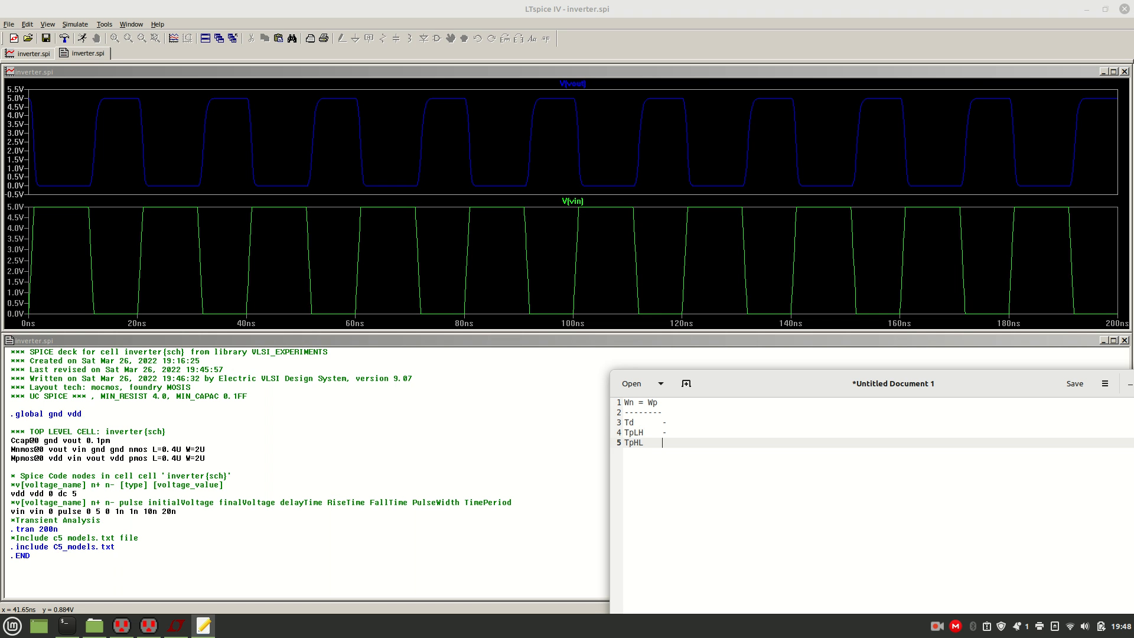
pyautogui.write('-')
pyautogui.press('Up')
pyautogui.press('Up')
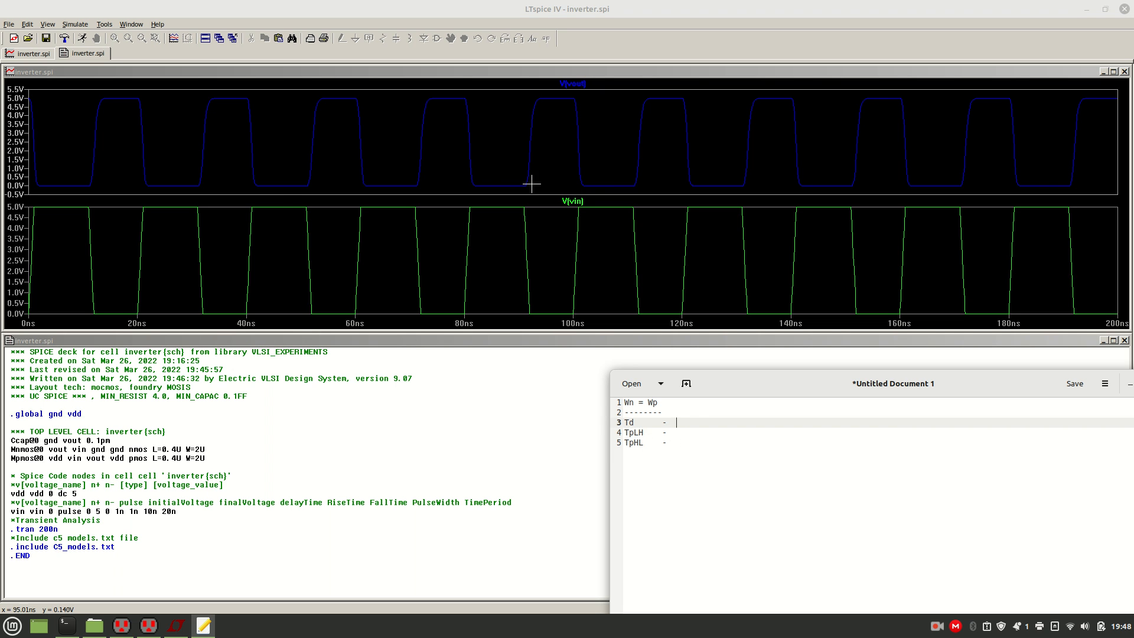
# Step: Attach two measurement cursors to the V(vin) trace and move cursor 1 to 0 s
pyautogui.click(572, 202)
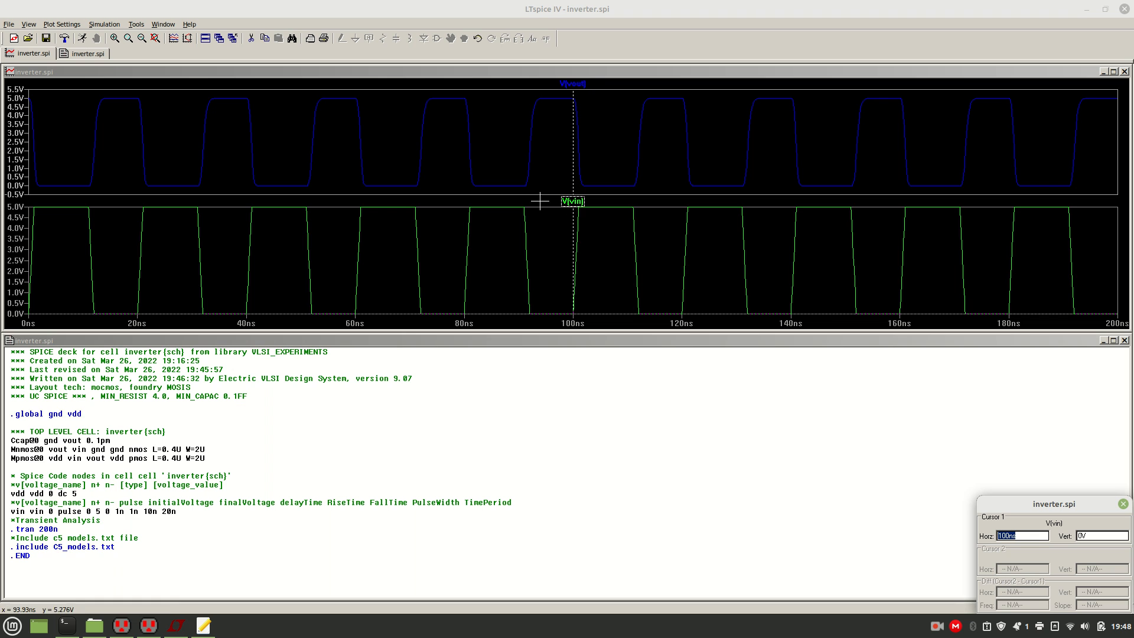
pyautogui.click(621, 205)
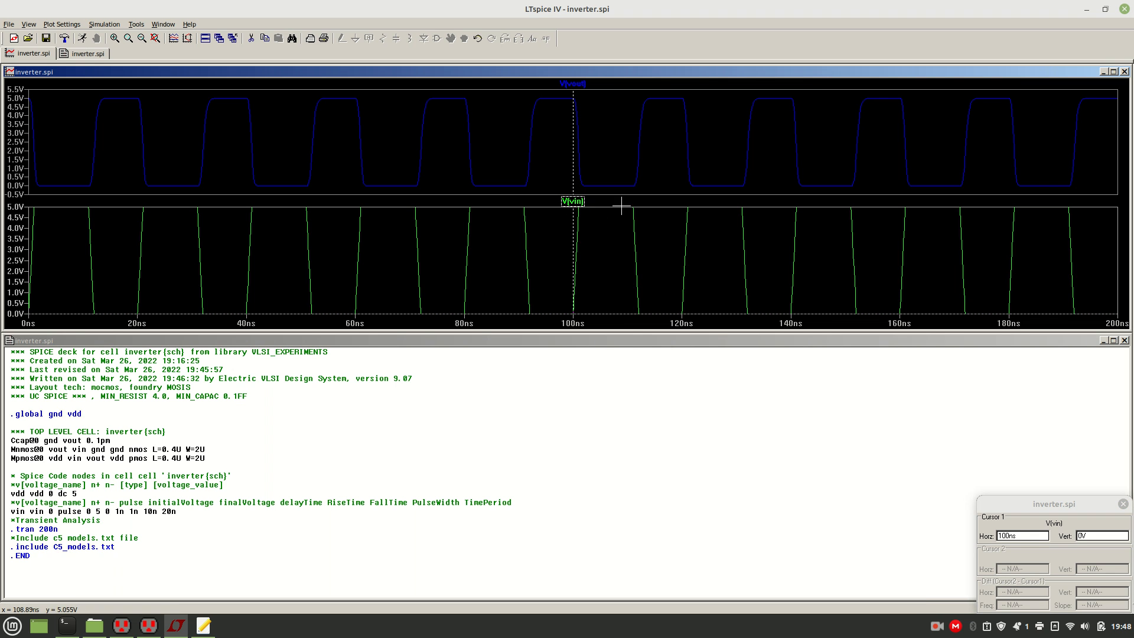
pyautogui.click(574, 202)
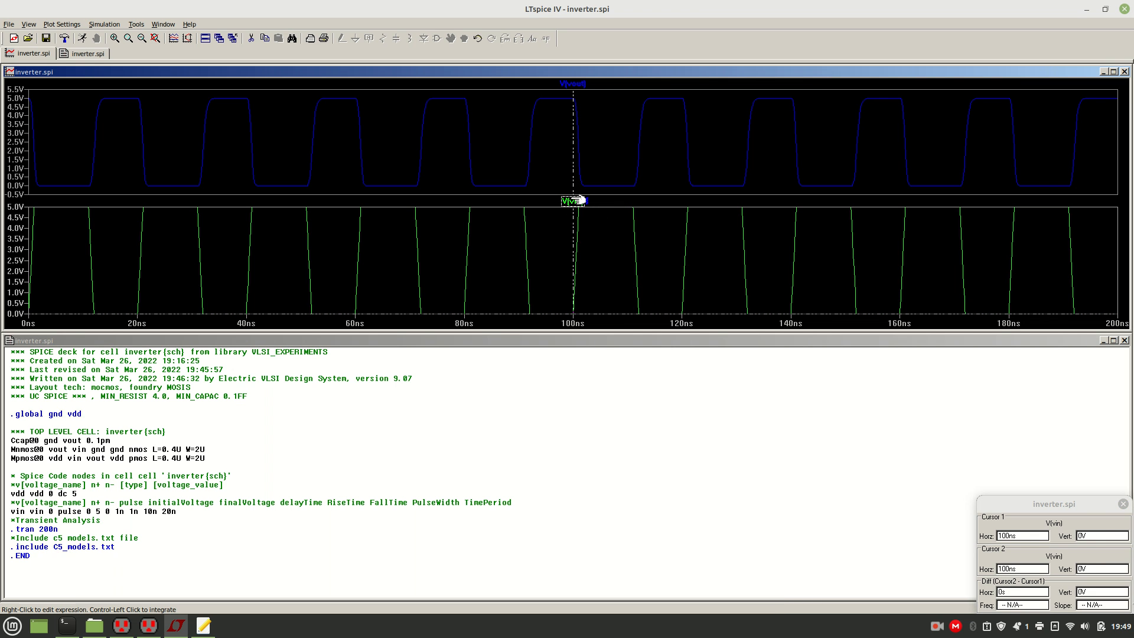
pyautogui.moveTo(572, 237); pyautogui.dragTo(3, 269)
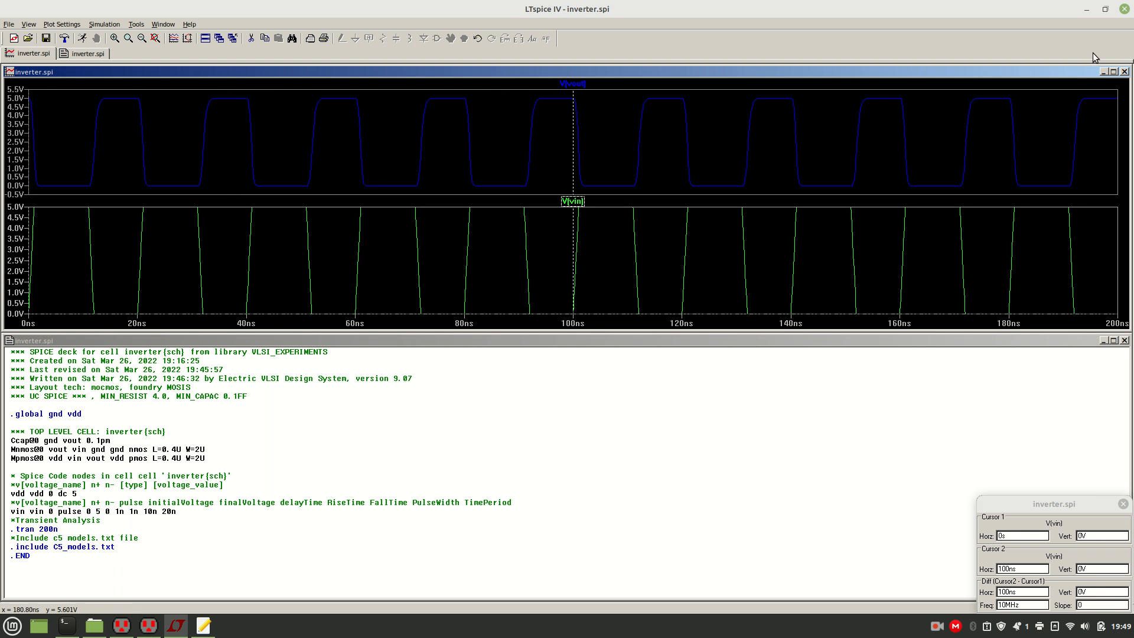
# Step: Maximize the waveform window and zoom both plots in on about the first 27 ns
pyautogui.click(1114, 72)
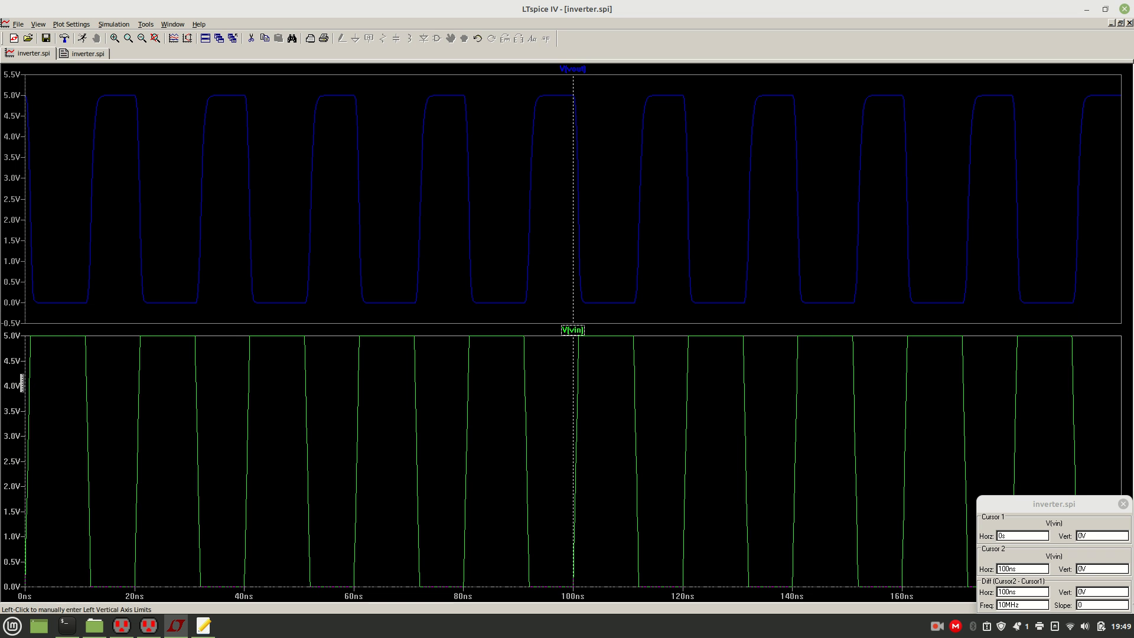
pyautogui.moveTo(11, 334); pyautogui.dragTo(148, 591)
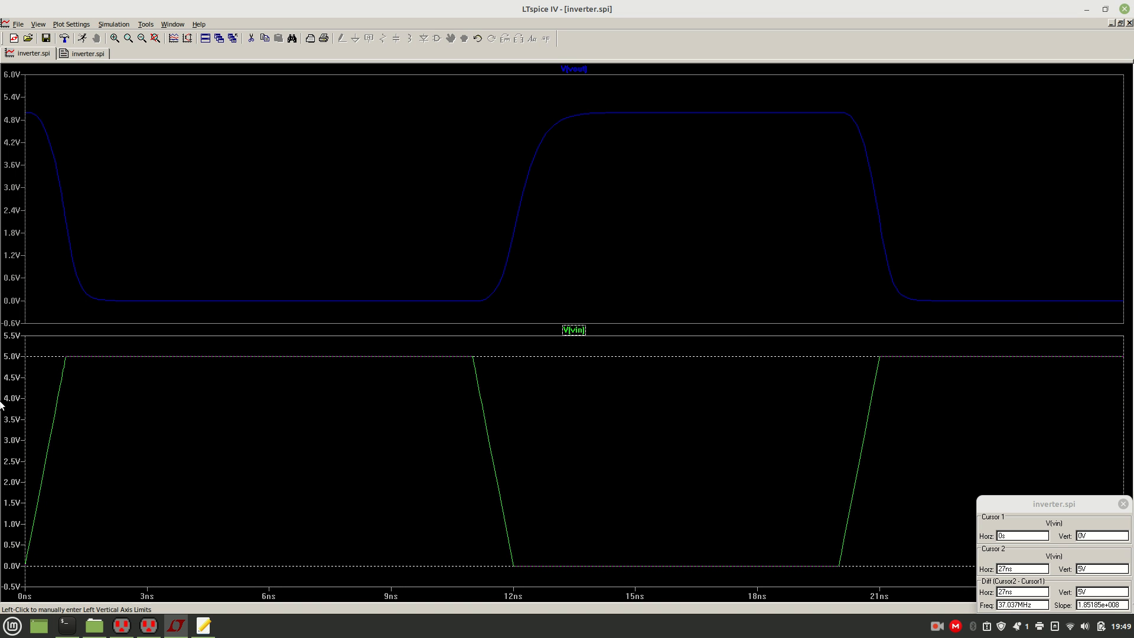
# Step: Remove both measurement cursors from the V(vin) trace
pyautogui.moveTo(25, 402); pyautogui.dragTo(60, 397)
pyautogui.moveTo(37, 394); pyautogui.dragTo(1, 382)
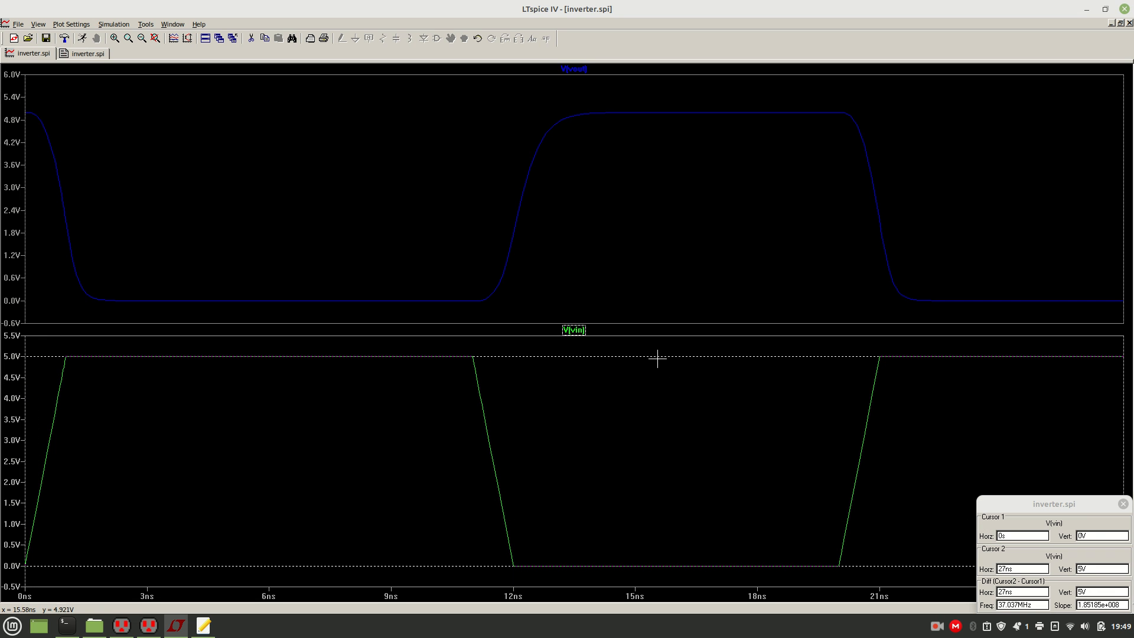
pyautogui.click(1123, 504)
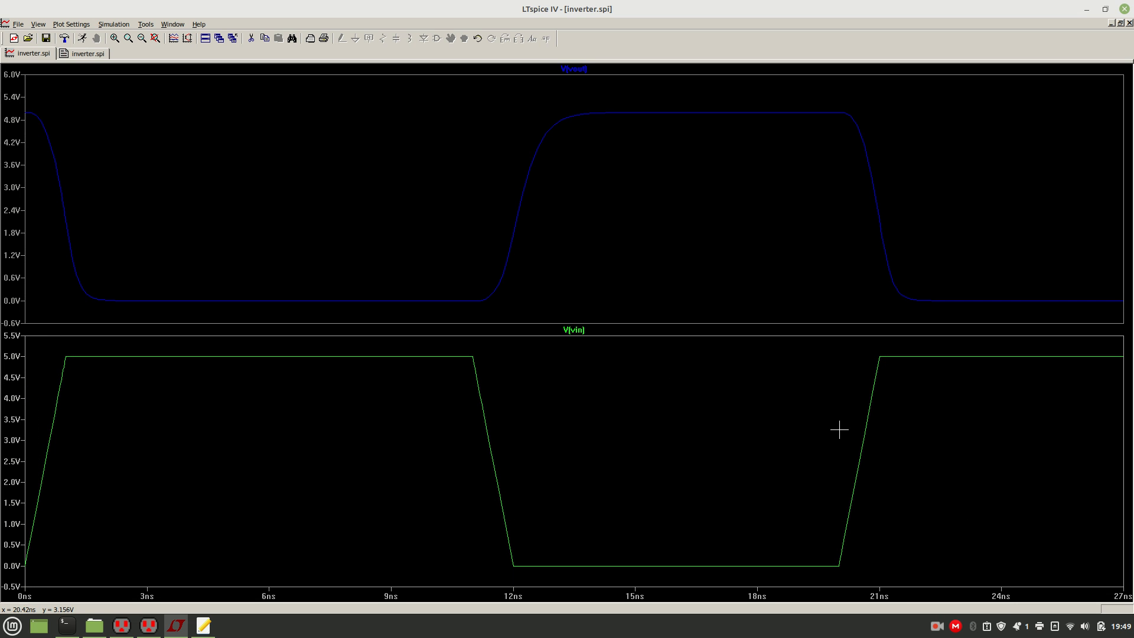
# Step: Attach cursor 1 to the V(vout) trace and cursor 2 to V(vin), placing cursor 2 at 0 s
pyautogui.click(574, 330)
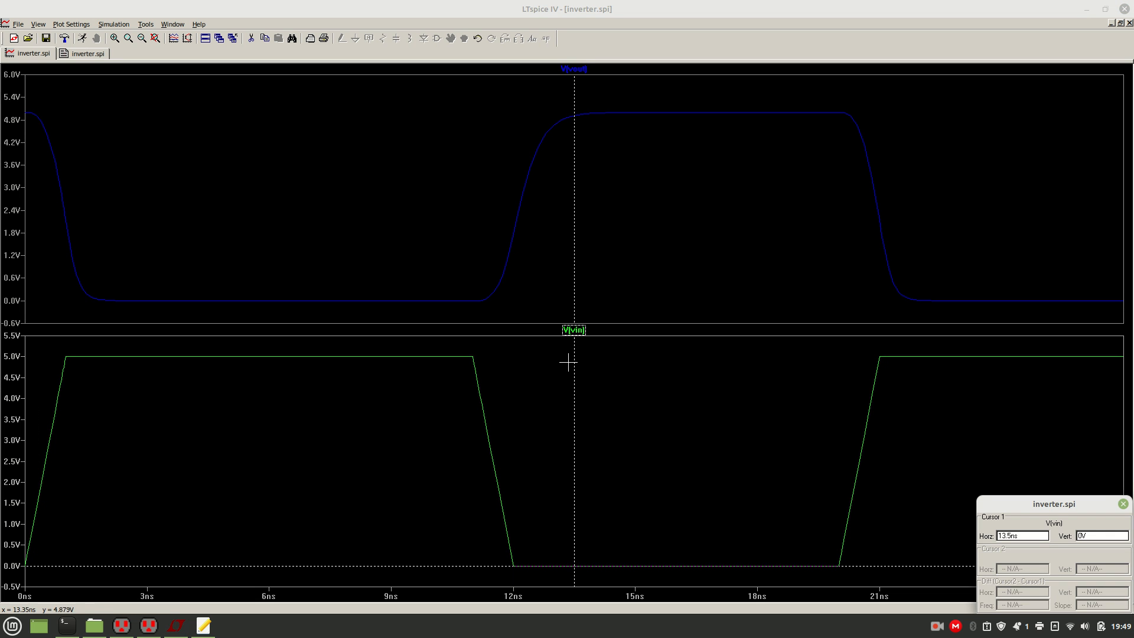
pyautogui.moveTo(576, 374); pyautogui.dragTo(22, 388)
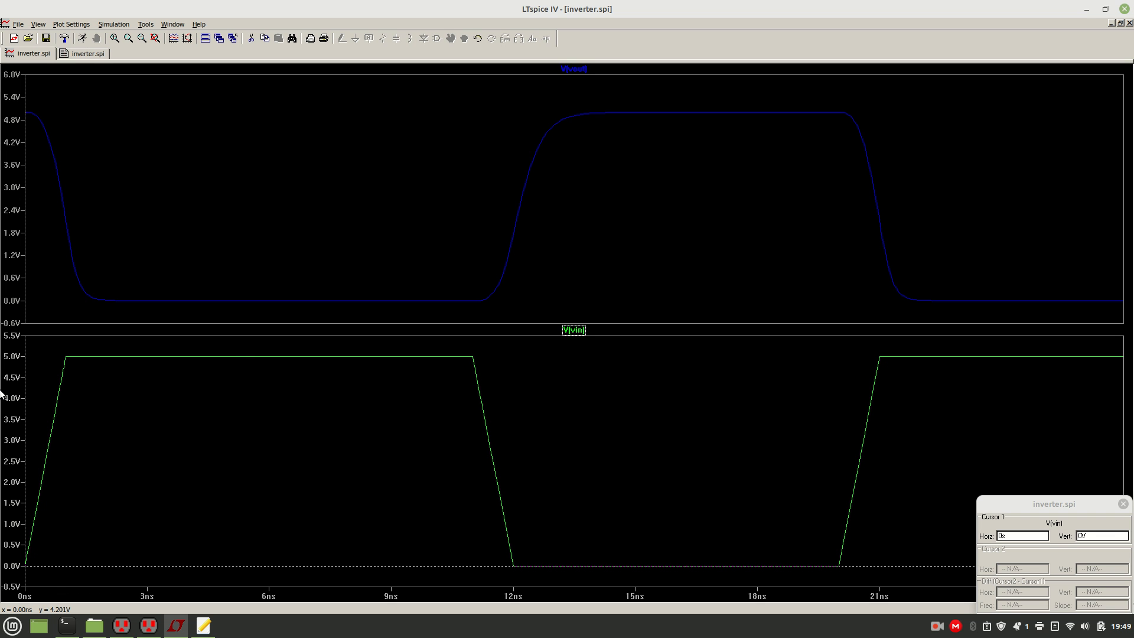
pyautogui.click(578, 71)
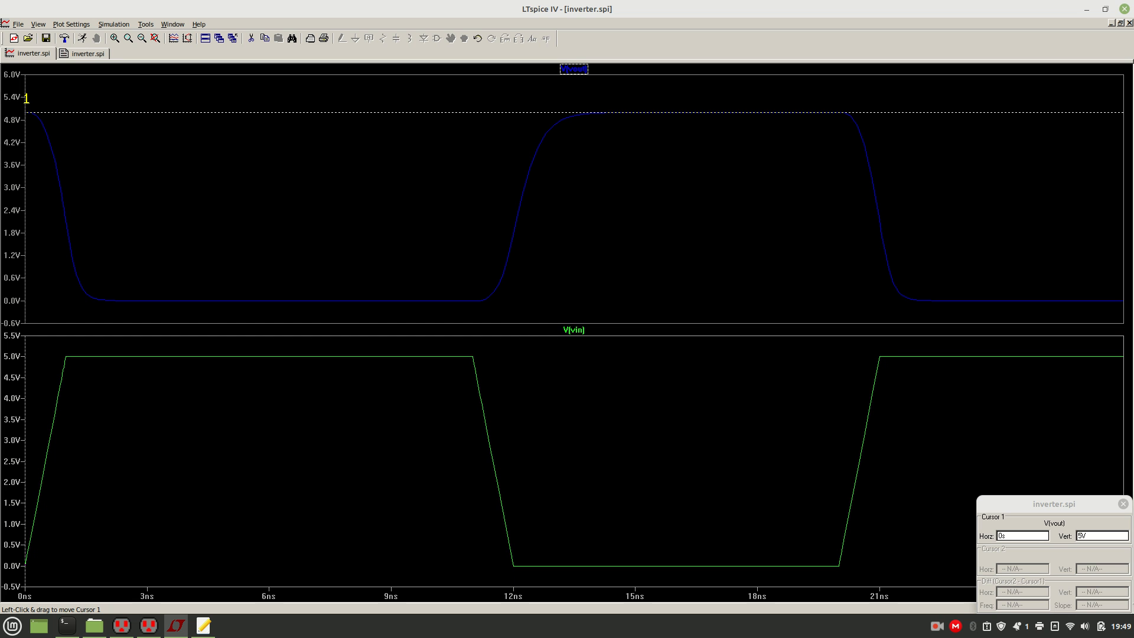
pyautogui.moveTo(26, 99); pyautogui.dragTo(174, 177)
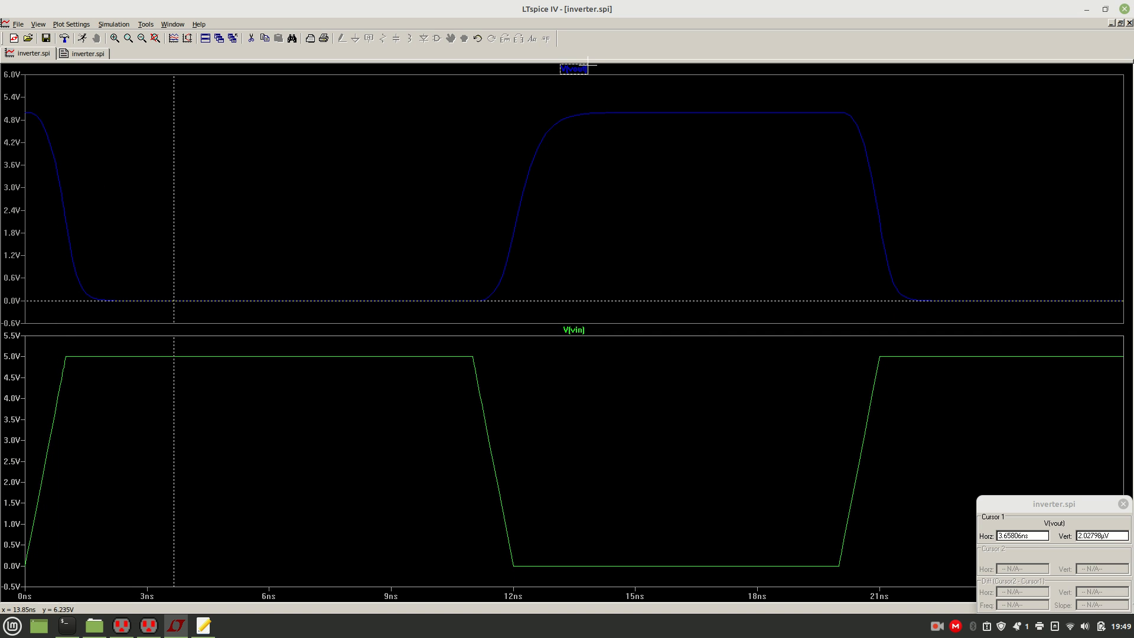
pyautogui.click(576, 330)
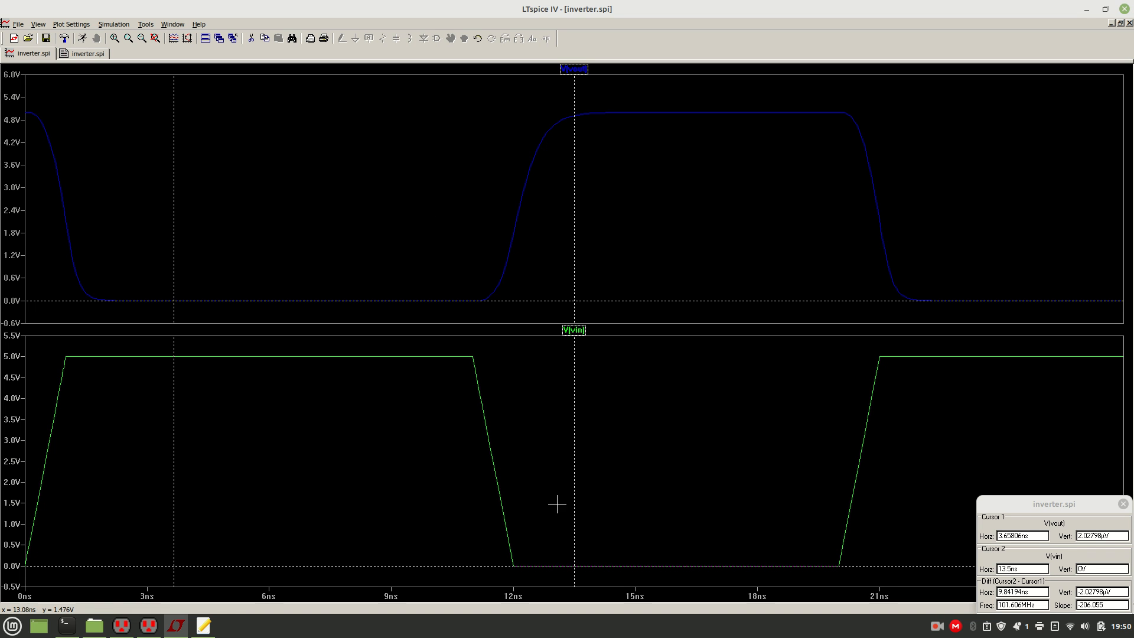
pyautogui.moveTo(577, 496); pyautogui.dragTo(2, 473)
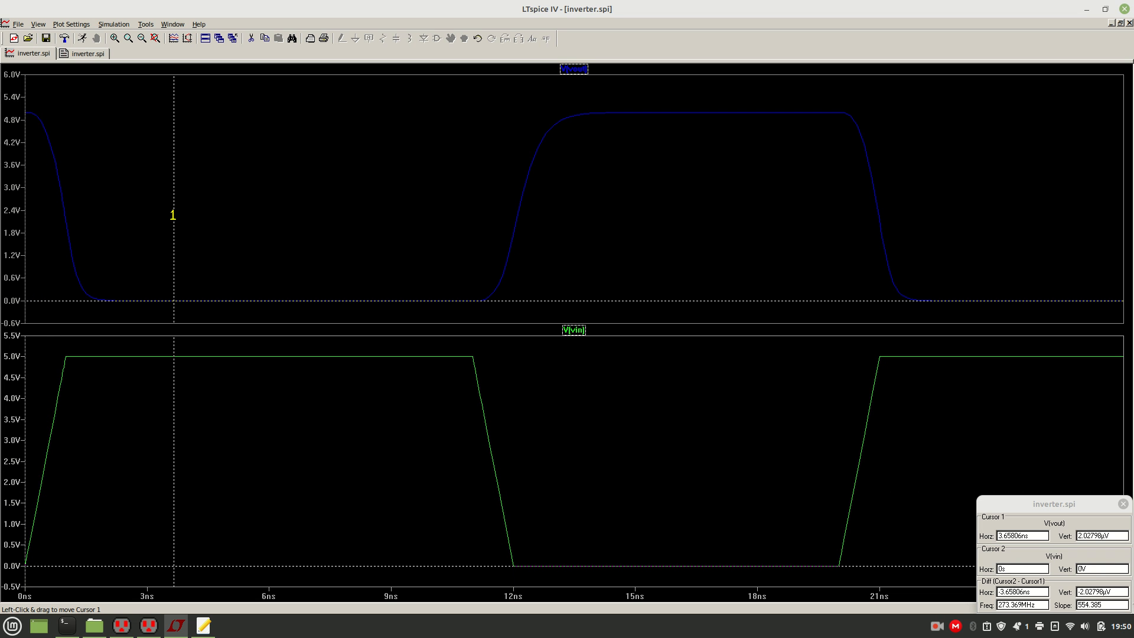
# Step: Place cursor 1 where V(vout) starts its first fall, at 113.671 ps, to measure the delay from the V(vin) start
pyautogui.moveTo(172, 215); pyautogui.dragTo(31, 171)
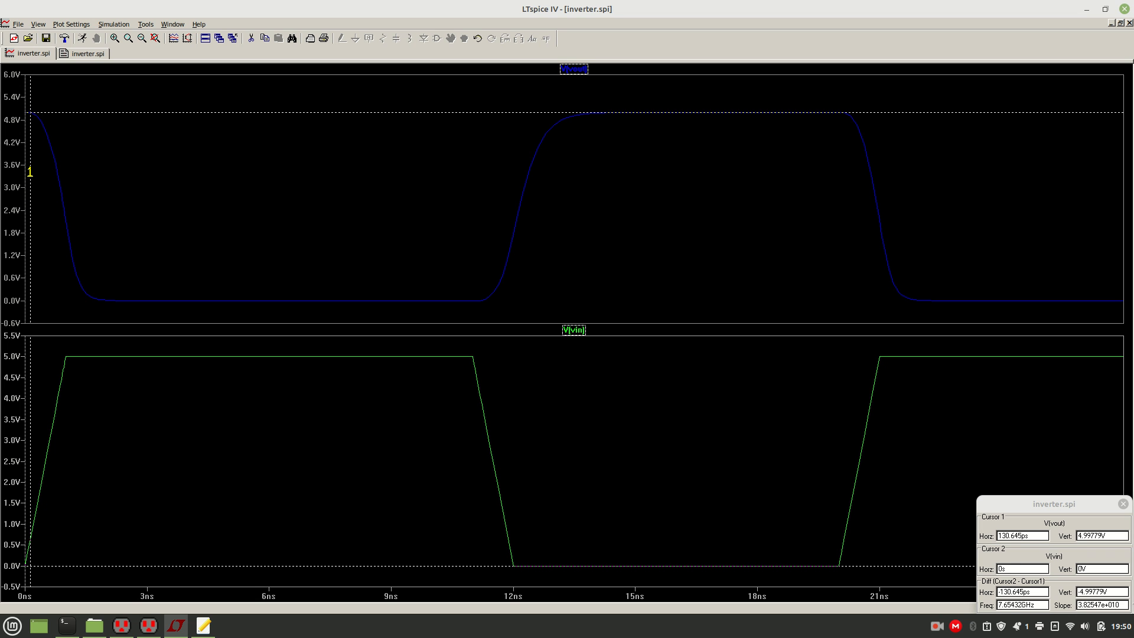
pyautogui.moveTo(5, 90); pyautogui.dragTo(147, 284)
pyautogui.moveTo(70, 141)
pyautogui.mouseDown()
pyautogui.moveTo(148, 141)
pyautogui.moveTo(63, 138)
pyautogui.mouseUp()
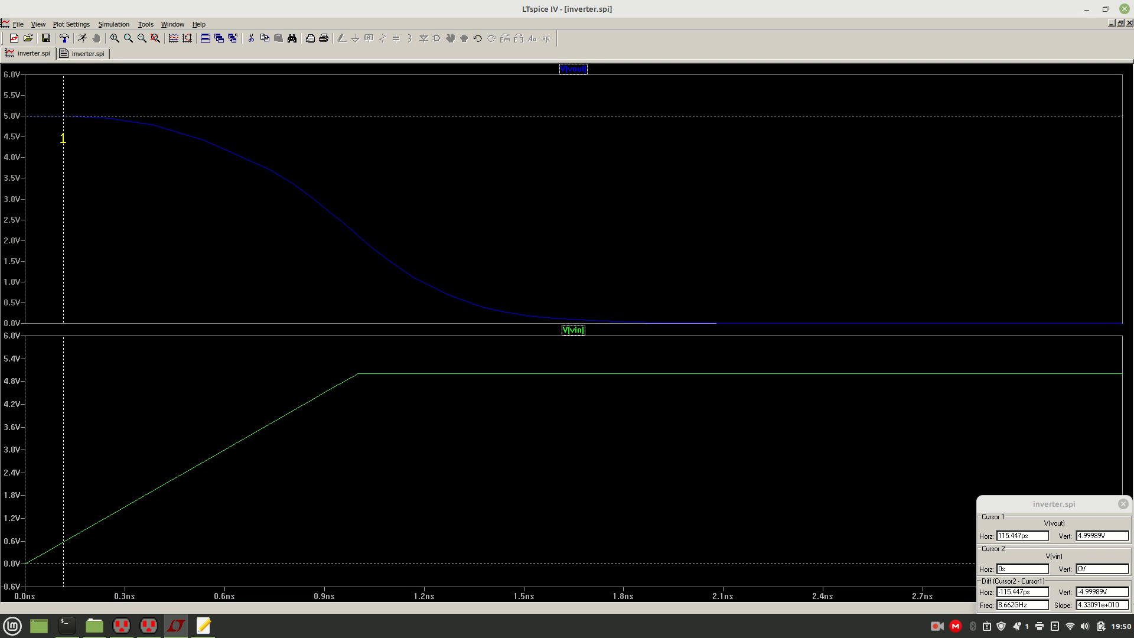
pyautogui.moveTo(63, 139); pyautogui.dragTo(63, 138)
pyautogui.moveTo(64, 138)
pyautogui.mouseDown()
pyautogui.moveTo(117, 139)
pyautogui.moveTo(134, 121)
pyautogui.moveTo(34, 115)
pyautogui.moveTo(63, 128)
pyautogui.mouseUp()
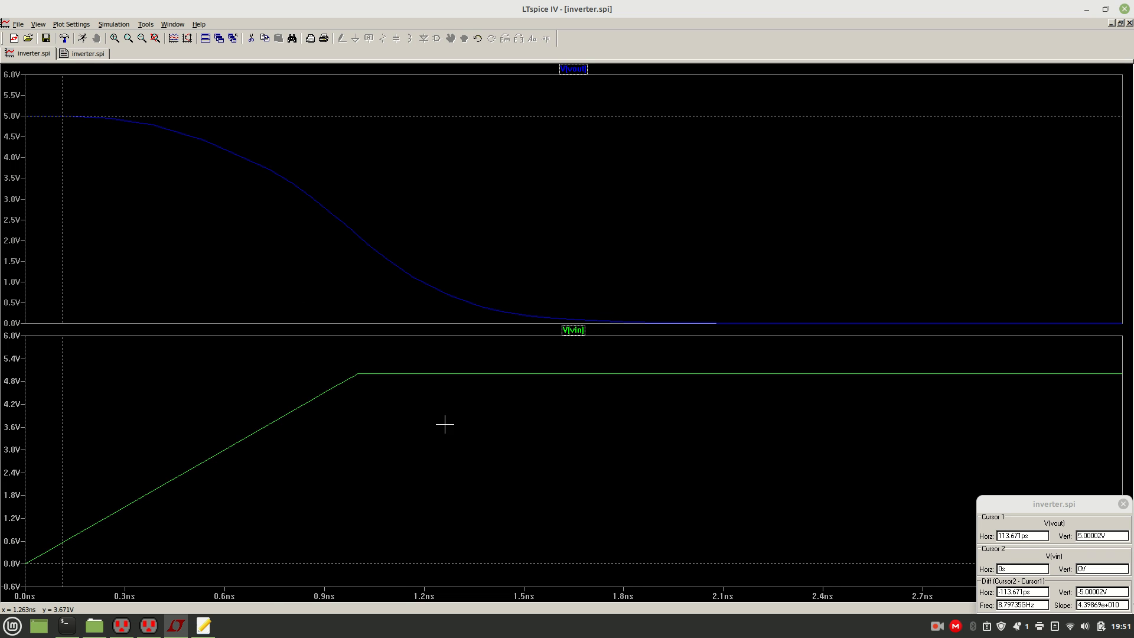
# Step: Switch to the text editor and enter 113.671ps as the Td value
pyautogui.click(211, 631)
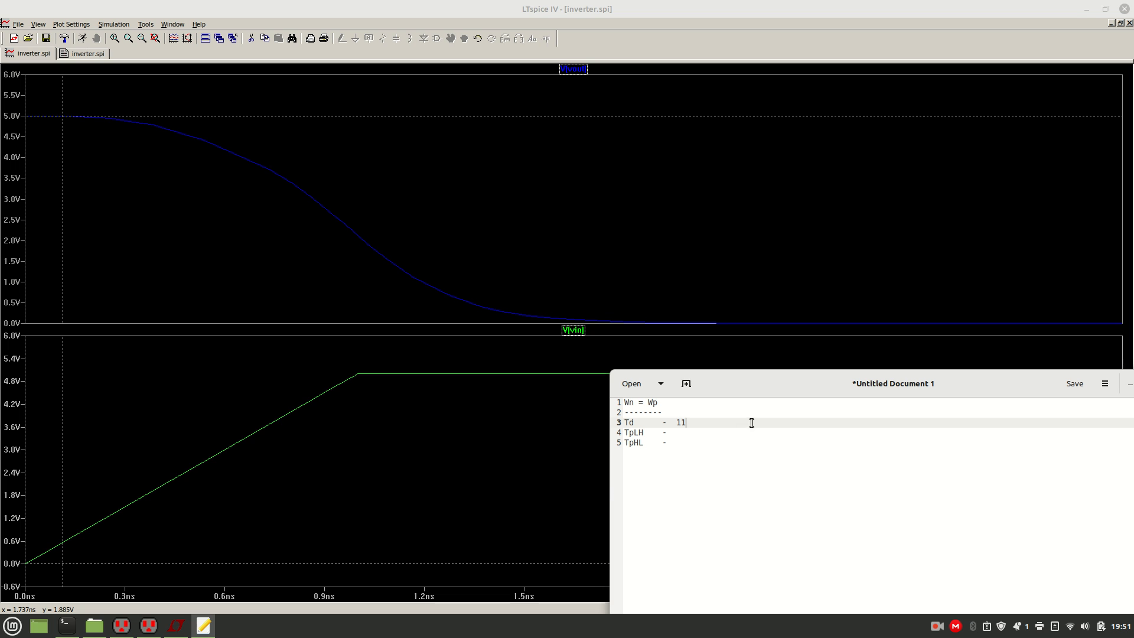
pyautogui.moveTo(800, 377); pyautogui.dragTo(594, 385)
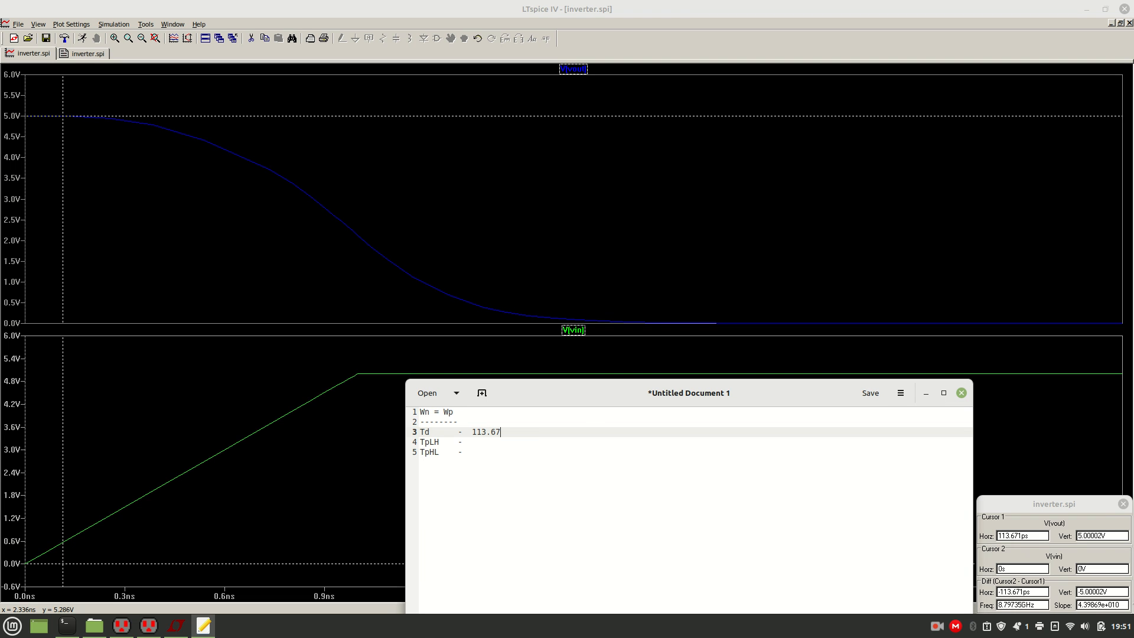
pyautogui.press('Down')
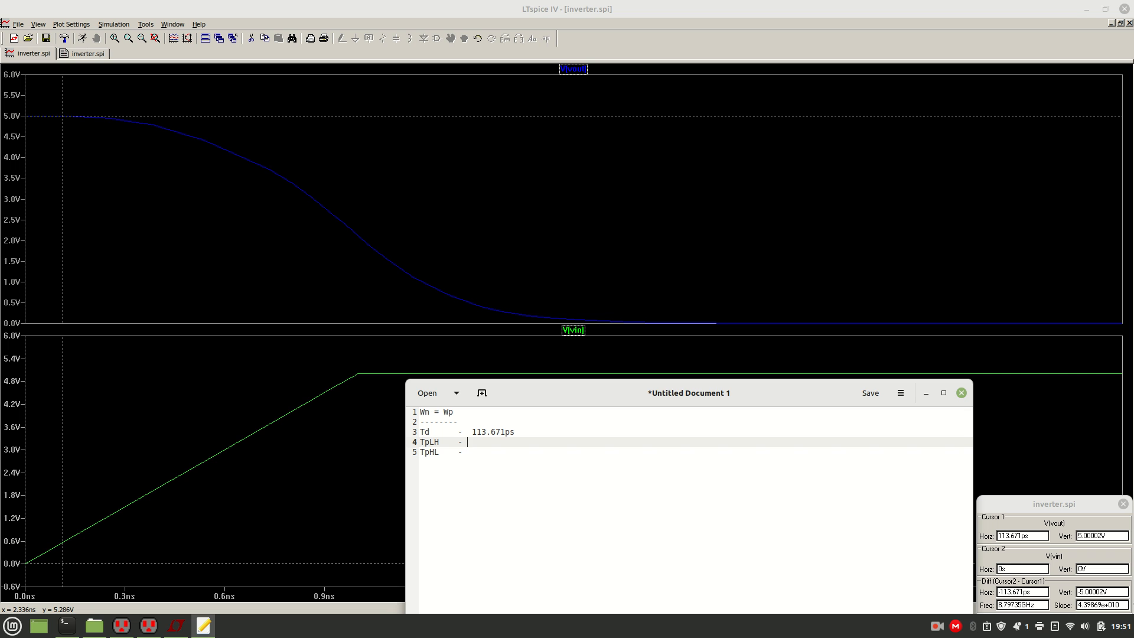
# Step: Return to the LTspice waveforms, remove both cursors and show the full 200 ns time range
pyautogui.click(469, 344)
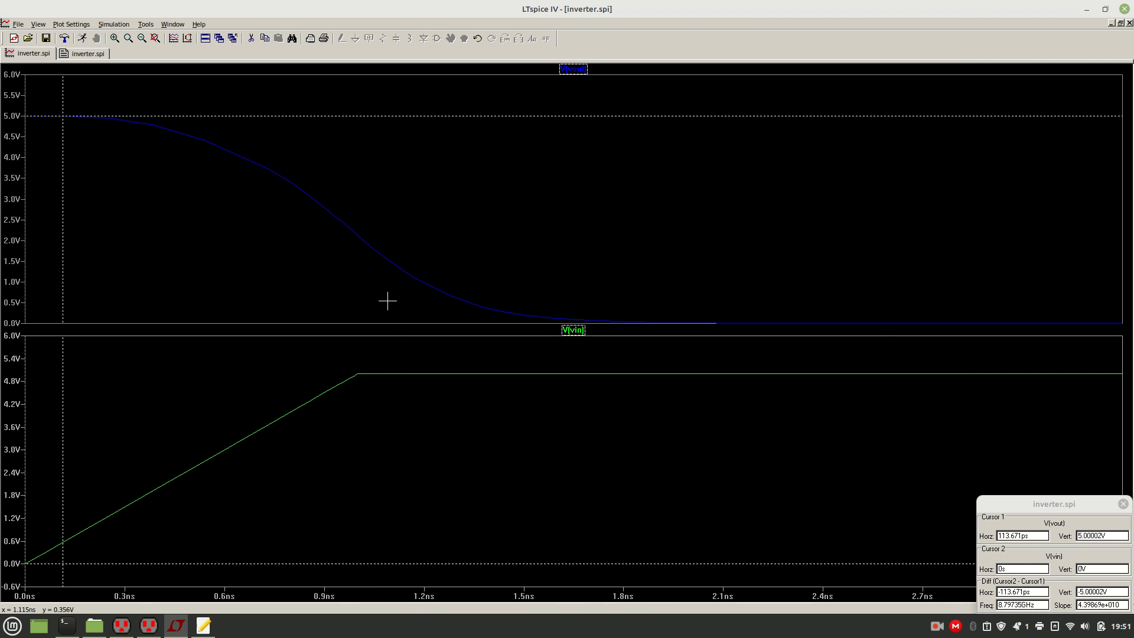
pyautogui.click(156, 38)
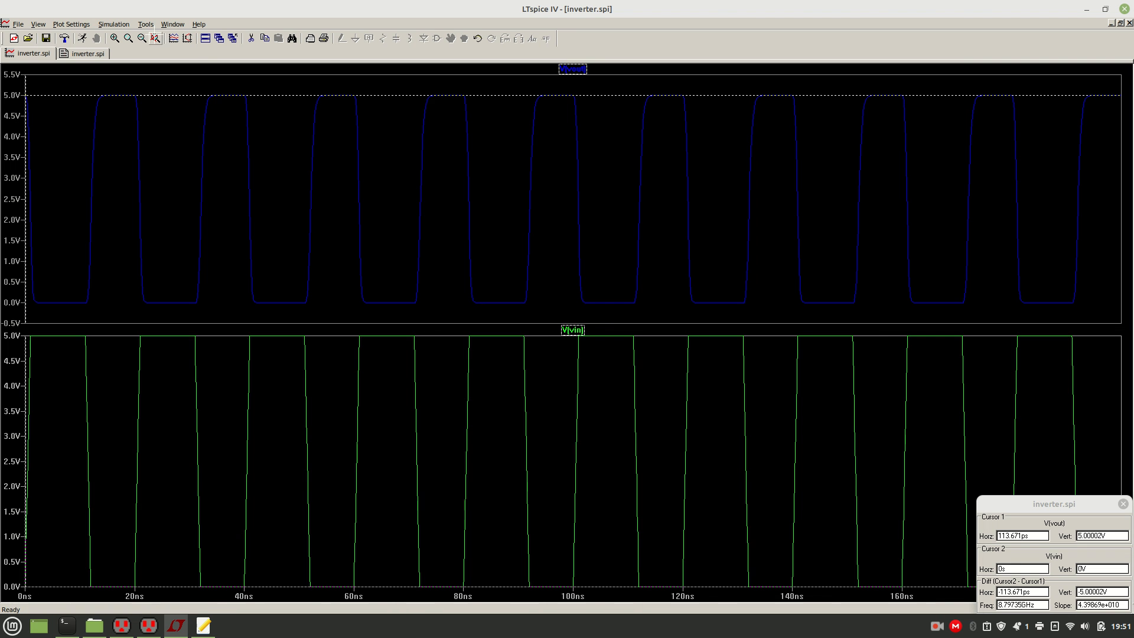
pyautogui.click(1123, 504)
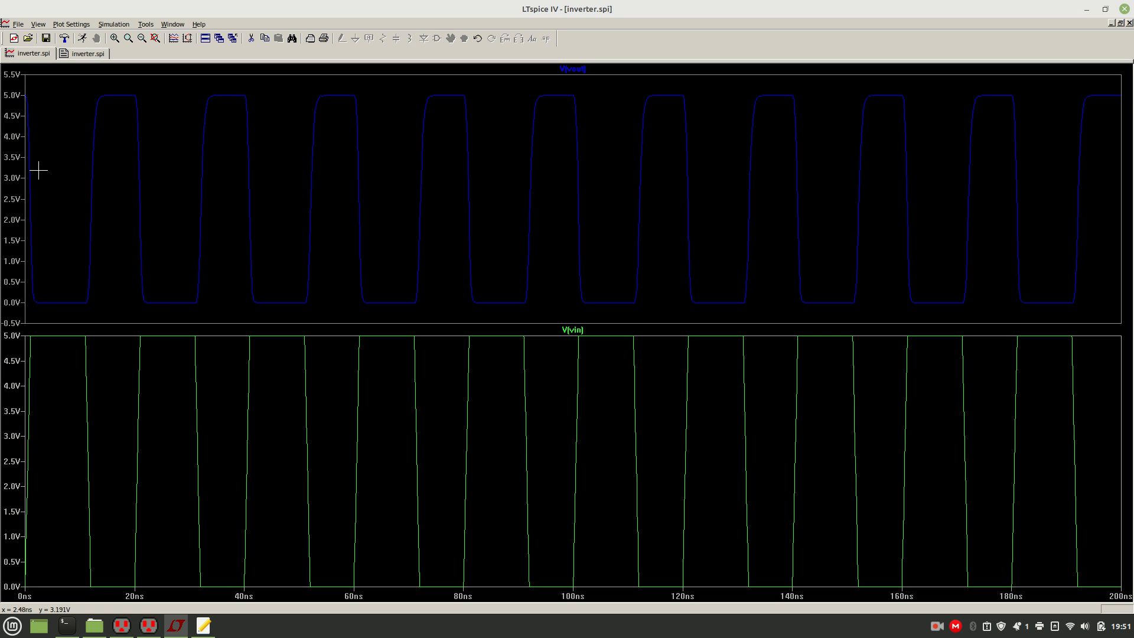
pyautogui.moveTo(7, 69); pyautogui.dragTo(200, 351)
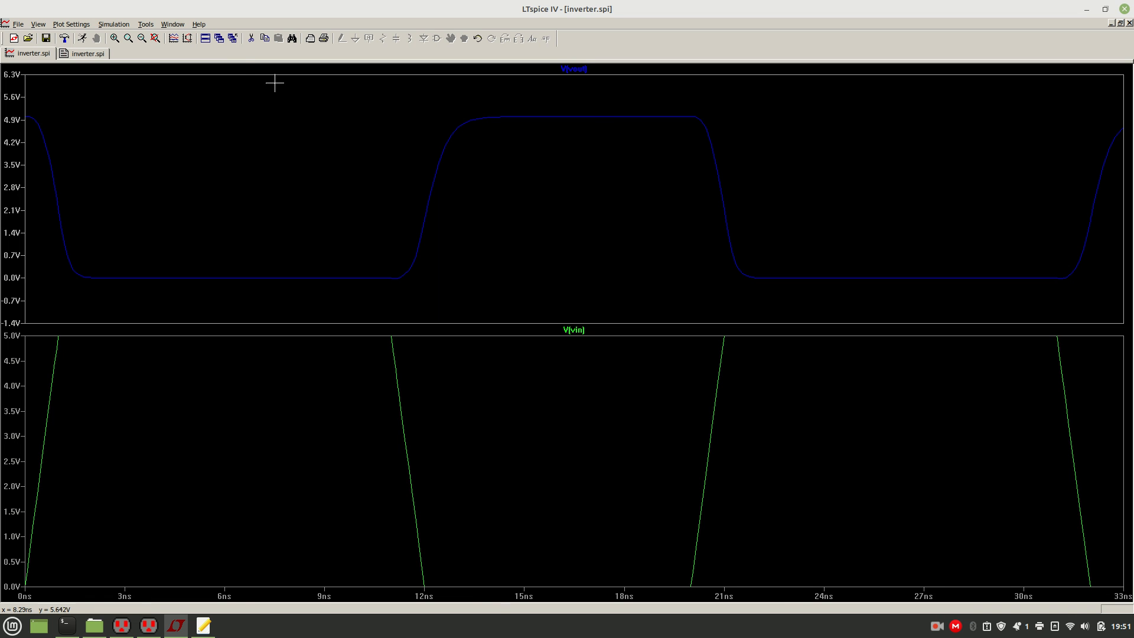
pyautogui.click(156, 38)
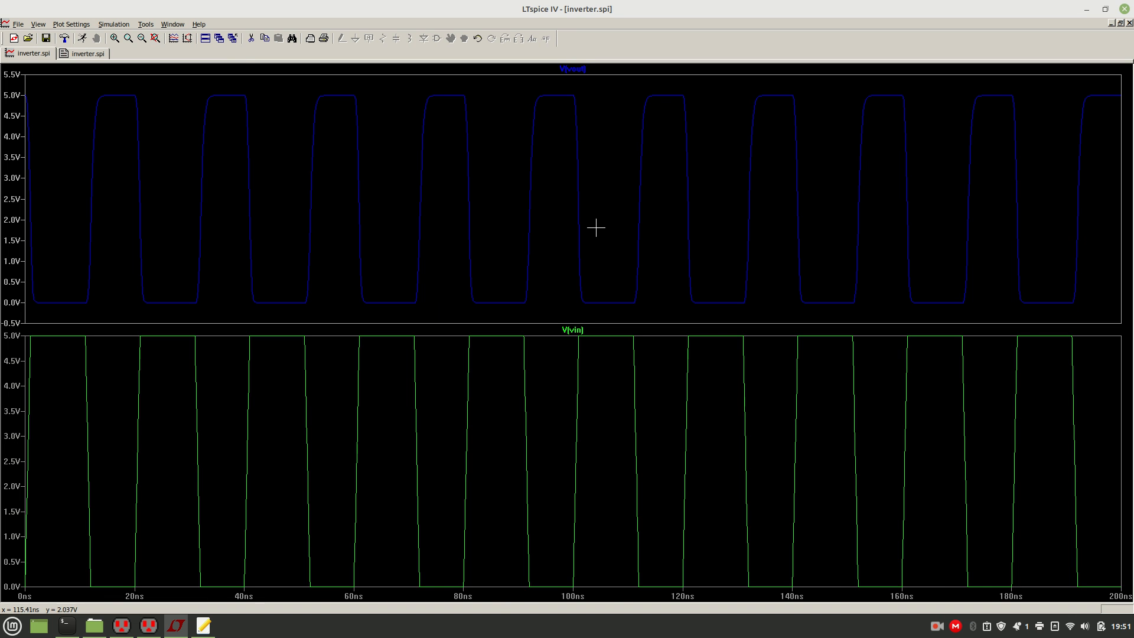
# Step: Attach both measurement cursors to V(vout), with cursor 1 at 0 s and cursor 2 at about 16.7 ns
pyautogui.click(573, 68)
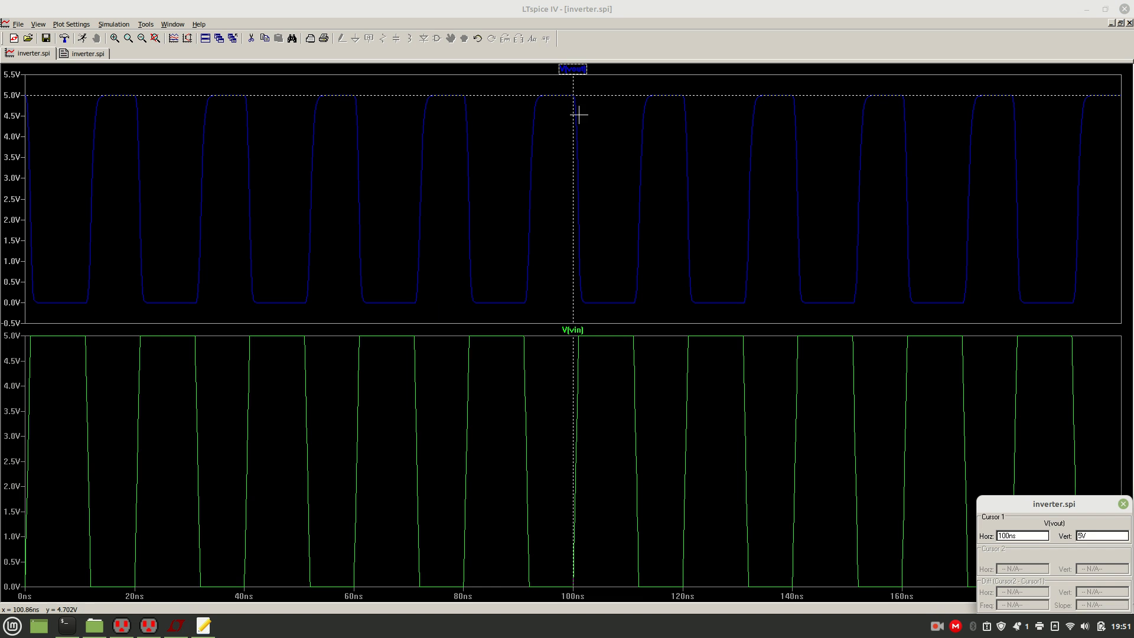
pyautogui.moveTo(573, 128); pyautogui.dragTo(4, 155)
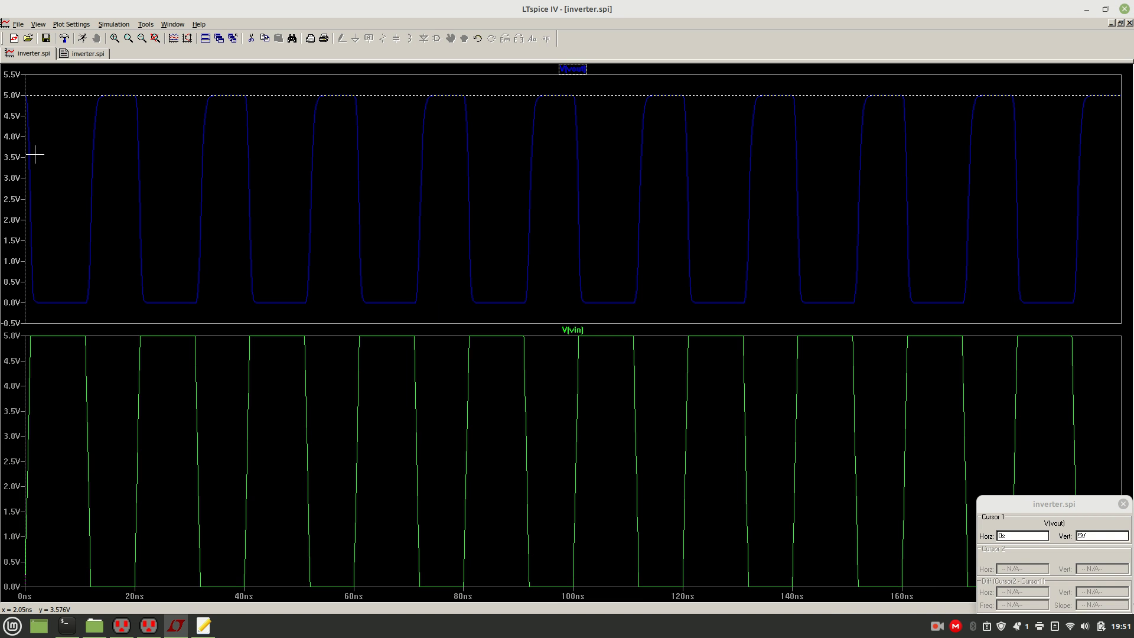
pyautogui.click(588, 69)
pyautogui.moveTo(574, 273); pyautogui.dragTo(117, 169)
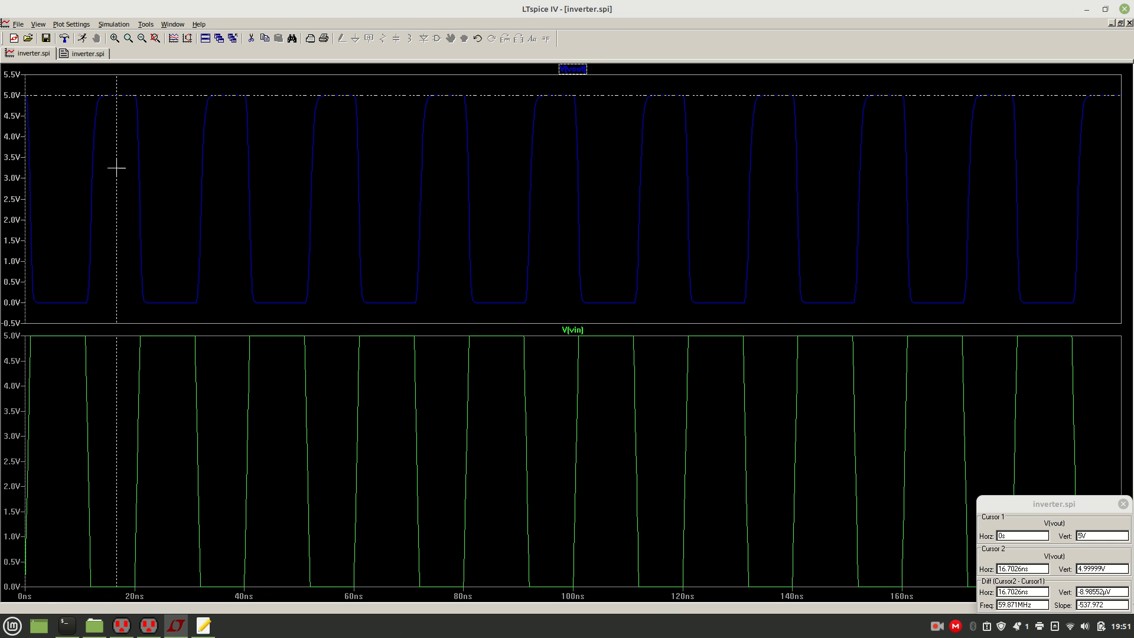
# Step: Bracket the first rising edge of V(vout) with cursor 1 at 11.2 ns and cursor 2 at about 14.3 ns
pyautogui.moveTo(6, 69); pyautogui.dragTo(281, 365)
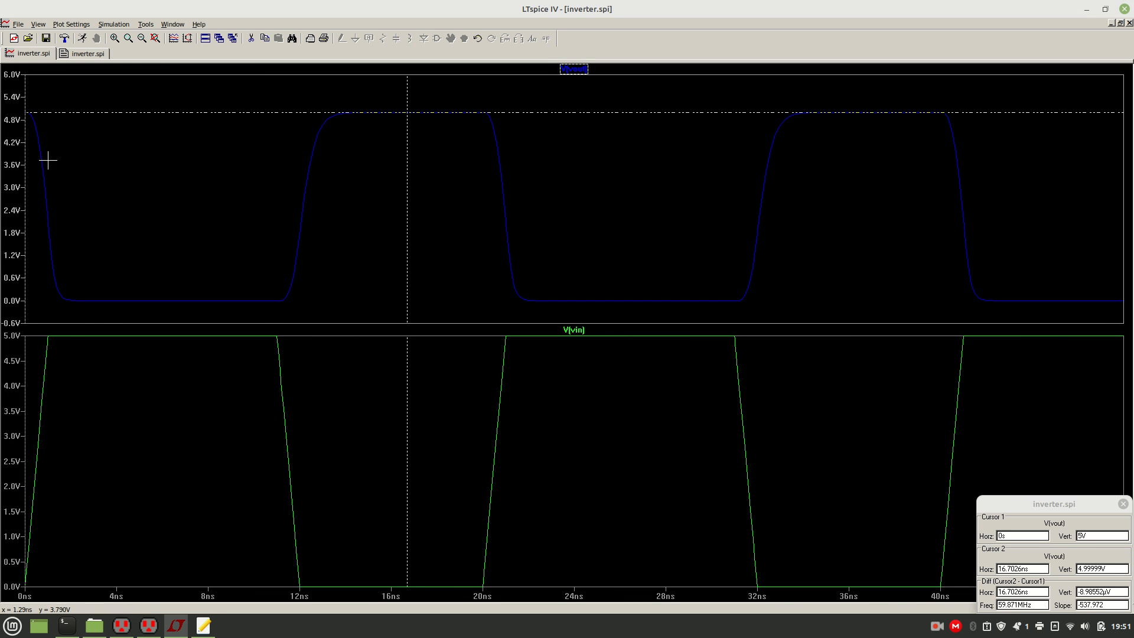
pyautogui.moveTo(29, 161); pyautogui.dragTo(281, 239)
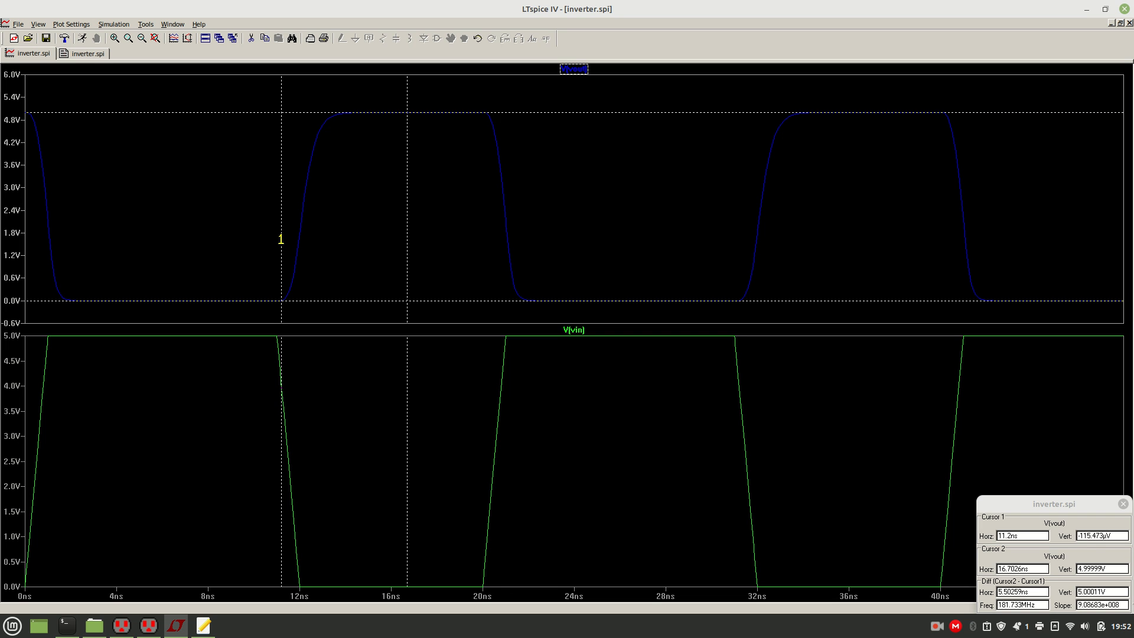
pyautogui.moveTo(280, 240); pyautogui.dragTo(279, 241)
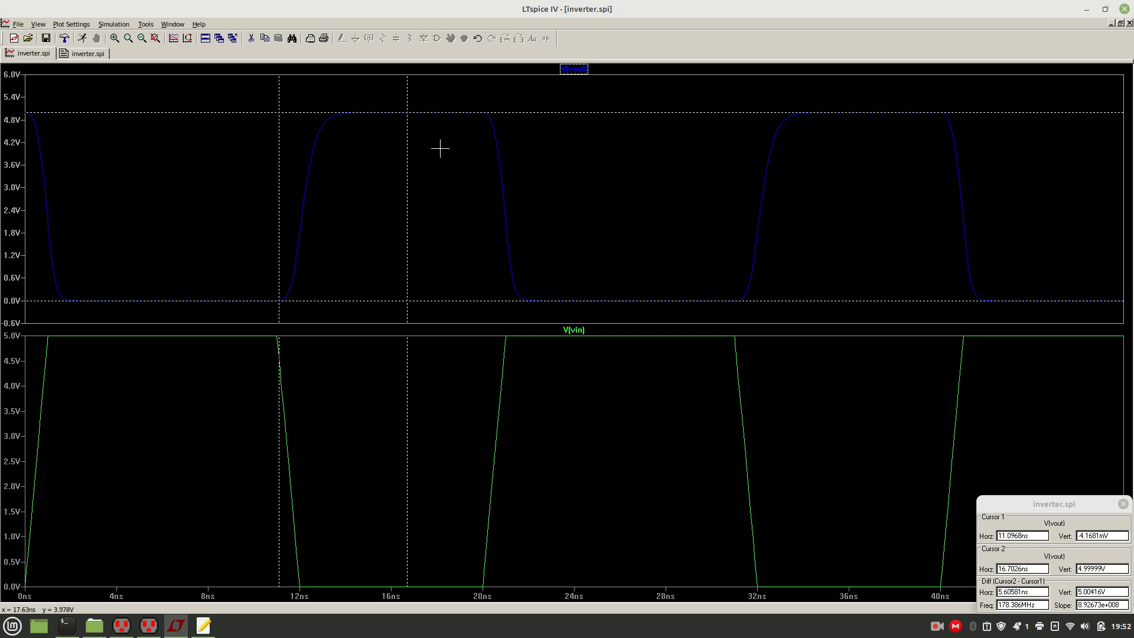
pyautogui.moveTo(408, 152); pyautogui.dragTo(353, 146)
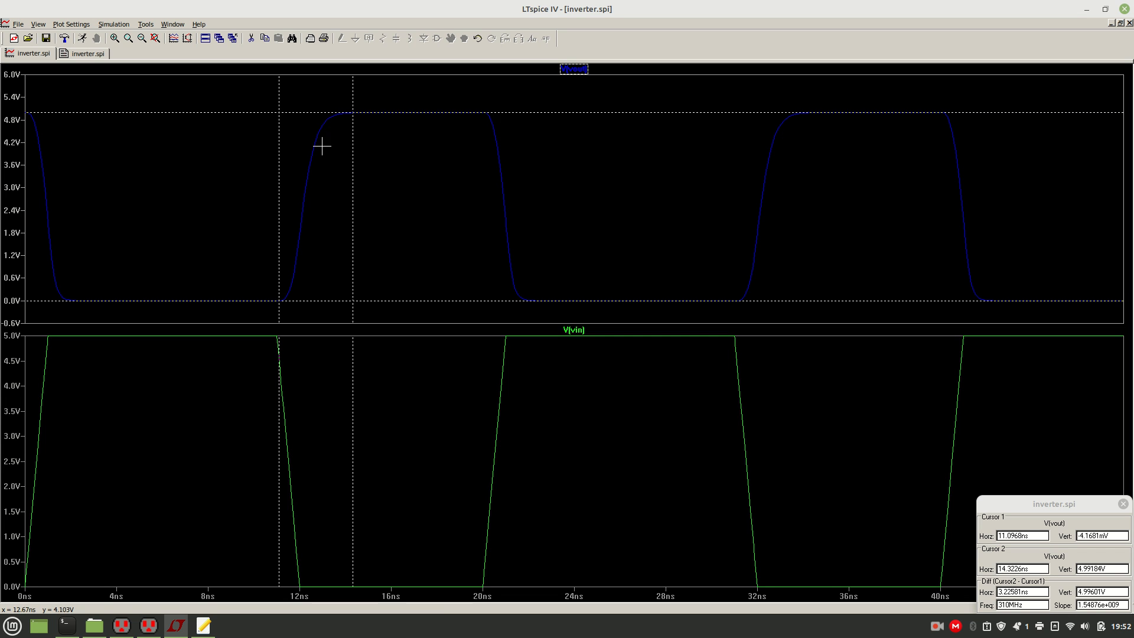
pyautogui.moveTo(352, 147)
pyautogui.mouseDown()
pyautogui.moveTo(334, 146)
pyautogui.moveTo(345, 146)
pyautogui.mouseUp()
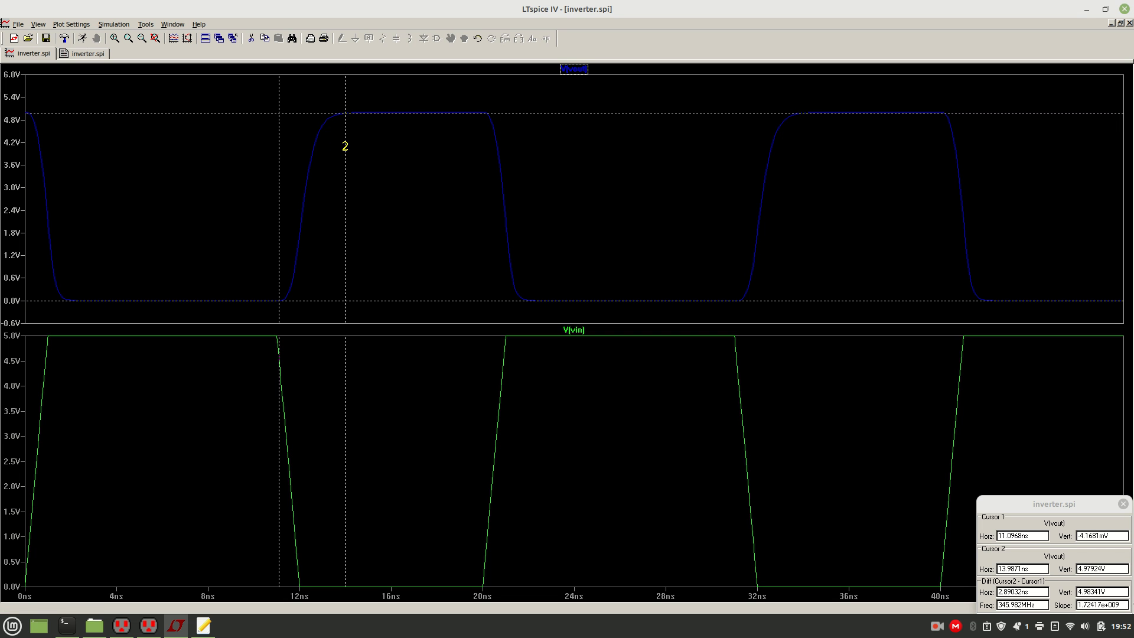
pyautogui.moveTo(278, 199)
pyautogui.mouseDown()
pyautogui.moveTo(267, 198)
pyautogui.moveTo(281, 201)
pyautogui.mouseUp()
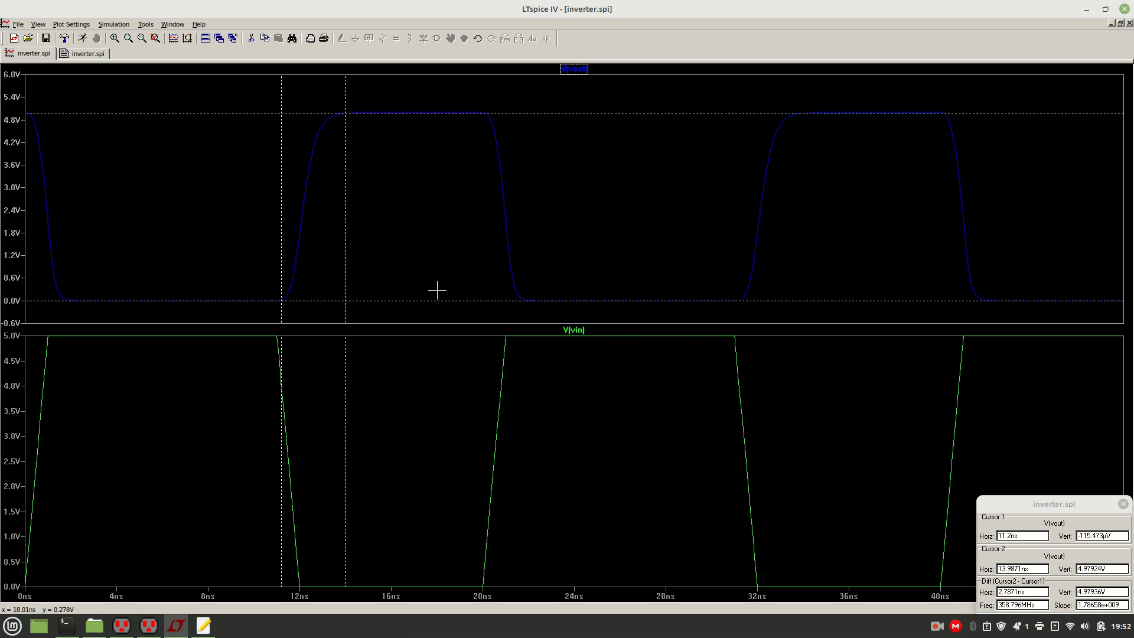
pyautogui.moveTo(345, 189); pyautogui.dragTo(352, 187)
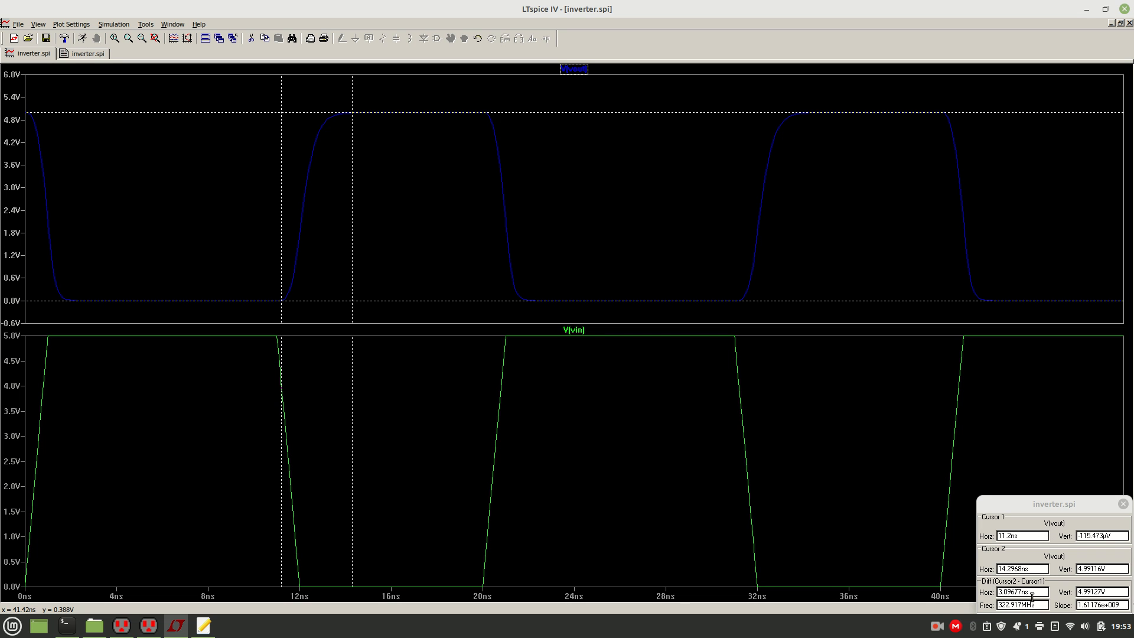
# Step: Enter the horizontal cursor difference as 3.096ns on the TpLH line of the text editor notes
pyautogui.moveTo(1040, 594); pyautogui.dragTo(992, 594)
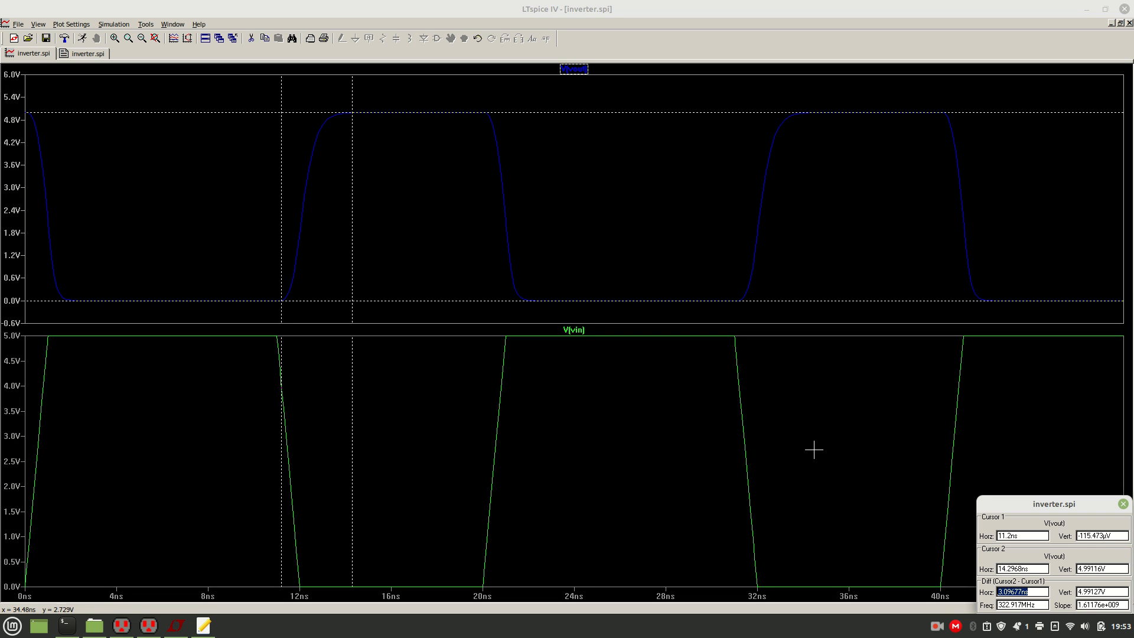
pyautogui.click(1042, 592)
pyautogui.moveTo(1038, 593); pyautogui.dragTo(981, 592)
pyautogui.click(204, 626)
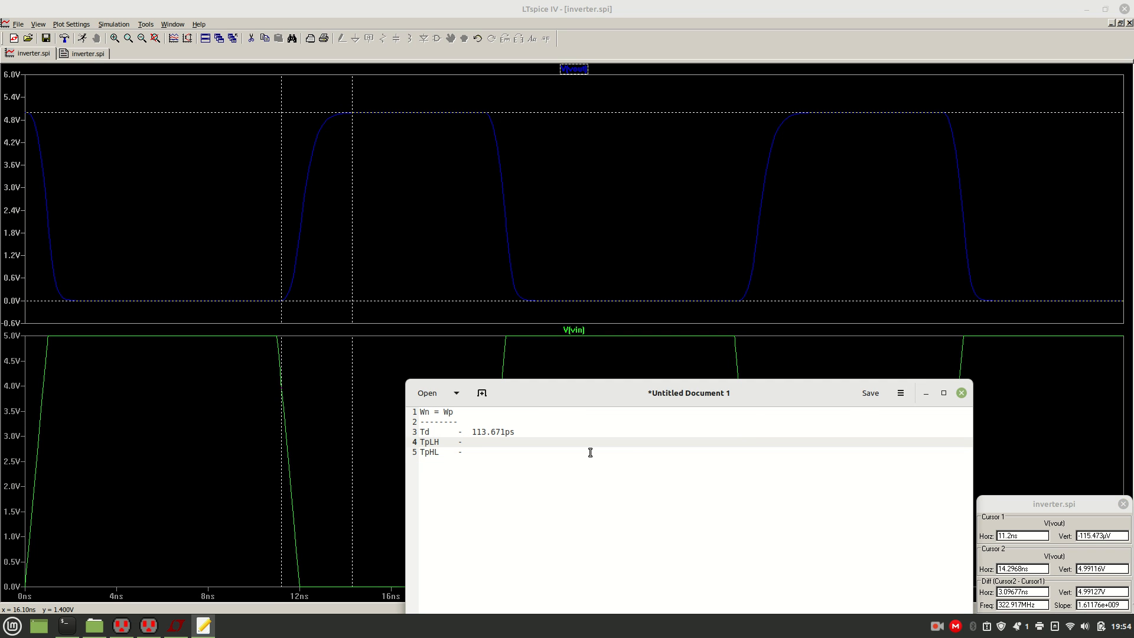
pyautogui.write('3.096ns')
pyautogui.click(505, 432)
pyautogui.press('Down')
# Step: Back in LTspice, bracket the next falling edge of V(vout) with cursor 1 at about 20.13 ns and cursor 2 at about 21.96 ns
pyautogui.click(326, 227)
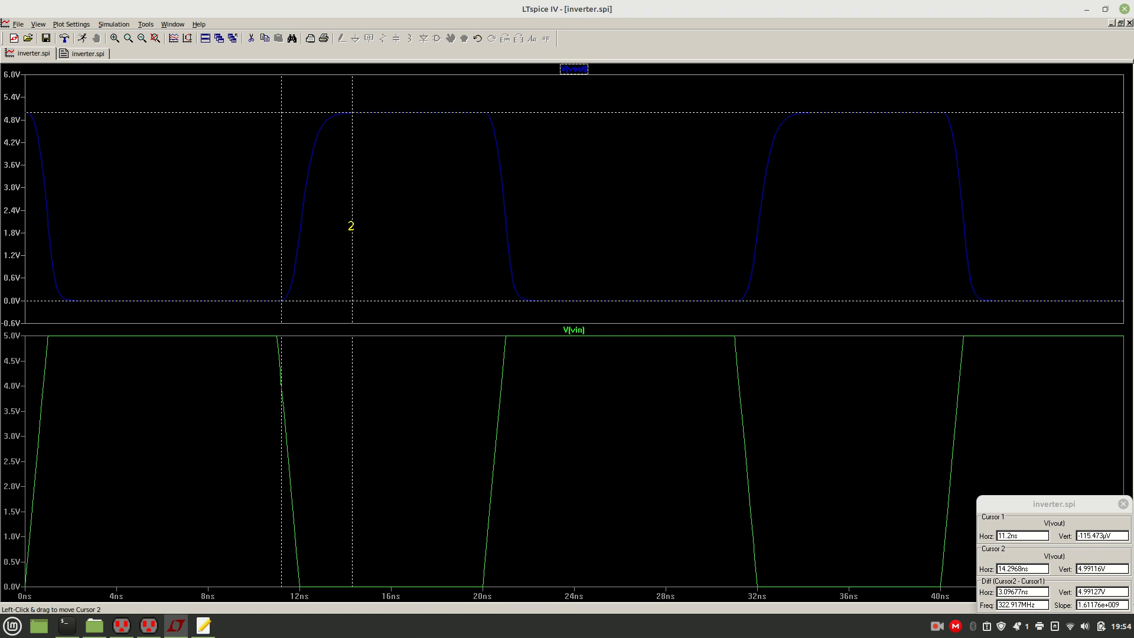
pyautogui.moveTo(281, 208); pyautogui.dragTo(485, 217)
pyautogui.moveTo(356, 194); pyautogui.dragTo(527, 257)
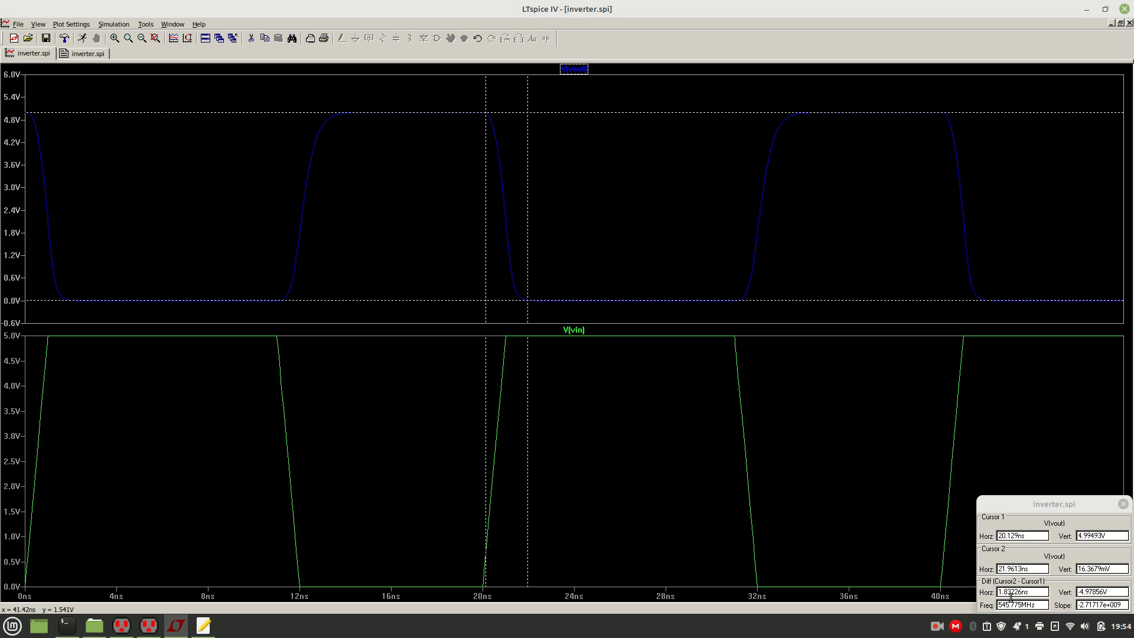
# Step: Copy the horizontal cursor difference, 1.83226ns, into the TpHL line of the text editor notes
pyautogui.moveTo(1035, 595); pyautogui.dragTo(992, 595)
pyautogui.hotkey('ctrl', 'c')
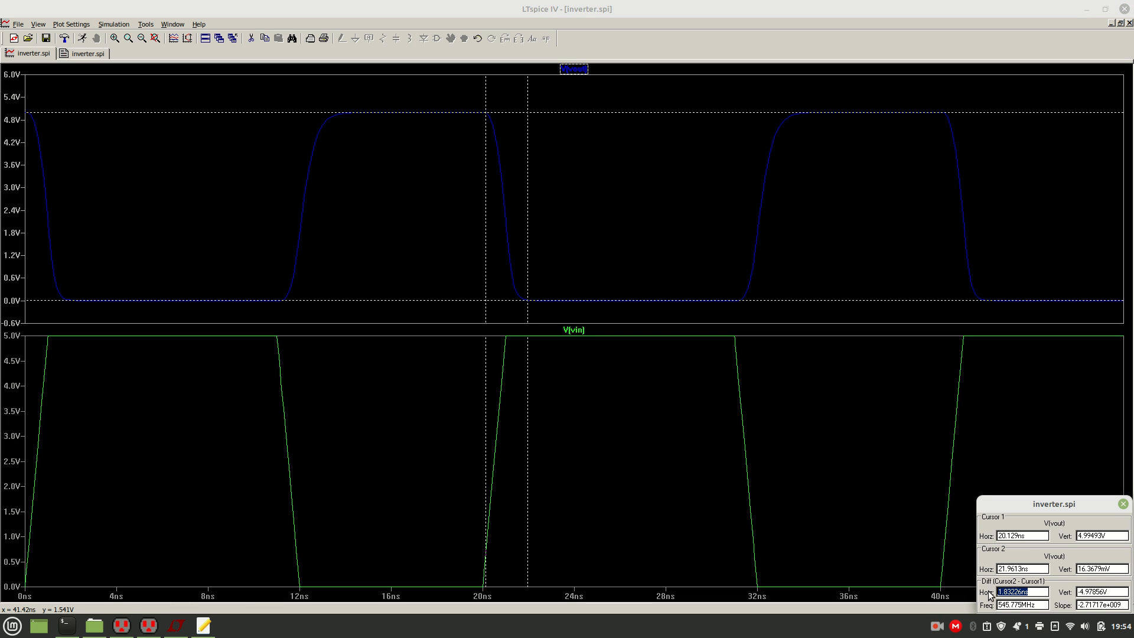
pyautogui.click(204, 625)
pyautogui.click(551, 484)
pyautogui.hotkey('ctrl', 'v')
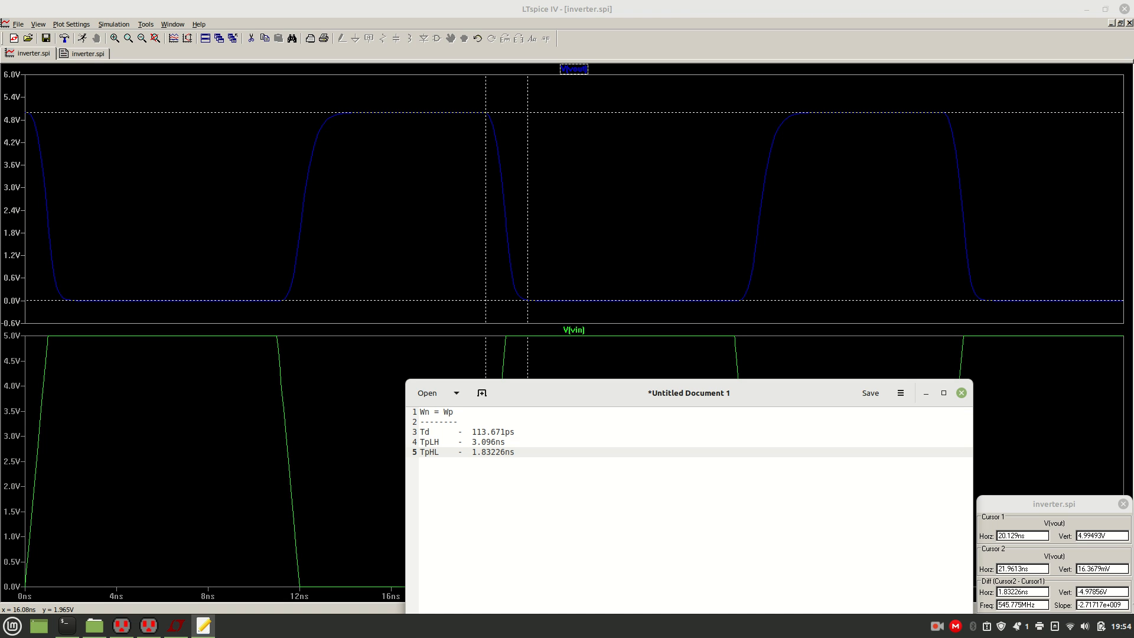
# Step: Shorten the TpHL value in the notes to 1.832ns and leave blank lines beneath it
pyautogui.press('BackSpace')
pyautogui.press('BackSpace')
pyautogui.press('Return')
pyautogui.press('Return')
pyautogui.press('Return')
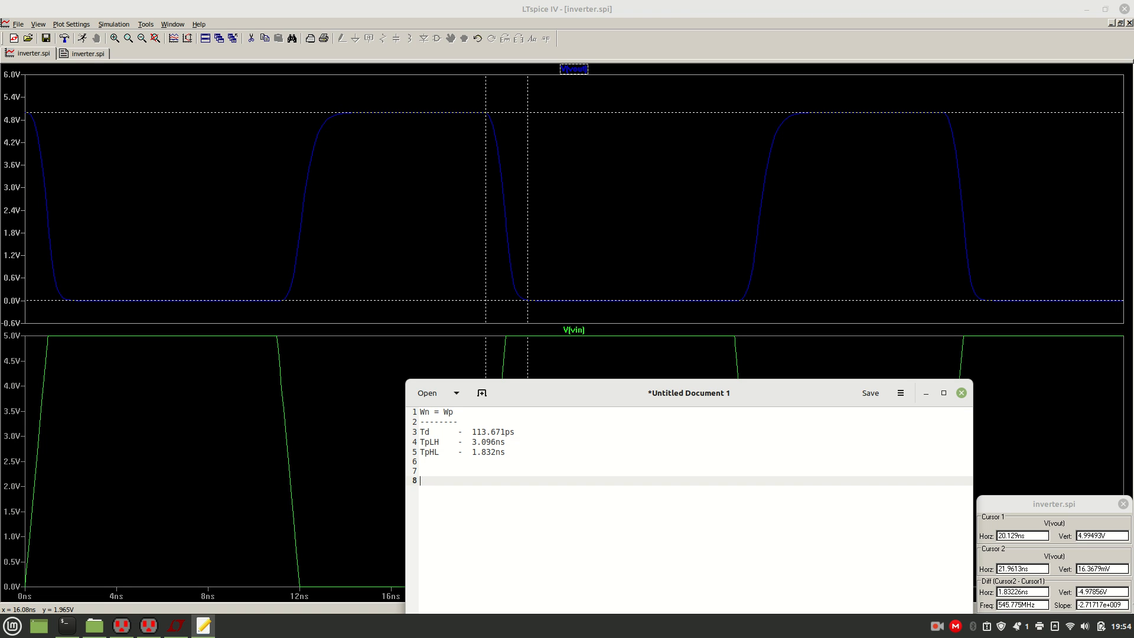
# Step: Add the headings "Wn = 2Wp" and, a few lines below it, "Wn = Wp/2" to the notes
pyautogui.write('Wn')
pyautogui.write(' = @')
pyautogui.write('Wp')
pyautogui.press('BackSpace')
pyautogui.write('2')
pyautogui.press('Return')
pyautogui.press('Return')
pyautogui.press('Return')
pyautogui.press('Return')
pyautogui.write('W')
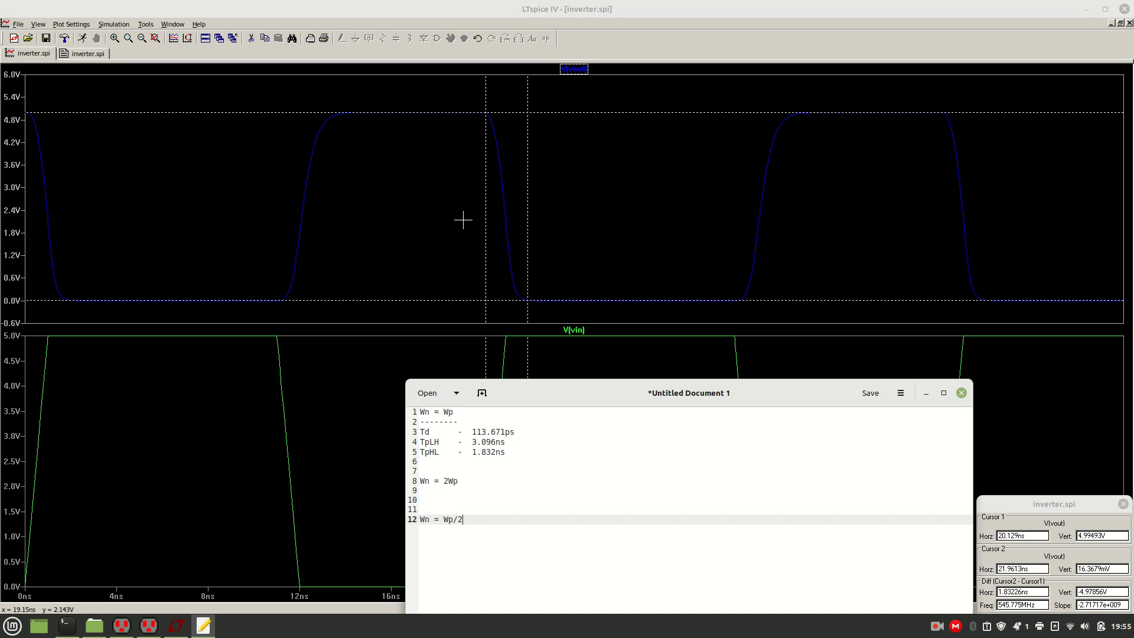
# Step: Back in LTspice, set the nmos transistor's width in the inverter netlist to W=4U and rerun the simulation
pyautogui.click(595, 234)
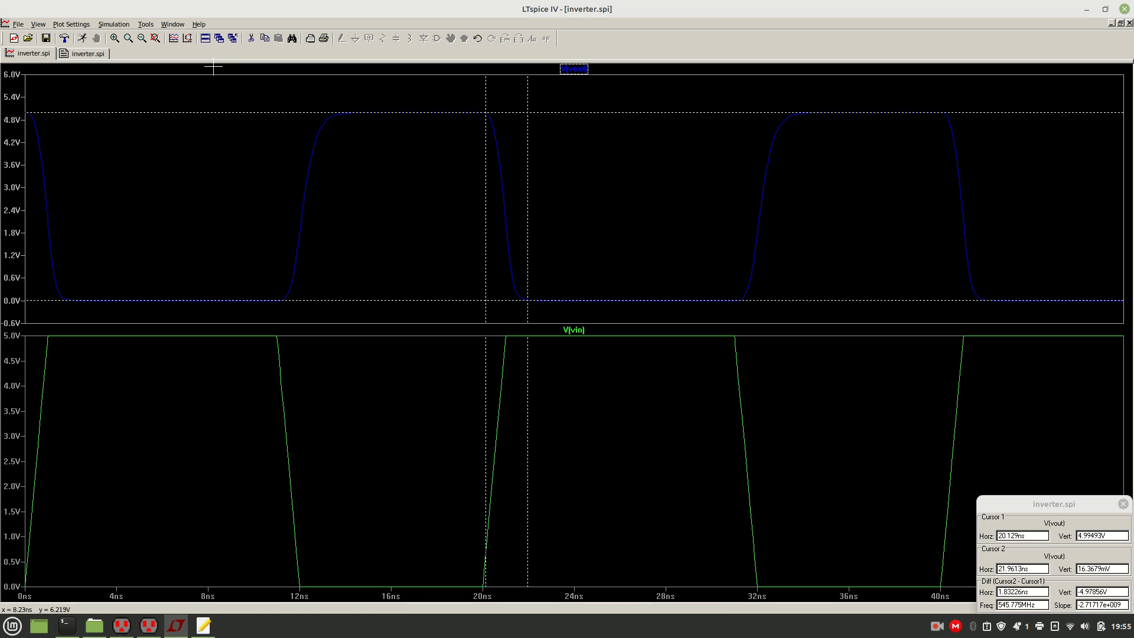
pyautogui.click(88, 54)
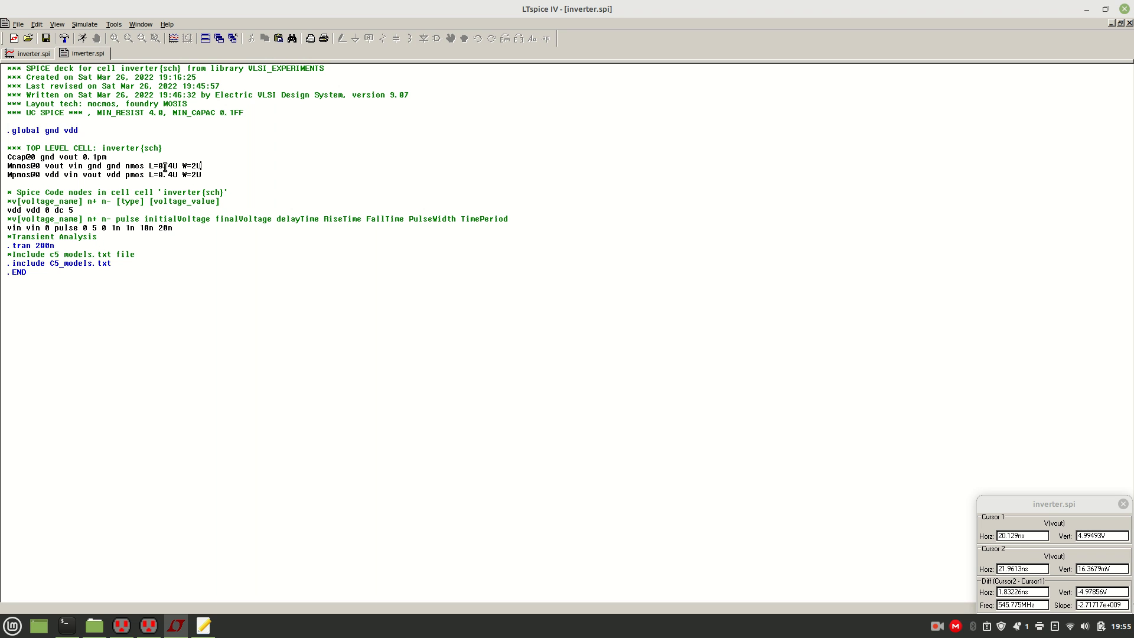
pyautogui.moveTo(191, 166); pyautogui.dragTo(214, 166)
pyautogui.press('Down')
pyautogui.press('BackSpace')
pyautogui.write('4')
pyautogui.click(84, 38)
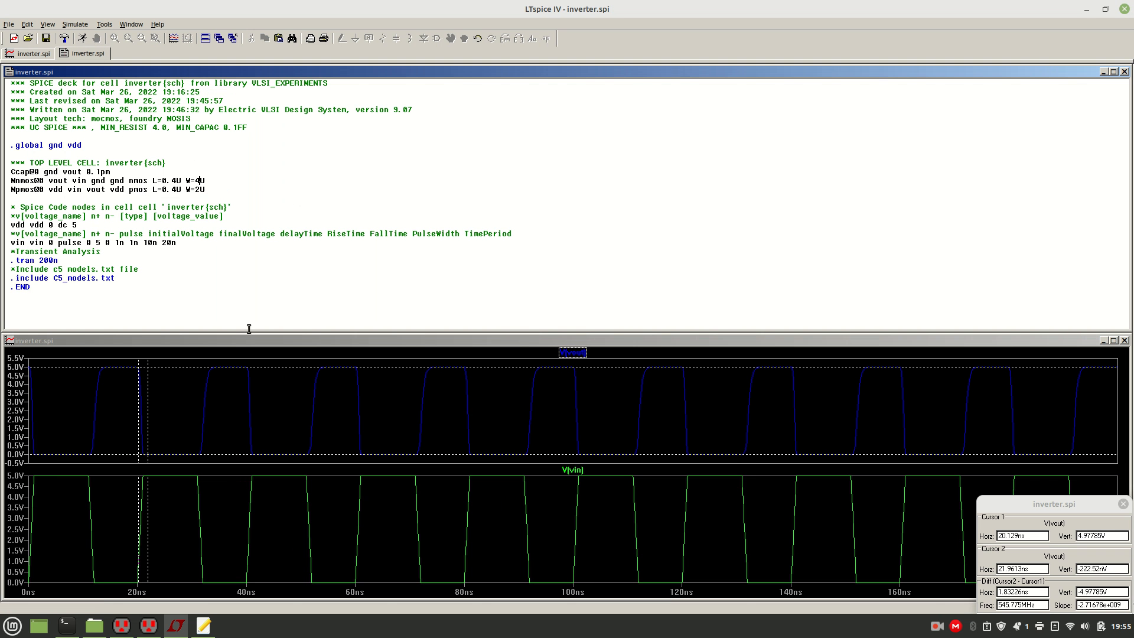
# Step: Maximize the waveform plot and bracket V(vout)'s falling edge near 20 ns with cursor 1 at about 20.11 ns and cursor 2 at about 21.27 ns
pyautogui.click(1114, 342)
pyautogui.click(1113, 341)
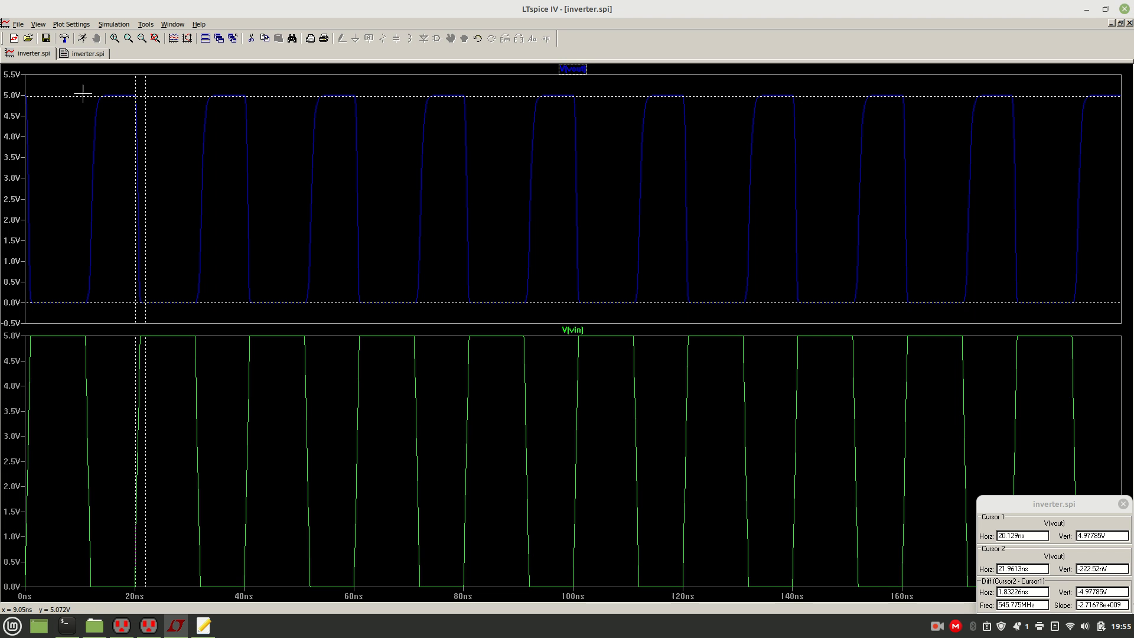
pyautogui.moveTo(105, 76); pyautogui.dragTo(205, 354)
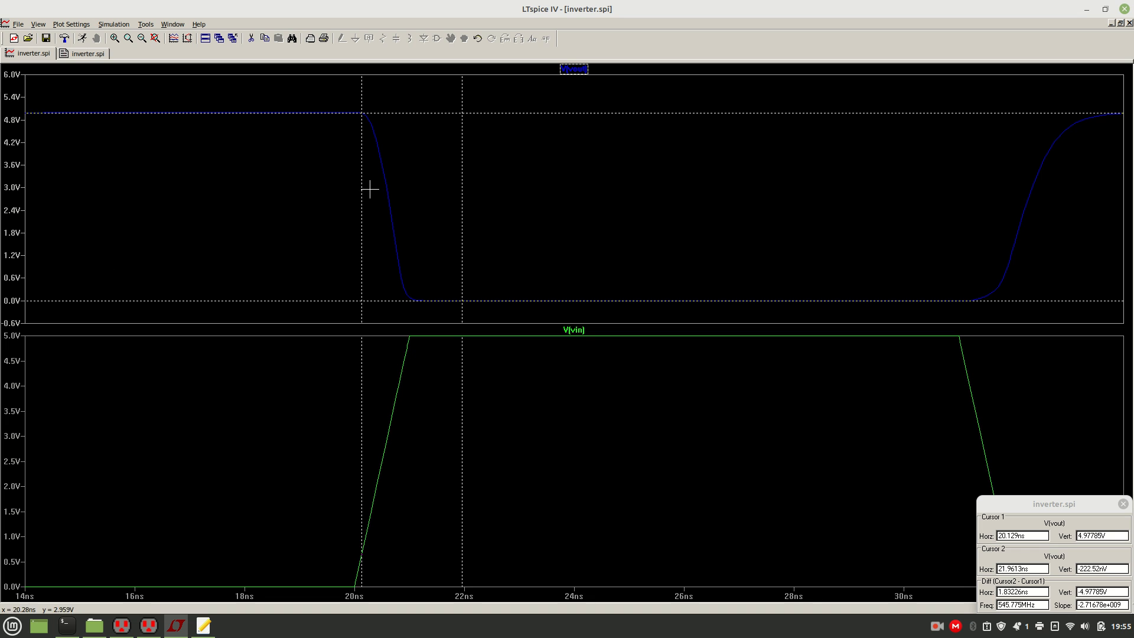
pyautogui.moveTo(360, 171)
pyautogui.mouseDown()
pyautogui.moveTo(350, 170)
pyautogui.moveTo(360, 167)
pyautogui.mouseUp()
pyautogui.moveTo(462, 190); pyautogui.dragTo(424, 194)
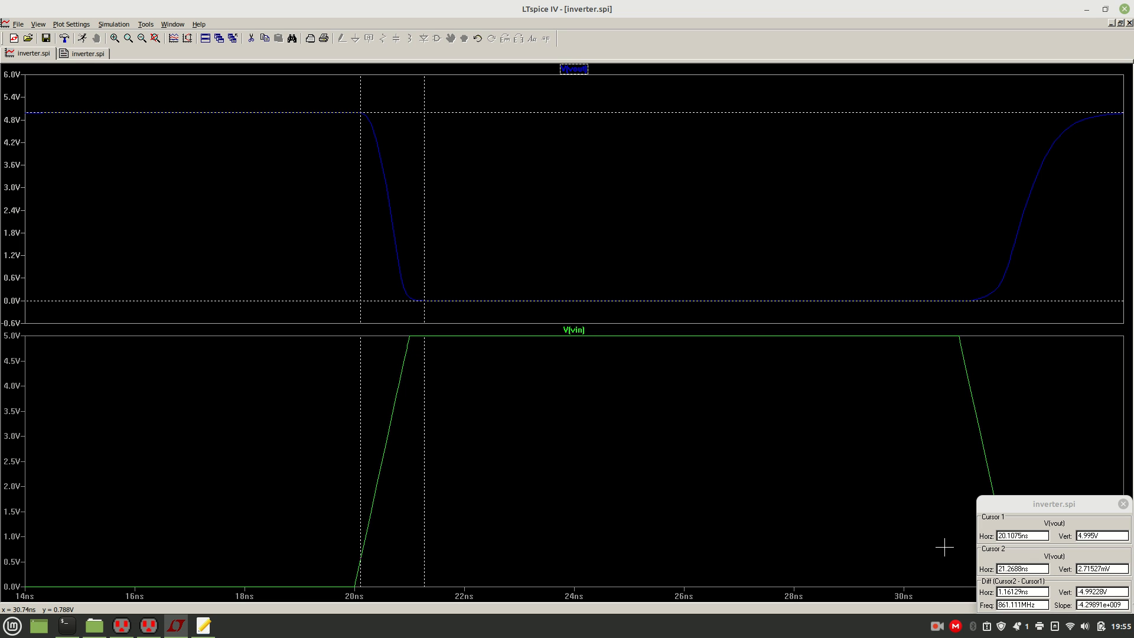
# Step: Copy the horizontal cursor difference and switch to the text editor notes
pyautogui.click(1016, 591)
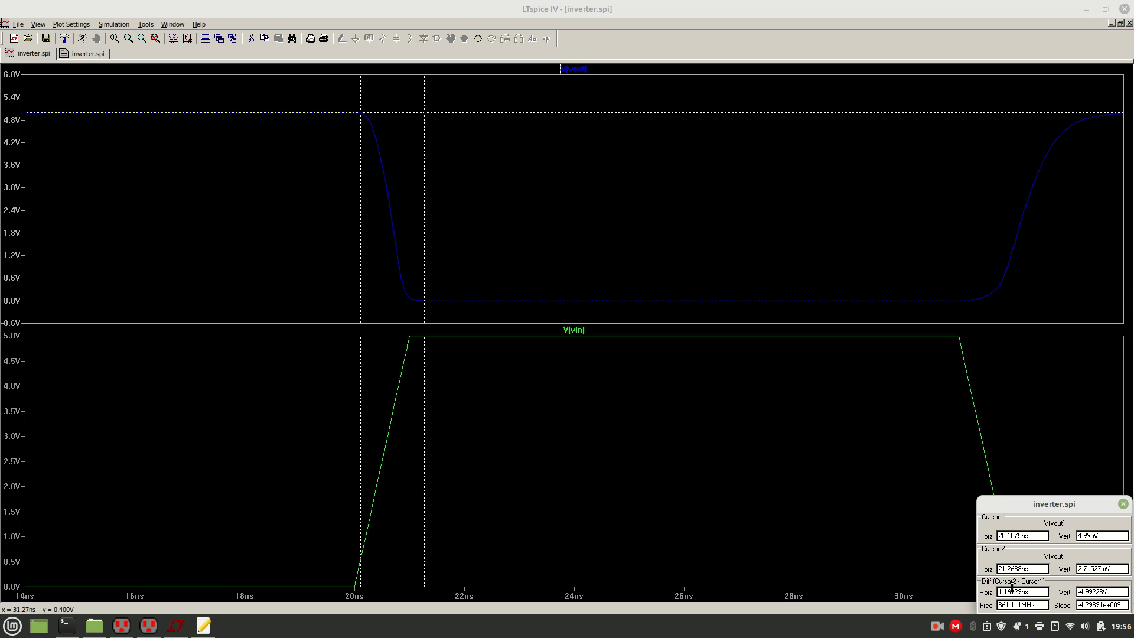
pyautogui.moveTo(1030, 592); pyautogui.dragTo(985, 594)
pyautogui.hotkey('ctrl', 'c')
pyautogui.click(211, 634)
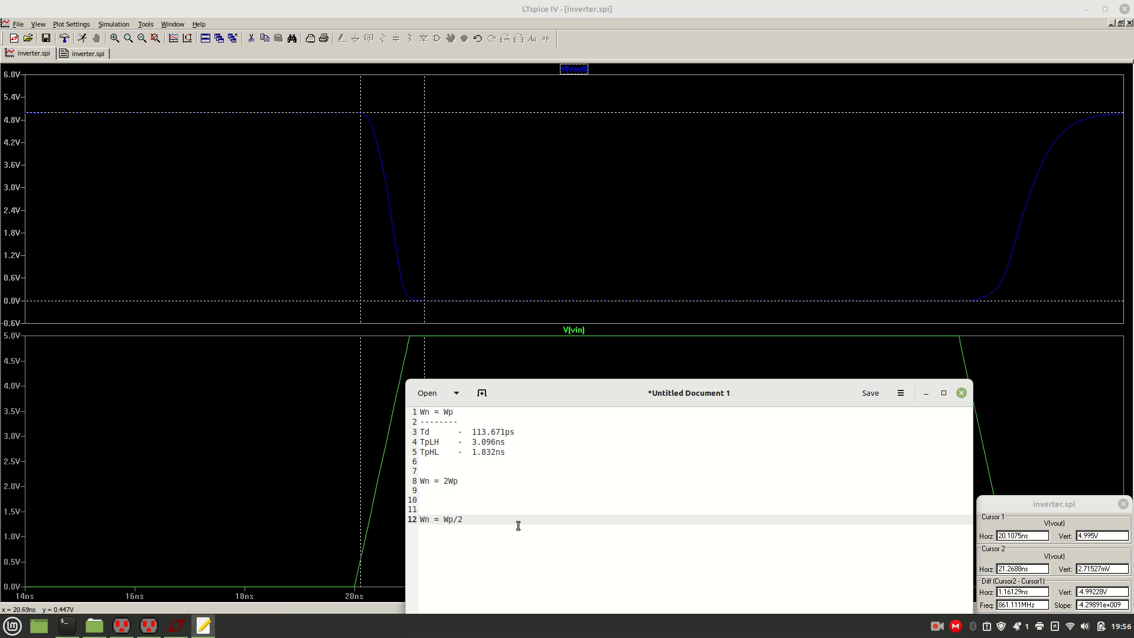
# Step: Under the "Wn = 2Wp" heading, add a dashed underline and the lines "Td", "TpLH" and "TpHL - 1.16129ns"
pyautogui.press('Up')
pyautogui.press('Up')
pyautogui.press('Up')
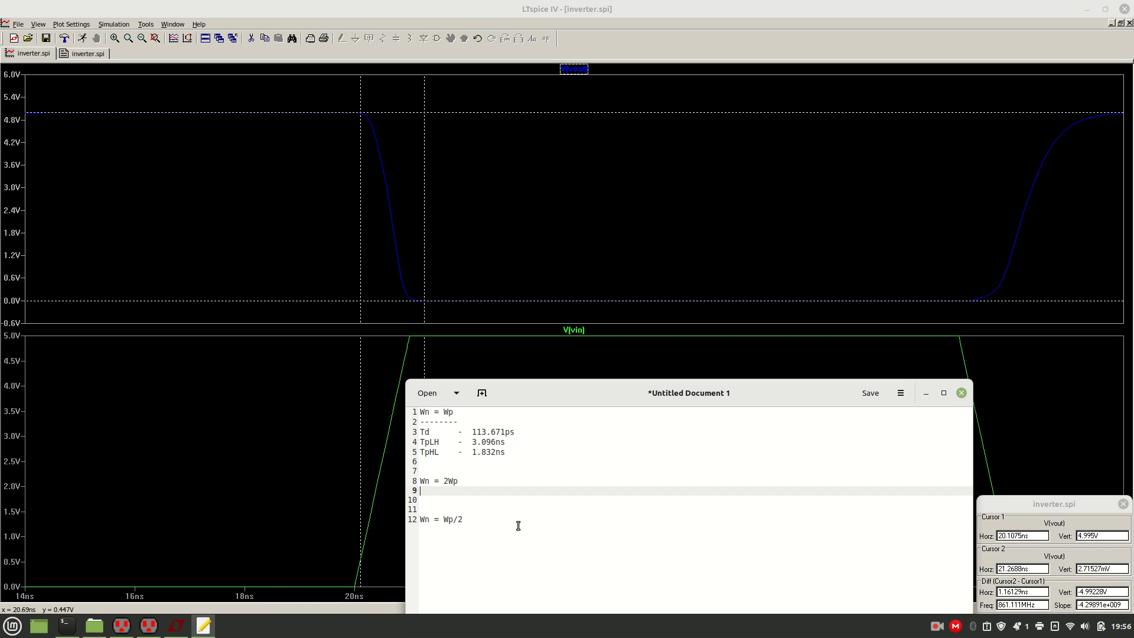
pyautogui.press('Return')
pyautogui.write('Td')
pyautogui.press('Return')
pyautogui.write('T')
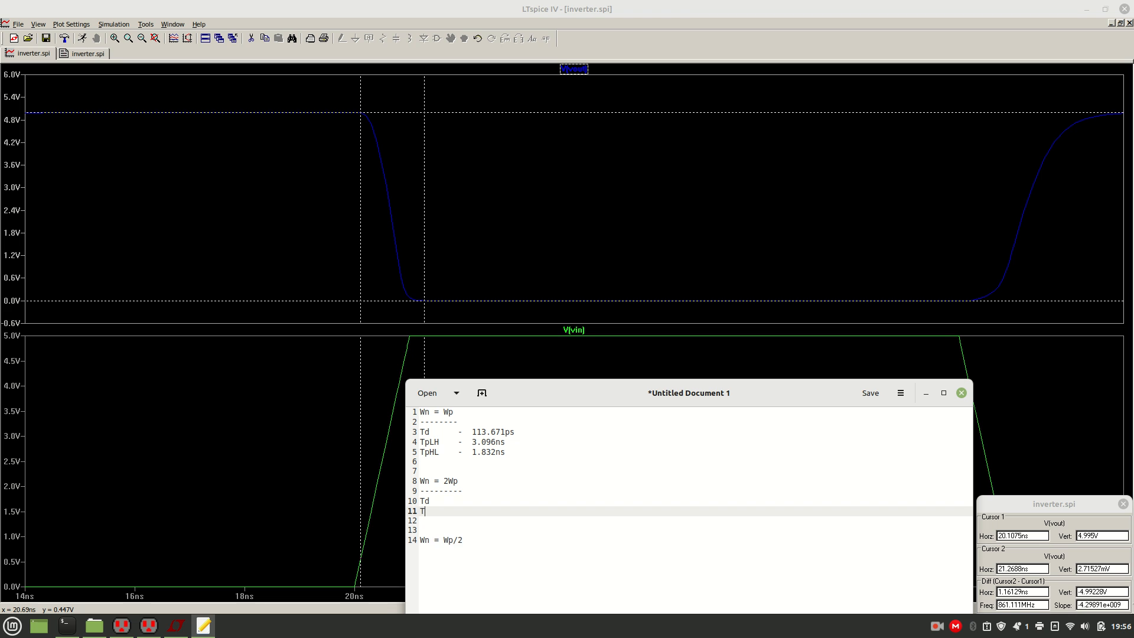
pyautogui.write('pLH')
pyautogui.press('Return')
pyautogui.write('Tp')
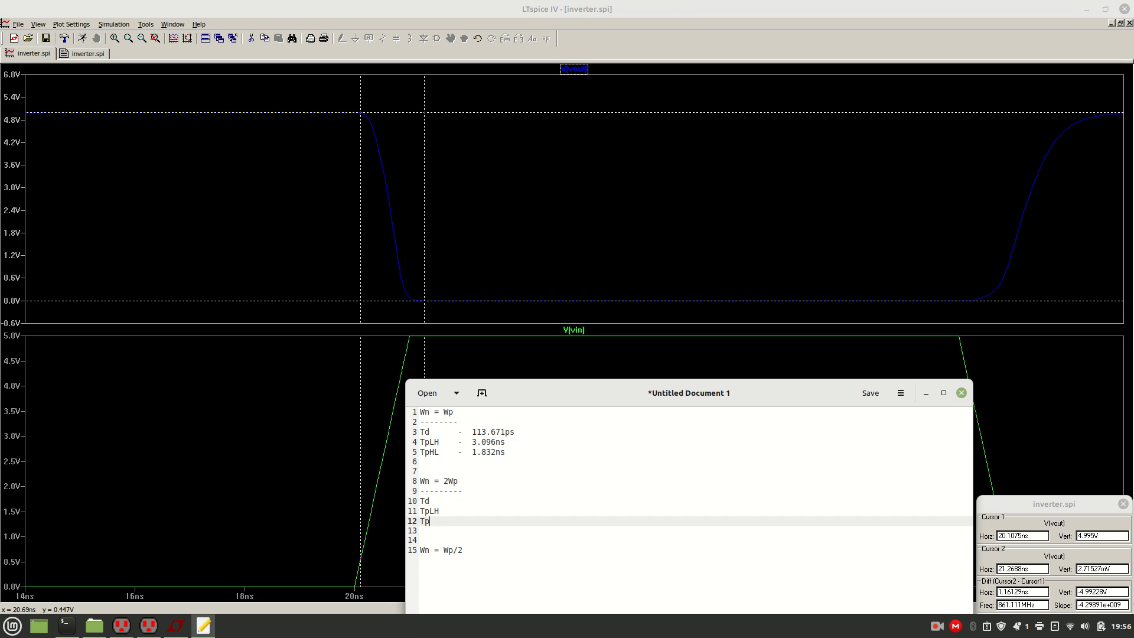
pyautogui.write('HL -')
pyautogui.hotkey('ctrl', 'v')
# Step: Append a dash to the TpLH line under the "Wn = 2Wp" heading
pyautogui.moveTo(469, 450); pyautogui.dragTo(518, 453)
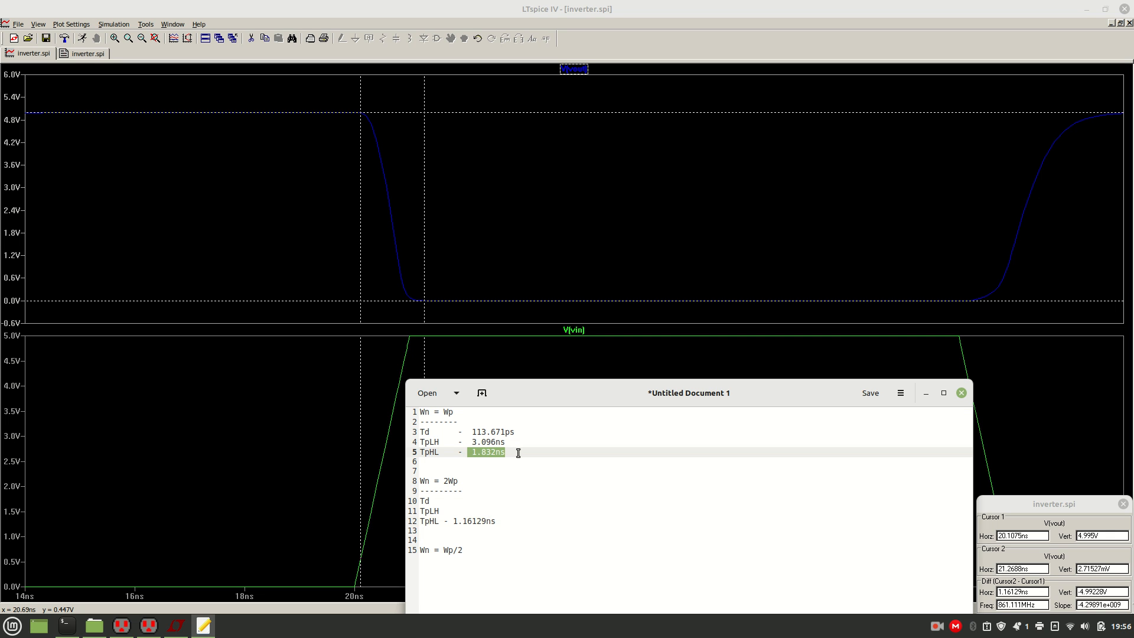
pyautogui.click(467, 525)
pyautogui.click(481, 512)
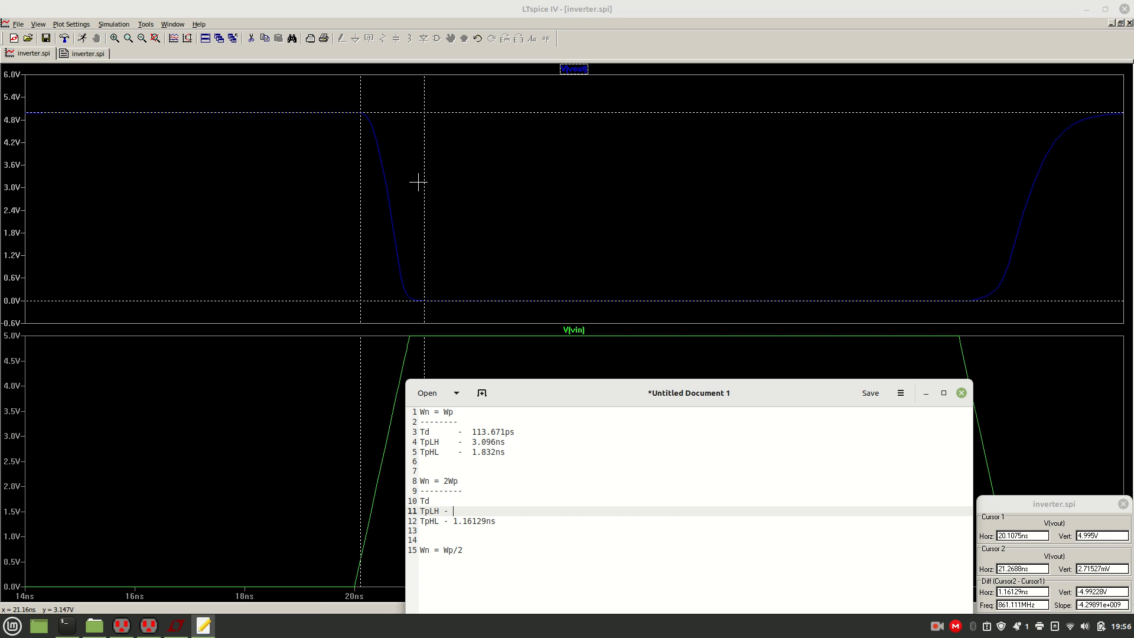
# Step: Back in LTspice, bracket V(vout)'s rising edge near 32 ns with cursor 1 at about 31 ns and cursor 2 at about 34.21 ns
pyautogui.click(242, 126)
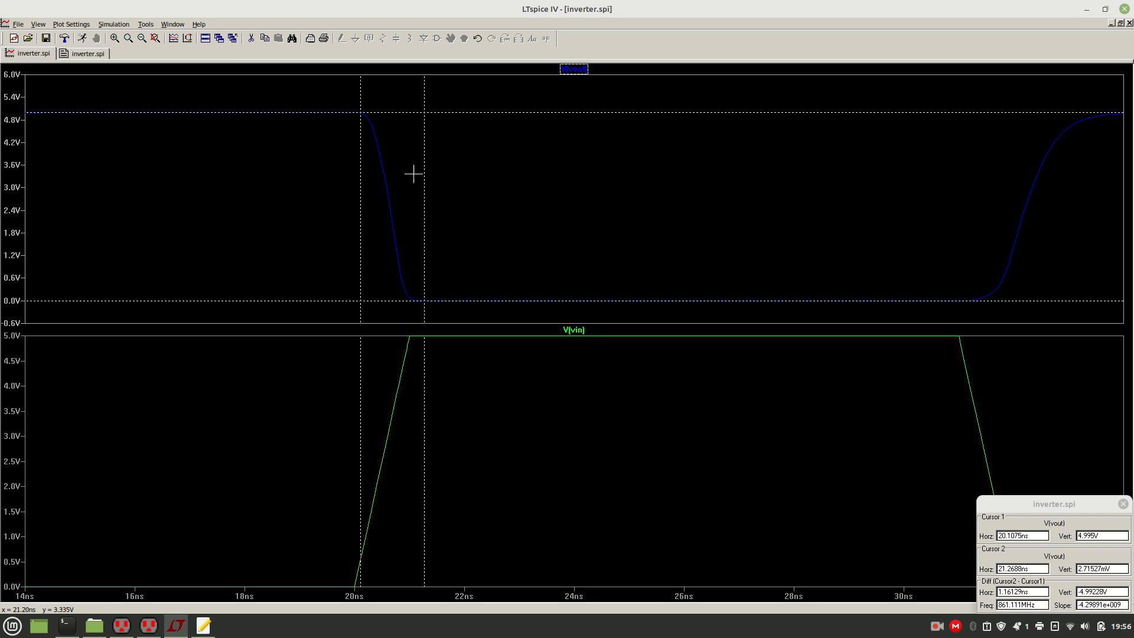
pyautogui.click(155, 39)
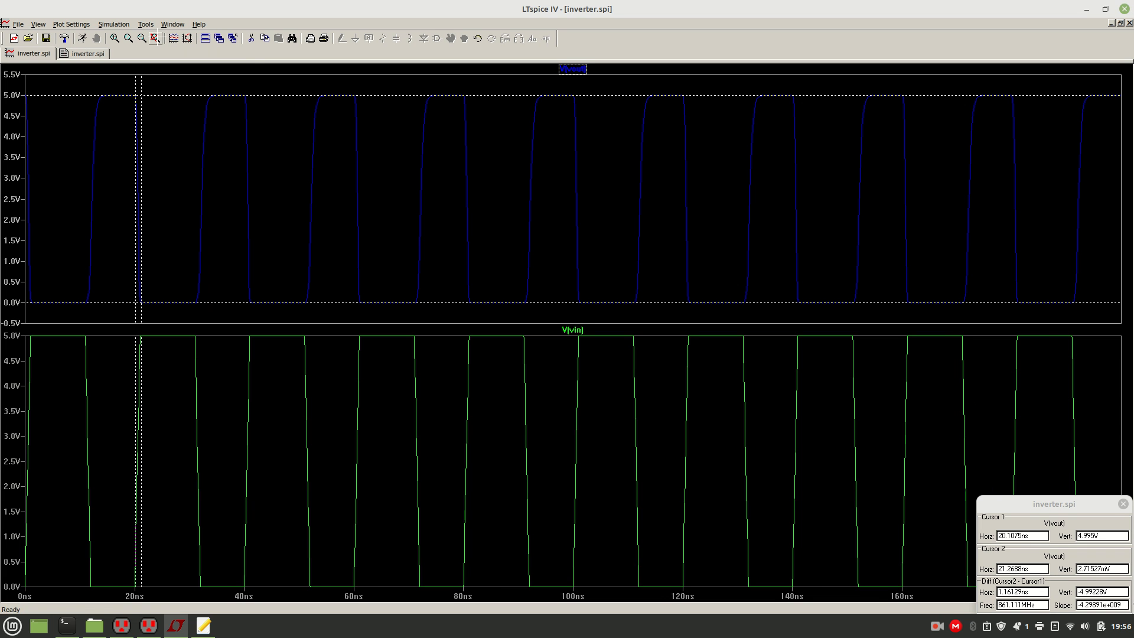
pyautogui.moveTo(101, 82); pyautogui.dragTo(313, 339)
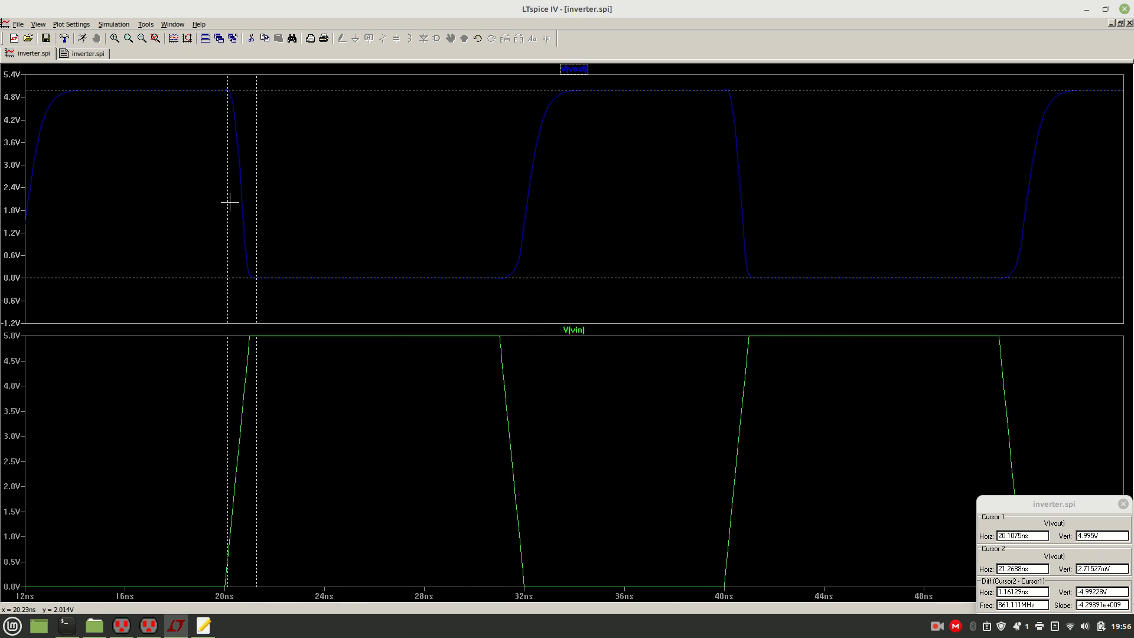
pyautogui.moveTo(226, 201); pyautogui.dragTo(499, 225)
pyautogui.moveTo(256, 179); pyautogui.dragTo(580, 172)
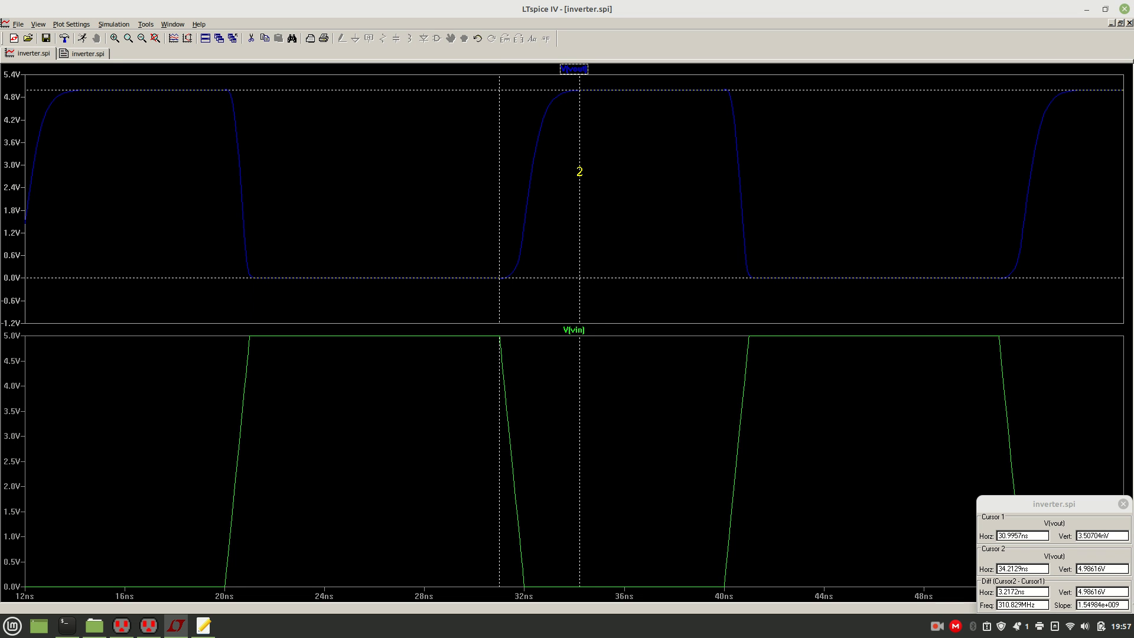
# Step: Copy the horizontal cursor difference, 3.2172ns, into the TpLH line of the "Wn = 2Wp" notes and append a dash to the Td line
pyautogui.click(1024, 594)
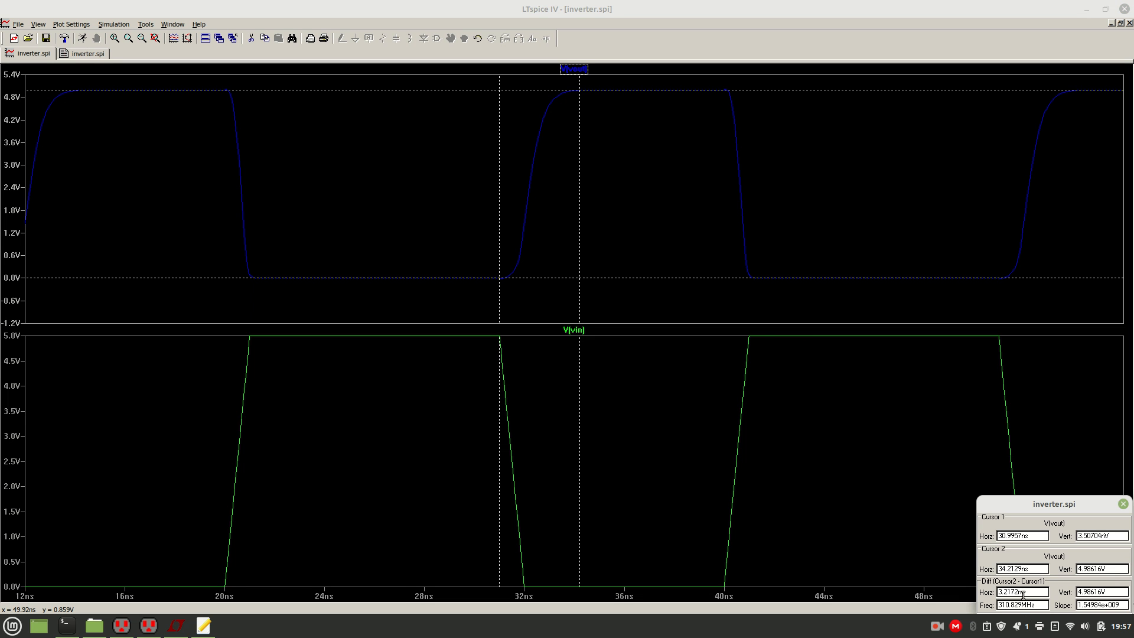
pyautogui.moveTo(1035, 592); pyautogui.dragTo(984, 592)
pyautogui.hotkey('ctrl', 'c')
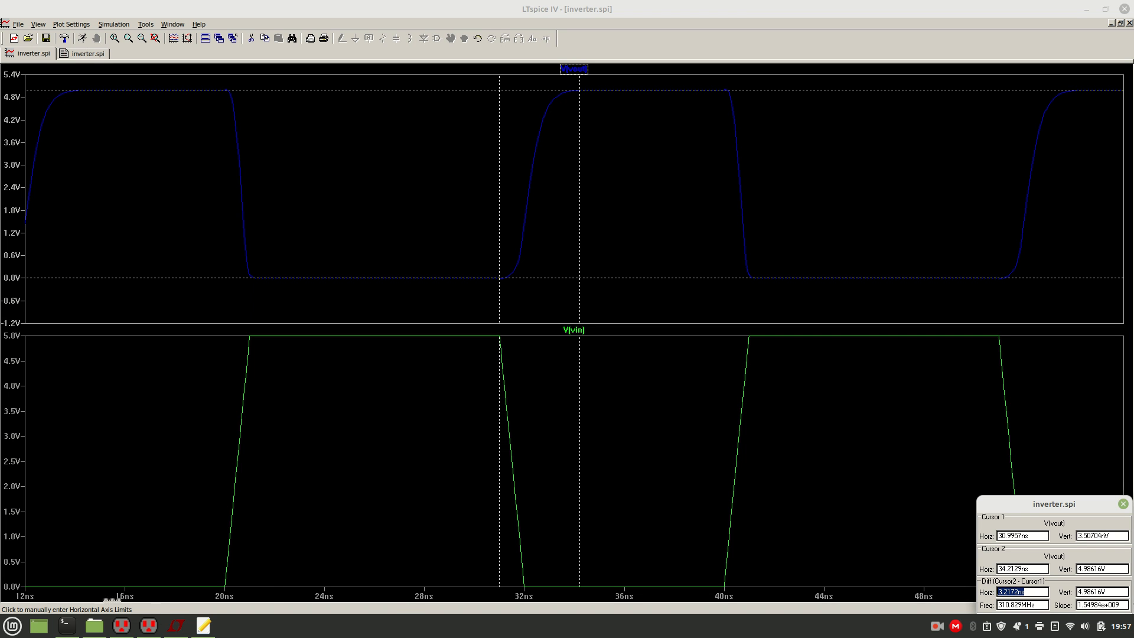
pyautogui.click(203, 626)
pyautogui.hotkey('ctrl', 'v')
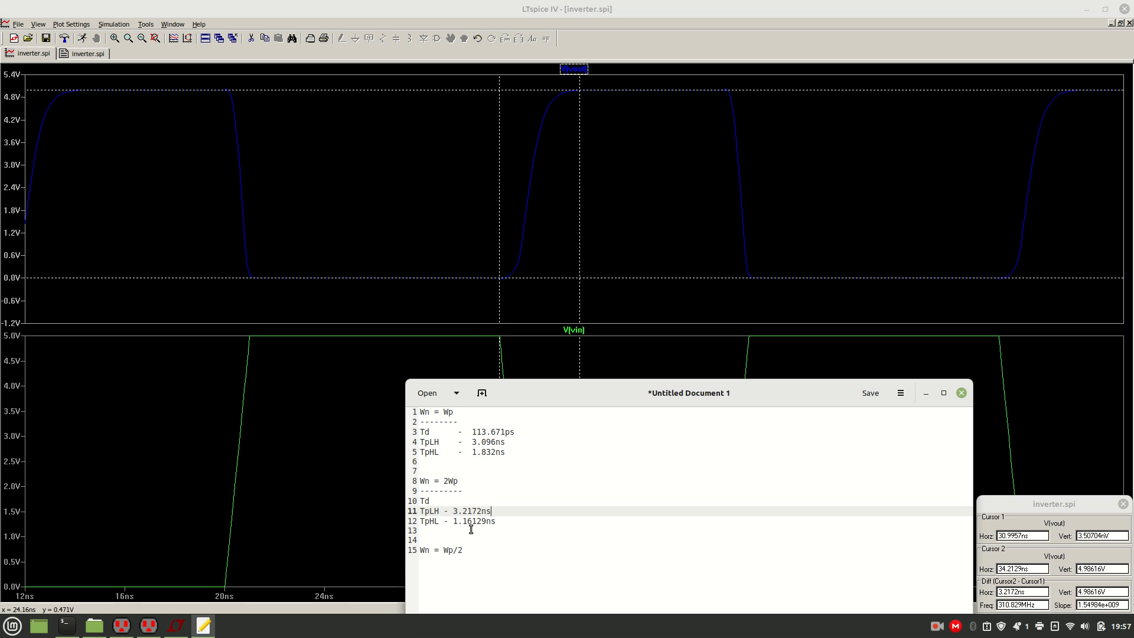
pyautogui.press('Up')
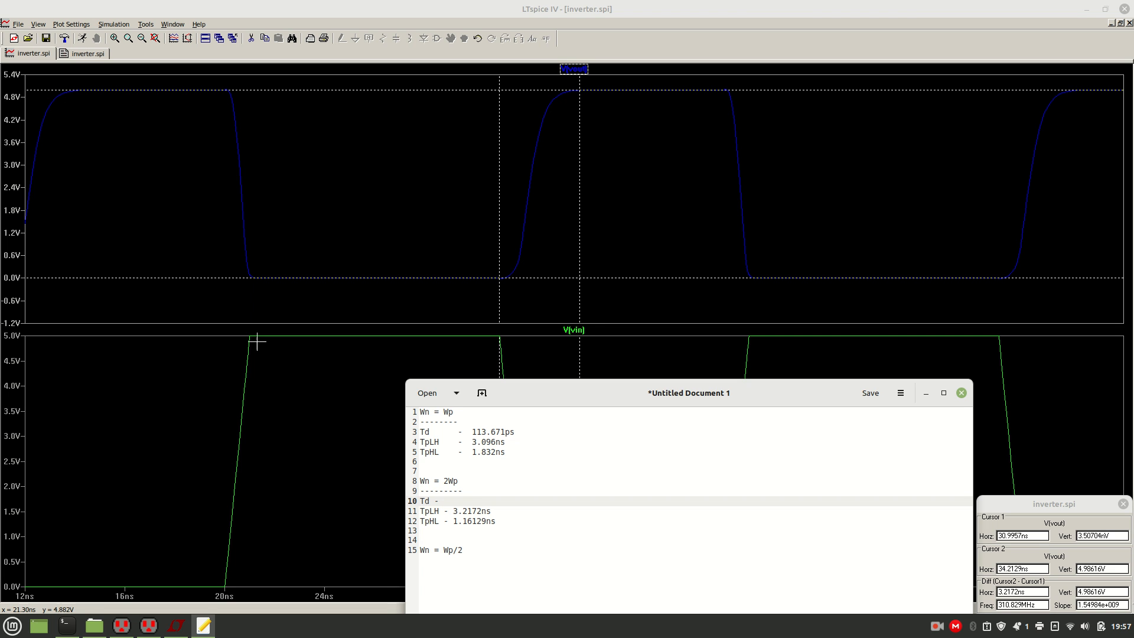
pyautogui.click(355, 186)
pyautogui.moveTo(500, 156); pyautogui.dragTo(2, 148)
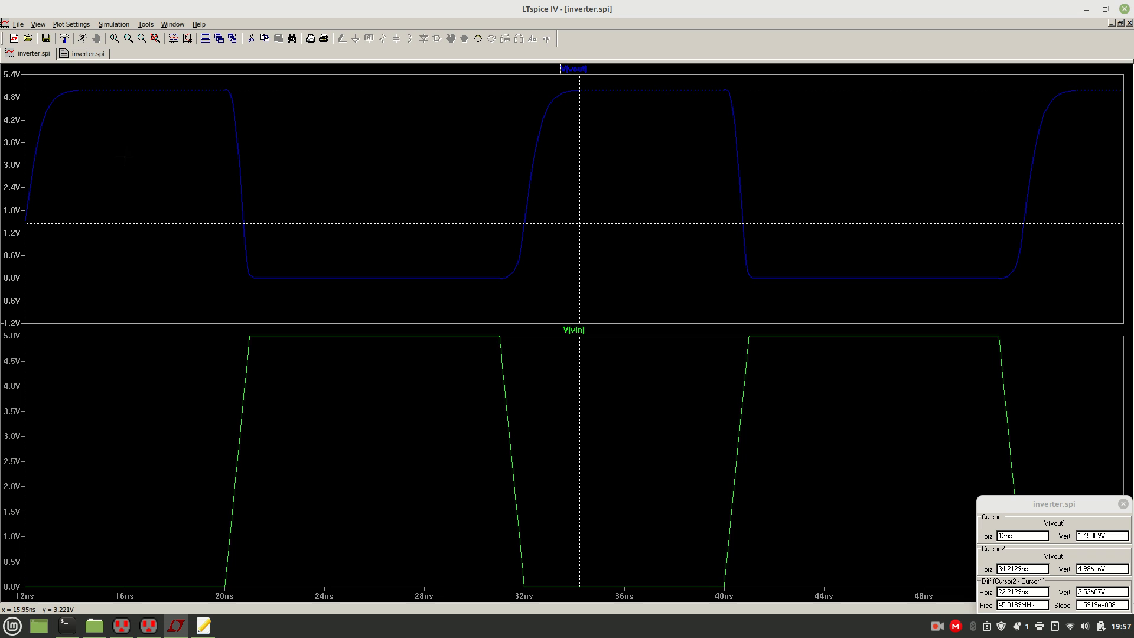
pyautogui.moveTo(5, 157); pyautogui.dragTo(53, 155)
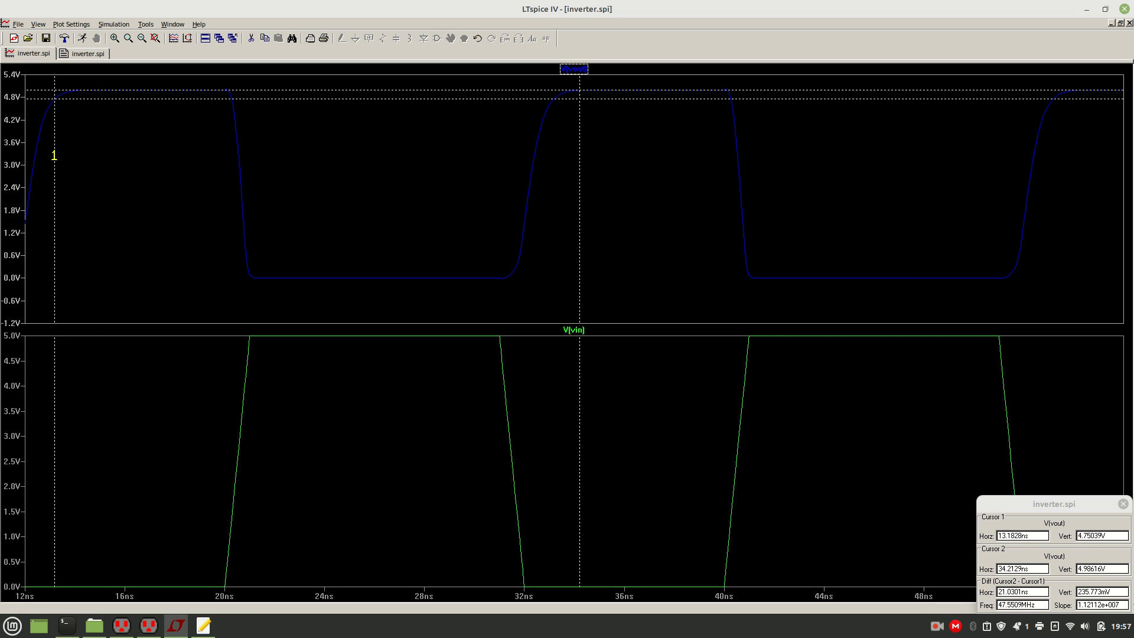
pyautogui.rightClick(575, 69)
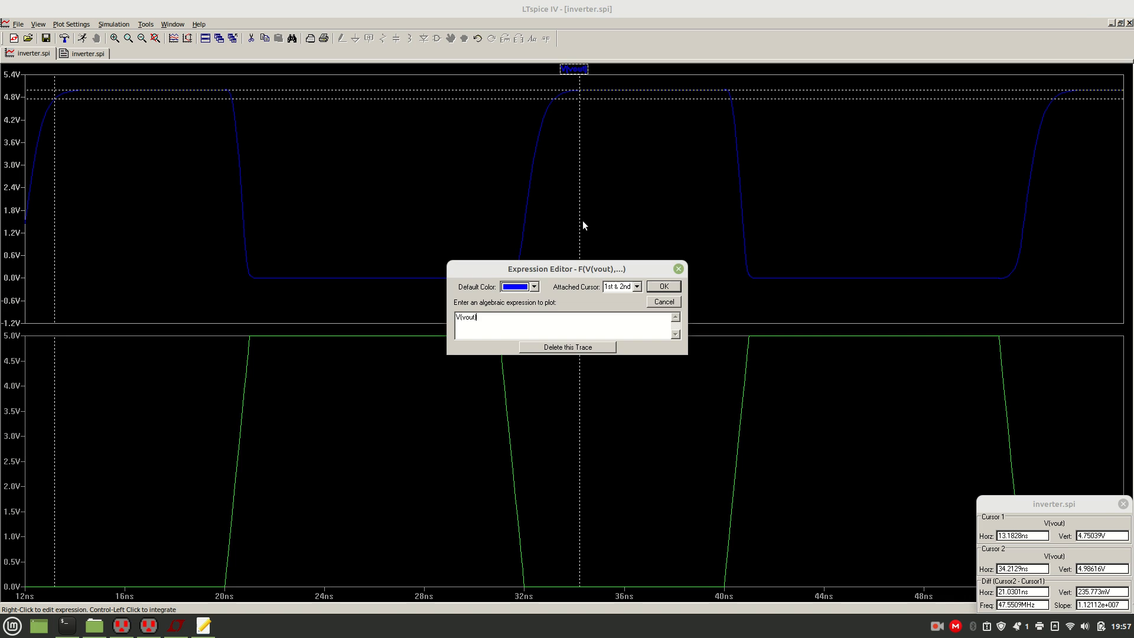
pyautogui.click(666, 302)
# Step: In LTspice, remove both cursors from V(vout), then attach cursor 1 to V(vin) and cursor 2 to V(vout)
pyautogui.click(1123, 504)
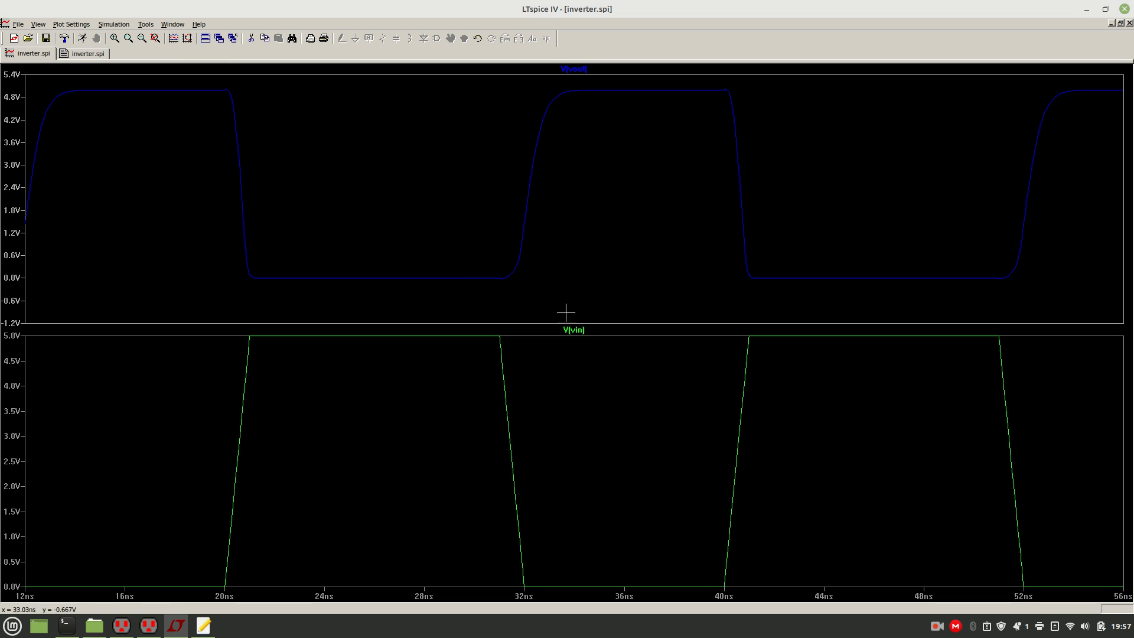
pyautogui.click(577, 330)
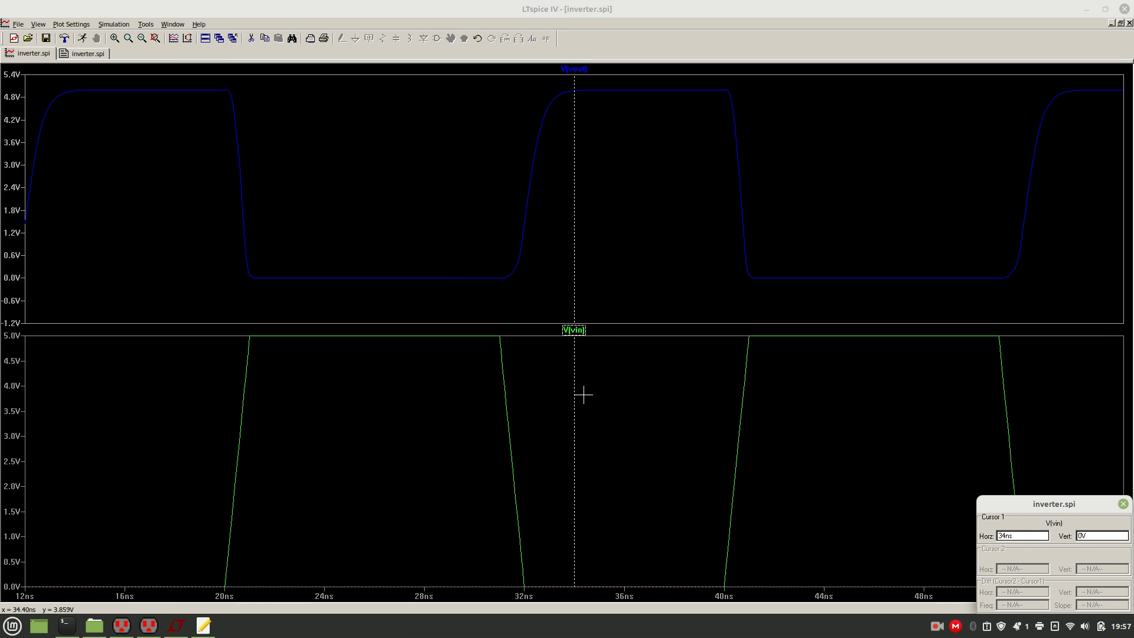
pyautogui.moveTo(566, 396); pyautogui.dragTo(453, 385)
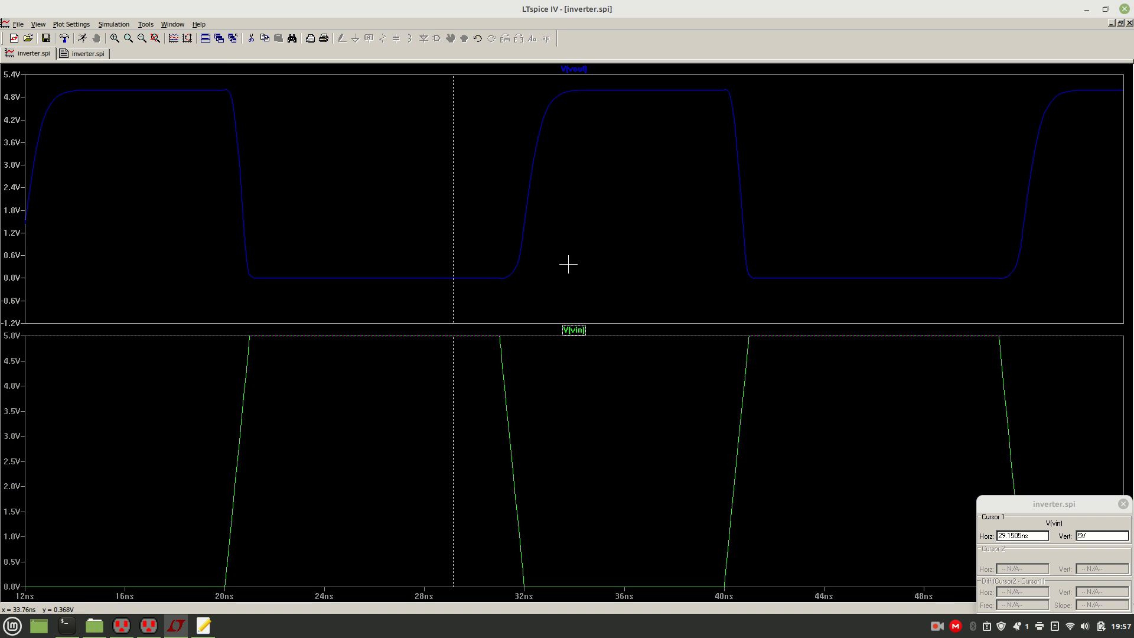
pyautogui.click(575, 70)
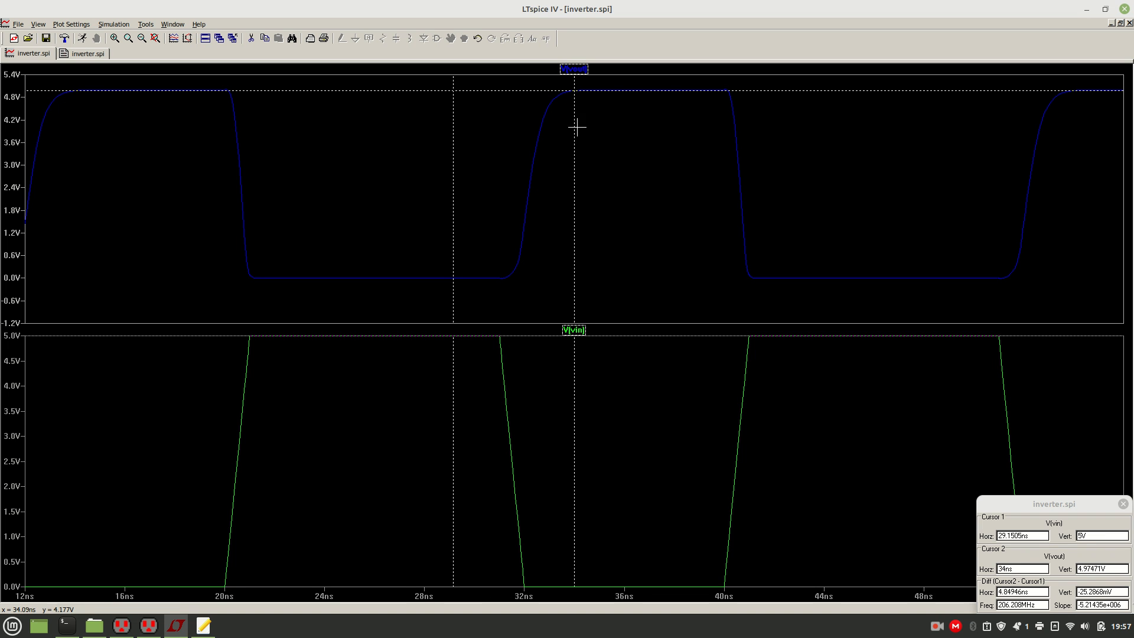
# Step: Place cursor 1 at 0 s on V(vin) and cursor 2 at about 129 ps on V(vout), where the first falling edge starts
pyautogui.moveTo(572, 144); pyautogui.dragTo(75, 144)
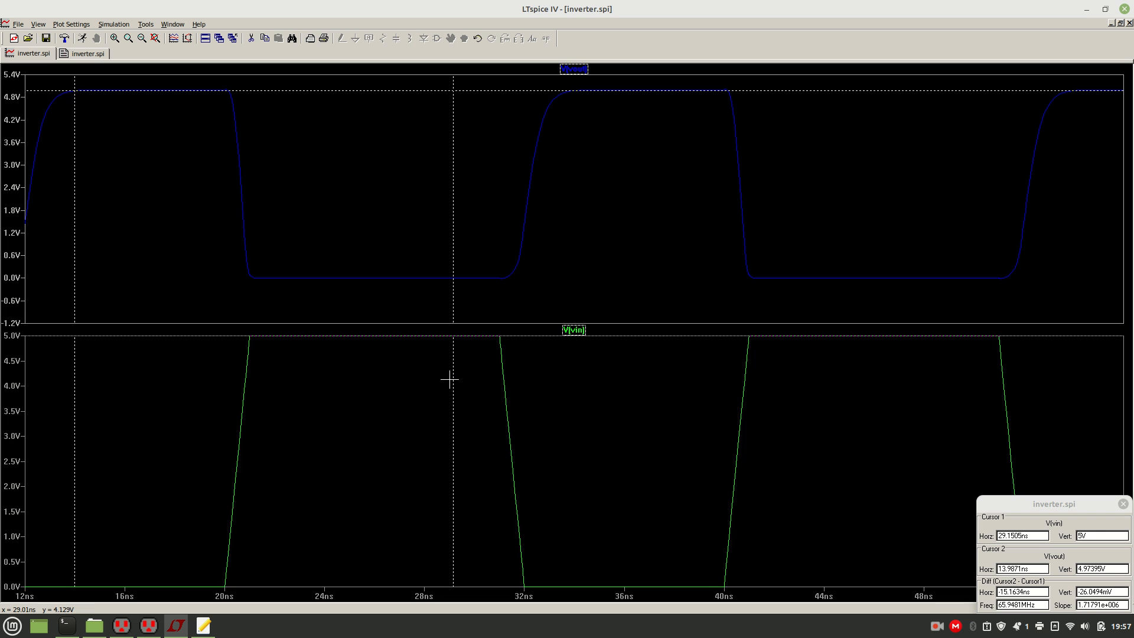
pyautogui.moveTo(453, 382); pyautogui.dragTo(2, 428)
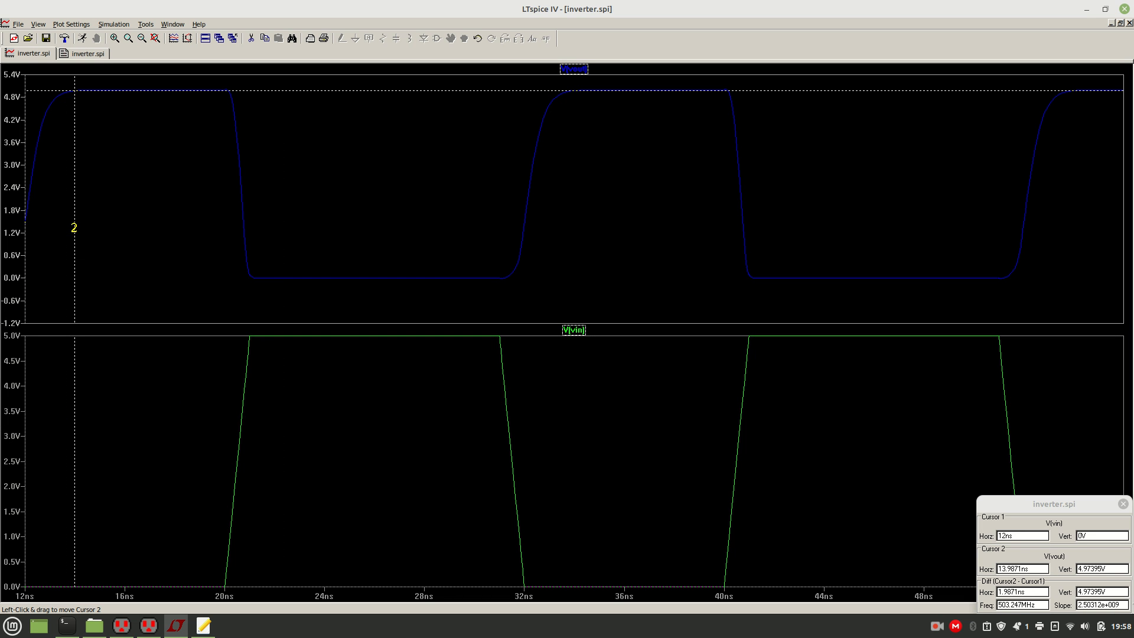
pyautogui.click(155, 37)
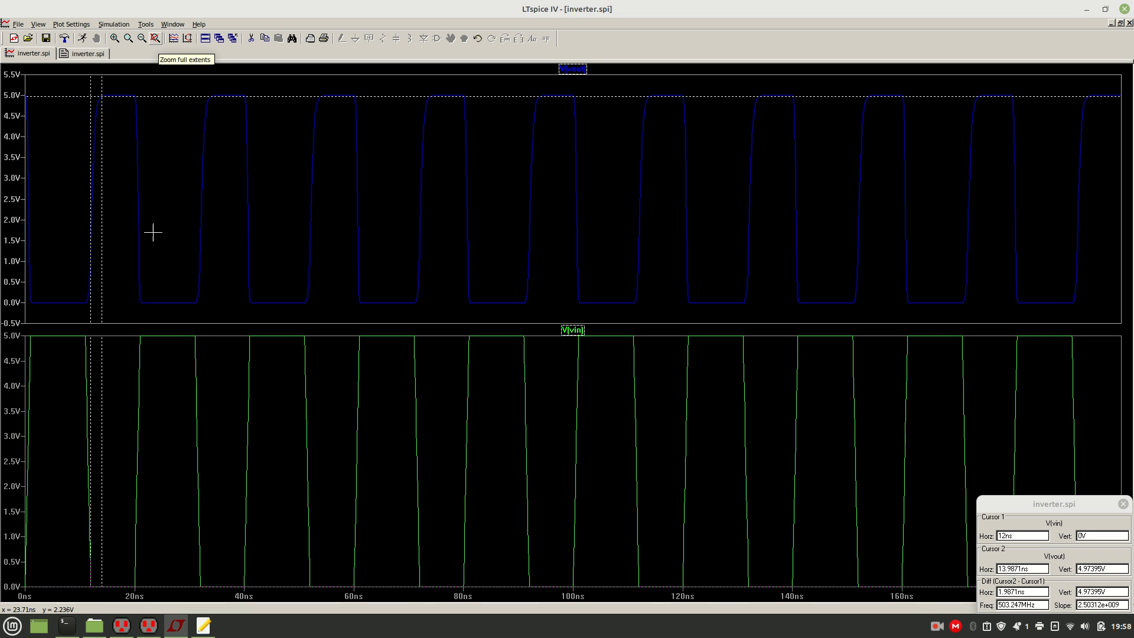
pyautogui.moveTo(89, 408); pyautogui.dragTo(1, 411)
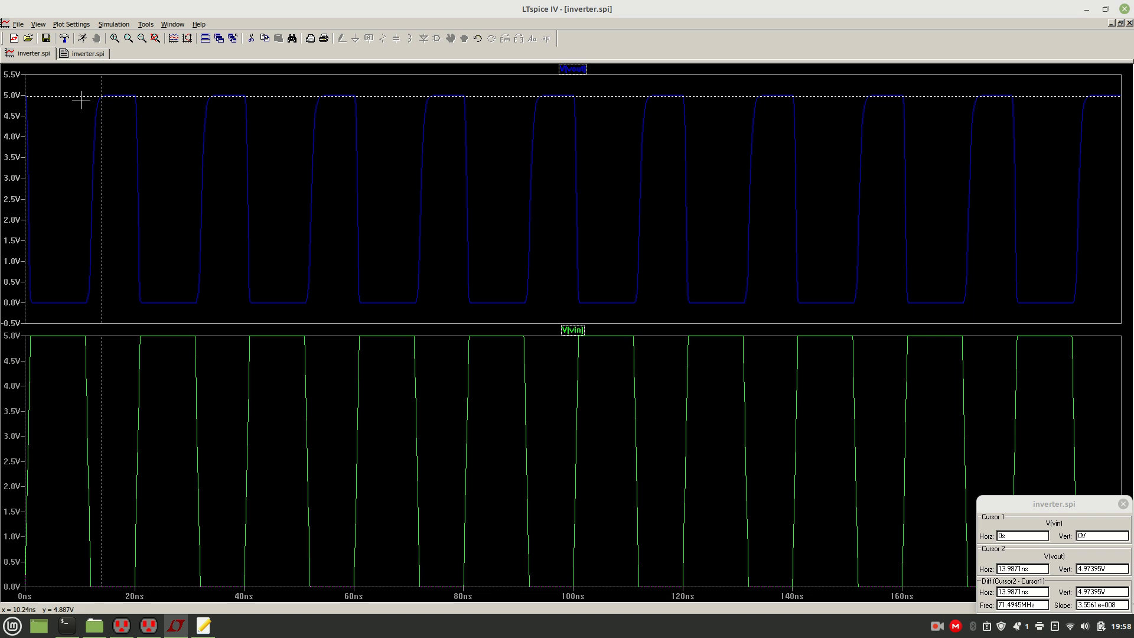
pyautogui.moveTo(11, 75); pyautogui.dragTo(184, 515)
pyautogui.moveTo(536, 232); pyautogui.dragTo(30, 195)
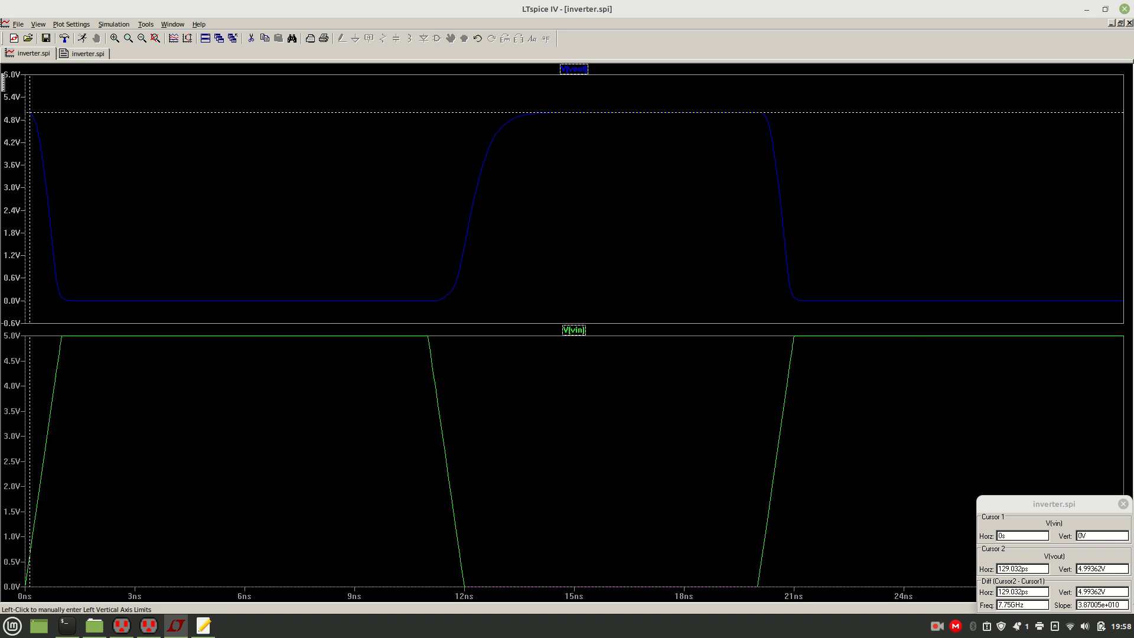
# Step: Refine cursor 2 to about 121 ps on V(vout) and copy the horizontal cursor difference, 121.098ps, into the text editor's "Wn = 2Wp" Td line
pyautogui.moveTo(10, 82); pyautogui.dragTo(126, 392)
pyautogui.moveTo(73, 184)
pyautogui.mouseDown()
pyautogui.moveTo(106, 189)
pyautogui.moveTo(57, 173)
pyautogui.moveTo(69, 175)
pyautogui.mouseUp()
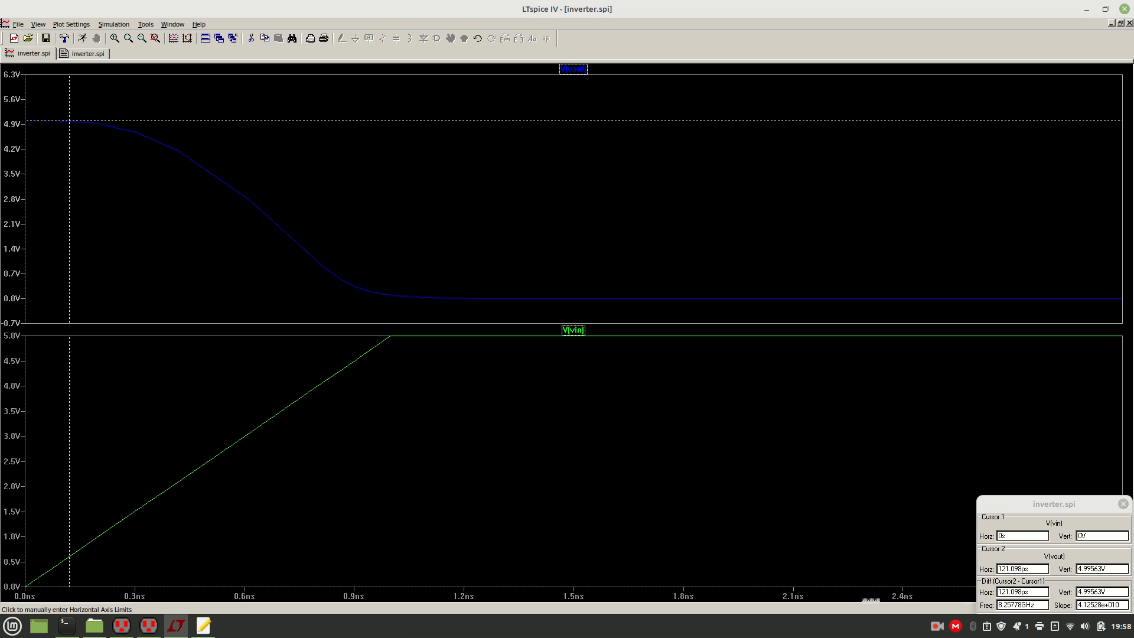
pyautogui.click(1015, 593)
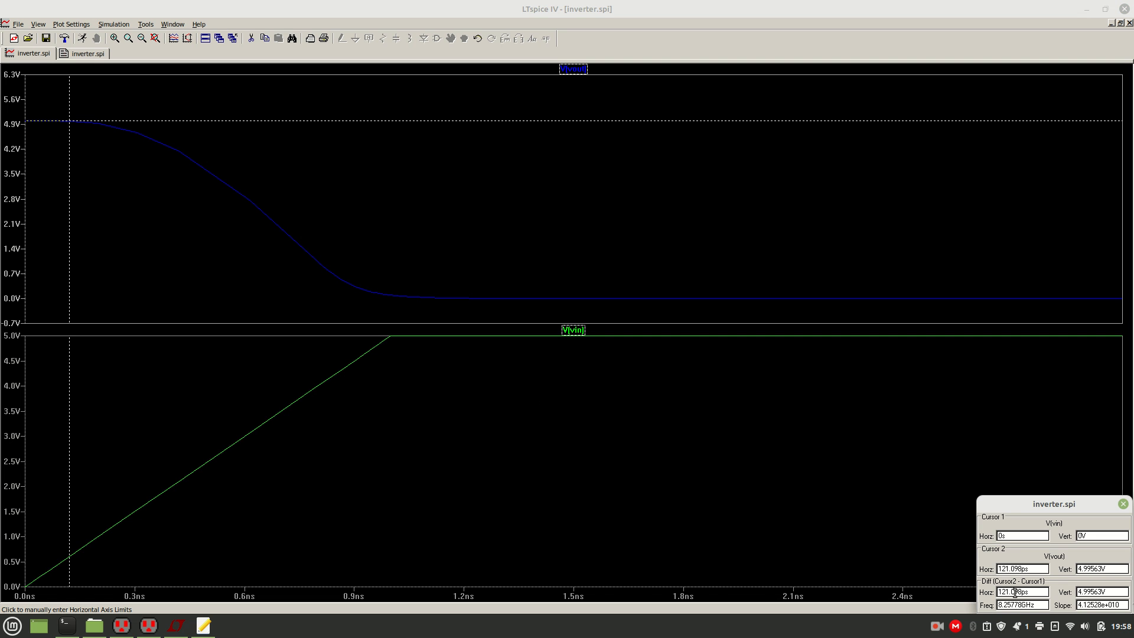
pyautogui.moveTo(1037, 594); pyautogui.dragTo(982, 589)
pyautogui.hotkey('ctrl', 'c')
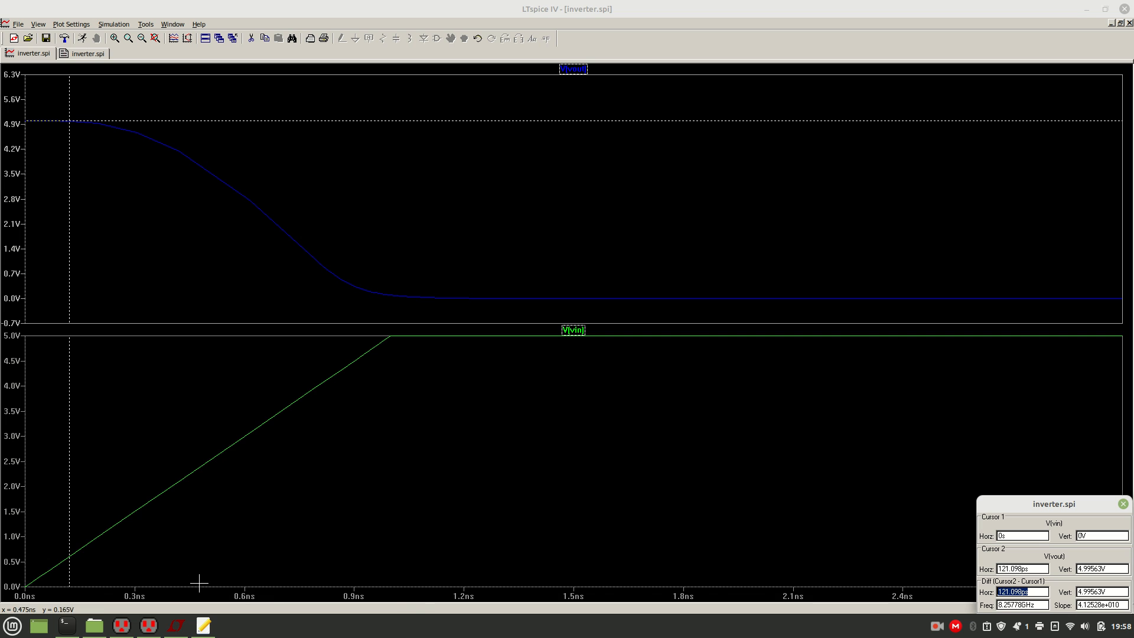
pyautogui.click(208, 629)
pyautogui.hotkey('ctrl', 'v')
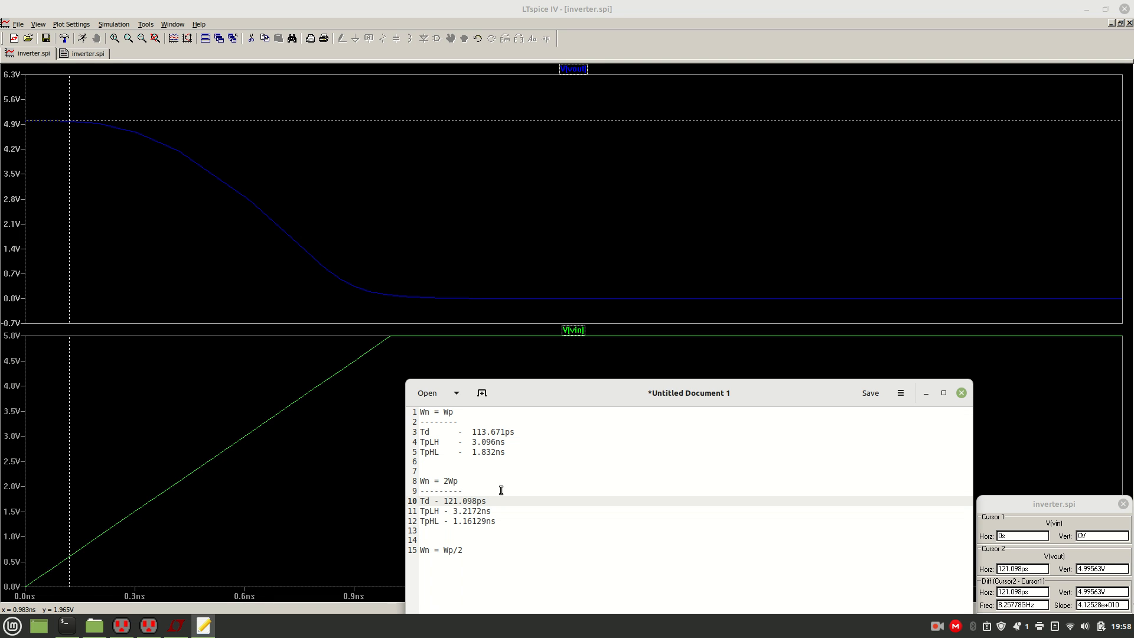
# Step: Add one new empty line directly below the "Wn = Wp/2" heading in the notes
pyautogui.press('Down')
pyautogui.press('Down')
pyautogui.press('Down')
pyautogui.press('Down')
pyautogui.press('Down')
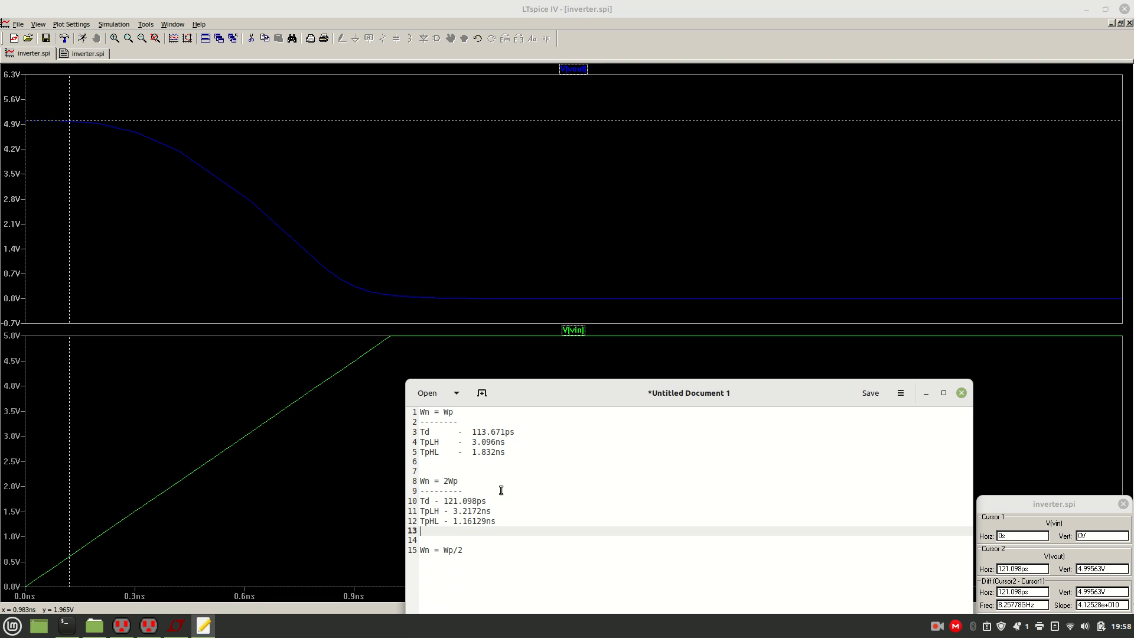
pyautogui.press('Return')
pyautogui.press('Return')
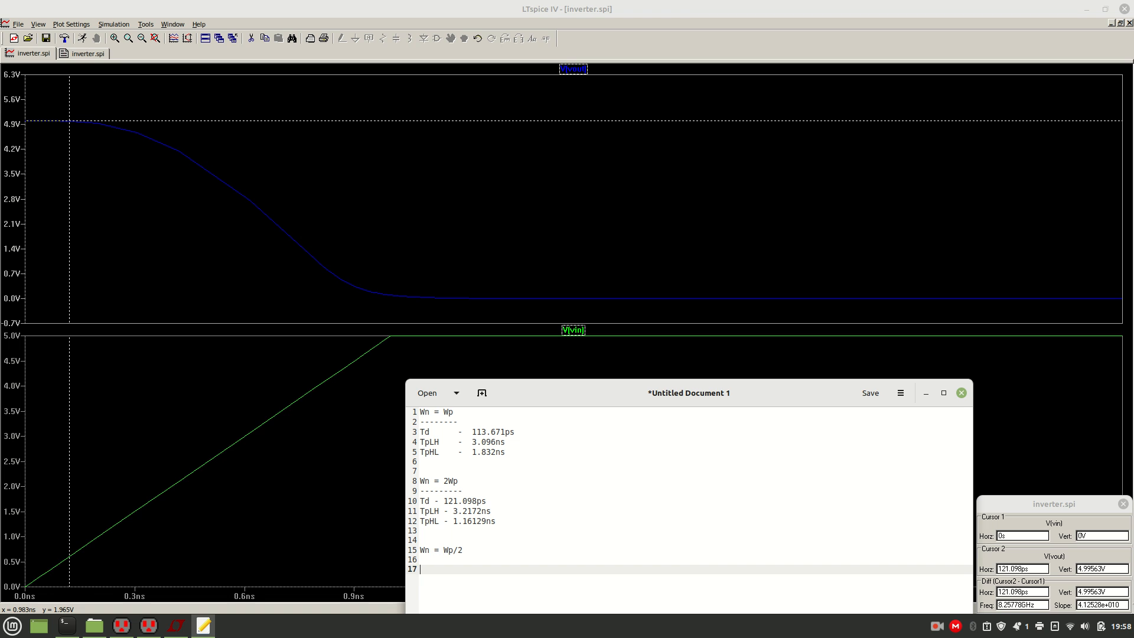
pyautogui.press('BackSpace')
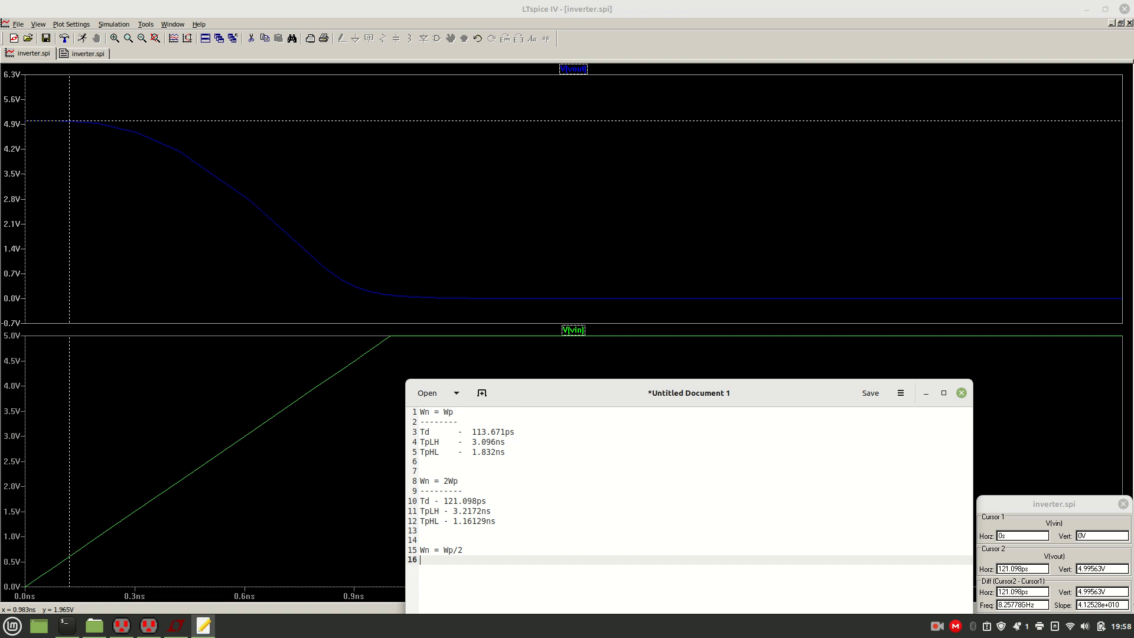